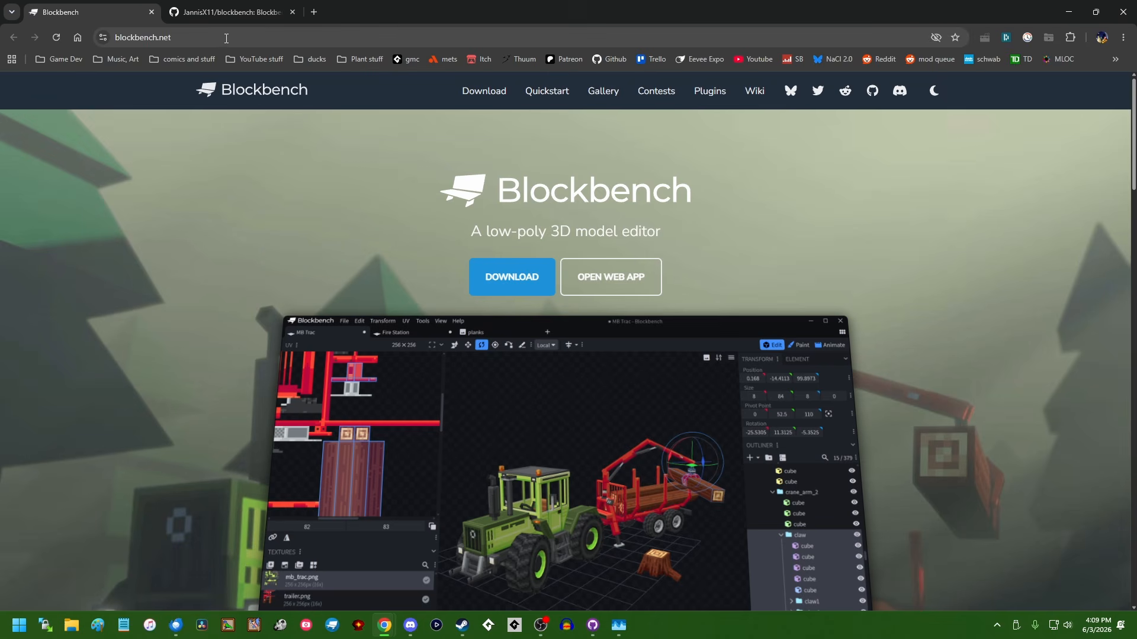
Step: Look over the blockbench GitHub repository's files and languages, and return to the Blockbench homepage
{"action": "left_click", "coordinate": [154, 36]}
{"action": "left_click", "coordinate": [103, 255]}
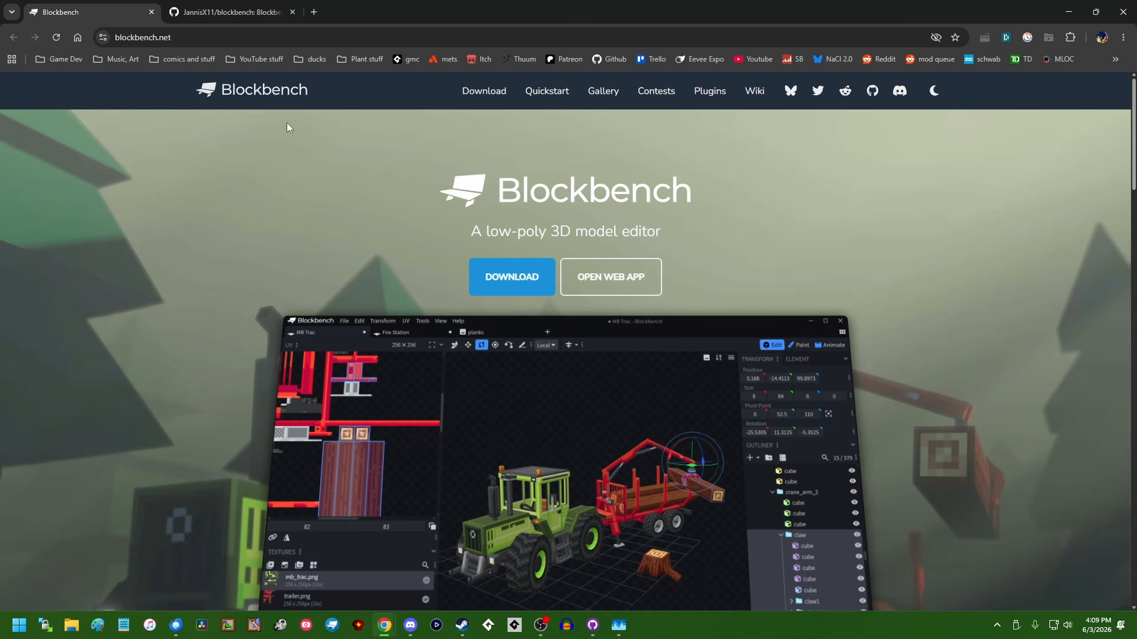
{"action": "left_click", "coordinate": [224, 40]}
{"action": "left_click", "coordinate": [245, 13]}
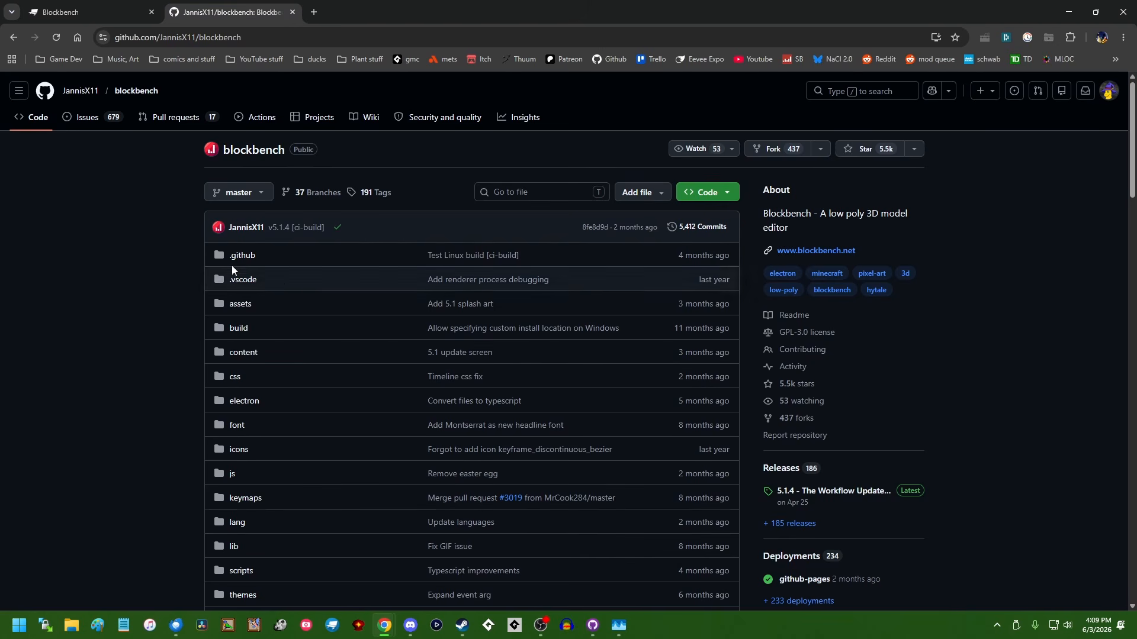
{"action": "scroll", "coordinate": [906, 393], "scroll_direction": "down", "scroll_amount": 7}
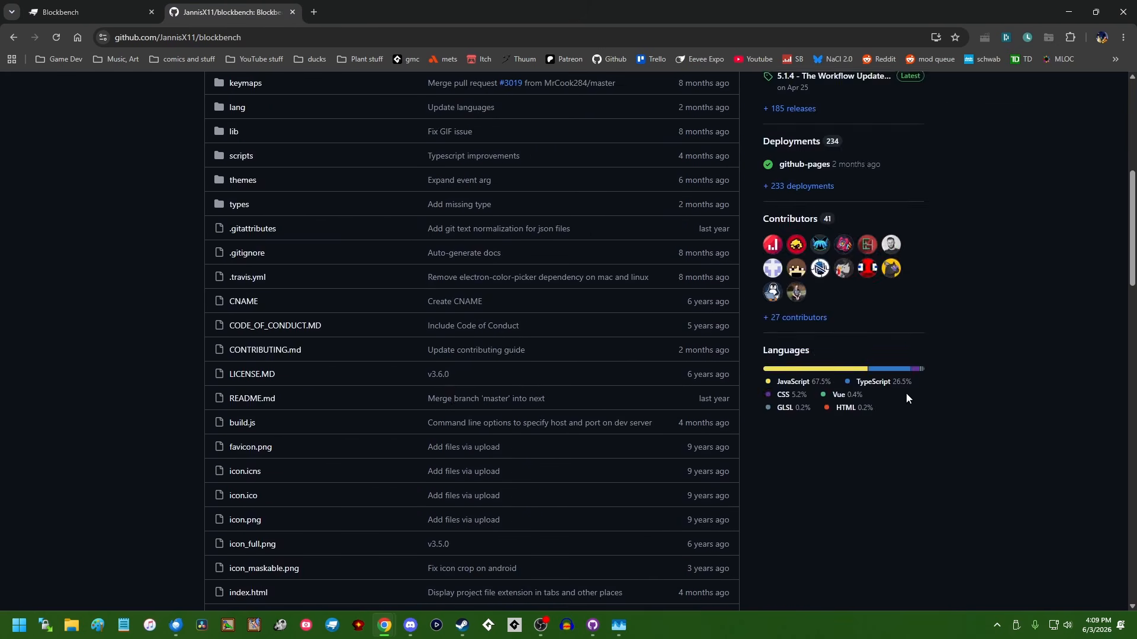
{"action": "scroll", "coordinate": [912, 426], "scroll_direction": "down", "scroll_amount": 10}
{"action": "scroll", "coordinate": [916, 454], "scroll_direction": "up", "scroll_amount": 20}
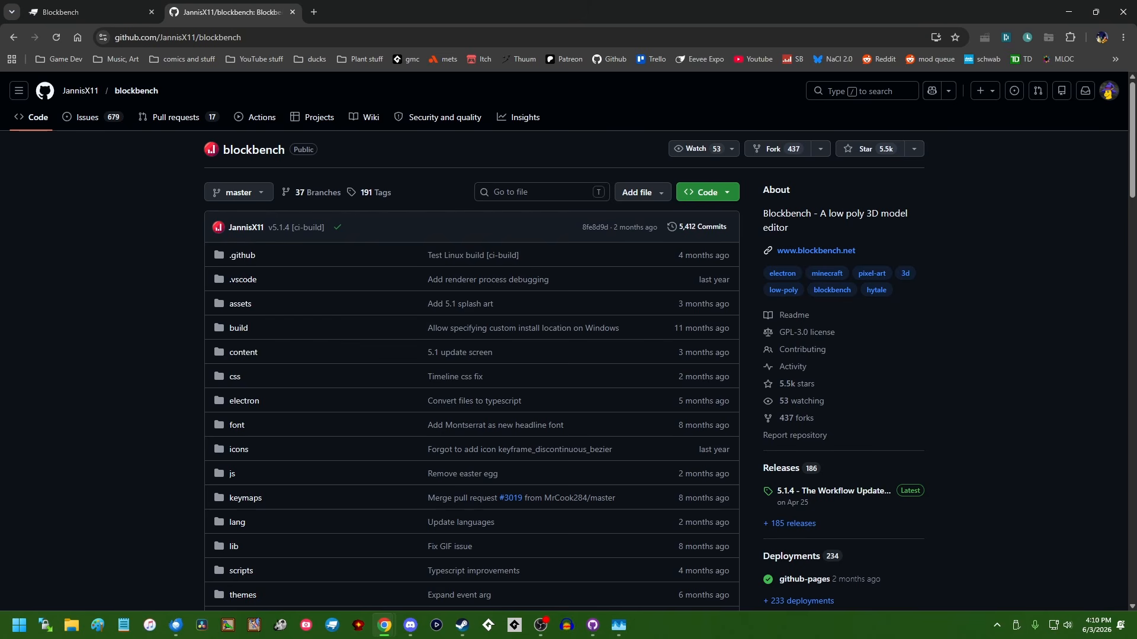
{"action": "left_click", "coordinate": [101, 7]}
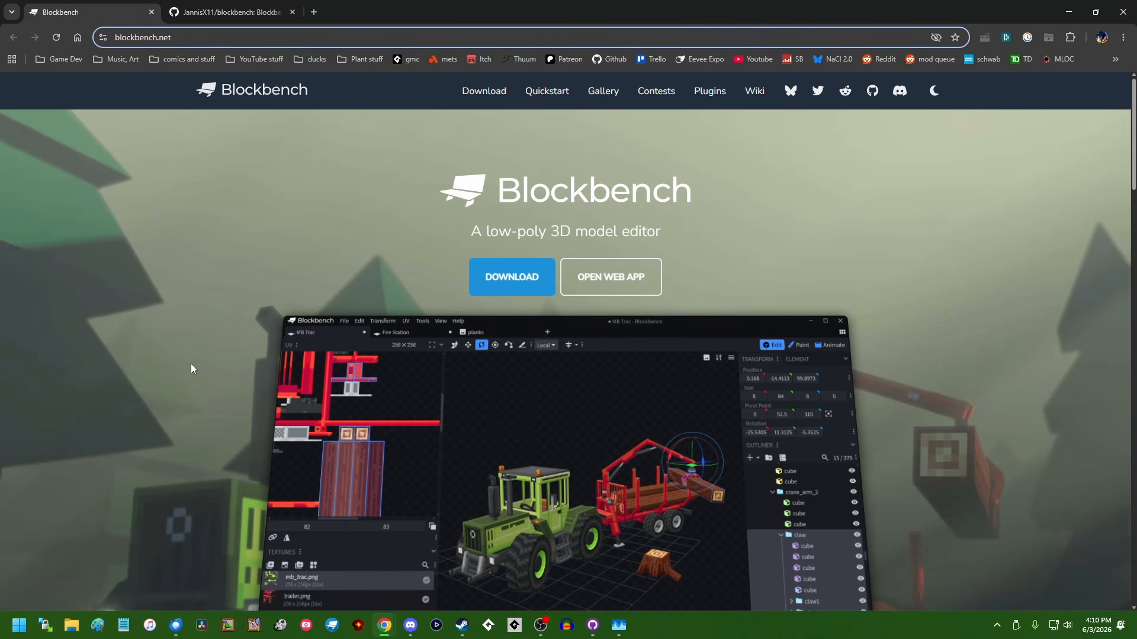
{"action": "left_click", "coordinate": [188, 498]}
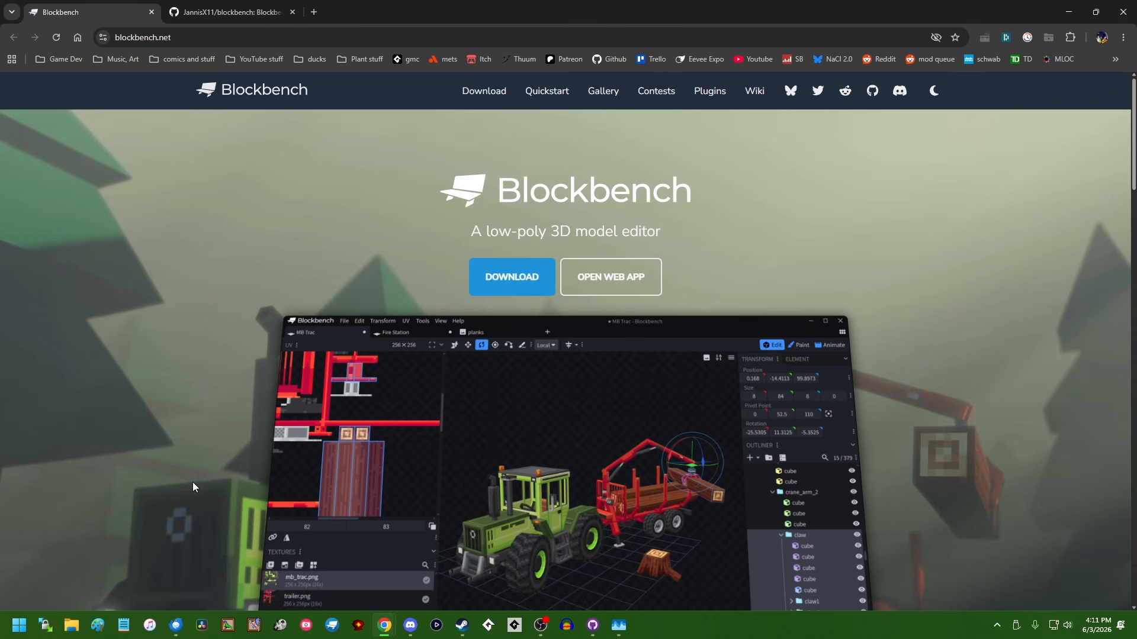
Step: Examine the homepage's Made in Blockbench showcase, including the Sunside Motel model from several angles, and the studios using Blockbench
{"action": "scroll", "coordinate": [193, 483], "scroll_direction": "down", "scroll_amount": 2}
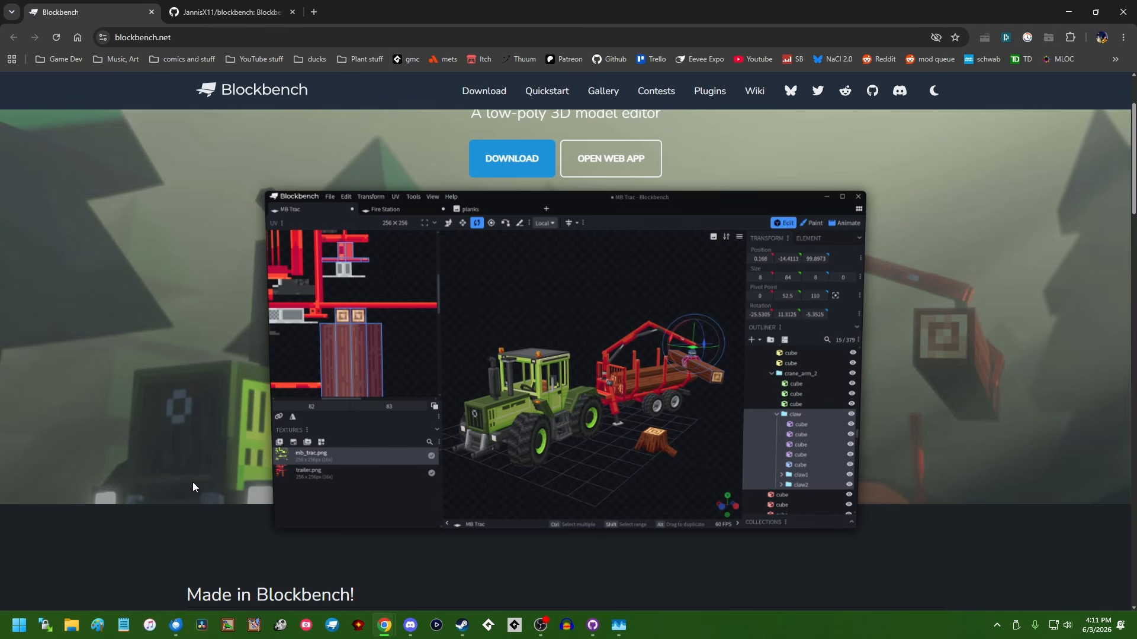
{"action": "scroll", "coordinate": [193, 487], "scroll_direction": "down", "scroll_amount": 8}
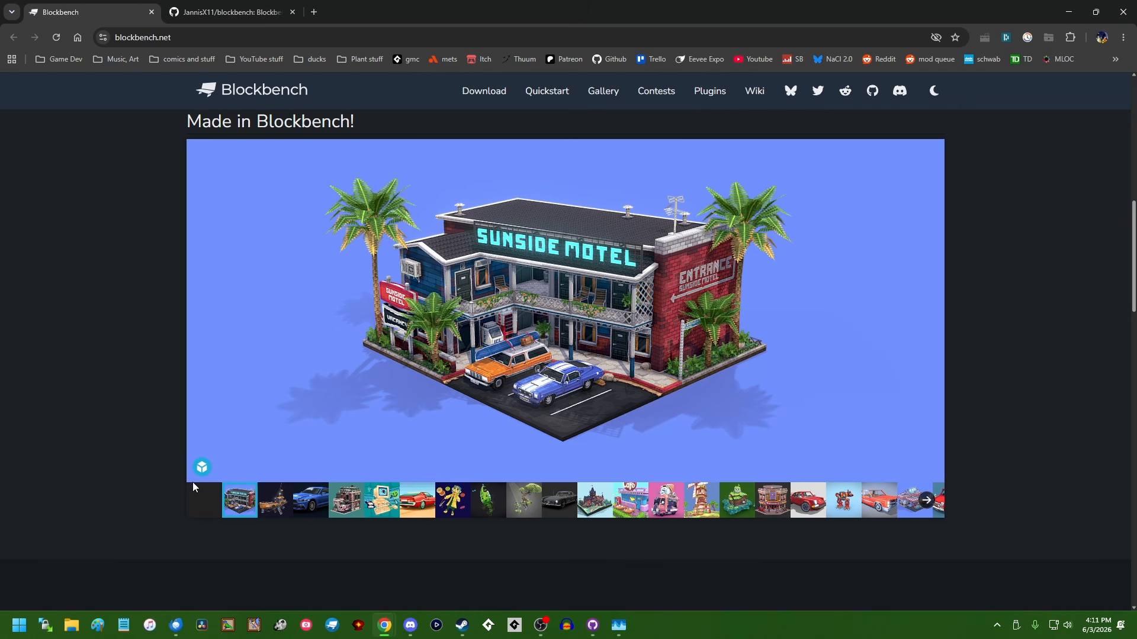
{"action": "left_click_drag", "start_coordinate": [551, 379], "coordinate": [754, 344]}
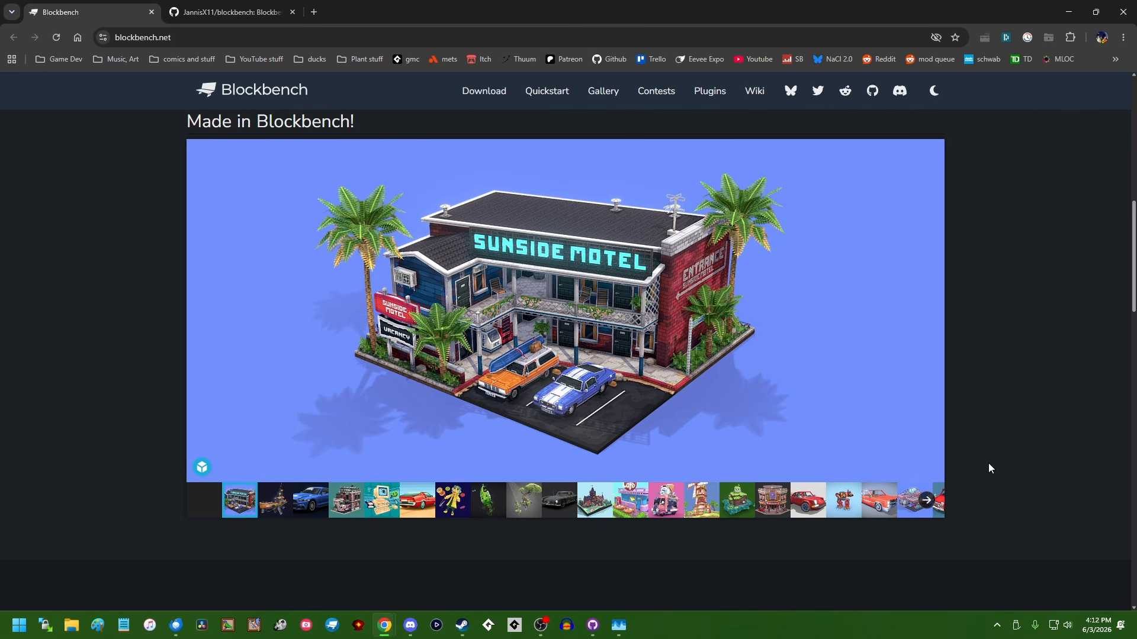
{"action": "mouse_move", "coordinate": [816, 411]}
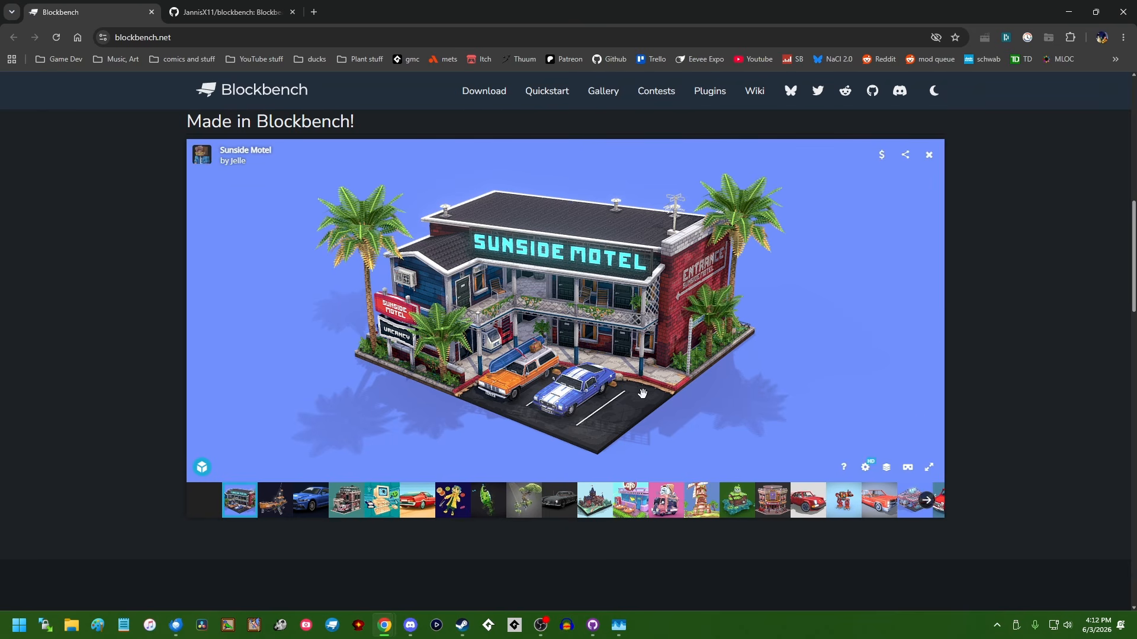
{"action": "mouse_move", "coordinate": [711, 403]}
{"action": "left_mouse_down"}
{"action": "mouse_move", "coordinate": [697, 295]}
{"action": "mouse_move", "coordinate": [672, 395]}
{"action": "mouse_move", "coordinate": [705, 416]}
{"action": "left_mouse_up"}
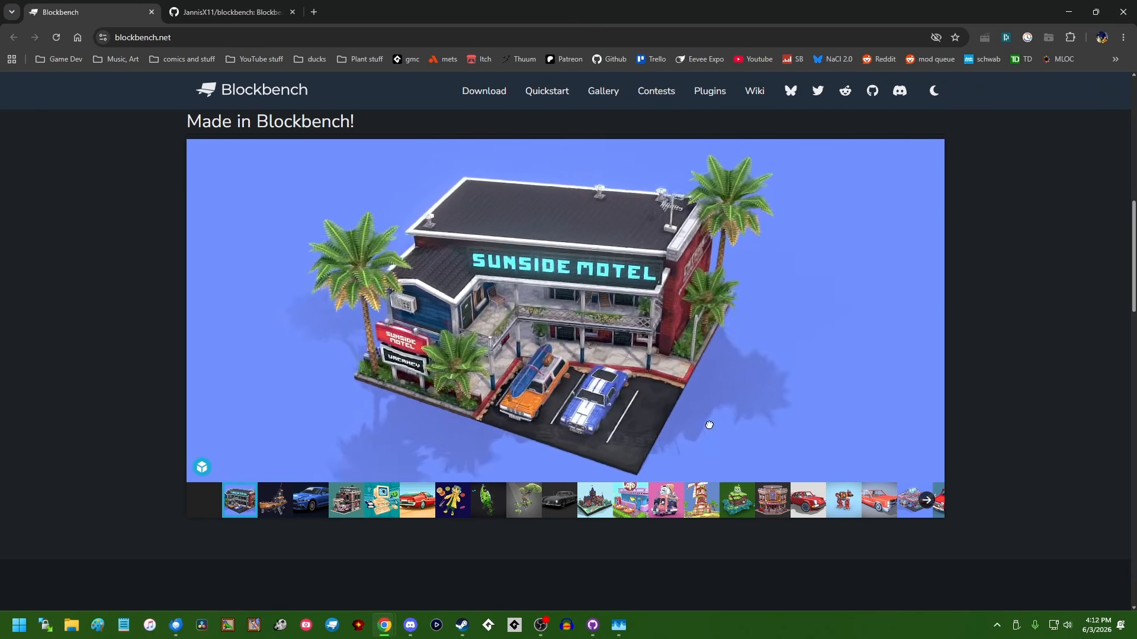
{"action": "scroll", "coordinate": [1001, 416], "scroll_direction": "down", "scroll_amount": 10}
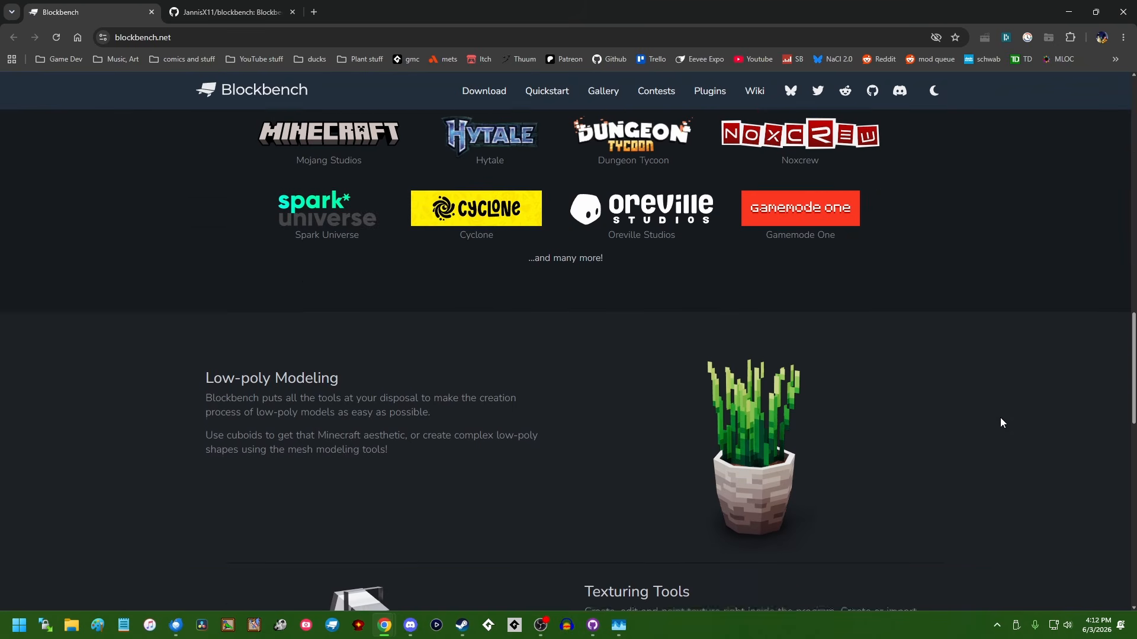
{"action": "scroll", "coordinate": [1001, 423], "scroll_direction": "up", "scroll_amount": 2}
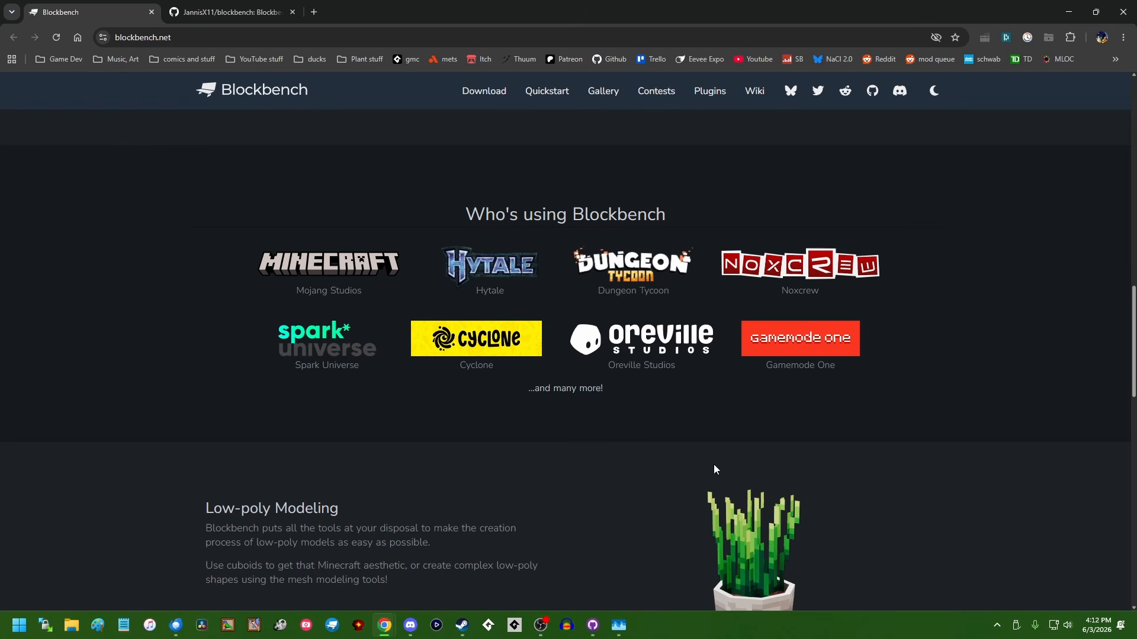
{"action": "scroll", "coordinate": [714, 469], "scroll_direction": "up", "scroll_amount": 1}
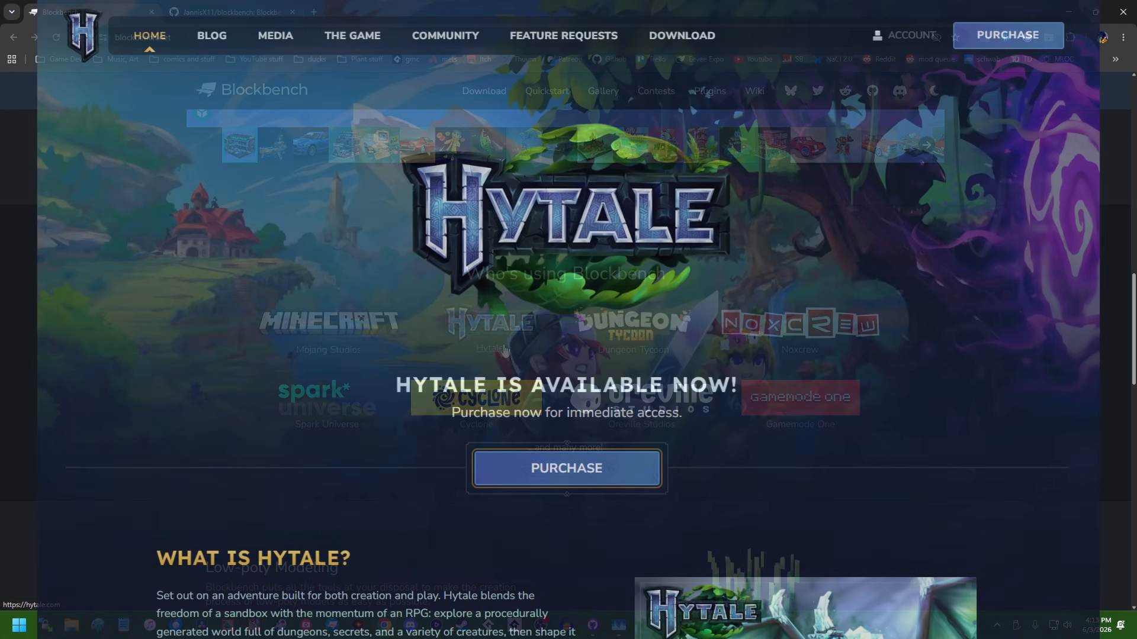
{"action": "scroll", "coordinate": [565, 341], "scroll_direction": "up", "scroll_amount": 14}
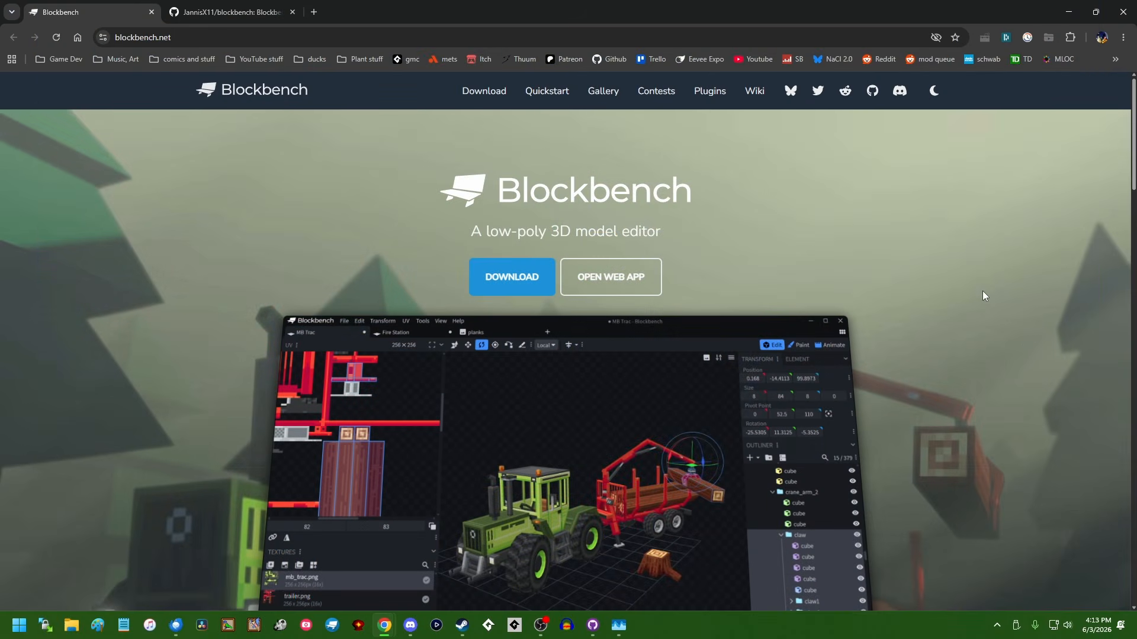
Step: Check the Downloads page, open the Blockbench web app for a look, and close it again
{"action": "left_click", "coordinate": [508, 279]}
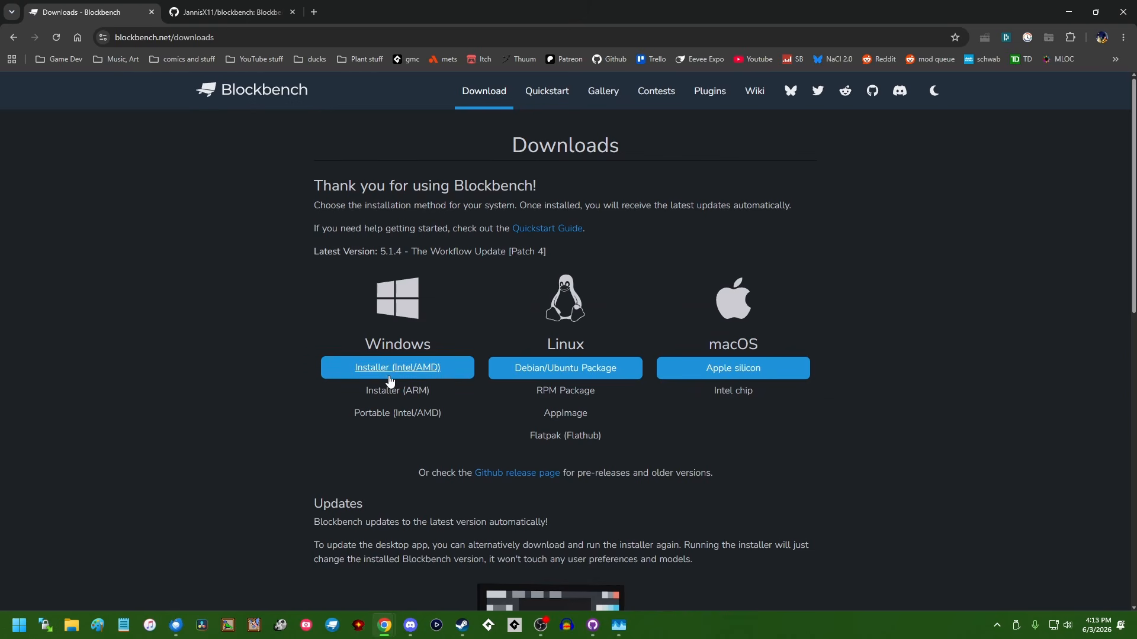
{"action": "left_click", "coordinate": [13, 36]}
{"action": "left_click", "coordinate": [651, 288]}
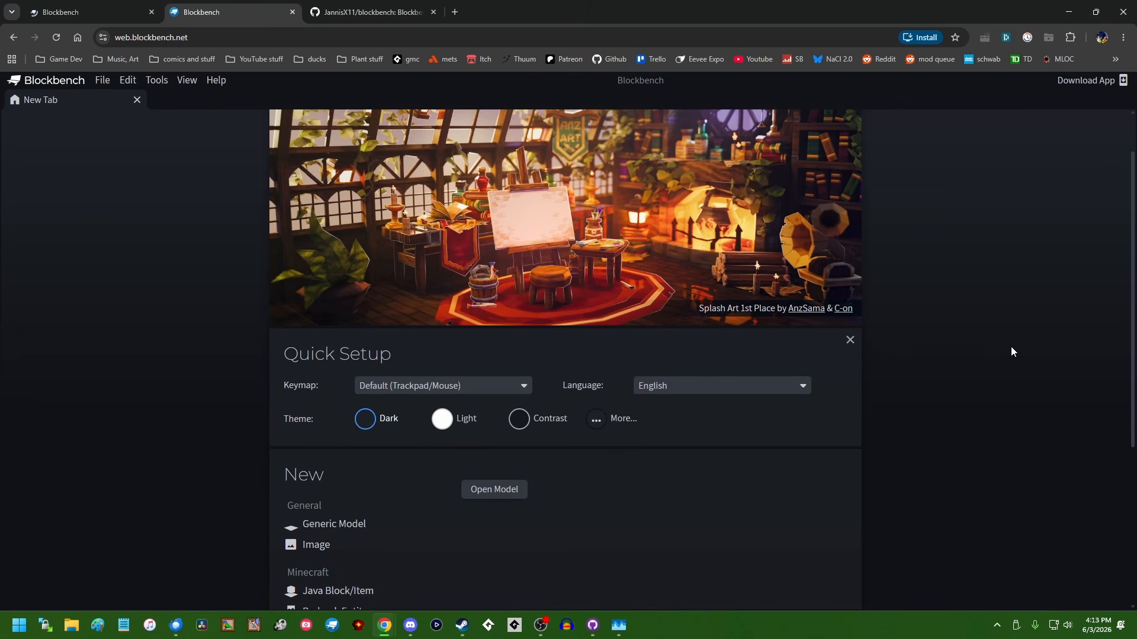
{"action": "key", "text": "ctrl+w"}
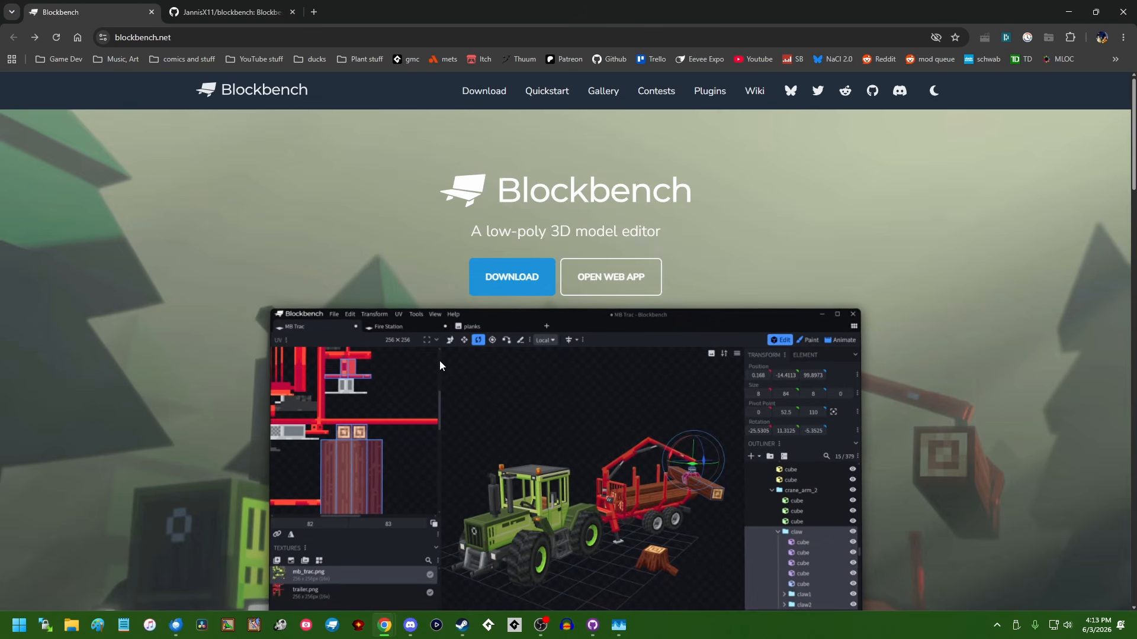
Step: Download the Windows Installer (Intel/AMD) from the Blockbench Downloads page
{"action": "left_click", "coordinate": [490, 281]}
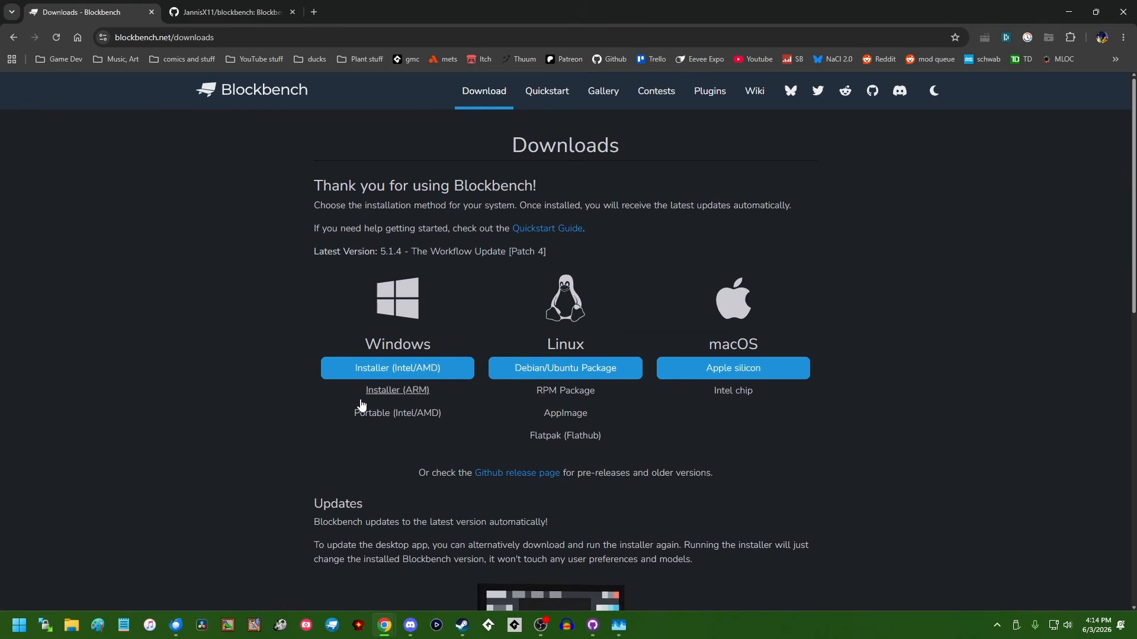
{"action": "left_click", "coordinate": [415, 368]}
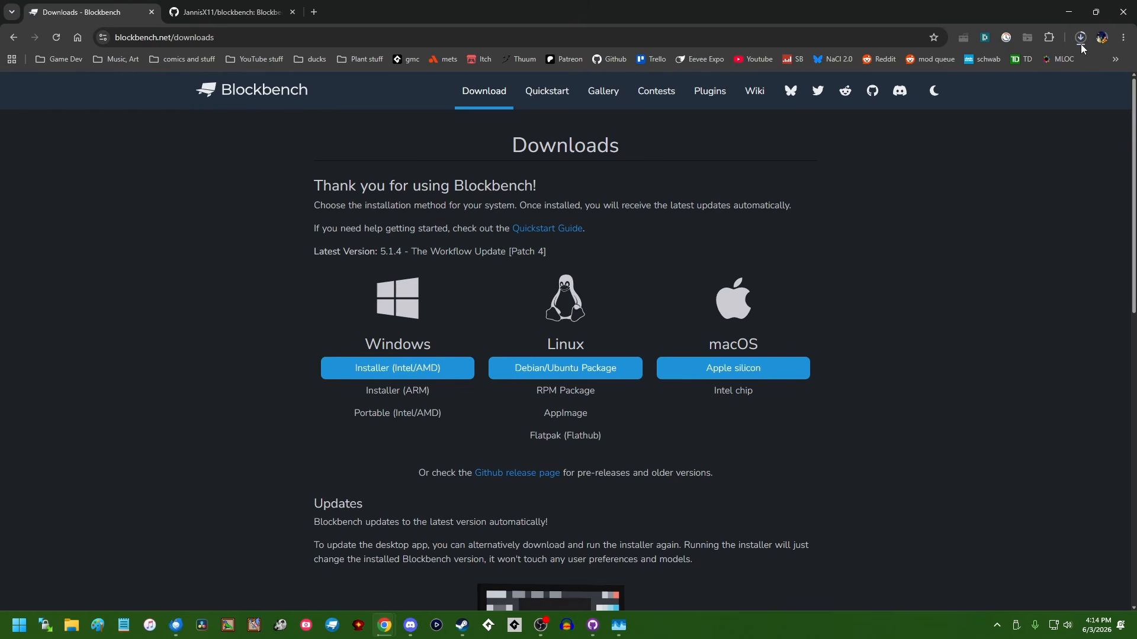
{"action": "left_click", "coordinate": [405, 420]}
Step: Switch to the Blockbench desktop app and look over the recent models and new model formats on its start screen
{"action": "left_click", "coordinate": [333, 625]}
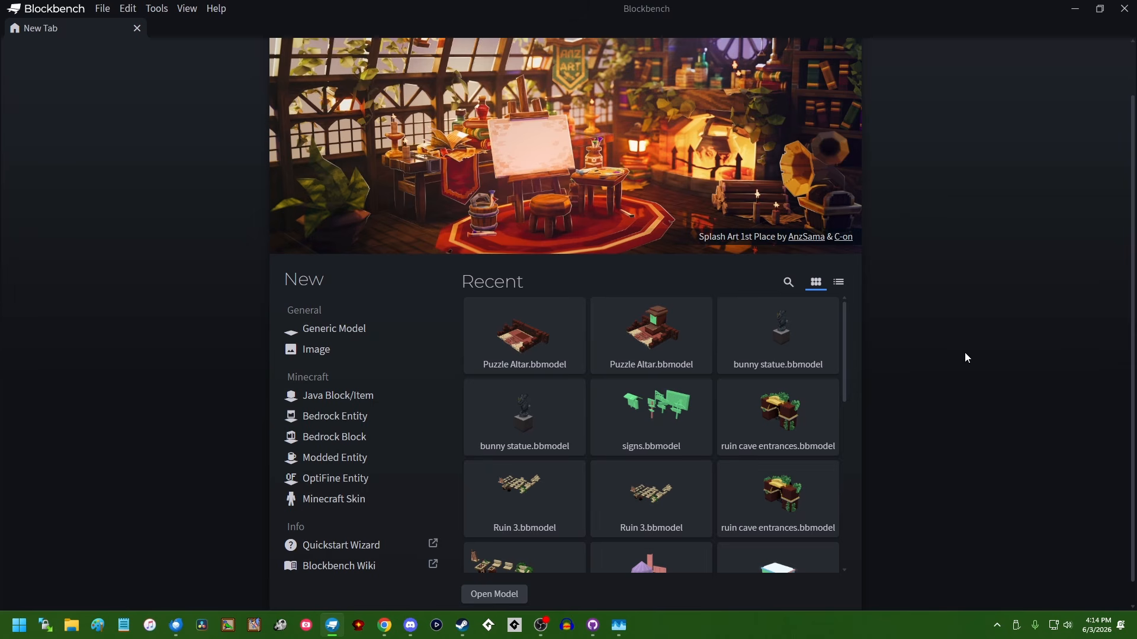
{"action": "left_click_drag", "start_coordinate": [843, 318], "coordinate": [853, 281]}
{"action": "scroll", "coordinate": [346, 461], "scroll_direction": "down", "scroll_amount": 1}
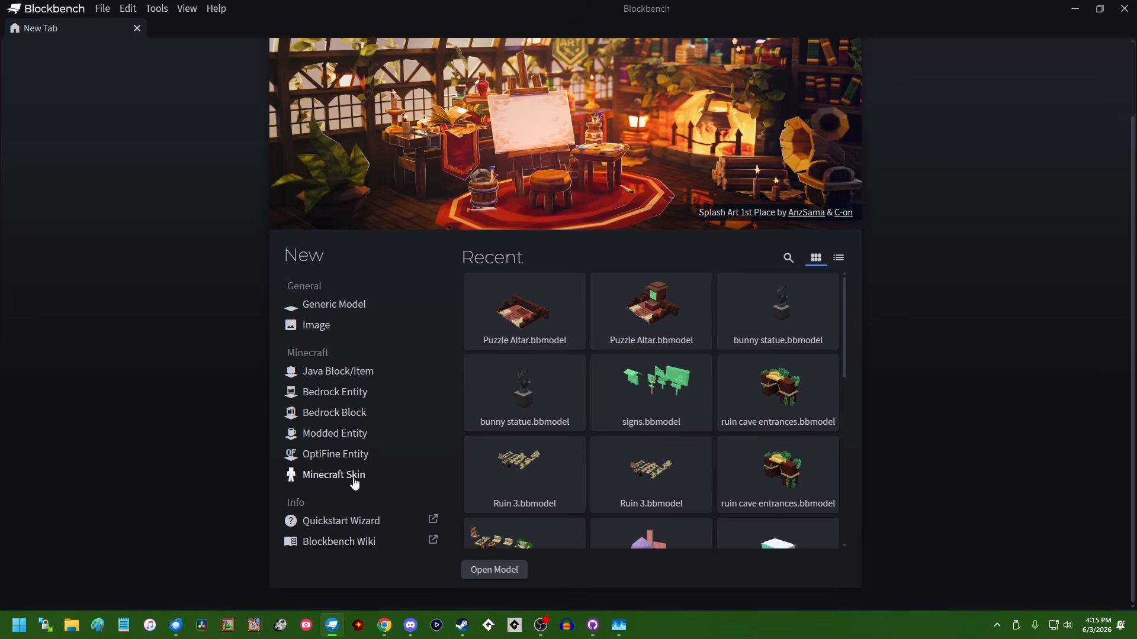
{"action": "scroll", "coordinate": [323, 407], "scroll_direction": "up", "scroll_amount": 3}
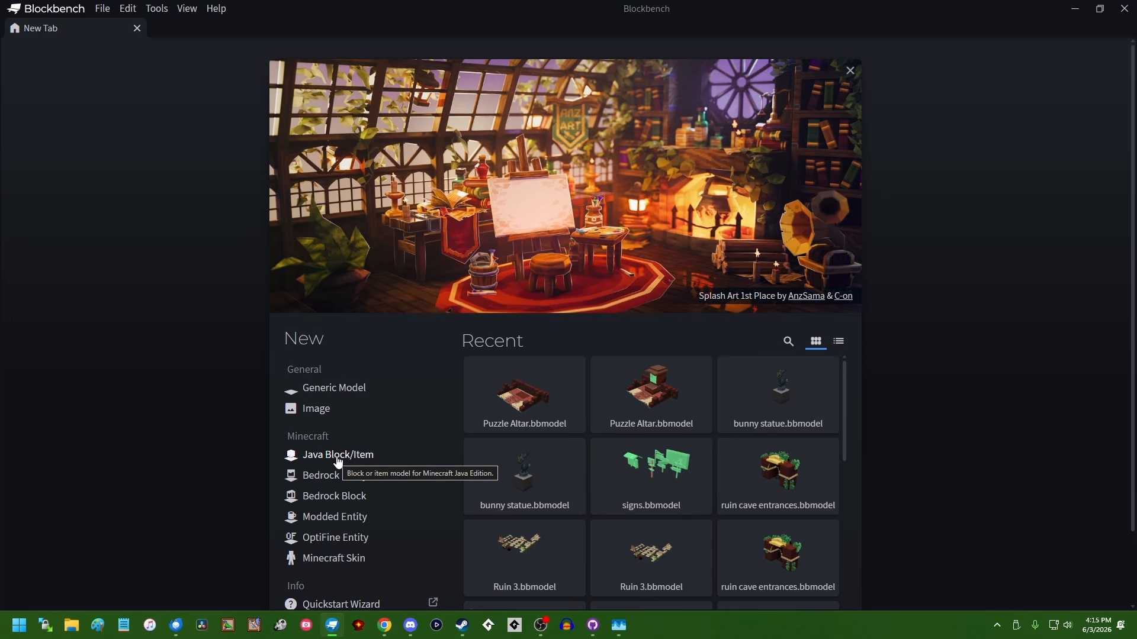
{"action": "scroll", "coordinate": [337, 463], "scroll_direction": "down", "scroll_amount": 1}
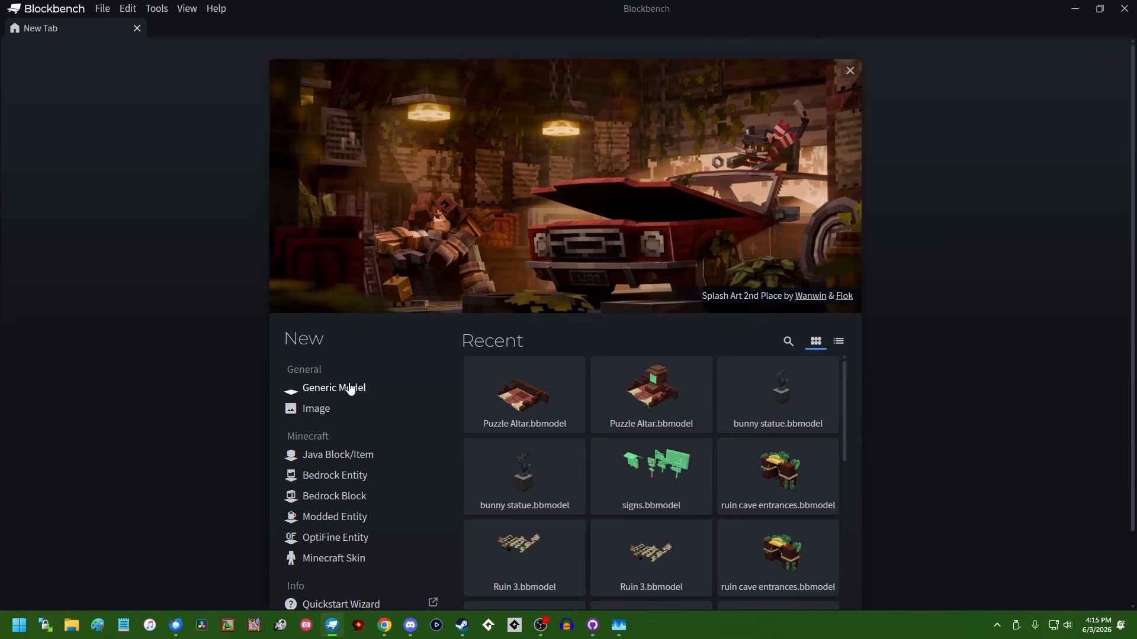
Step: Create a new Generic Model project with the file name "test model"
{"action": "left_click", "coordinate": [348, 388]}
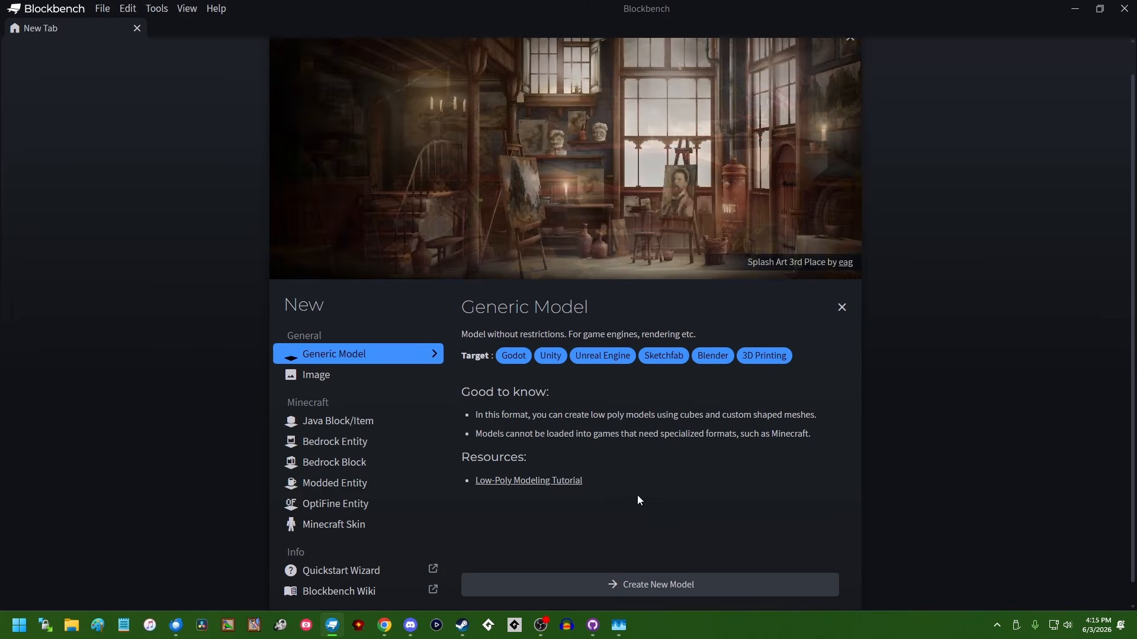
{"action": "left_click", "coordinate": [640, 589]}
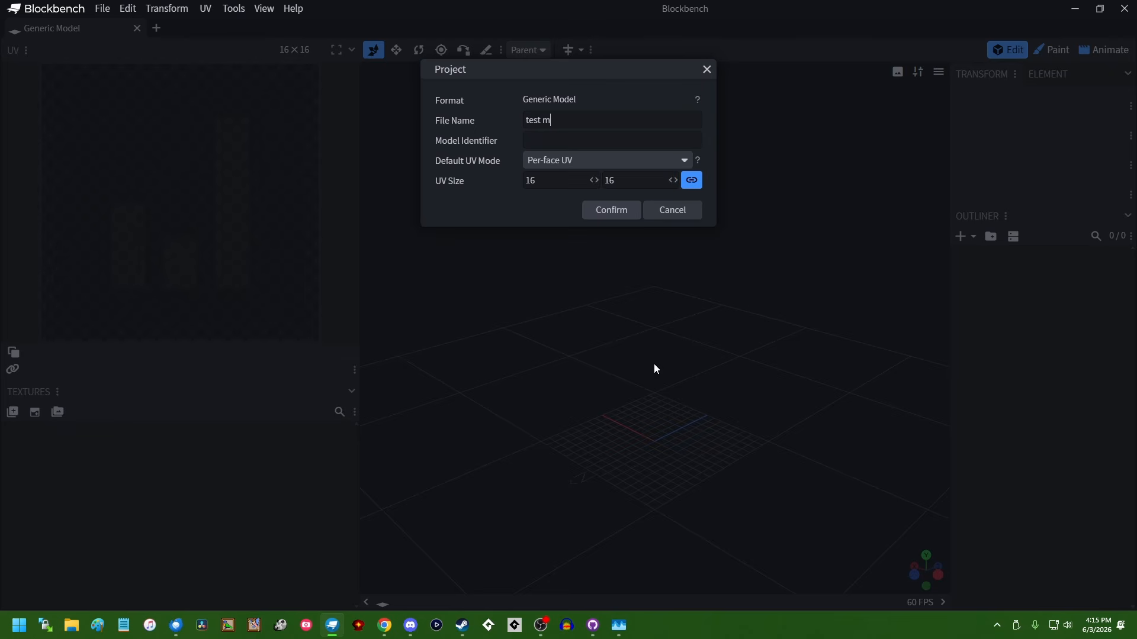
{"action": "type", "text": "odel"}
{"action": "key", "text": "Return"}
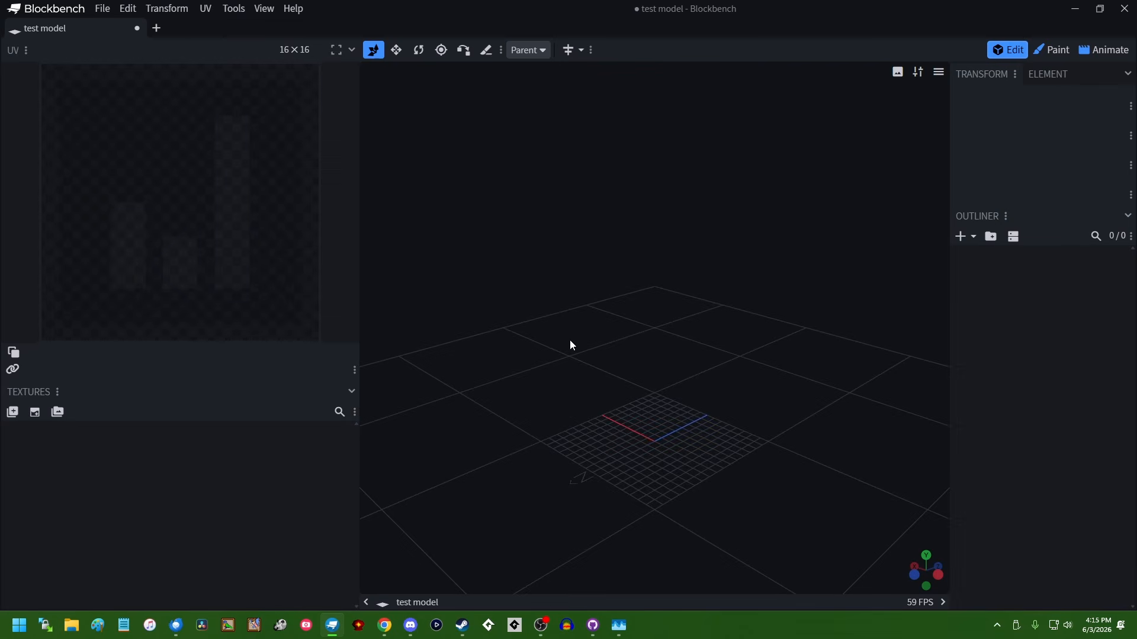
Step: Add a Cuboid mesh with diameter 16 and height 8 to the empty scene
{"action": "mouse_move", "coordinate": [622, 396]}
{"action": "left_mouse_down"}
{"action": "mouse_move", "coordinate": [673, 449]}
{"action": "mouse_move", "coordinate": [615, 401]}
{"action": "mouse_move", "coordinate": [632, 410]}
{"action": "mouse_move", "coordinate": [639, 451]}
{"action": "mouse_move", "coordinate": [622, 373]}
{"action": "mouse_move", "coordinate": [615, 405]}
{"action": "mouse_move", "coordinate": [594, 411]}
{"action": "mouse_move", "coordinate": [497, 401]}
{"action": "mouse_move", "coordinate": [614, 385]}
{"action": "mouse_move", "coordinate": [613, 409]}
{"action": "left_mouse_up"}
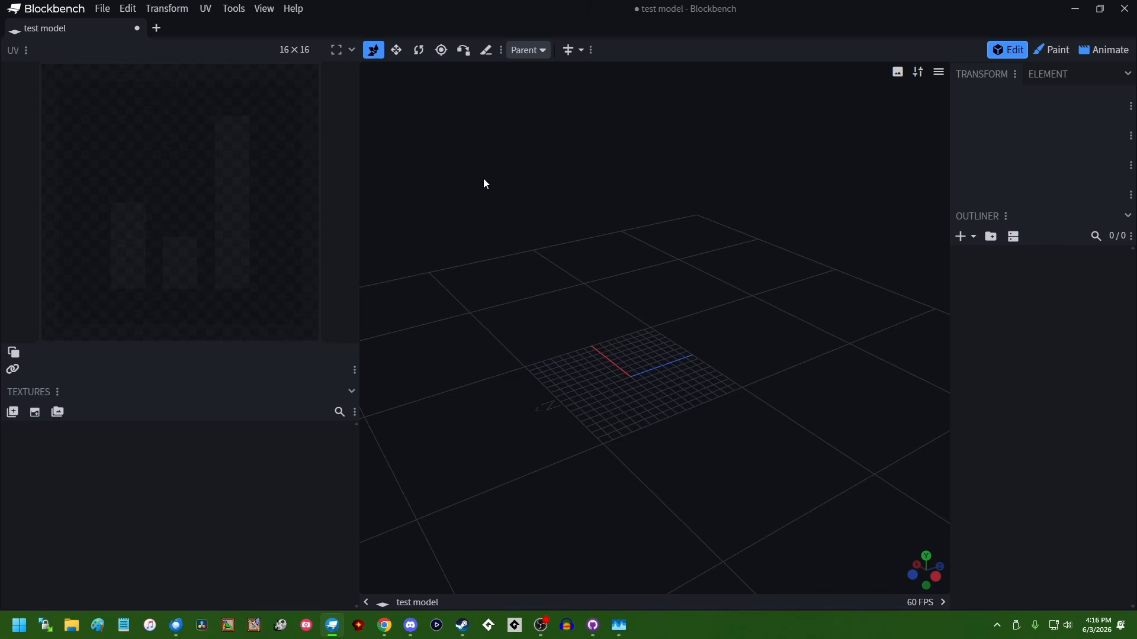
{"action": "left_click", "coordinate": [129, 10]}
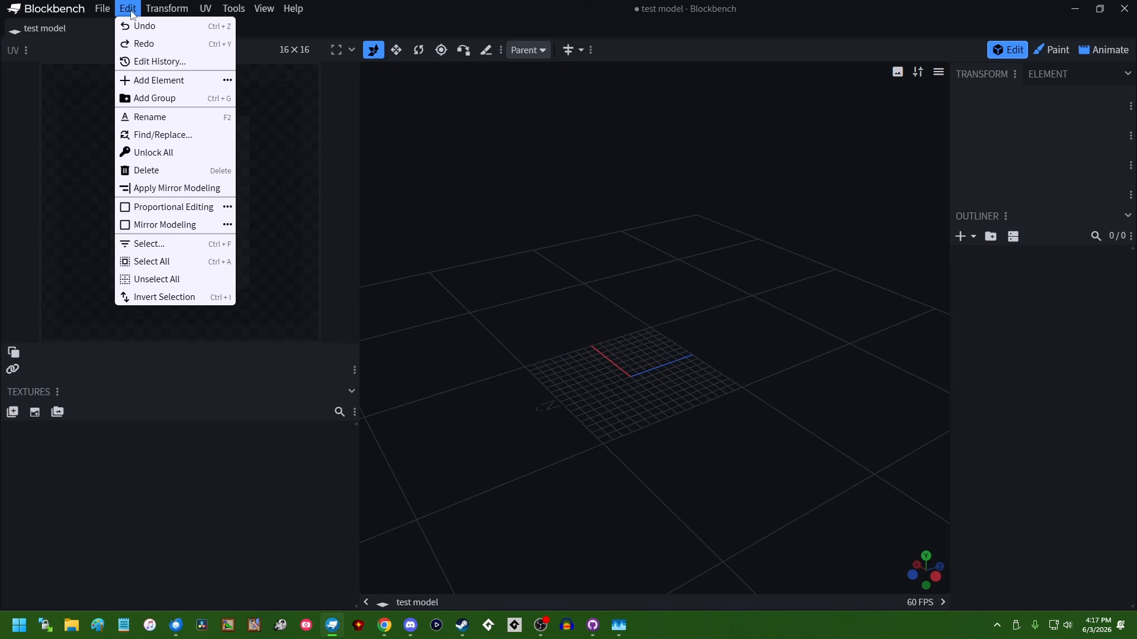
{"action": "left_click", "coordinate": [159, 81]}
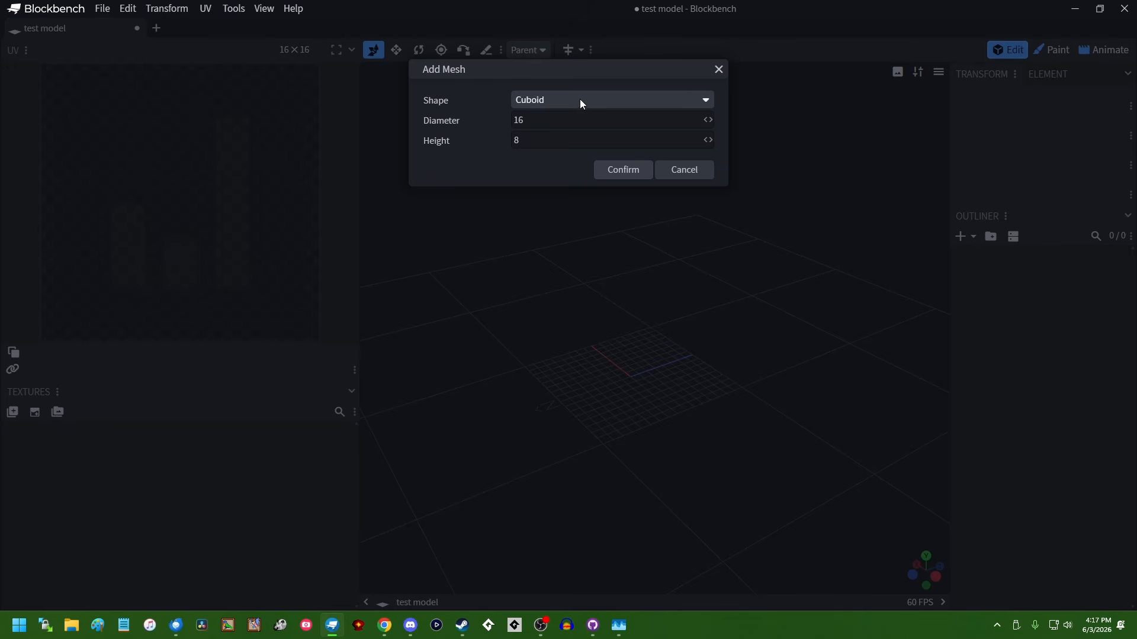
{"action": "left_click_drag", "start_coordinate": [535, 69], "coordinate": [564, 221]}
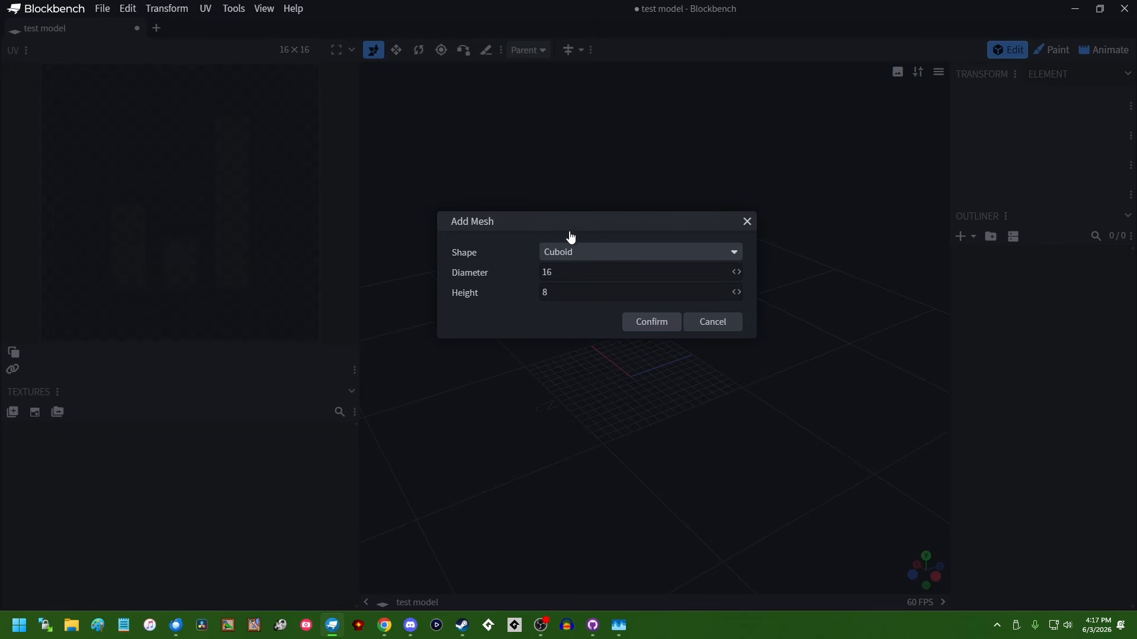
{"action": "left_click", "coordinate": [600, 256]}
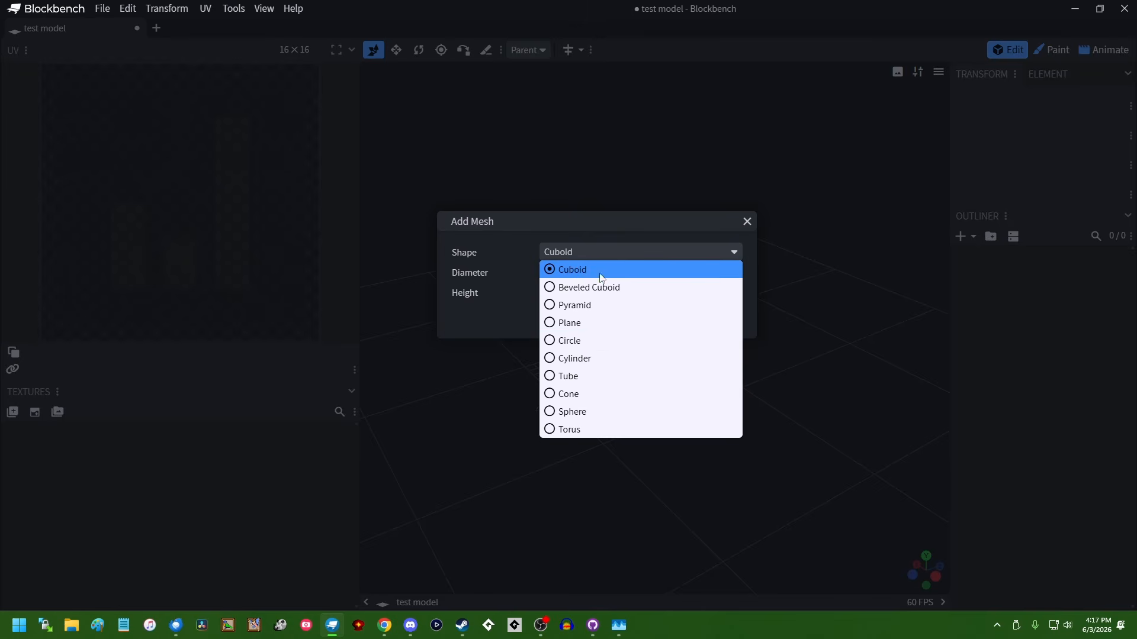
{"action": "left_click", "coordinate": [480, 324]}
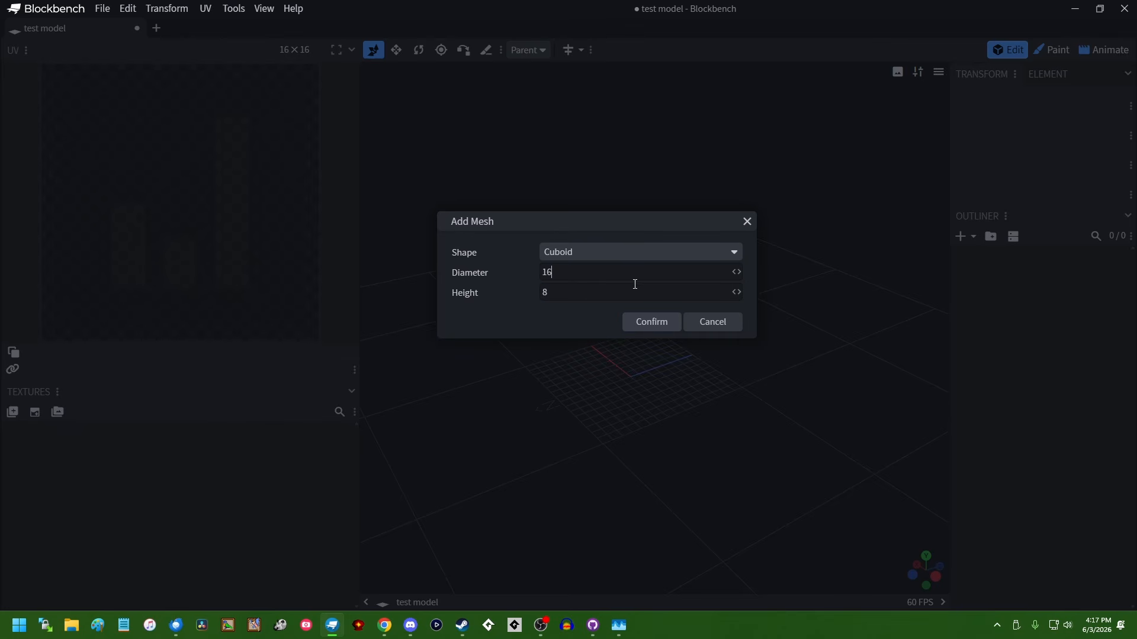
{"action": "left_click", "coordinate": [656, 326]}
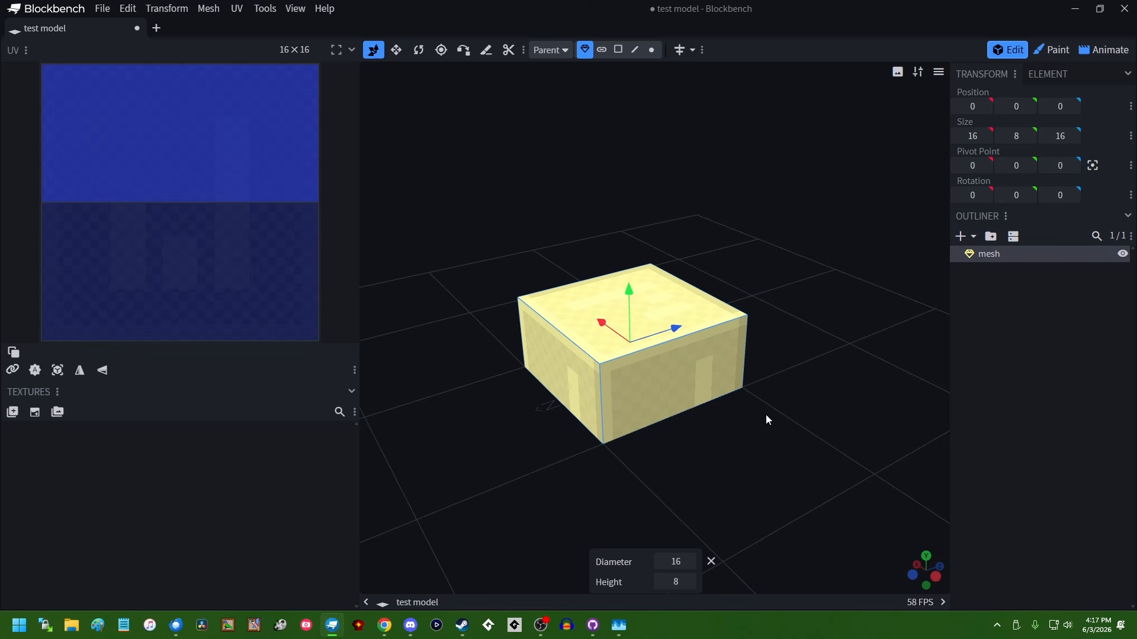
{"action": "left_click_drag", "start_coordinate": [767, 419], "coordinate": [887, 409]}
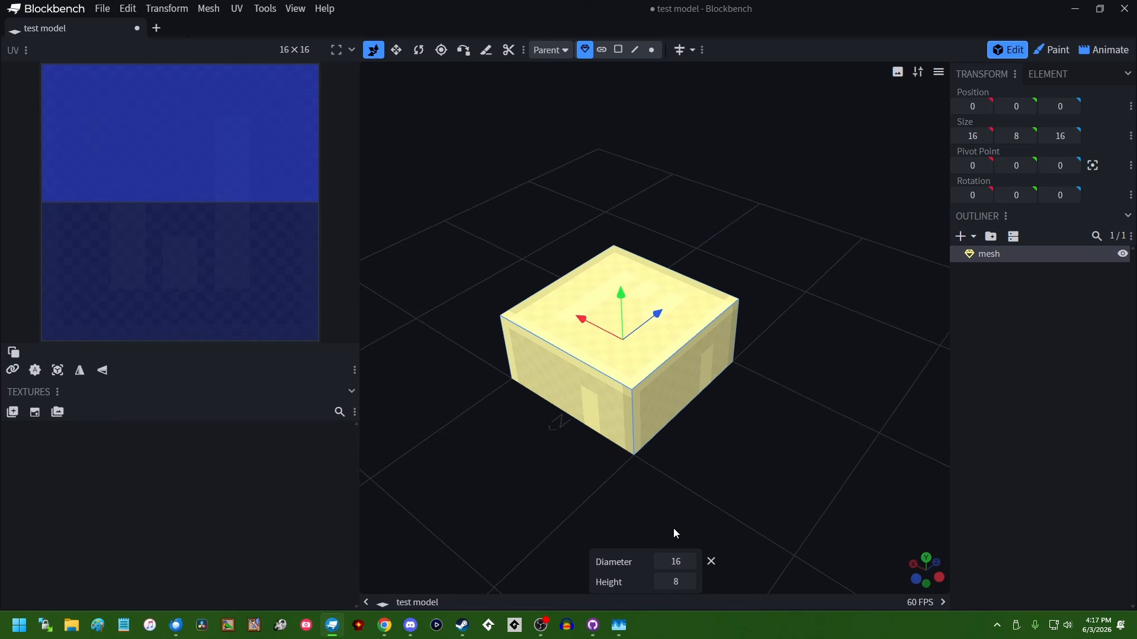
Step: Set the new cuboid's diameter to 12 and close its creation settings
{"action": "left_click_drag", "start_coordinate": [678, 562], "coordinate": [637, 566]}
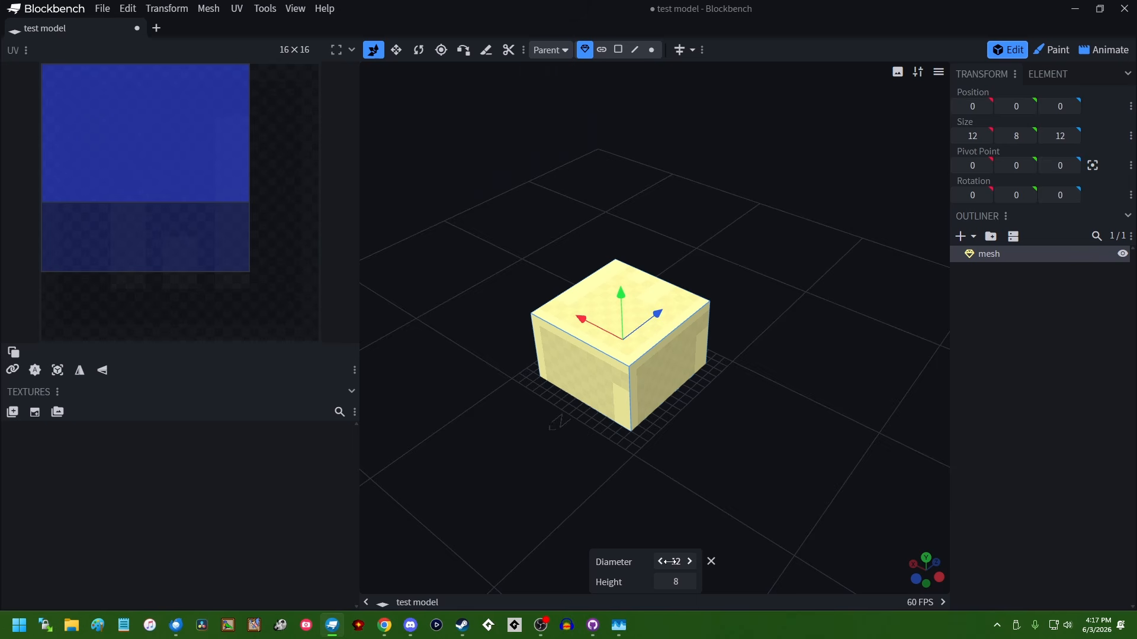
{"action": "right_click", "coordinate": [674, 563]}
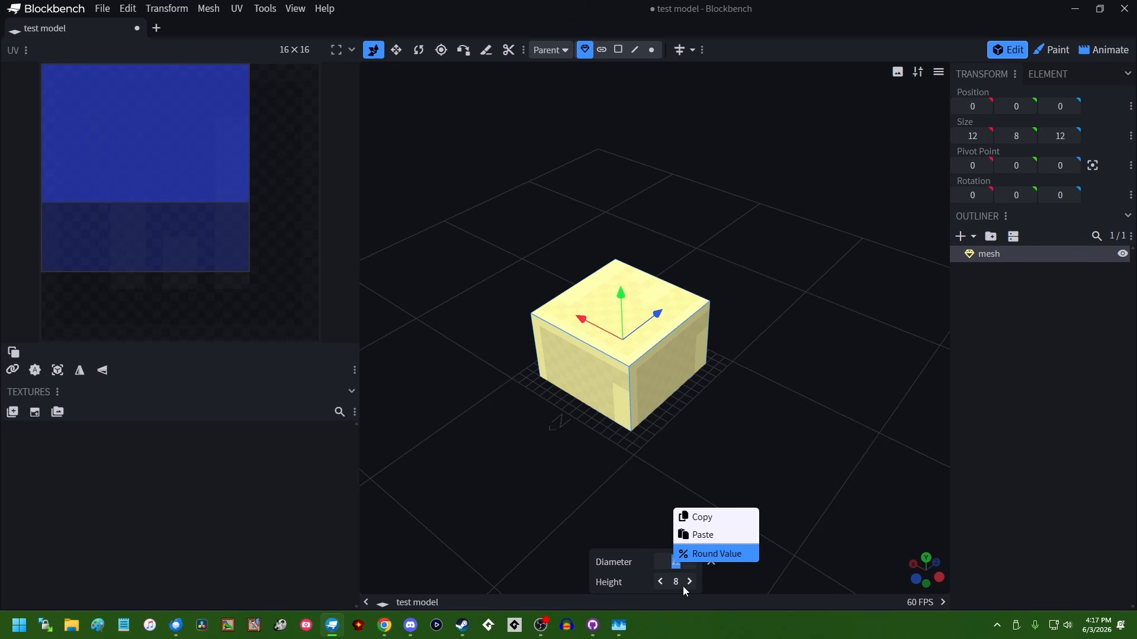
{"action": "left_click", "coordinate": [631, 562]}
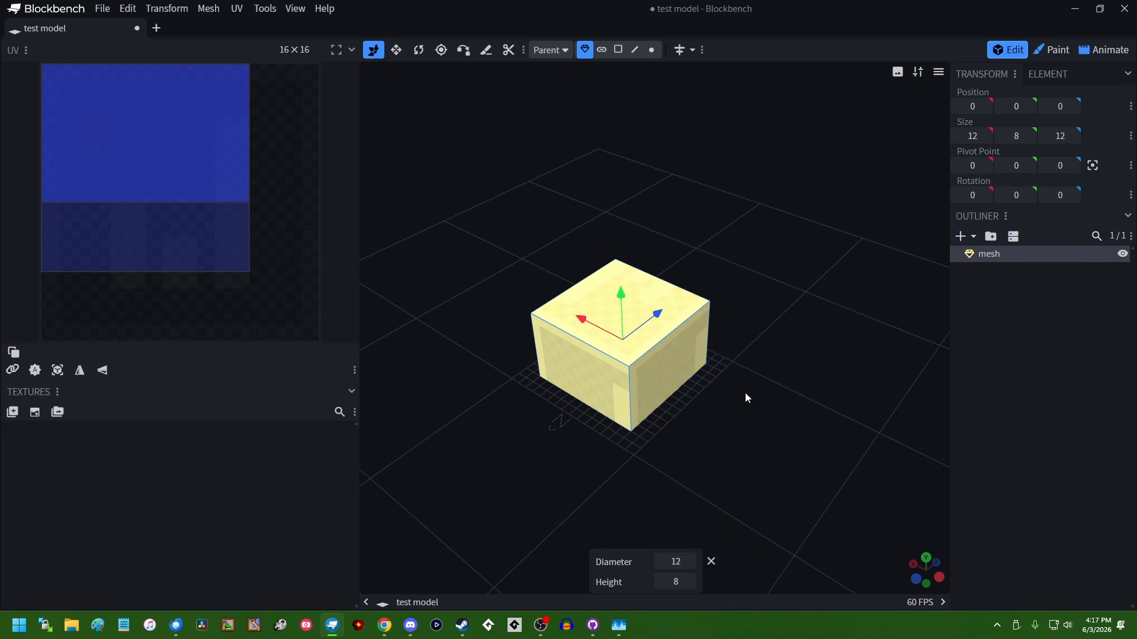
{"action": "left_click", "coordinate": [711, 562]}
Step: Examine the cuboid from several sides, both close up and from farther away
{"action": "left_click_drag", "start_coordinate": [696, 419], "coordinate": [690, 390]}
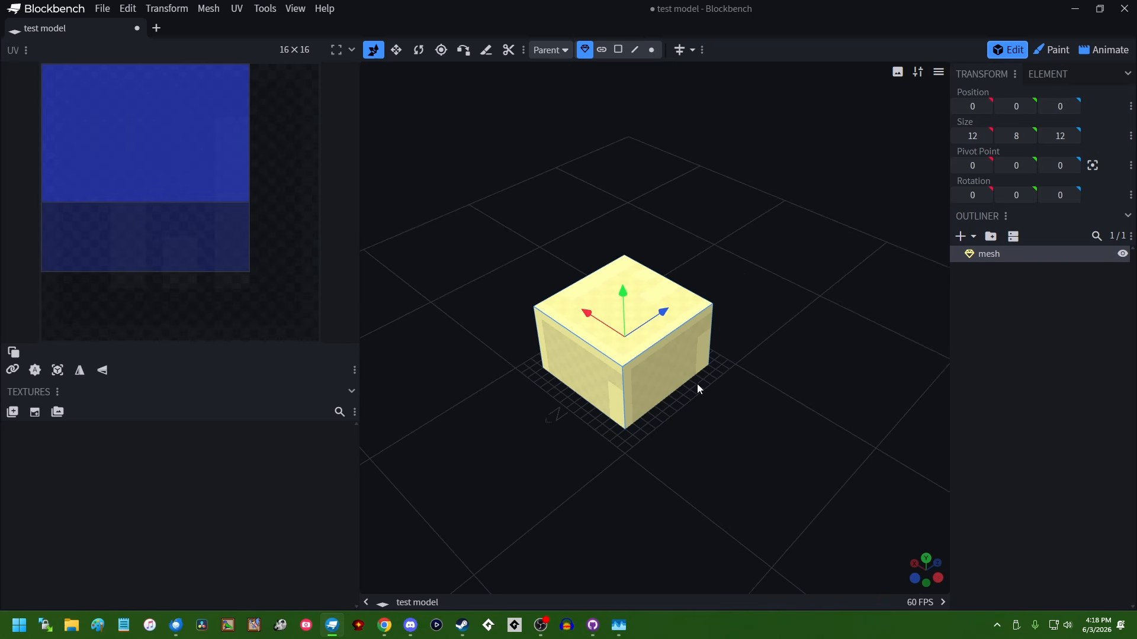
{"action": "left_click_drag", "start_coordinate": [741, 451], "coordinate": [764, 404]}
{"action": "scroll", "coordinate": [696, 432], "scroll_direction": "up", "scroll_amount": 6}
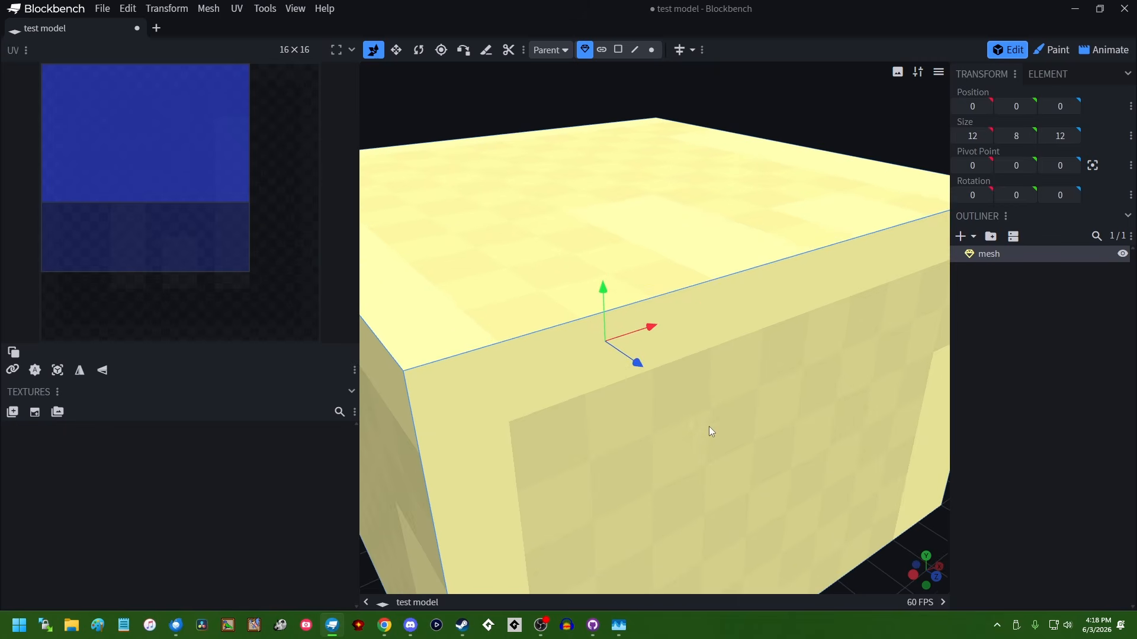
{"action": "scroll", "coordinate": [710, 431], "scroll_direction": "down", "scroll_amount": 2}
{"action": "scroll", "coordinate": [710, 431], "scroll_direction": "down", "scroll_amount": 4}
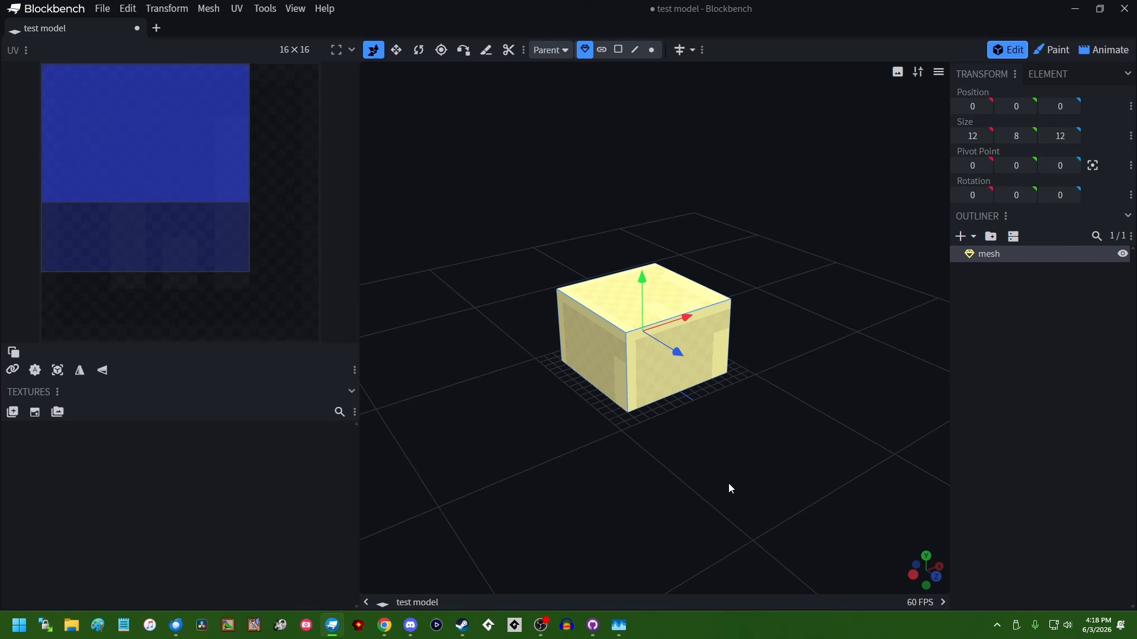
{"action": "middle_click_drag", "start_coordinate": [731, 487], "coordinate": [762, 446]}
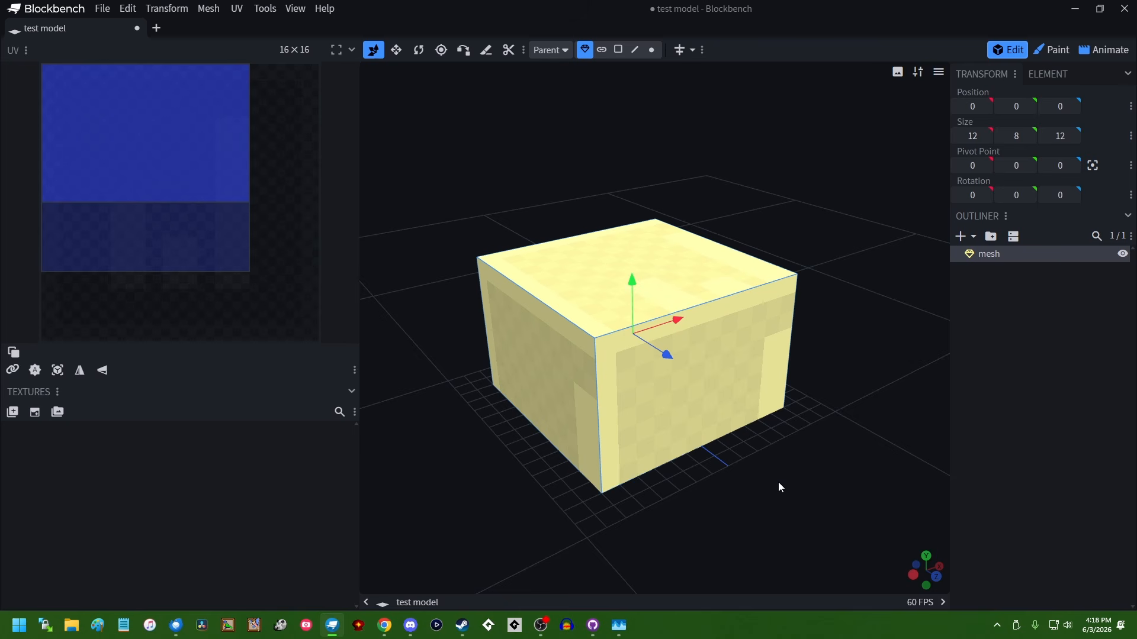
{"action": "left_click_drag", "start_coordinate": [780, 487], "coordinate": [701, 474]}
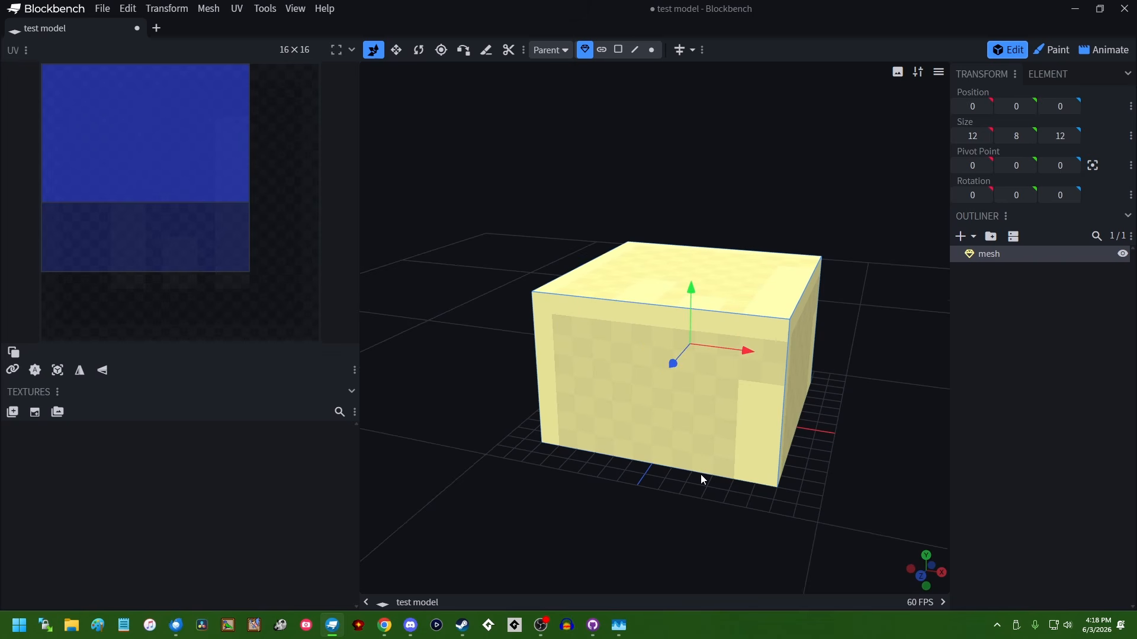
{"action": "key", "text": "Tab"}
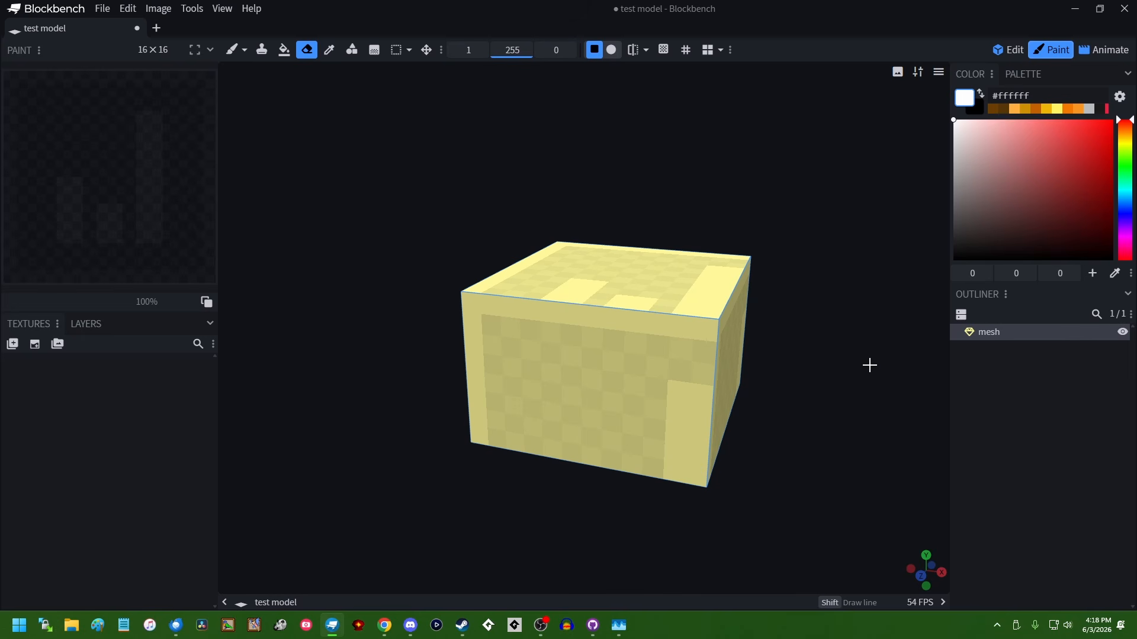
{"action": "left_click", "coordinate": [1002, 51]}
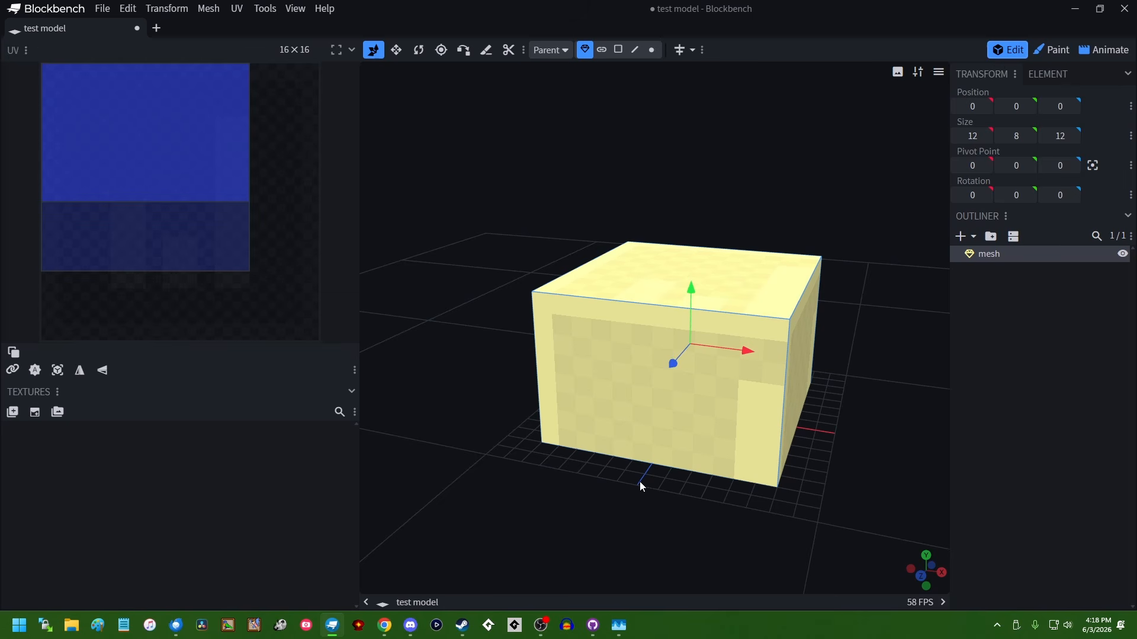
{"action": "left_click_drag", "start_coordinate": [609, 546], "coordinate": [681, 527]}
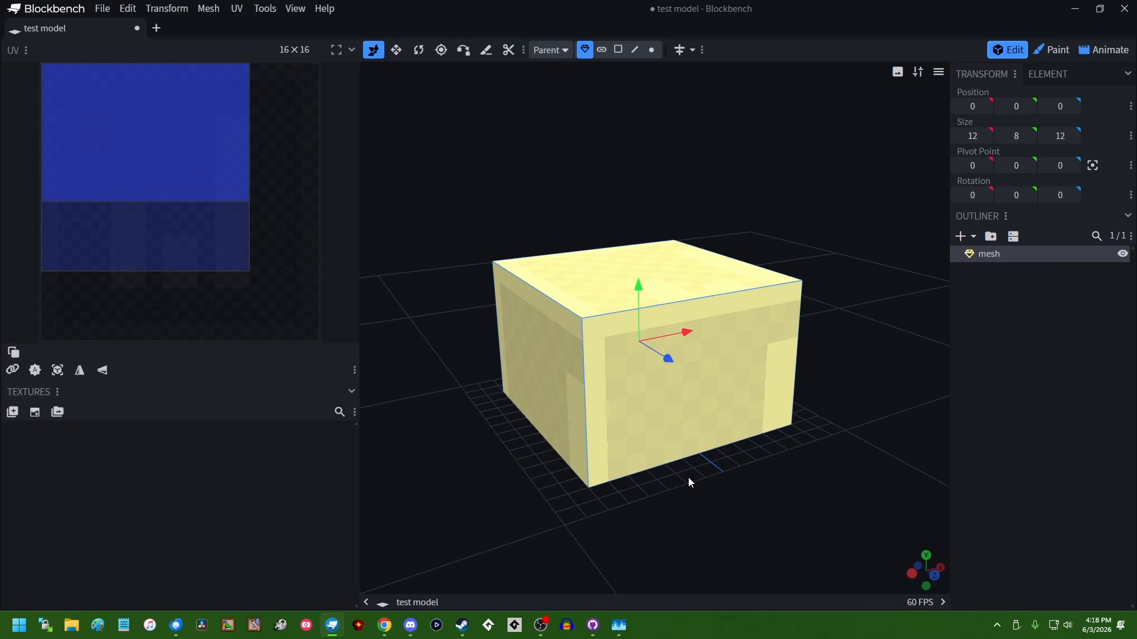
{"action": "left_click_drag", "start_coordinate": [688, 482], "coordinate": [732, 494]}
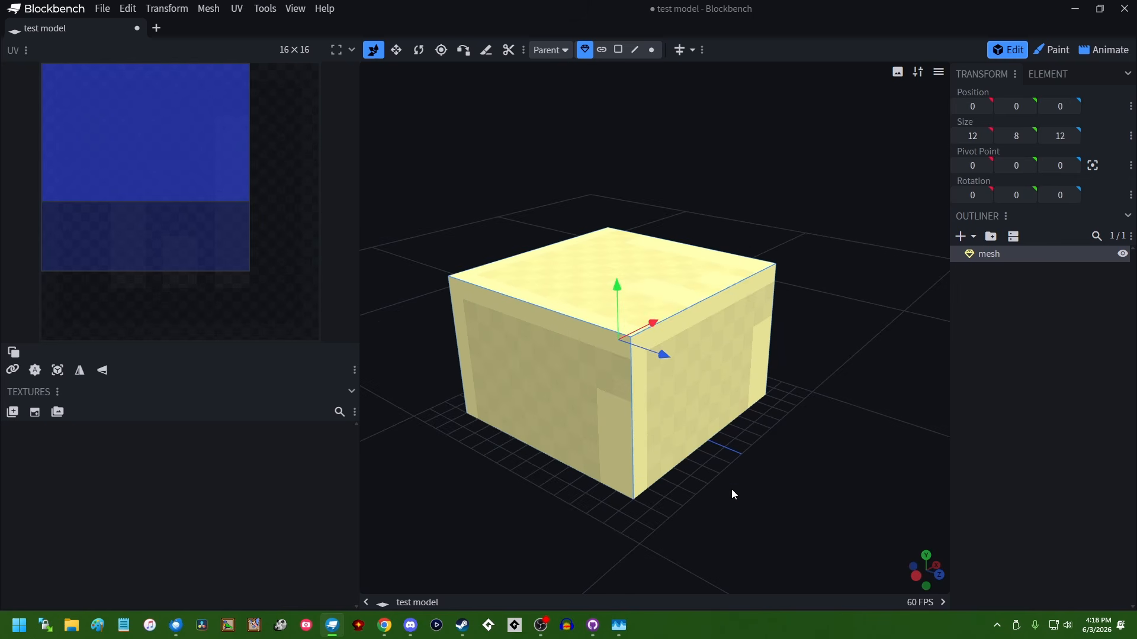
Step: Move the cuboid to X 3 and Z -2, raise it to Y 3, and undo the raise
{"action": "left_click_drag", "start_coordinate": [664, 354], "coordinate": [628, 363]}
{"action": "left_click_drag", "start_coordinate": [635, 310], "coordinate": [663, 308]}
{"action": "left_click_drag", "start_coordinate": [625, 263], "coordinate": [663, 214]}
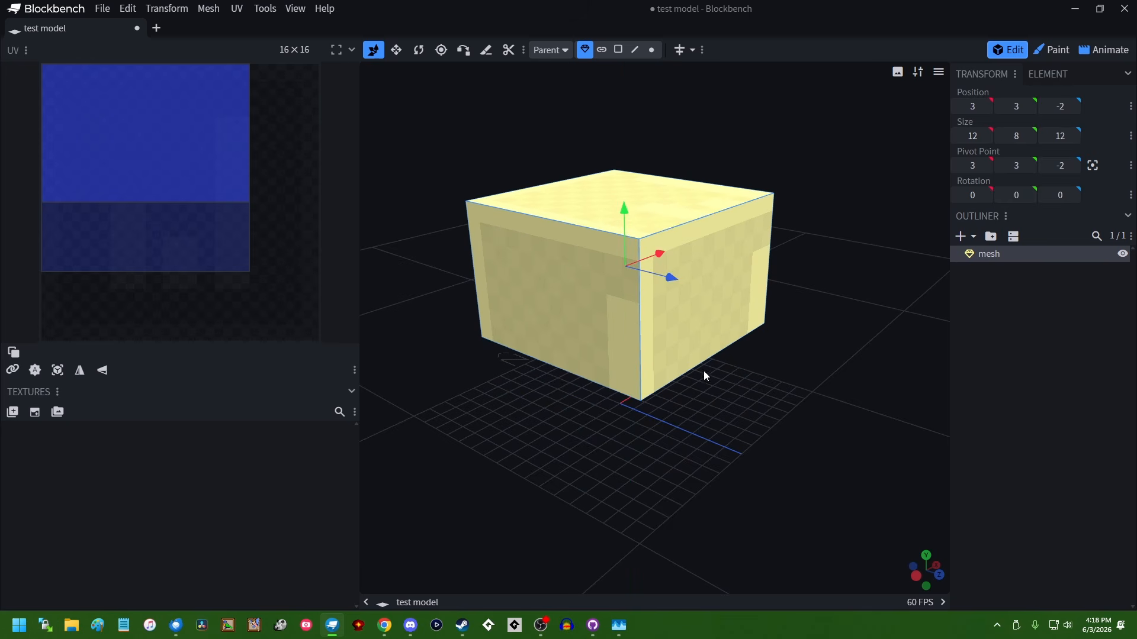
{"action": "key", "text": "ctrl+z"}
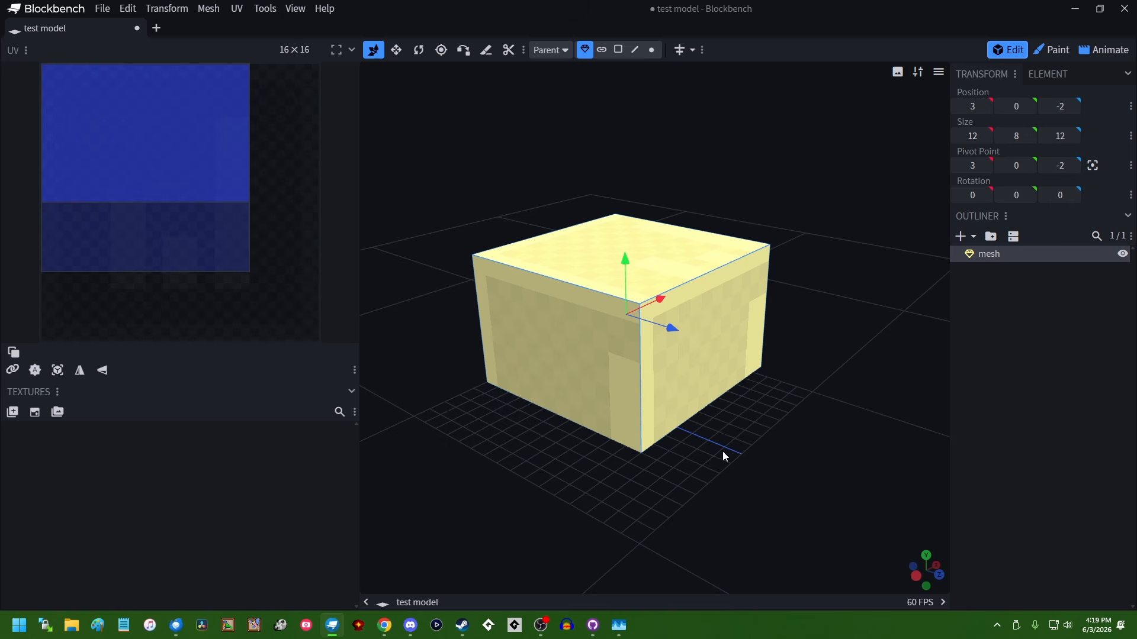
{"action": "left_click_drag", "start_coordinate": [722, 451], "coordinate": [702, 461]}
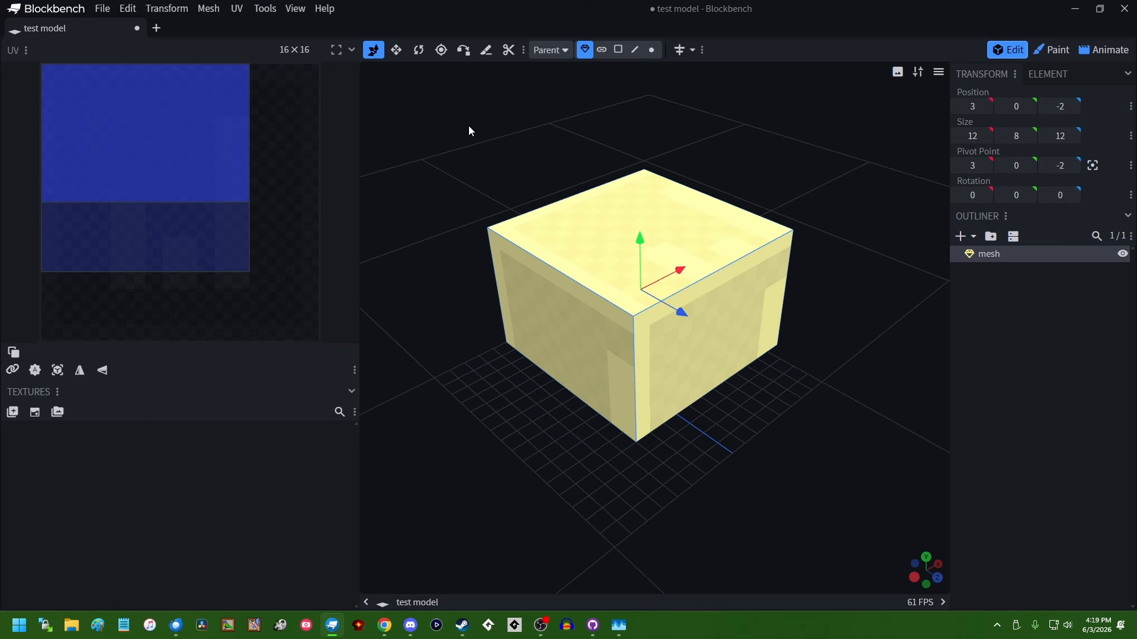
Step: Resize the cuboid with the Resize tool to 2 along X and 8 along Z
{"action": "left_click", "coordinate": [377, 53]}
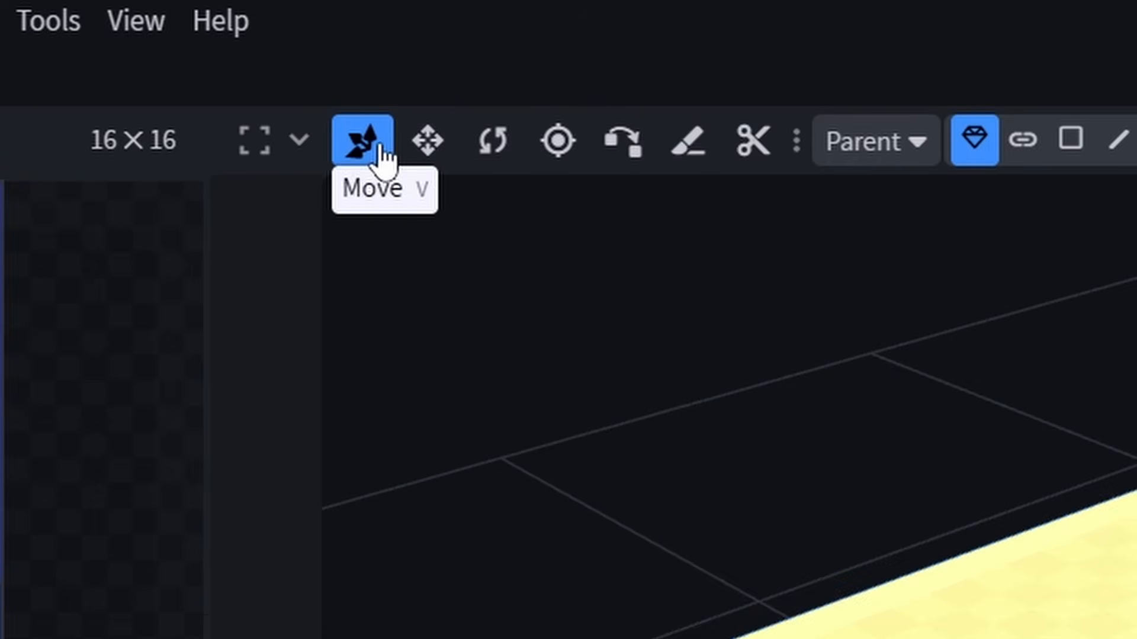
{"action": "left_click", "coordinate": [432, 155]}
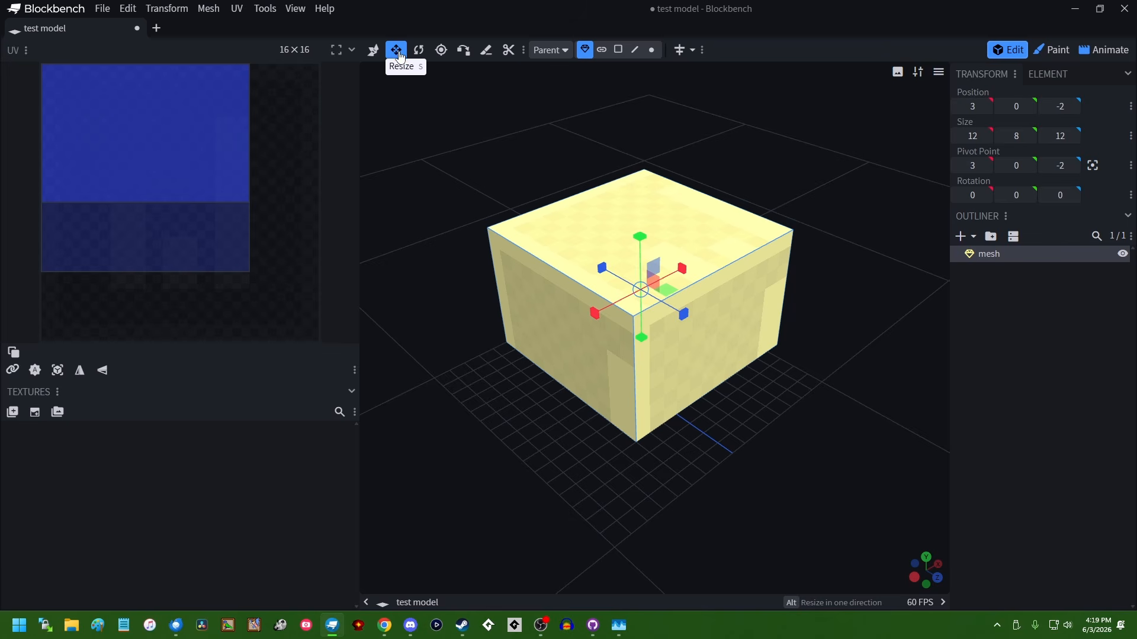
{"action": "left_click_drag", "start_coordinate": [684, 319], "coordinate": [627, 294]}
{"action": "left_click_drag", "start_coordinate": [684, 316], "coordinate": [687, 334]}
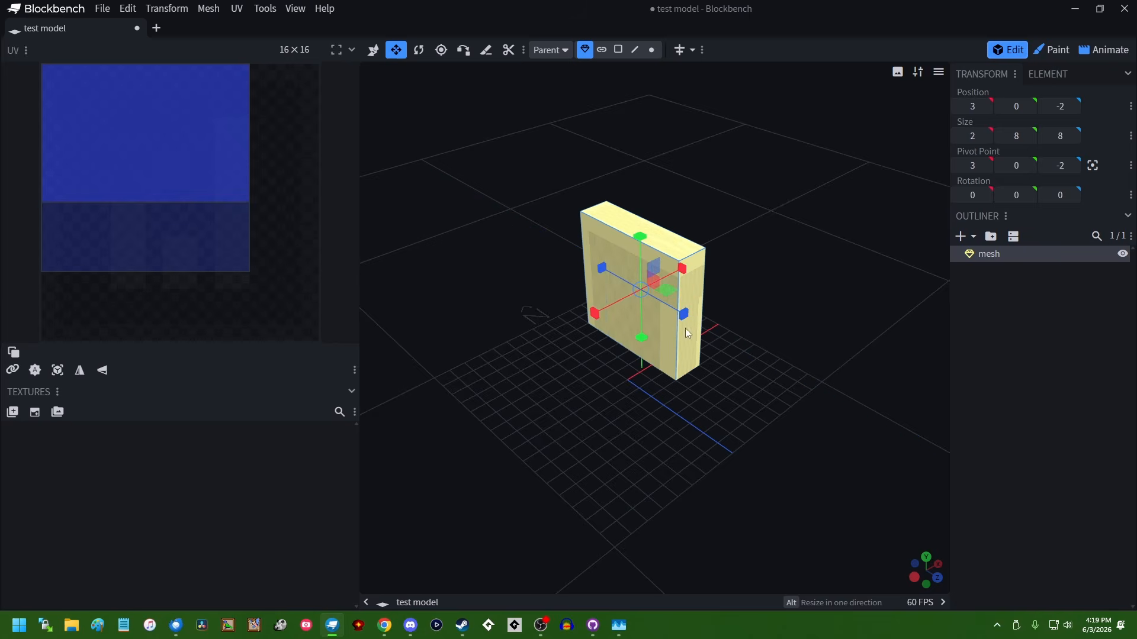
{"action": "mouse_move", "coordinate": [599, 314]}
{"action": "left_mouse_down"}
{"action": "mouse_move", "coordinate": [557, 341]}
{"action": "mouse_move", "coordinate": [604, 309]}
{"action": "left_mouse_up"}
Step: Move the thin slab mesh back to the origin at position 0, 0, 0
{"action": "left_click", "coordinate": [374, 49]}
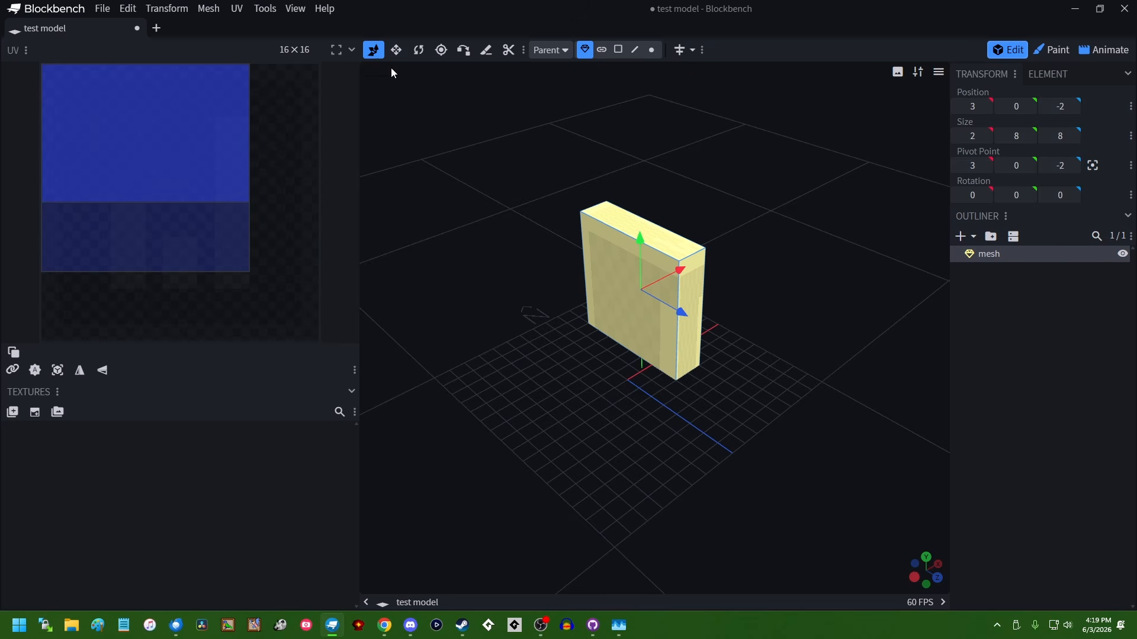
{"action": "left_click_drag", "start_coordinate": [681, 272], "coordinate": [657, 363]}
{"action": "left_click_drag", "start_coordinate": [716, 330], "coordinate": [563, 272]}
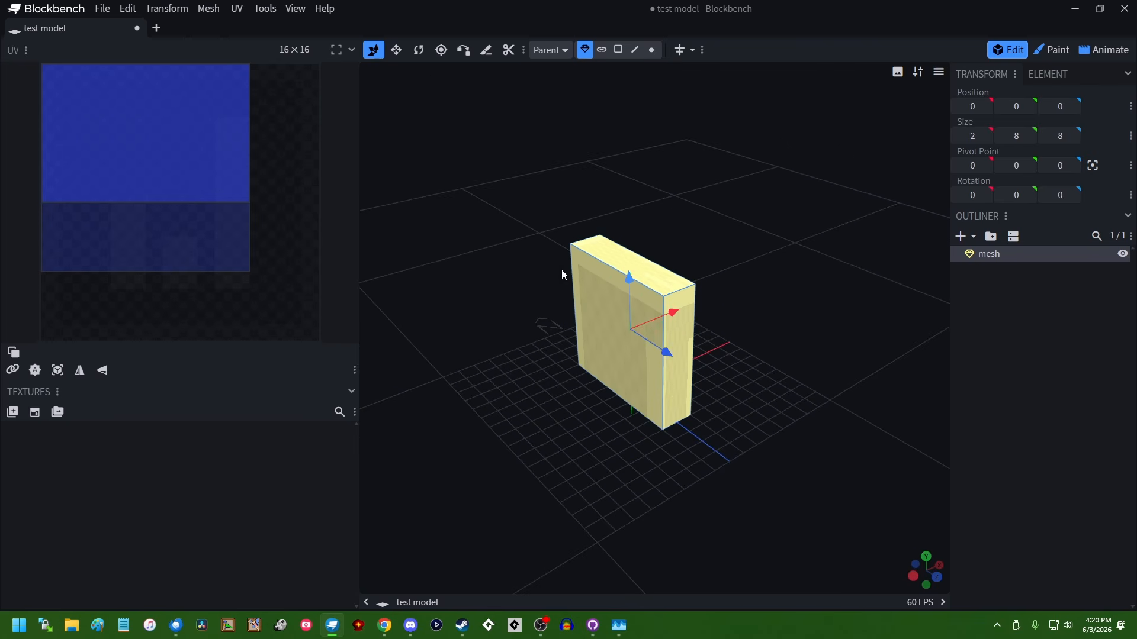
Step: Try a rotation of the slab, undo it, and rotate the slab 27.5 degrees about the Y axis
{"action": "left_click", "coordinate": [419, 54]}
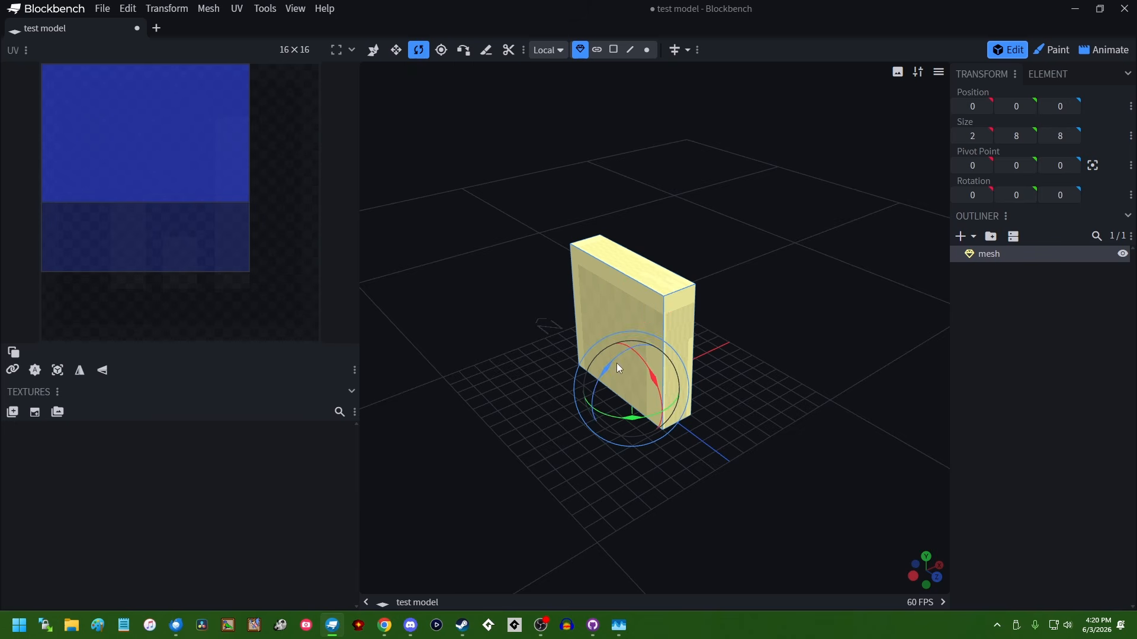
{"action": "left_click_drag", "start_coordinate": [609, 362], "coordinate": [585, 354]}
{"action": "key", "text": "ctrl+z"}
{"action": "left_click_drag", "start_coordinate": [632, 418], "coordinate": [664, 423]}
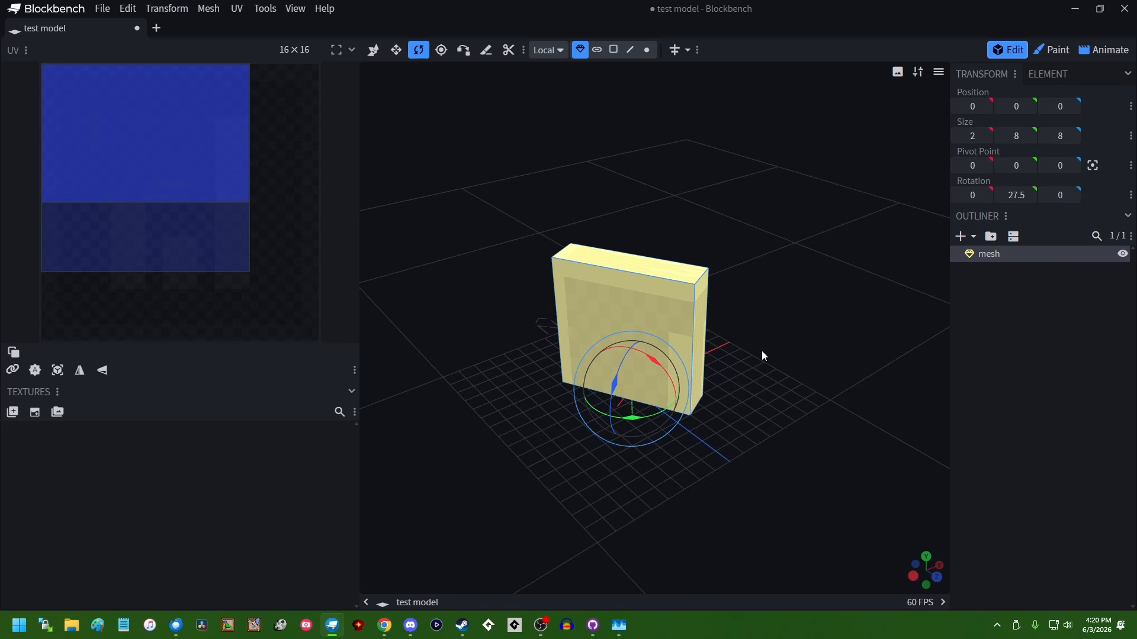
{"action": "left_click_drag", "start_coordinate": [762, 355], "coordinate": [748, 413]}
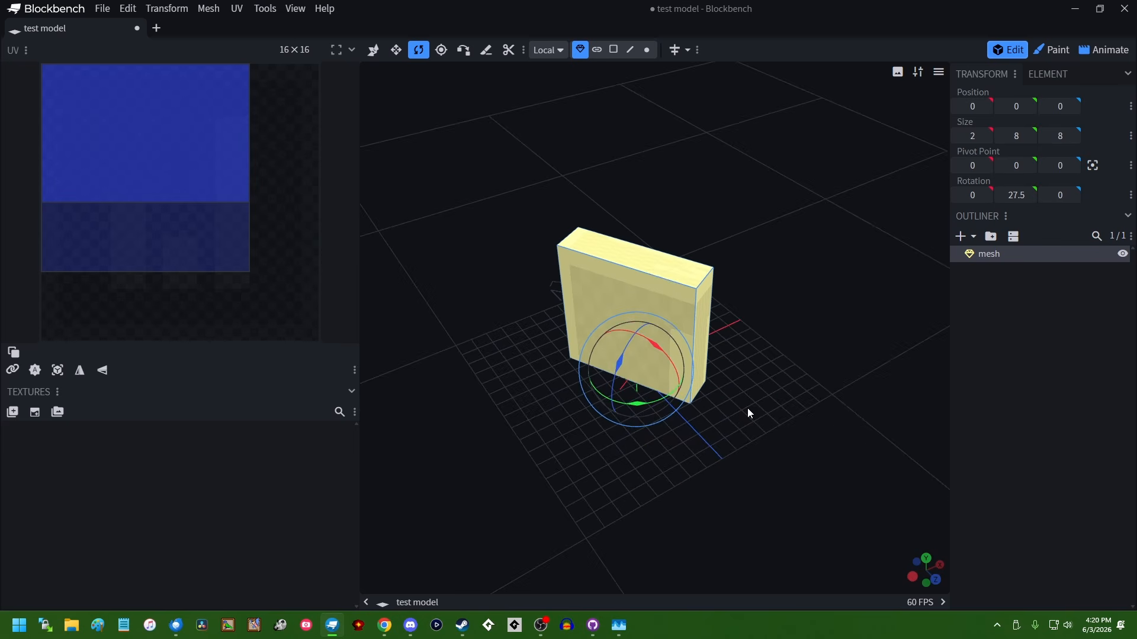
Step: Raise the slab's pivot point to Y 4, then try a rotation around it and undo that rotation
{"action": "left_click_drag", "start_coordinate": [1023, 166], "coordinate": [1044, 165]}
{"action": "left_click_drag", "start_coordinate": [778, 323], "coordinate": [752, 302]}
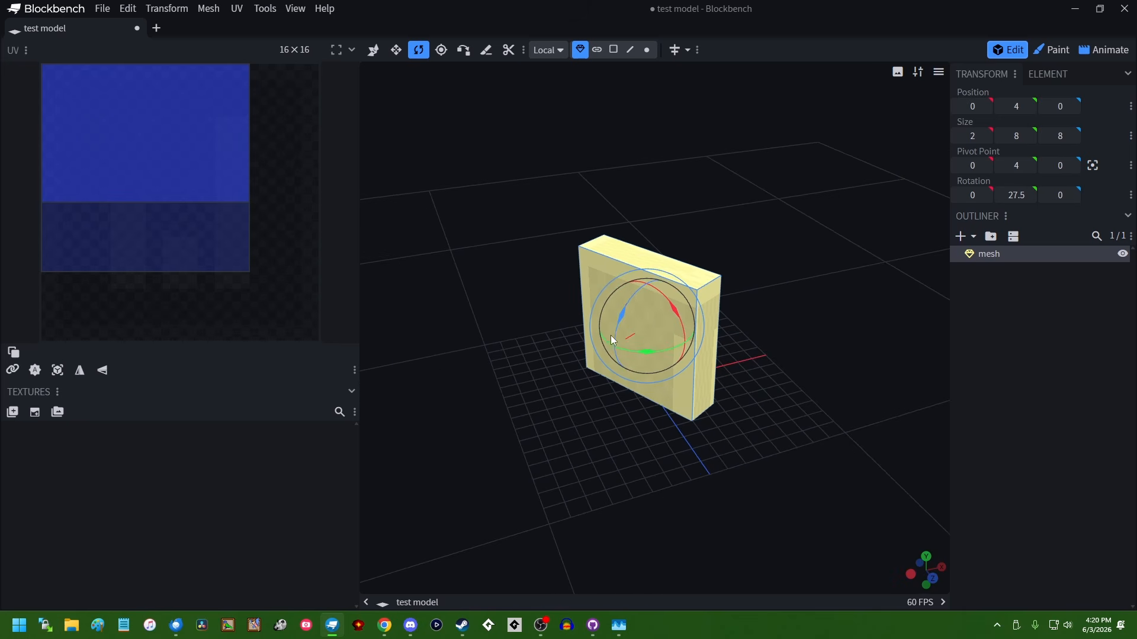
{"action": "left_click_drag", "start_coordinate": [627, 305], "coordinate": [764, 385]}
{"action": "key", "text": "ctrl+z"}
Step: Rotate the slab freely around its pivot to about 115.8, 47.9 and -65.1 degrees
{"action": "scroll", "coordinate": [764, 385], "scroll_direction": "up", "scroll_amount": 2}
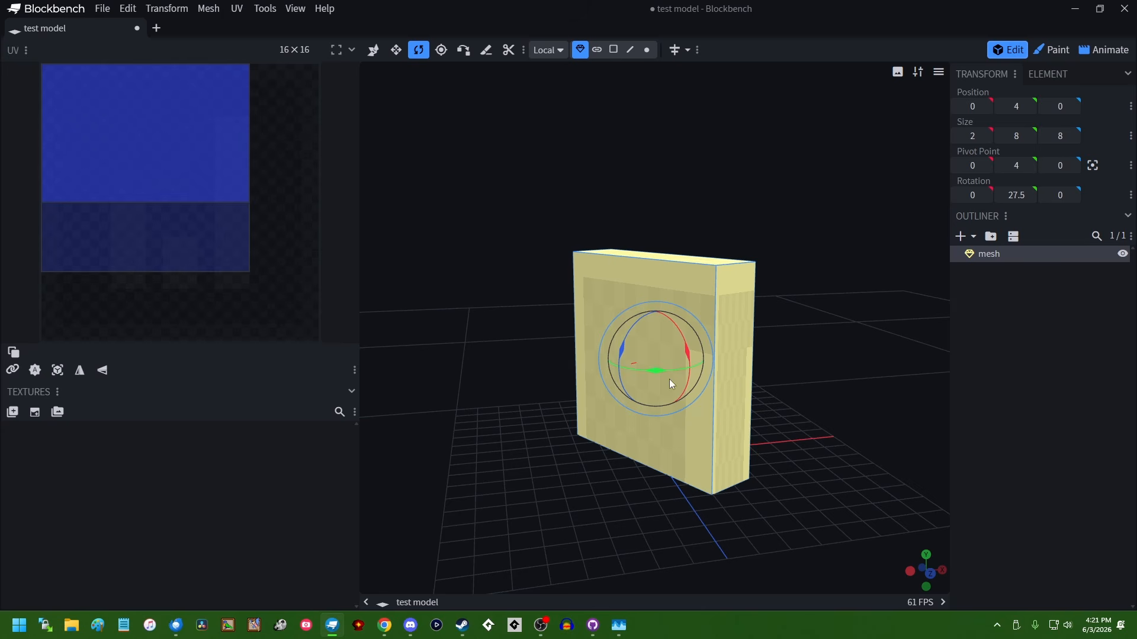
{"action": "mouse_move", "coordinate": [670, 380]}
{"action": "left_mouse_down"}
{"action": "mouse_move", "coordinate": [669, 366]}
{"action": "mouse_move", "coordinate": [652, 407]}
{"action": "mouse_move", "coordinate": [651, 385]}
{"action": "left_mouse_up"}
{"action": "left_click_drag", "start_coordinate": [669, 337], "coordinate": [806, 343]}
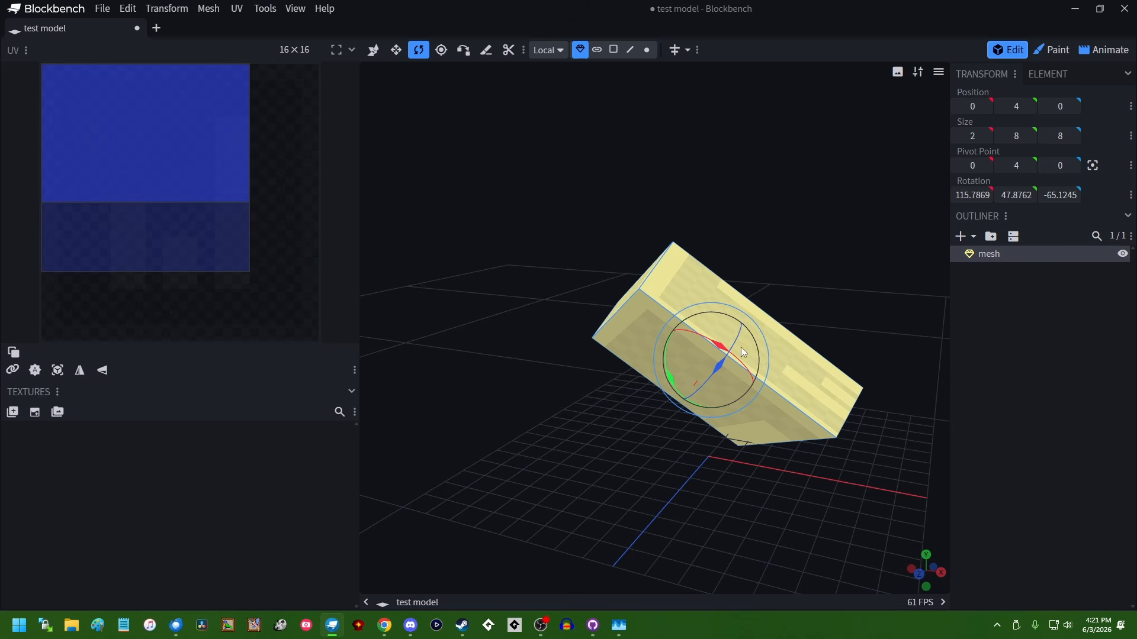
Step: Try Apply Rotation on the tilted slab twice, undoing it each time
{"action": "left_click", "coordinate": [210, 10]}
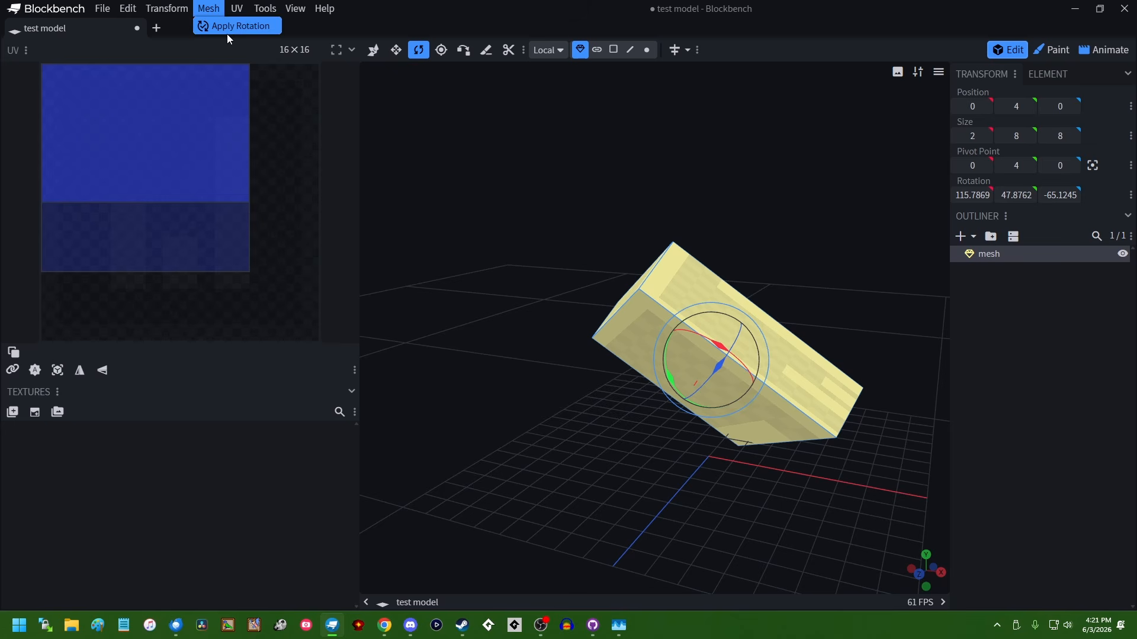
{"action": "left_click", "coordinate": [232, 26]}
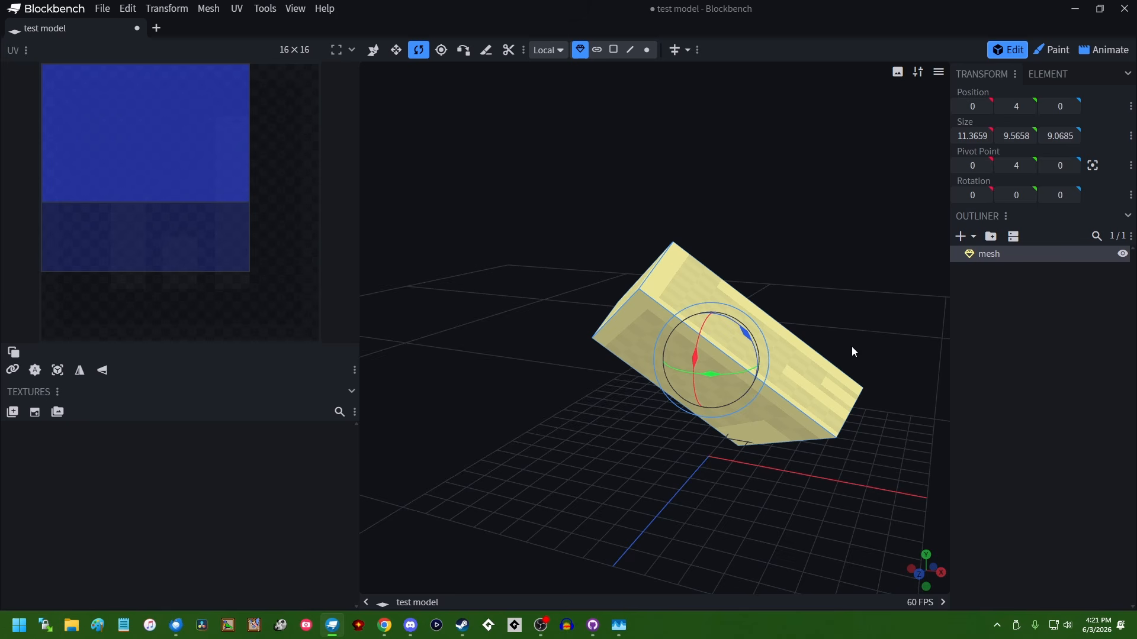
{"action": "left_click_drag", "start_coordinate": [853, 352], "coordinate": [868, 391]}
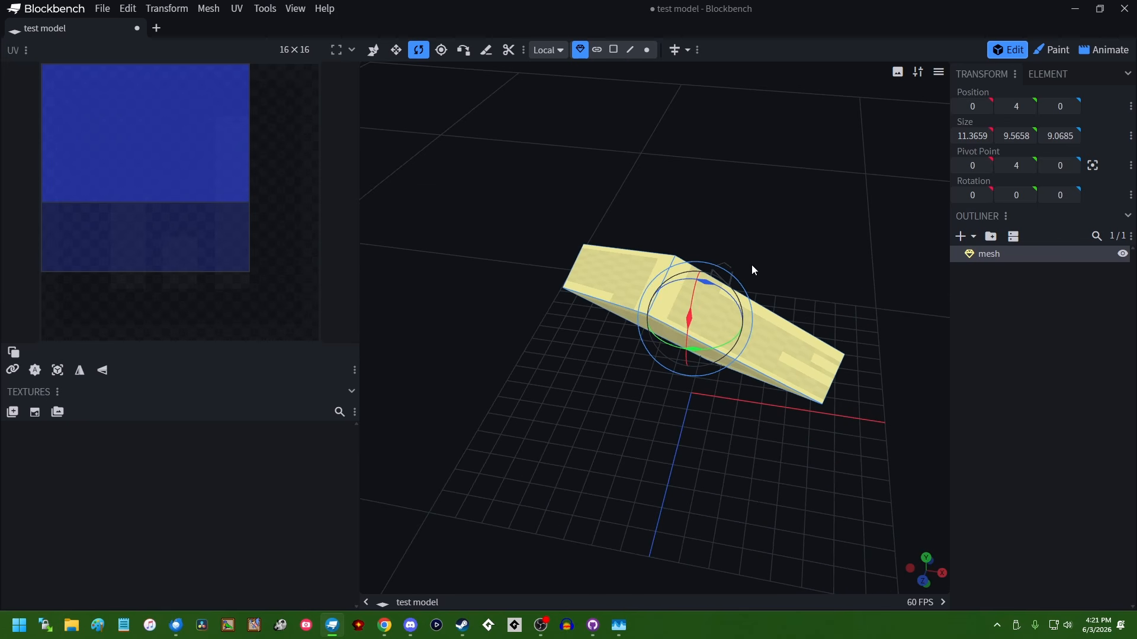
{"action": "key", "text": "ctrl+z"}
{"action": "right_click", "coordinate": [1006, 253]}
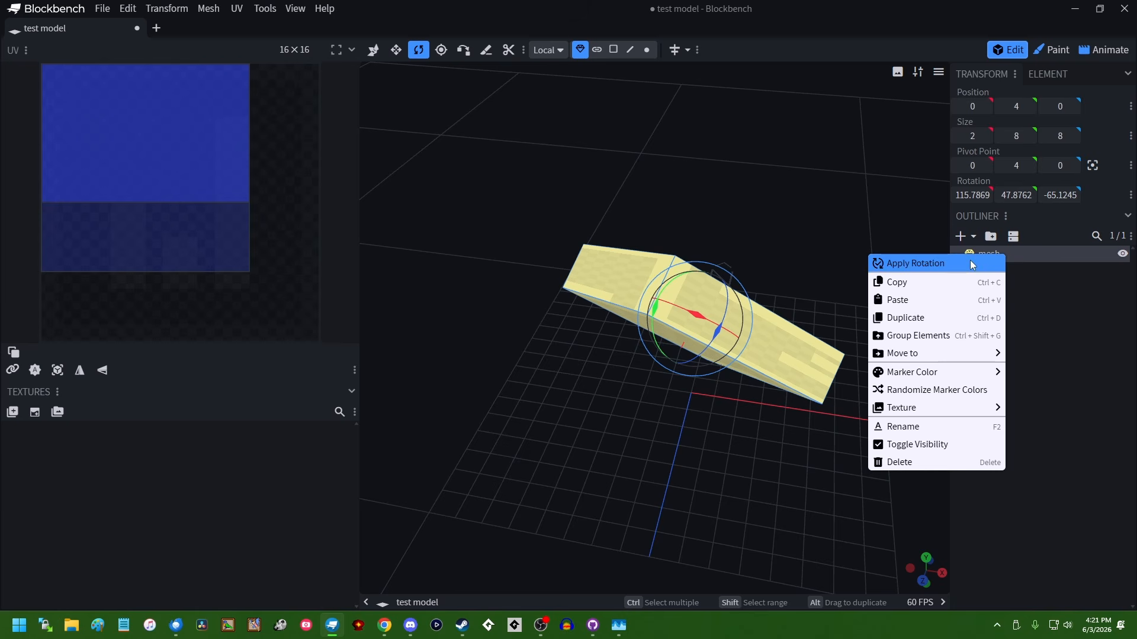
{"action": "right_click", "coordinate": [1072, 254]}
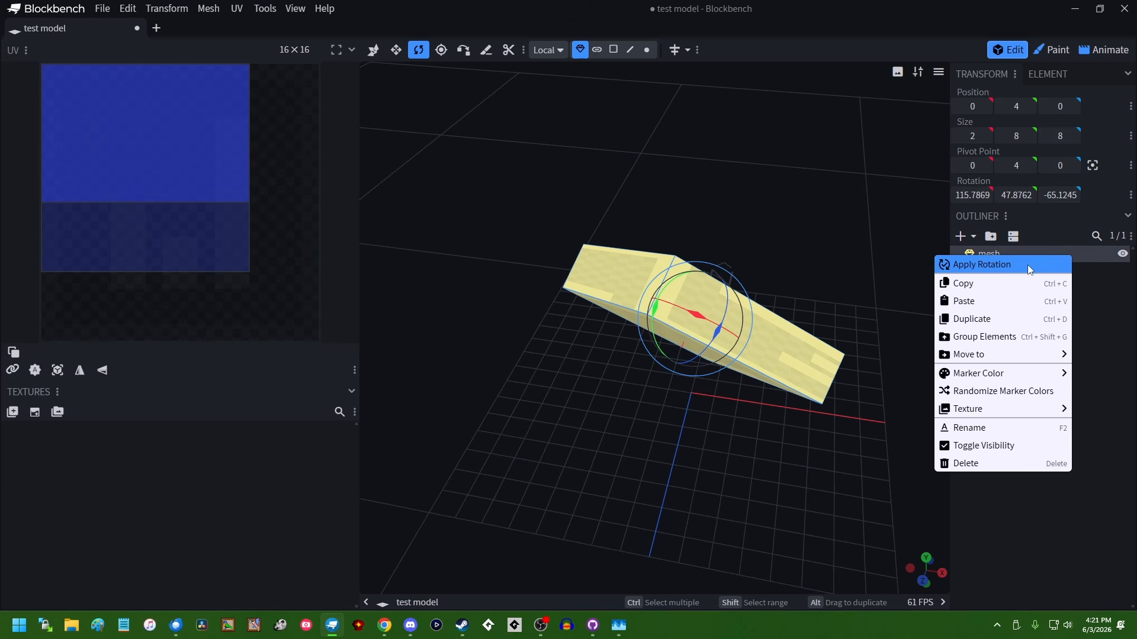
{"action": "left_click", "coordinate": [1039, 265]}
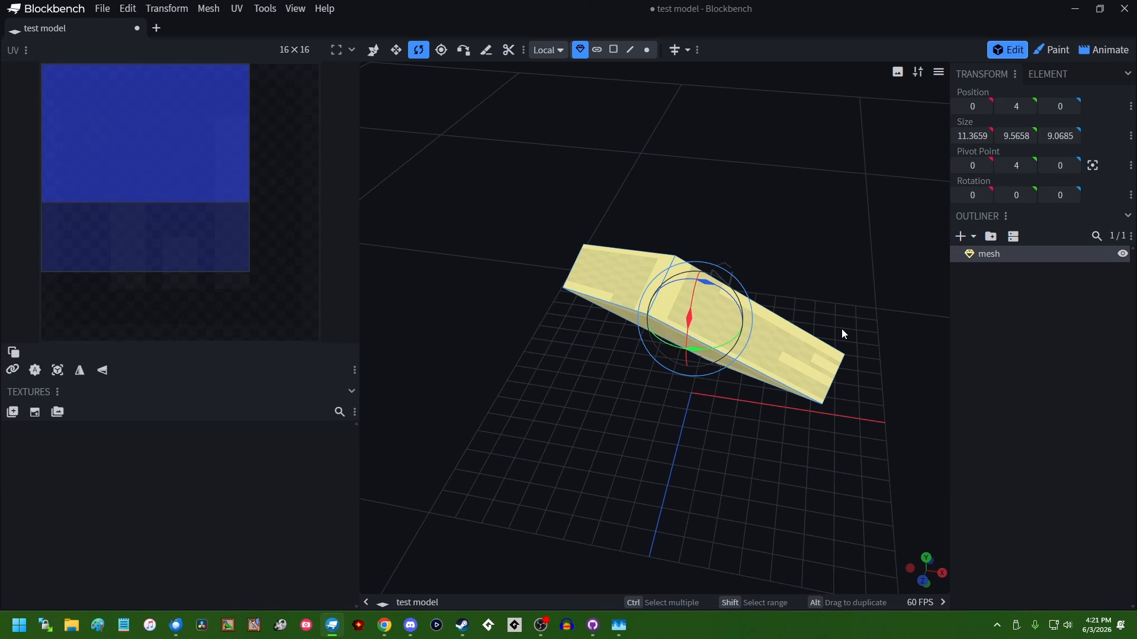
{"action": "key", "text": "ctrl+z"}
Step: Bake the slab's current rotation into its mesh with Apply Rotation
{"action": "right_click", "coordinate": [783, 339]}
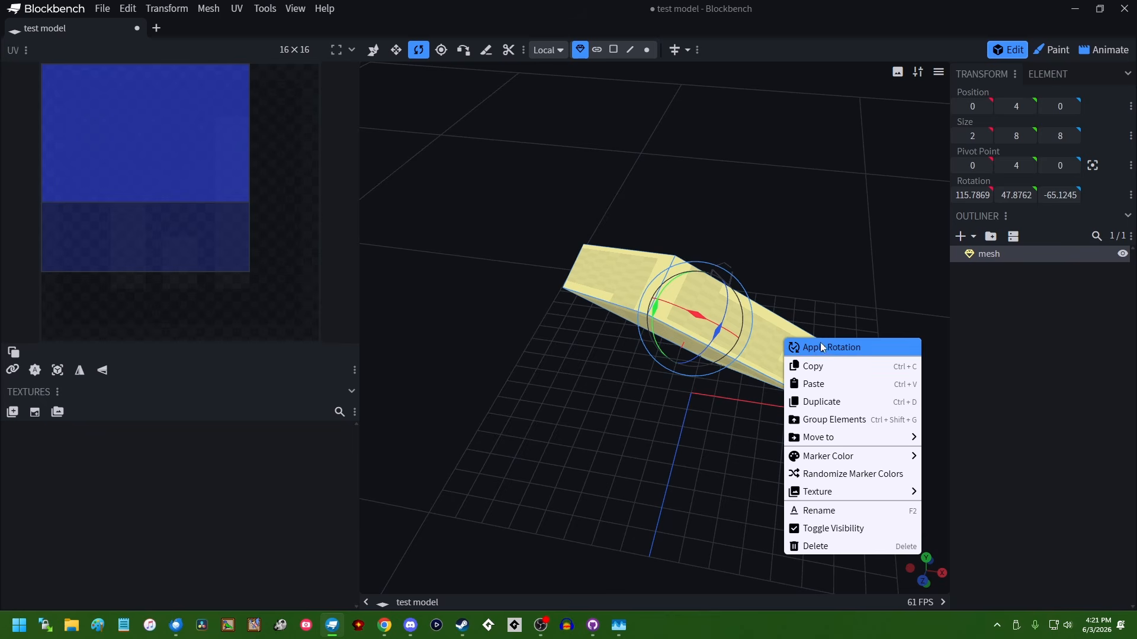
{"action": "right_click", "coordinate": [619, 295]}
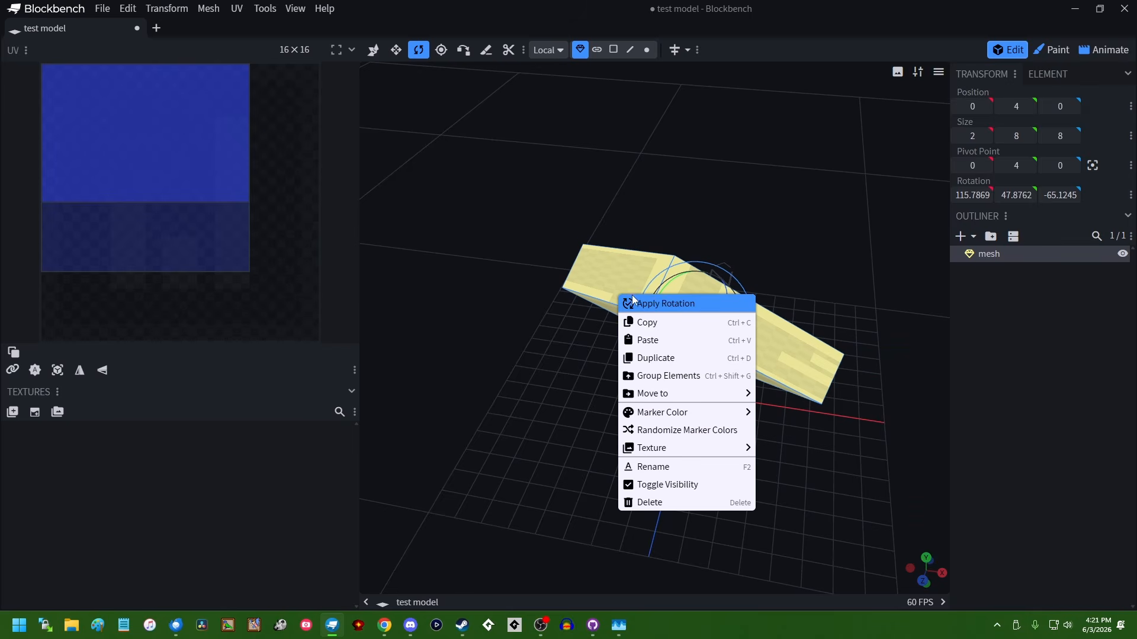
{"action": "left_click", "coordinate": [692, 309]}
{"action": "right_click", "coordinate": [782, 325]}
{"action": "left_click", "coordinate": [801, 290]}
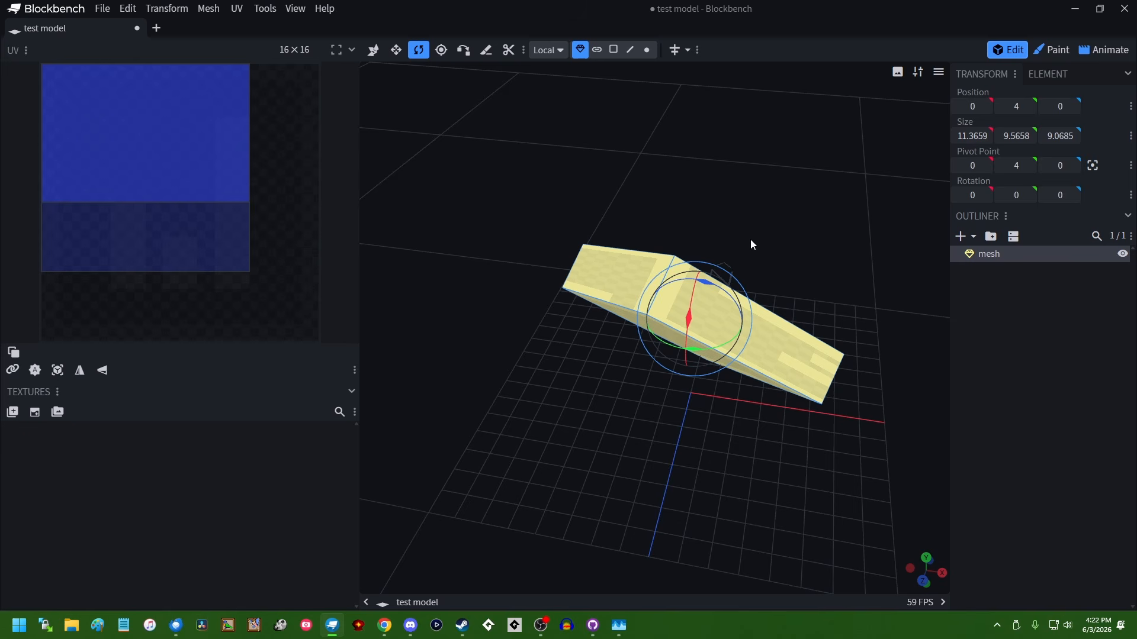
Step: Undo the baked rotation and the slab's free rotations, back to the upright slab rotated 27.5 degrees about Y
{"action": "left_click_drag", "start_coordinate": [816, 339], "coordinate": [754, 335]}
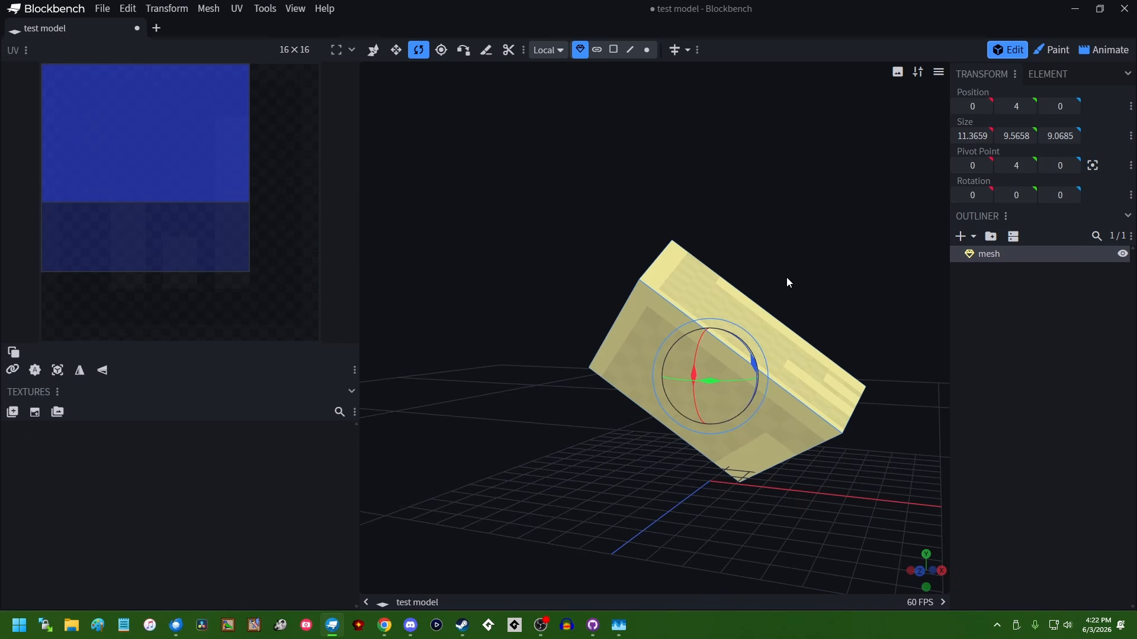
{"action": "left_click_drag", "start_coordinate": [798, 276], "coordinate": [832, 303]}
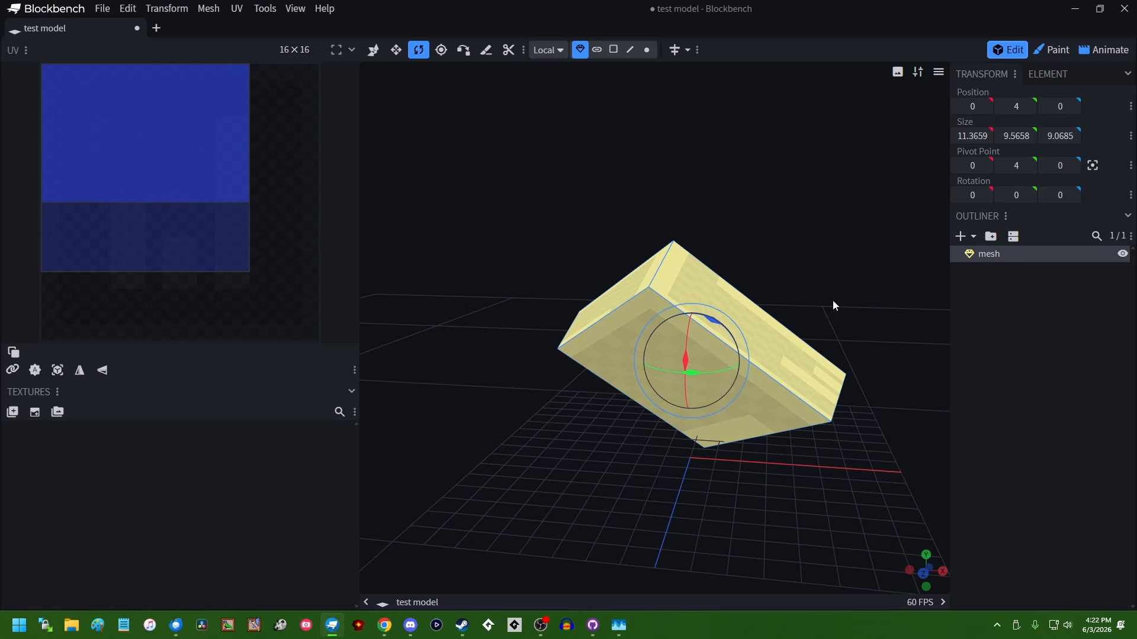
{"action": "key", "text": "ctrl+z"}
{"action": "key", "text": "ctrl+z"}
{"action": "key", "text": "ctrl+z"}
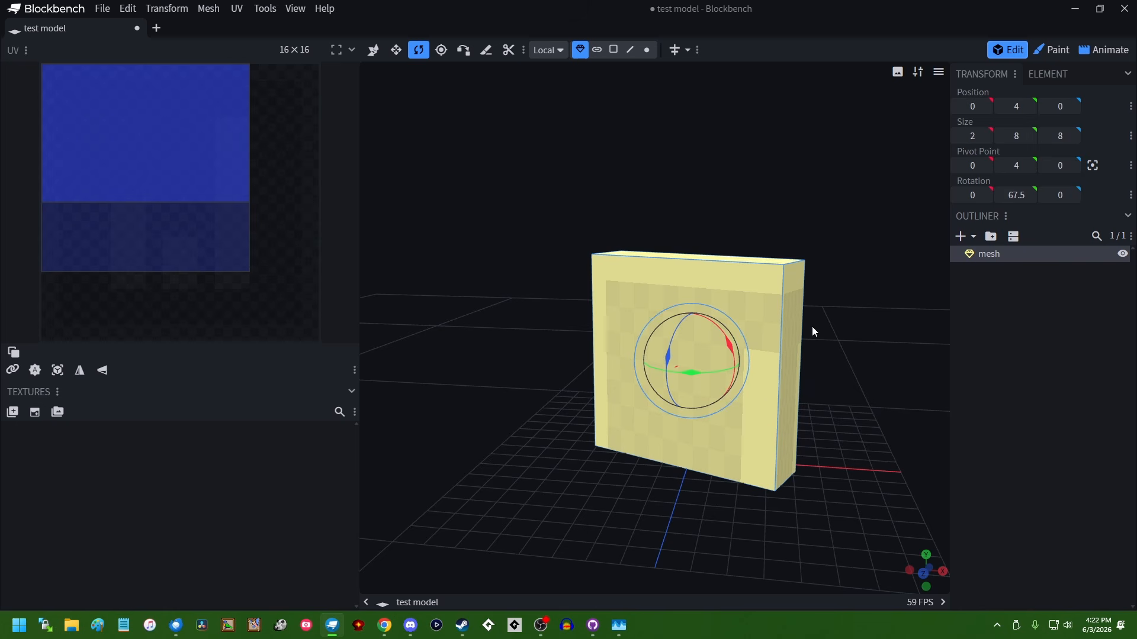
{"action": "key", "text": "ctrl+z"}
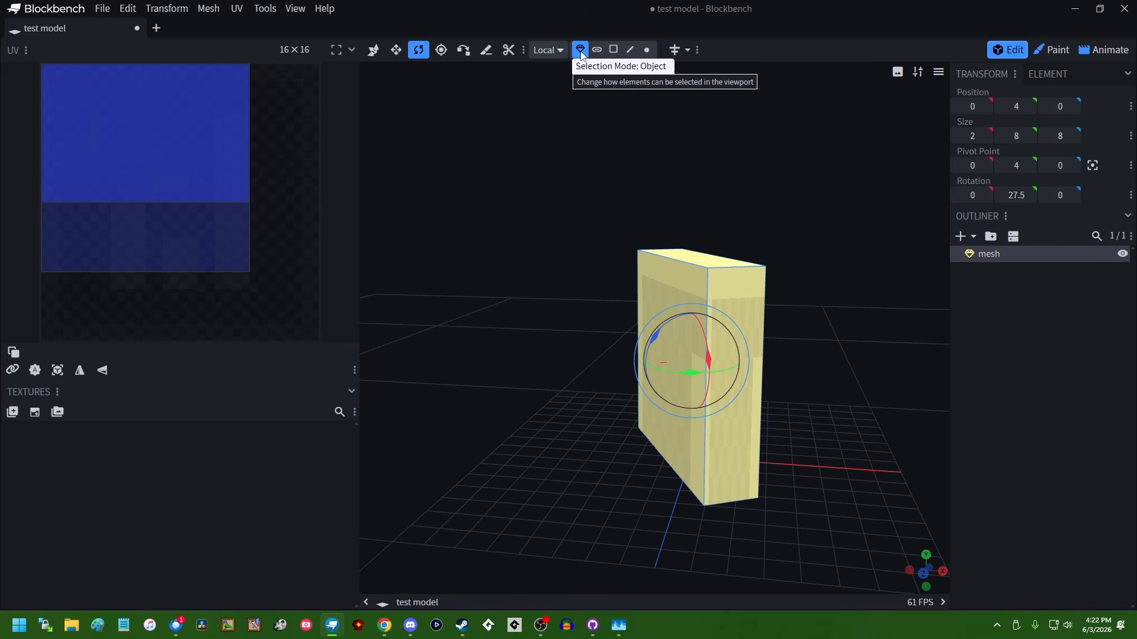
Step: Deselect and reselect the slab, switch to Face selection mode and select its large side face
{"action": "left_click_drag", "start_coordinate": [602, 176], "coordinate": [661, 174]}
{"action": "left_click", "coordinate": [848, 351]}
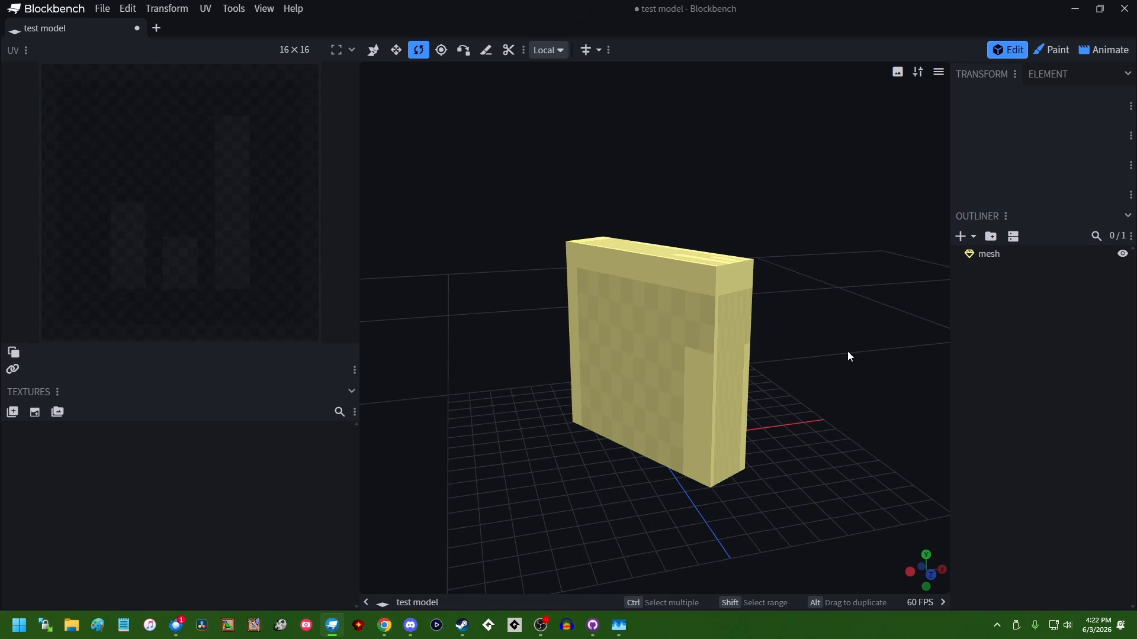
{"action": "left_click", "coordinate": [658, 377]}
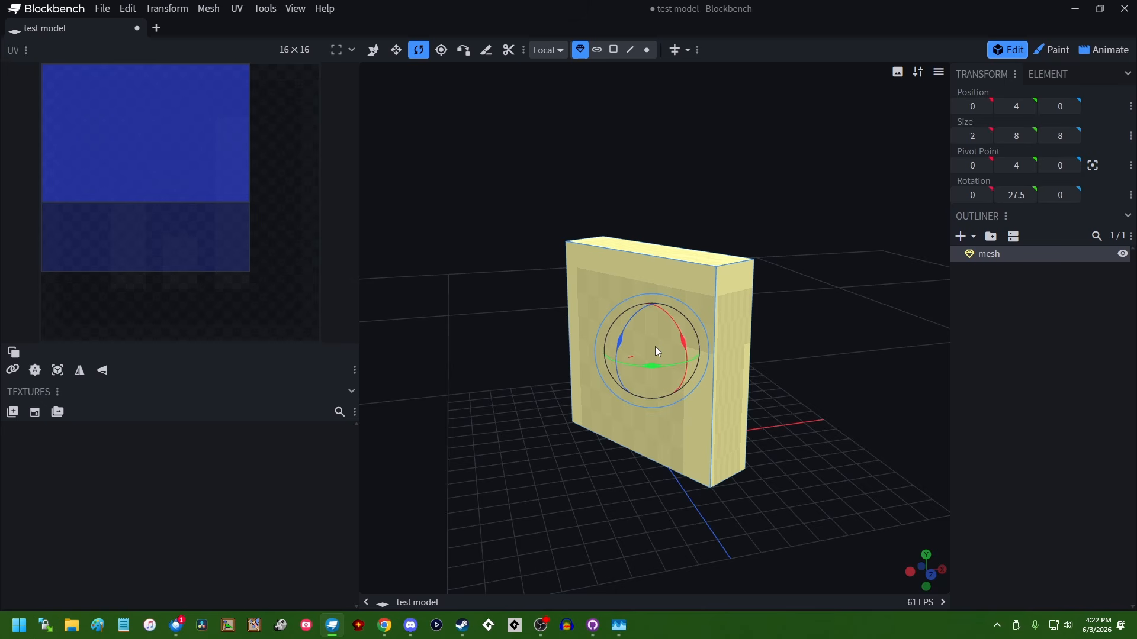
{"action": "left_click", "coordinate": [615, 51]}
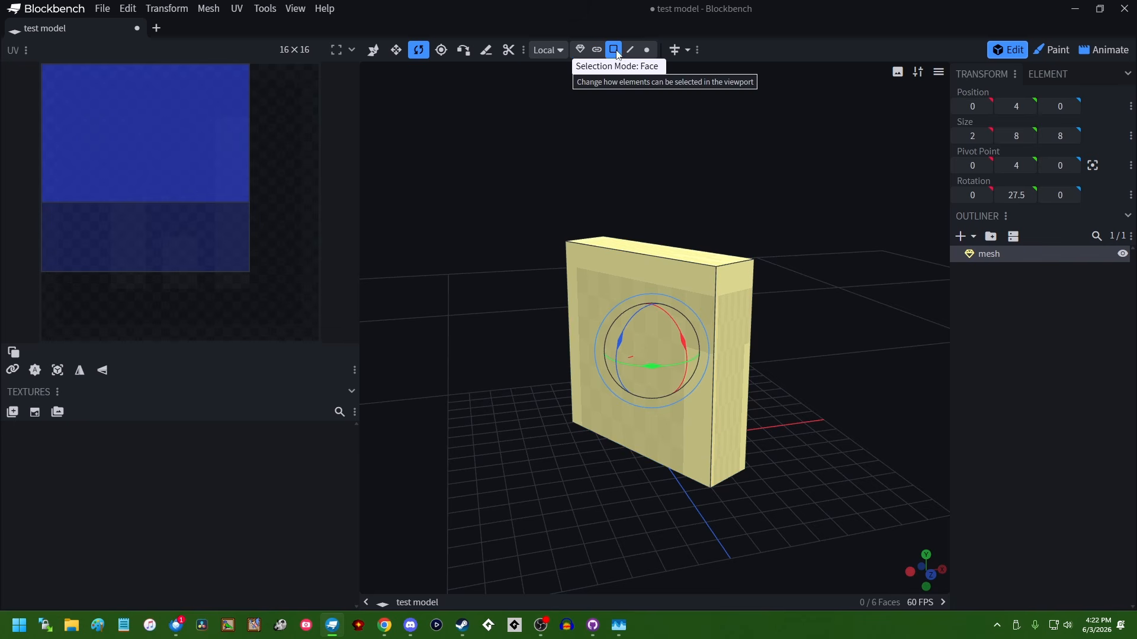
{"action": "left_click", "coordinate": [695, 287]}
{"action": "left_click_drag", "start_coordinate": [821, 318], "coordinate": [847, 330]}
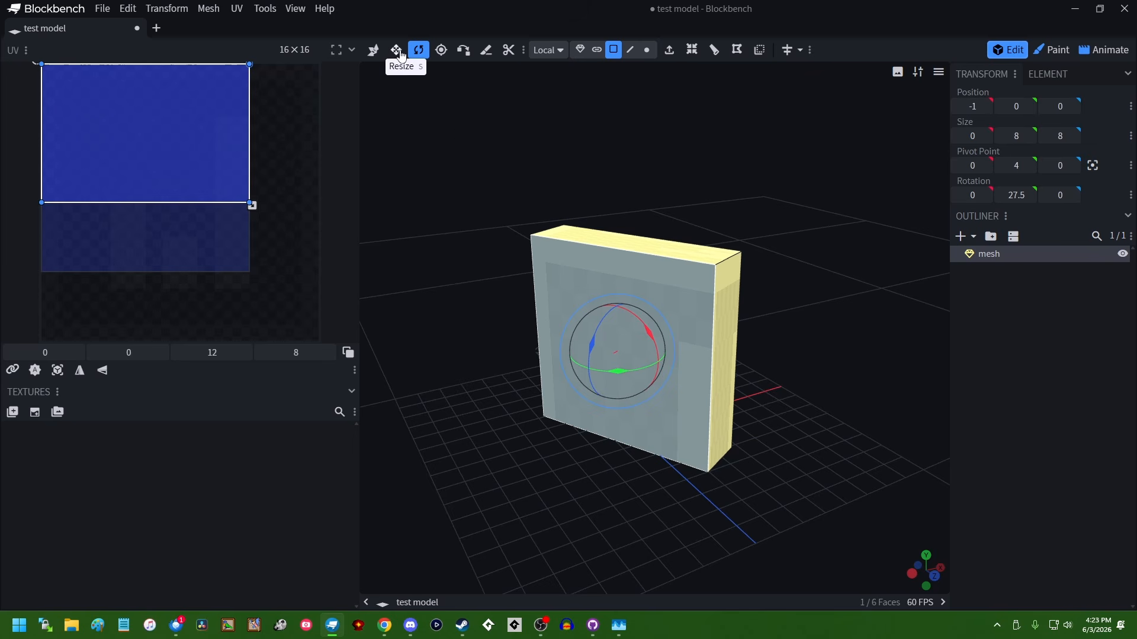
Step: Resize the selected face in stages to Y 2 and Z 4 so the slab tapers towards it
{"action": "left_click", "coordinate": [401, 53]}
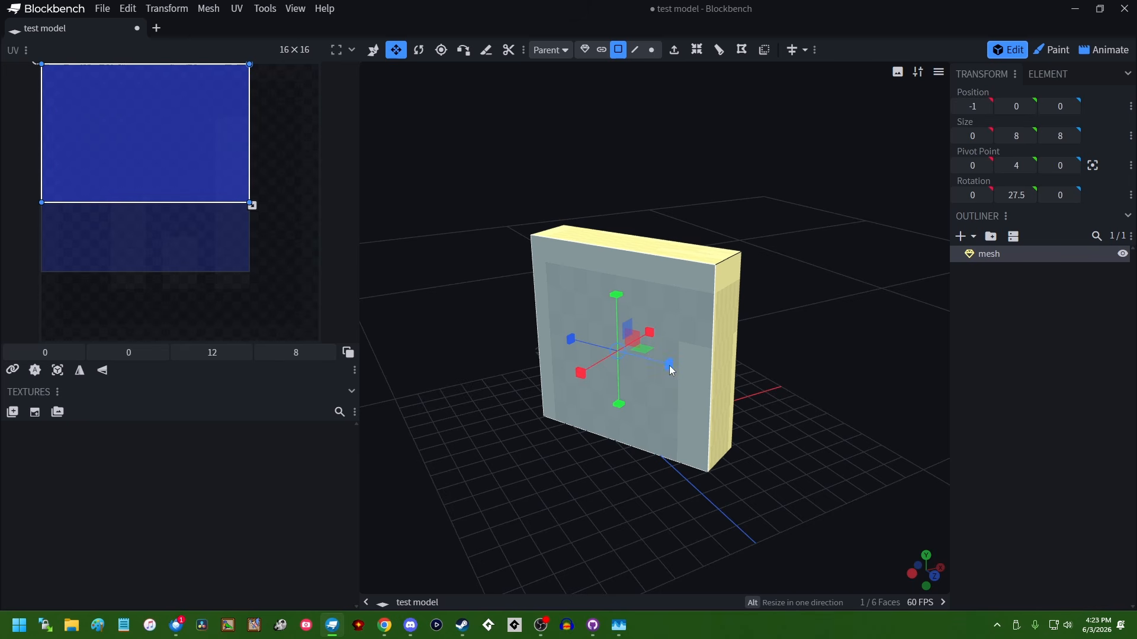
{"action": "left_click_drag", "start_coordinate": [669, 364], "coordinate": [649, 359]}
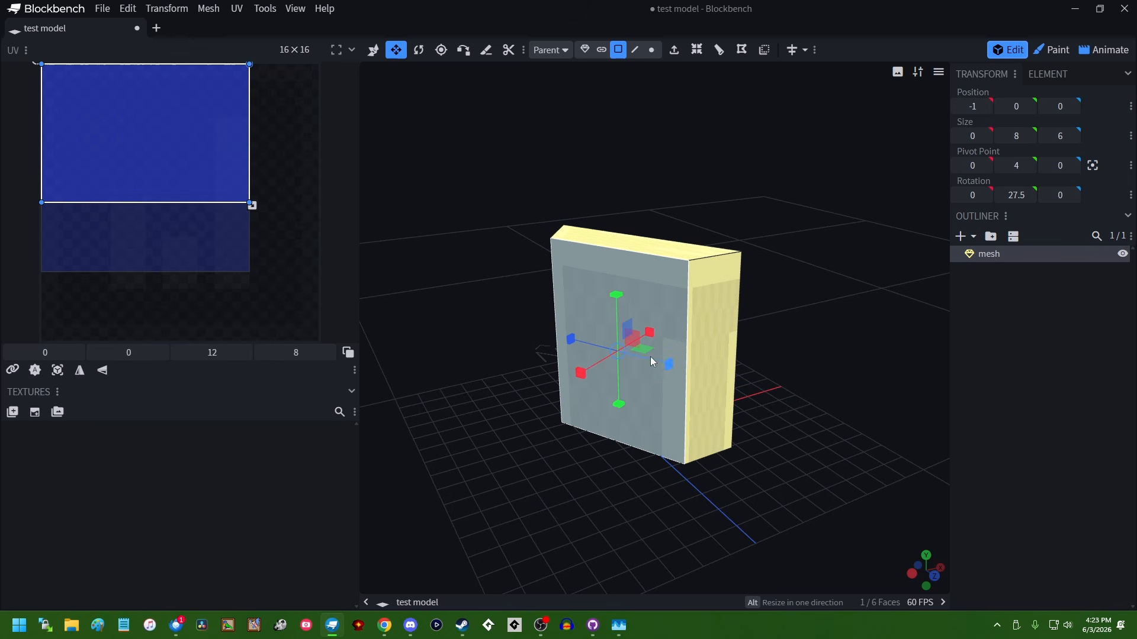
{"action": "left_click_drag", "start_coordinate": [619, 309], "coordinate": [616, 321]}
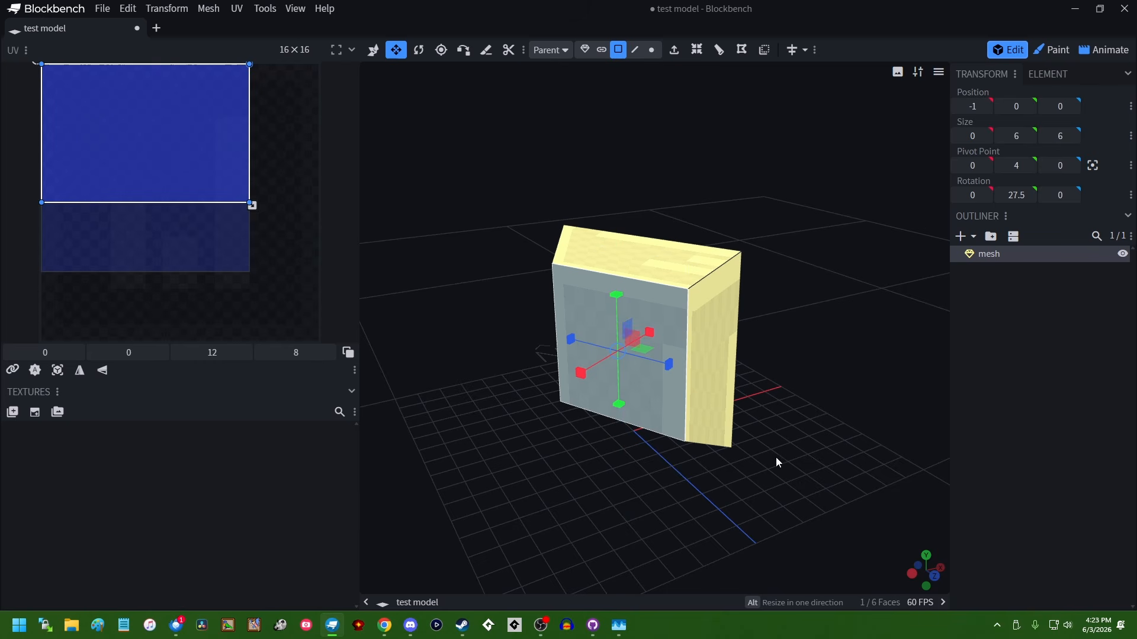
{"action": "mouse_move", "coordinate": [775, 457]}
{"action": "left_mouse_down"}
{"action": "mouse_move", "coordinate": [824, 396]}
{"action": "mouse_move", "coordinate": [746, 468]}
{"action": "mouse_move", "coordinate": [783, 437]}
{"action": "left_mouse_up"}
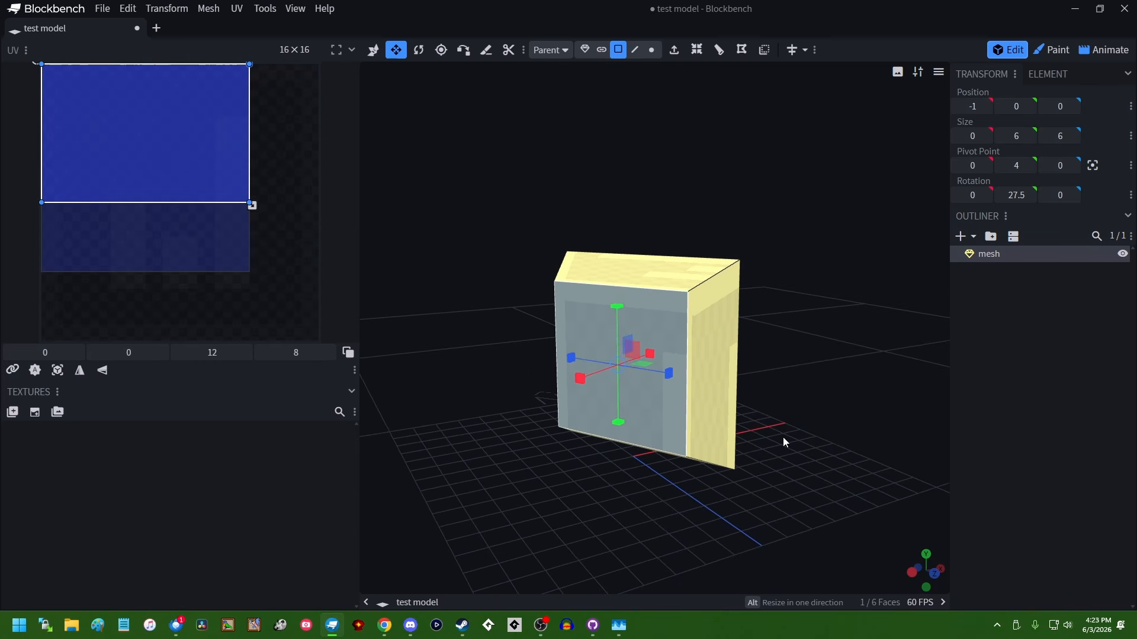
{"action": "left_click_drag", "start_coordinate": [658, 375], "coordinate": [637, 372]}
{"action": "left_click_drag", "start_coordinate": [618, 307], "coordinate": [619, 350]}
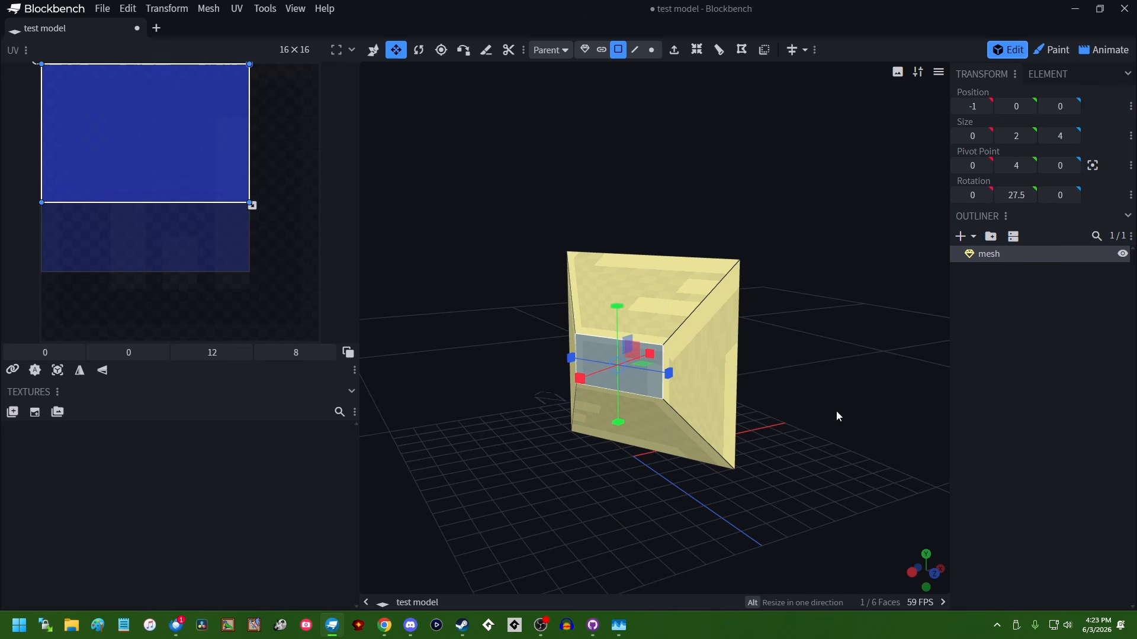
{"action": "left_click_drag", "start_coordinate": [836, 411], "coordinate": [788, 394]}
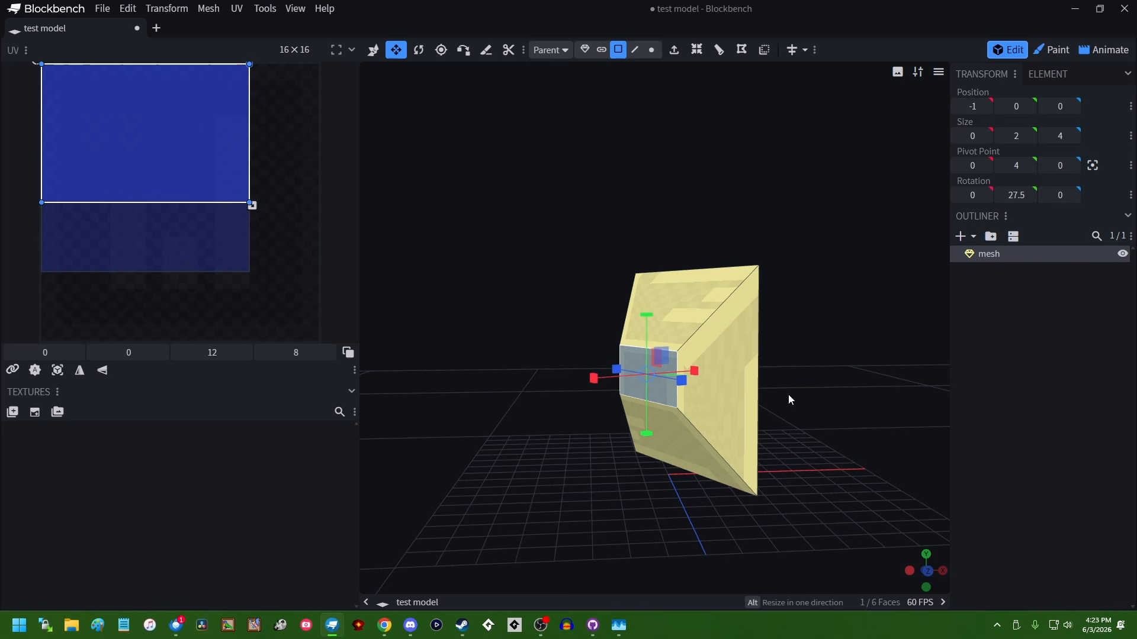
Step: Try rotating the tapered face, resolve the concave quads with Split Quads, and undo the split and the rotation
{"action": "left_click", "coordinate": [419, 50]}
{"action": "left_click_drag", "start_coordinate": [616, 502], "coordinate": [648, 463]}
{"action": "left_click_drag", "start_coordinate": [638, 330], "coordinate": [682, 373]}
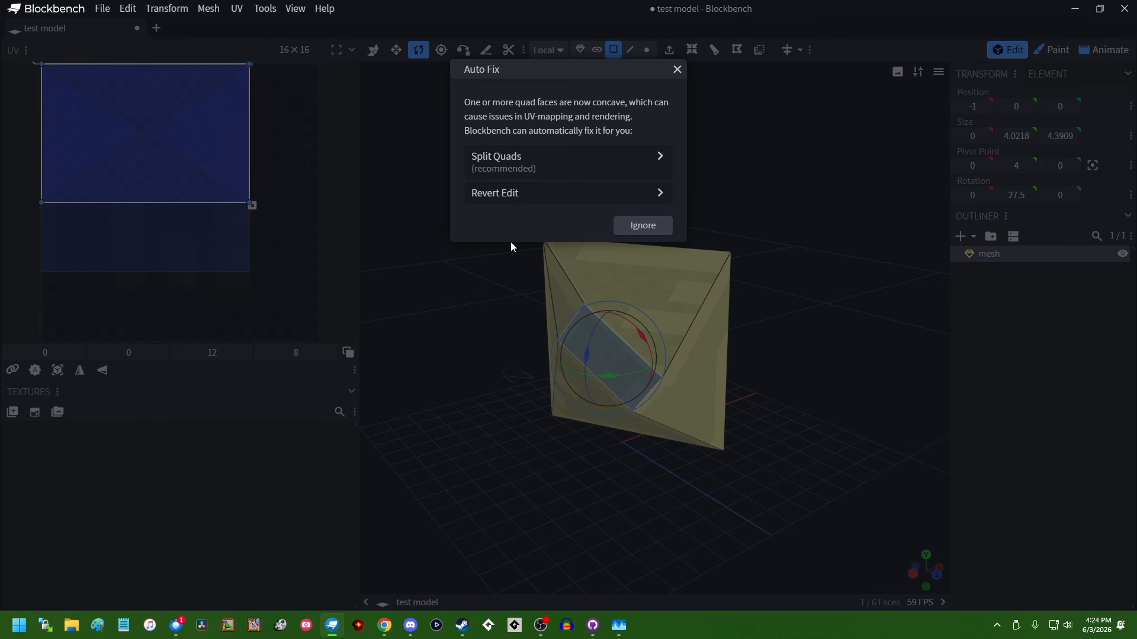
{"action": "left_click", "coordinate": [568, 161]}
{"action": "left_click_drag", "start_coordinate": [780, 372], "coordinate": [828, 401]}
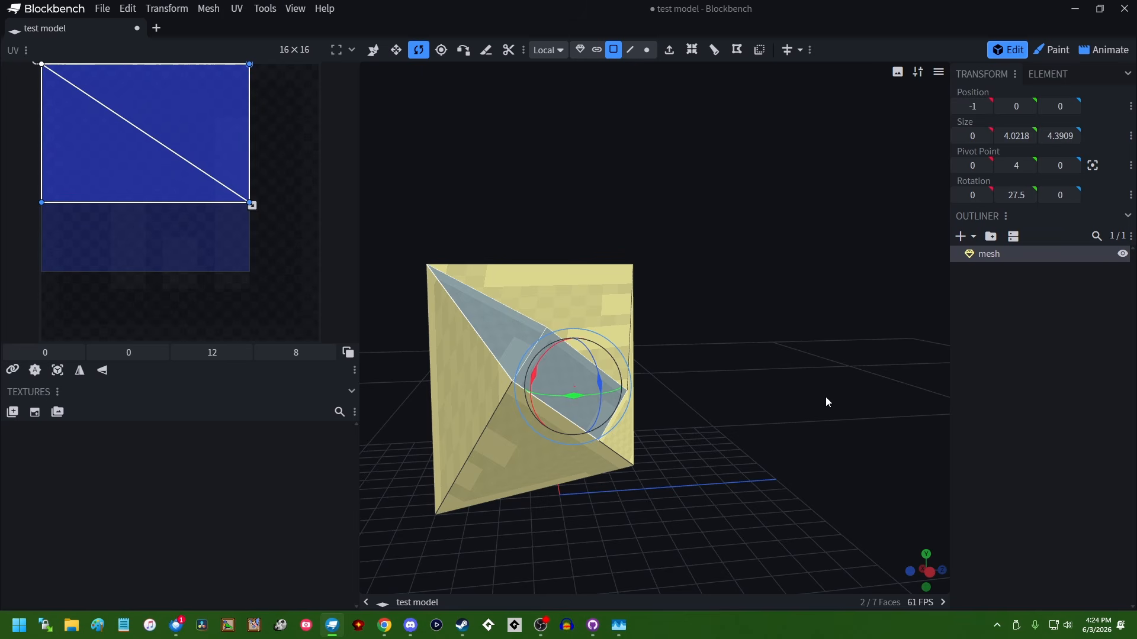
{"action": "key", "text": "ctrl+z"}
{"action": "key", "text": "ctrl+z"}
{"action": "left_click_drag", "start_coordinate": [735, 402], "coordinate": [657, 398]}
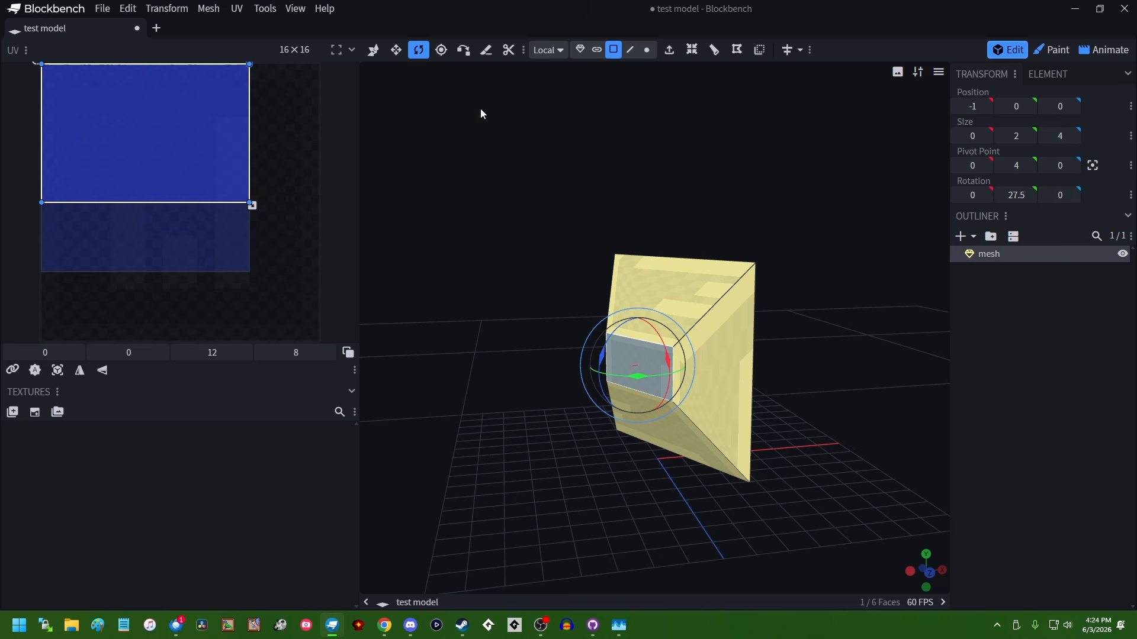
Step: Undo all the resizes of the selected face to restore the untapered slab
{"action": "key", "text": "ctrl+z"}
{"action": "key", "text": "ctrl+z"}
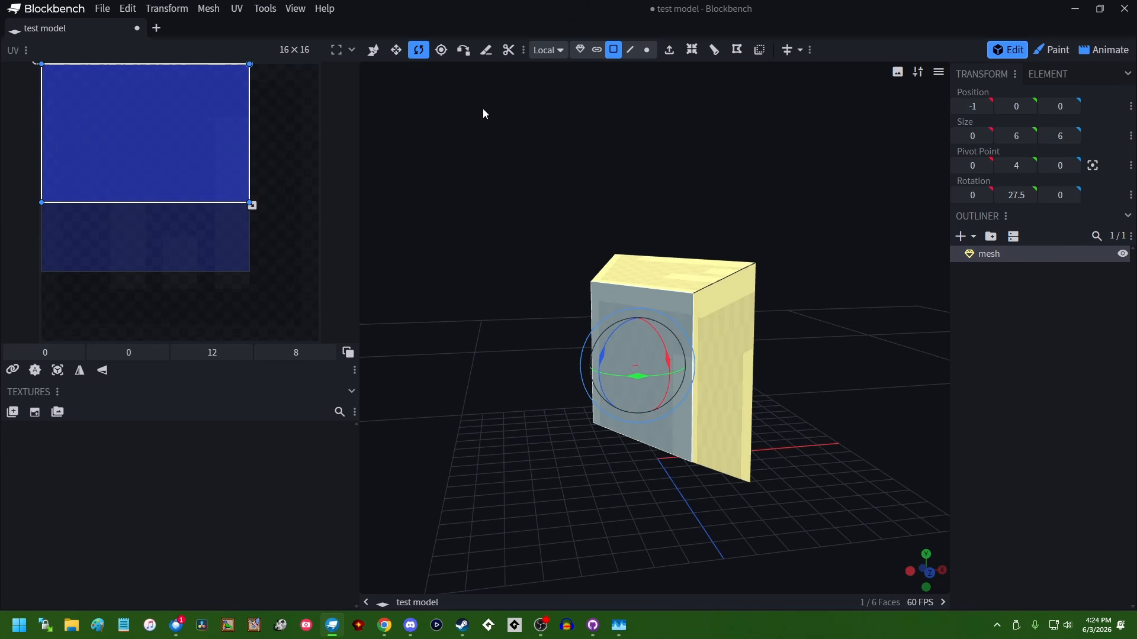
{"action": "key", "text": "ctrl+z"}
Step: Select the slab's large side face together with its top face, clear the selection and select both faces again
{"action": "left_click_drag", "start_coordinate": [501, 114], "coordinate": [673, 211]}
{"action": "left_click", "coordinate": [690, 200], "text": "shift"}
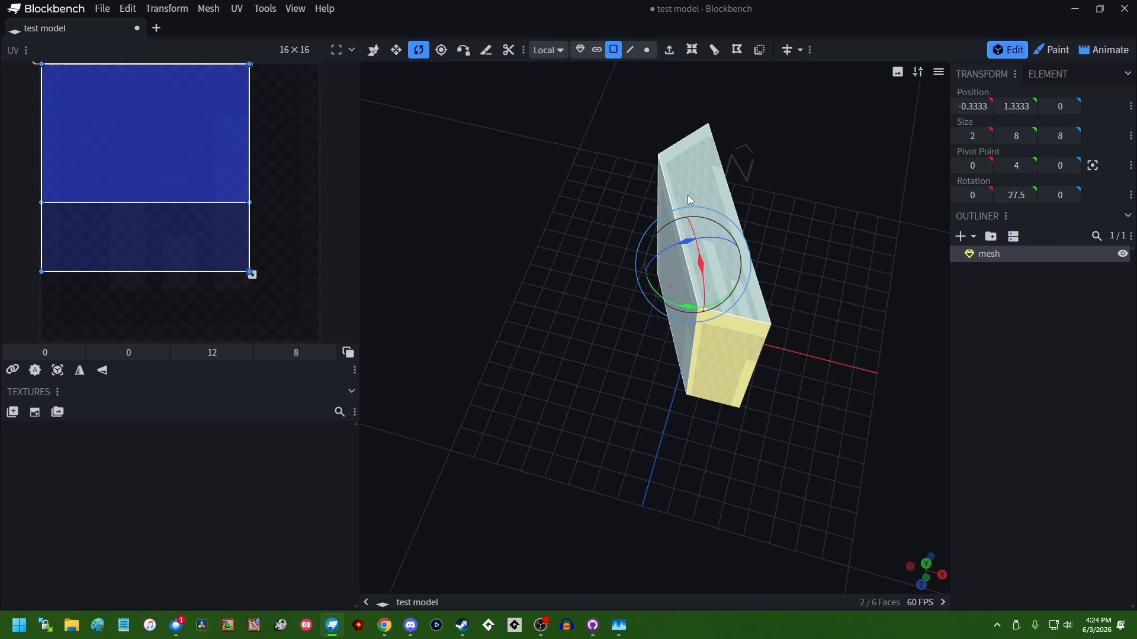
{"action": "left_click", "coordinate": [847, 347]}
{"action": "left_click", "coordinate": [712, 218]}
{"action": "left_click", "coordinate": [677, 286], "text": "shift"}
{"action": "left_click_drag", "start_coordinate": [851, 347], "coordinate": [762, 289]}
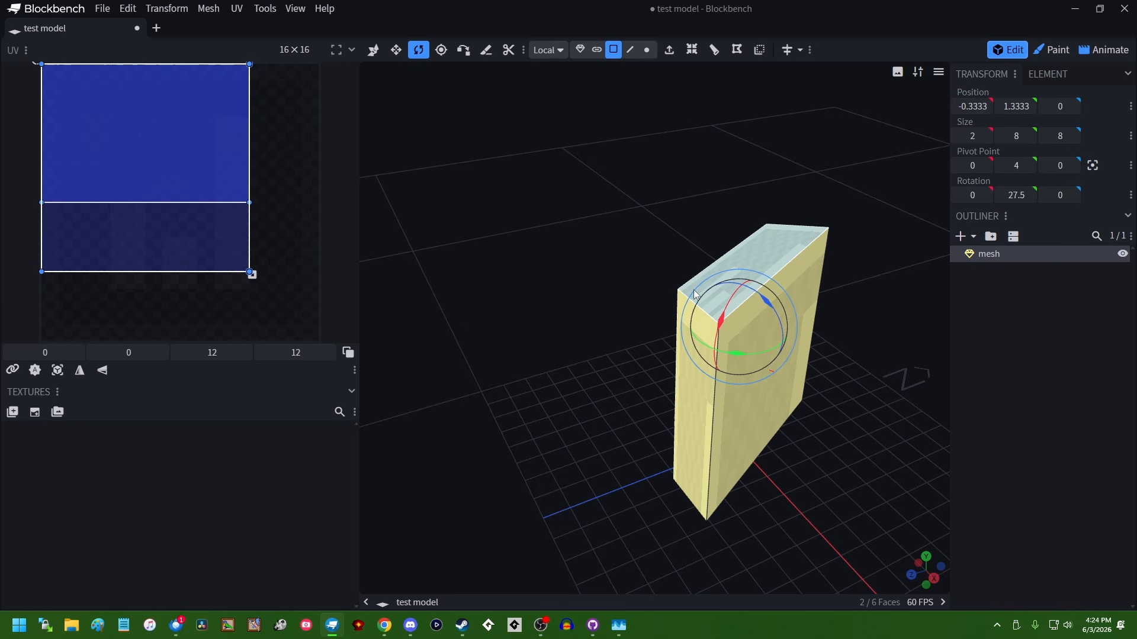
Step: Clear the face selection and select four of the slab's faces together
{"action": "left_click", "coordinate": [1022, 315]}
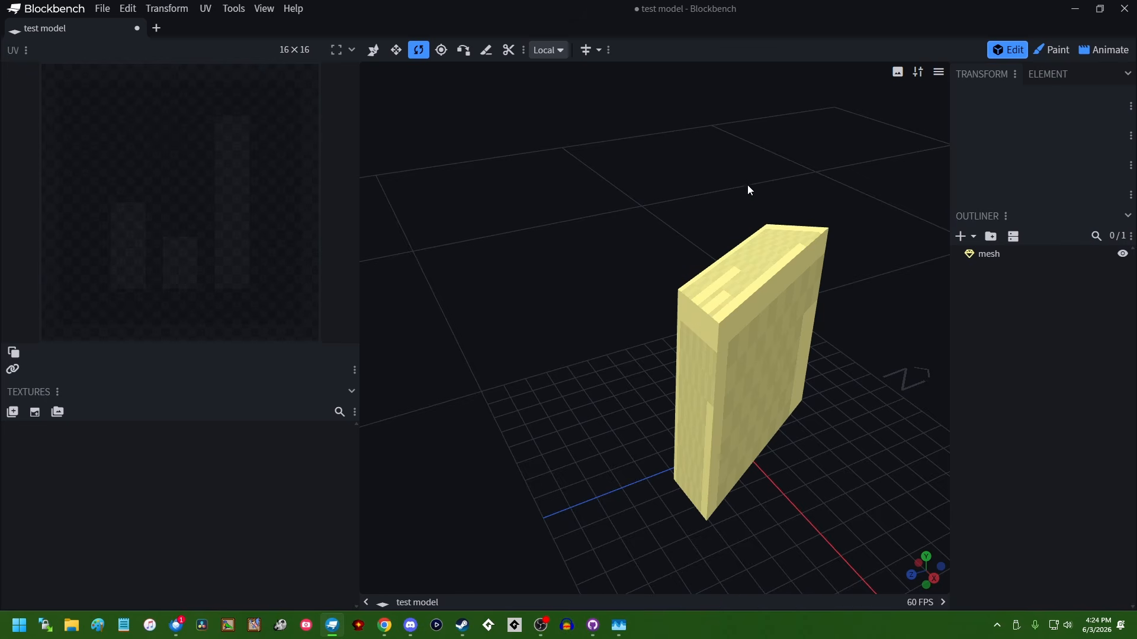
{"action": "left_click", "coordinate": [701, 313]}
{"action": "left_click_drag", "start_coordinate": [811, 424], "coordinate": [837, 358]}
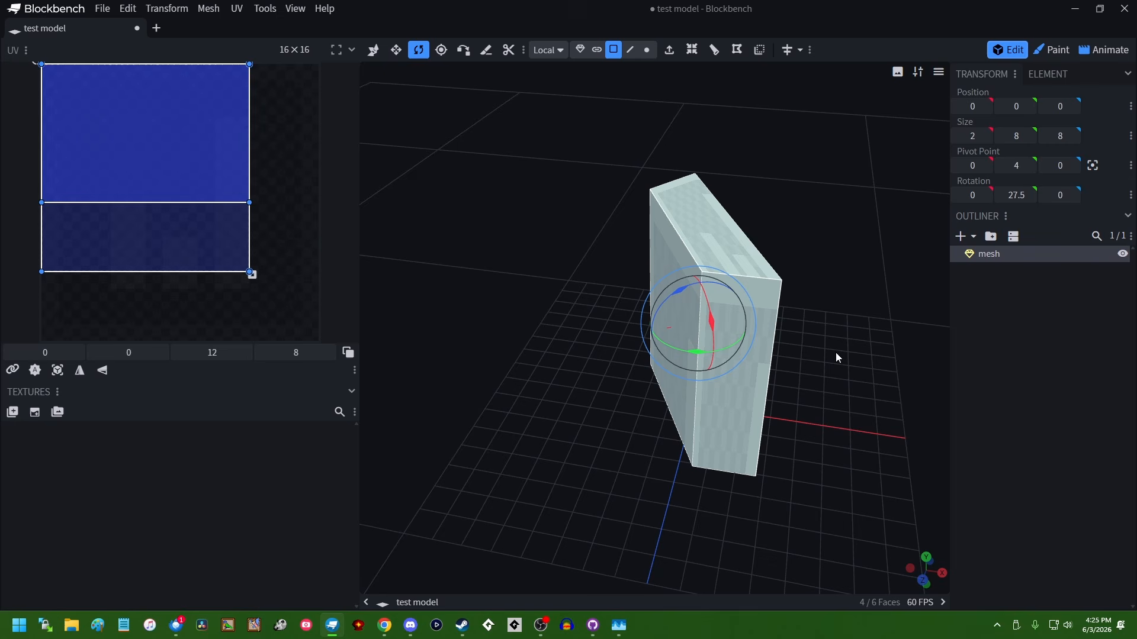
Step: Deselect the mesh and try selecting the slab's faces with a selection box
{"action": "left_click", "coordinate": [830, 305]}
{"action": "left_click_drag", "start_coordinate": [910, 310], "coordinate": [840, 279]}
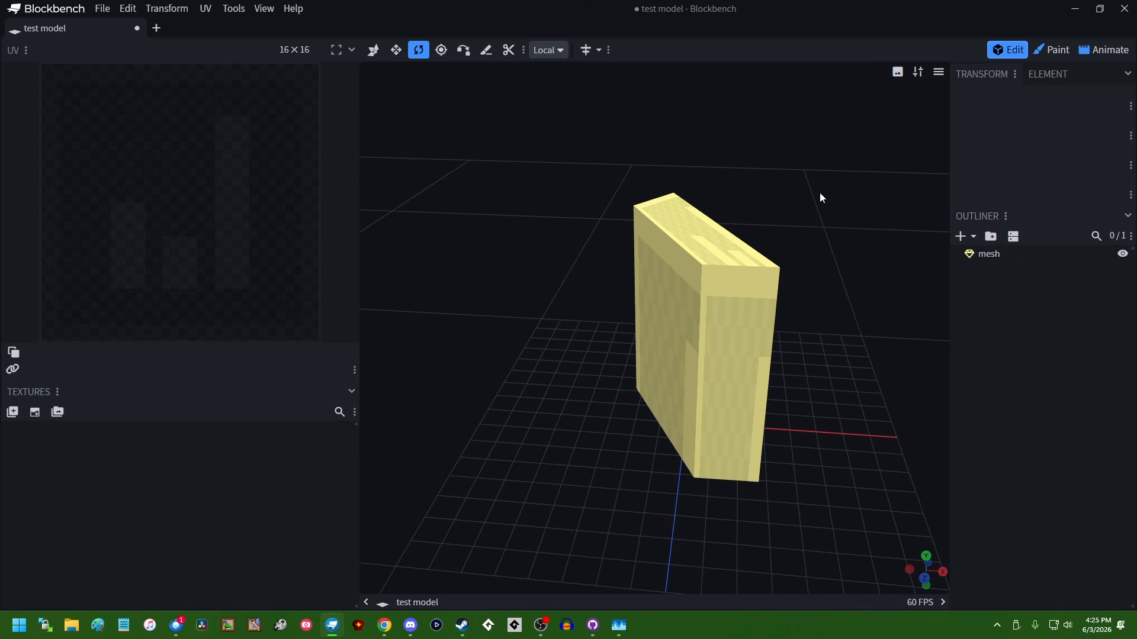
{"action": "left_click_drag", "start_coordinate": [798, 200], "coordinate": [756, 329]}
{"action": "left_click_drag", "start_coordinate": [801, 221], "coordinate": [684, 442]}
Step: Select the mesh from the outliner and box-select four of its faces
{"action": "left_click", "coordinate": [1007, 256]}
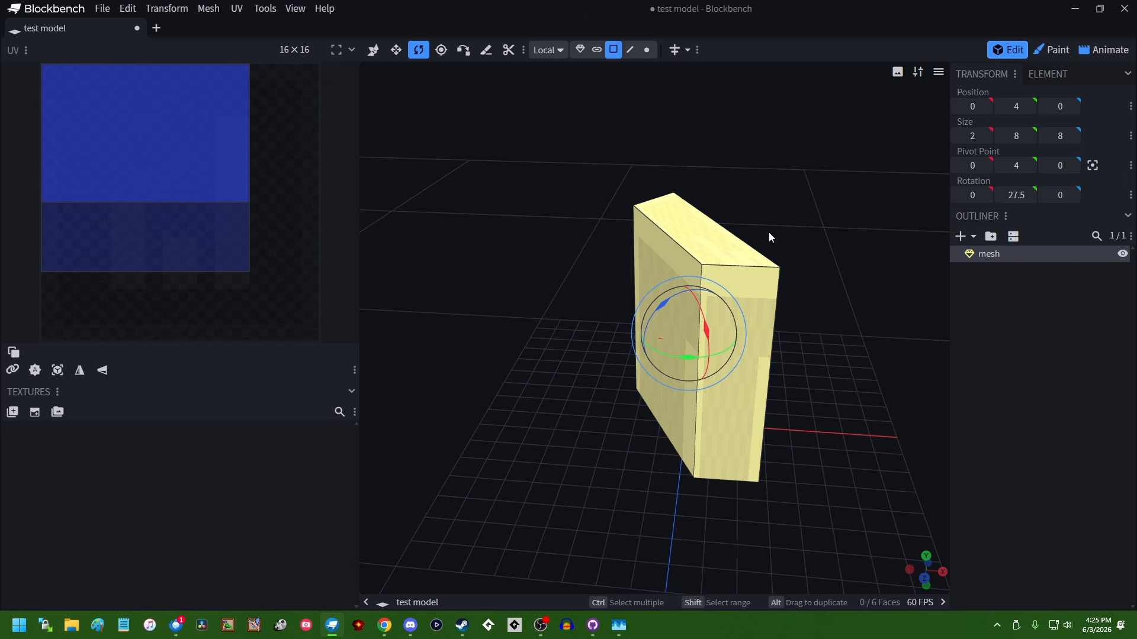
{"action": "left_click_drag", "start_coordinate": [832, 200], "coordinate": [694, 336]}
{"action": "left_click_drag", "start_coordinate": [798, 324], "coordinate": [829, 304]}
{"action": "left_click_drag", "start_coordinate": [838, 215], "coordinate": [678, 326], "text": "ctrl"}
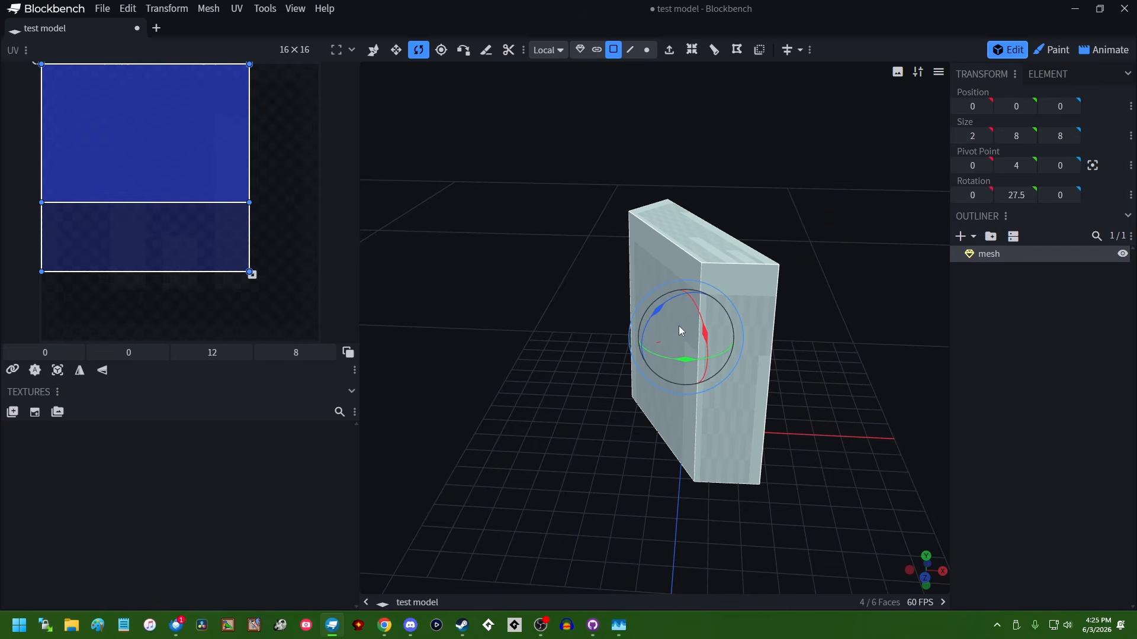
{"action": "mouse_move", "coordinate": [875, 356]}
{"action": "left_mouse_down"}
{"action": "mouse_move", "coordinate": [703, 373]}
{"action": "mouse_move", "coordinate": [578, 324]}
{"action": "mouse_move", "coordinate": [463, 330]}
{"action": "mouse_move", "coordinate": [678, 363]}
{"action": "mouse_move", "coordinate": [822, 363]}
{"action": "mouse_move", "coordinate": [906, 340]}
{"action": "mouse_move", "coordinate": [916, 363]}
{"action": "mouse_move", "coordinate": [870, 351]}
{"action": "left_mouse_up"}
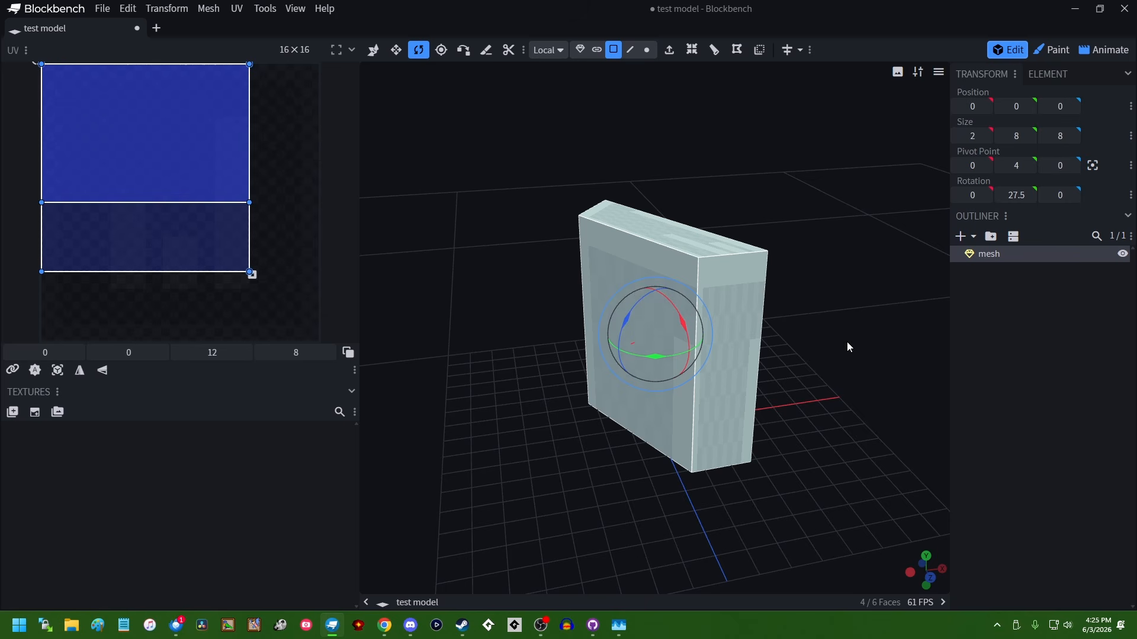
Step: Look at the Preferences entries for settings, keybindings and theme, and leave them unopened
{"action": "left_click", "coordinate": [103, 8]}
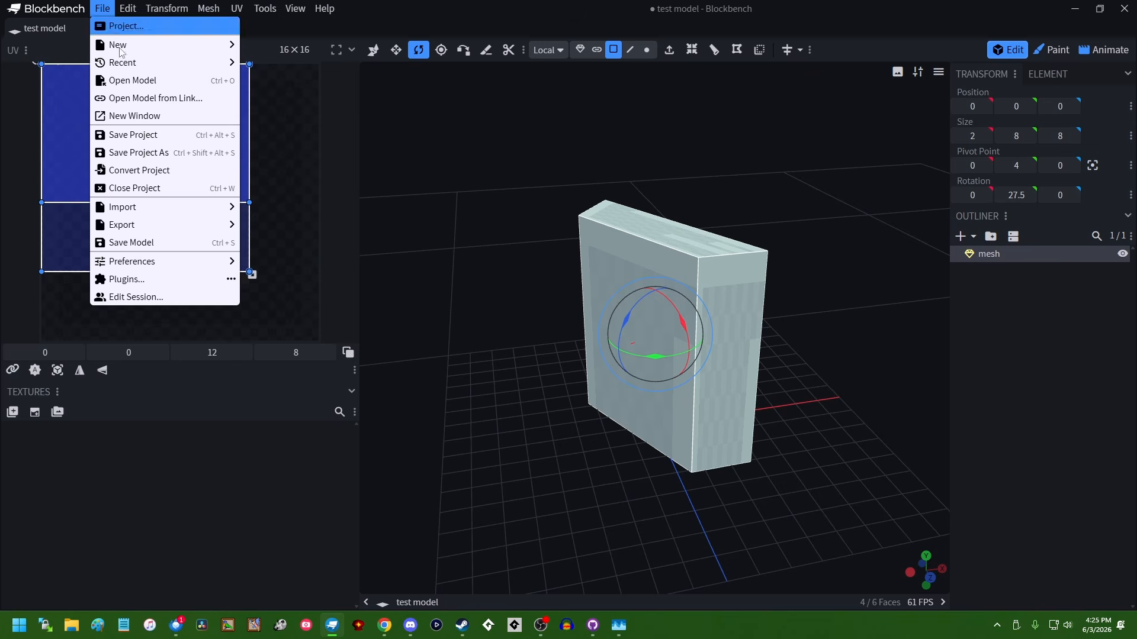
{"action": "mouse_move", "coordinate": [158, 265]}
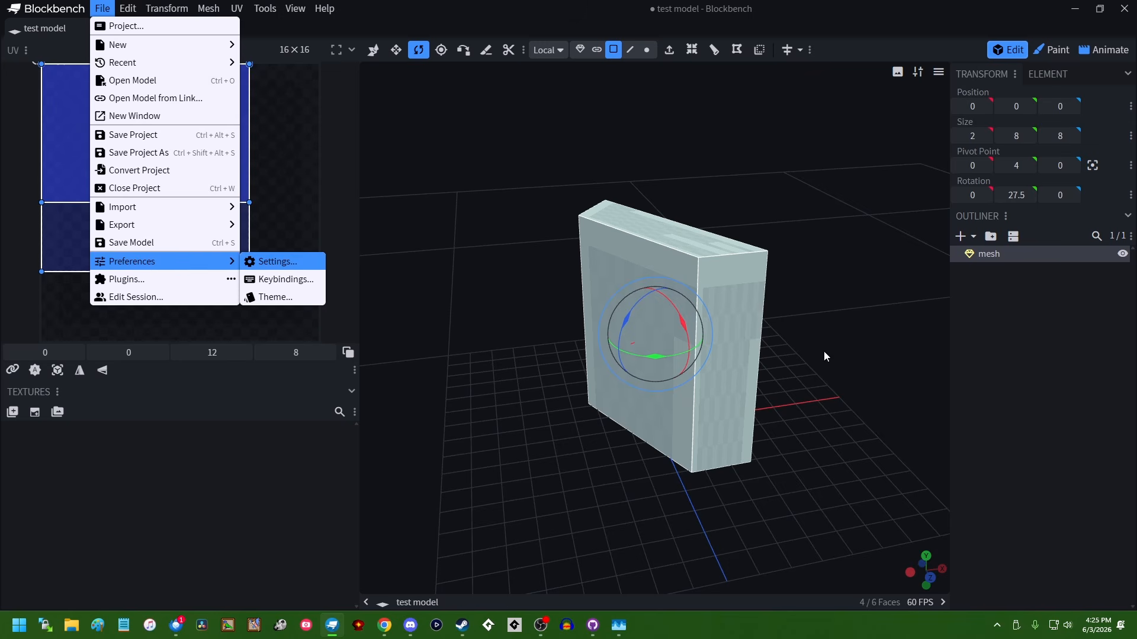
{"action": "left_click_drag", "start_coordinate": [823, 350], "coordinate": [837, 329]}
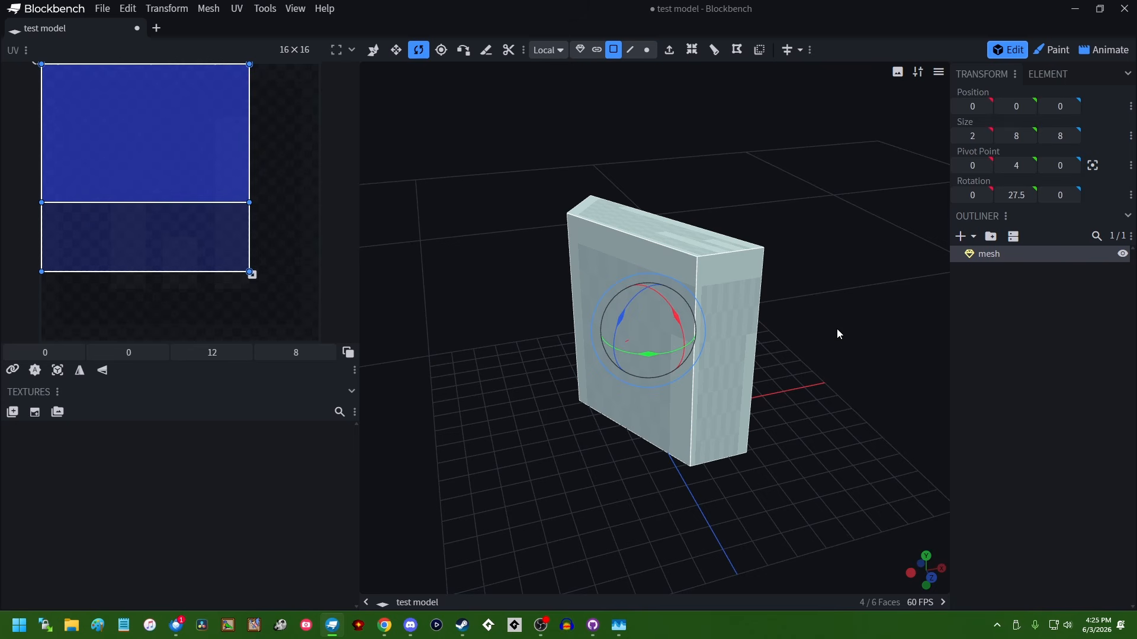
Step: Switch to Edge selection mode and select the upper long edge of the slab's large side face
{"action": "left_click", "coordinate": [630, 50]}
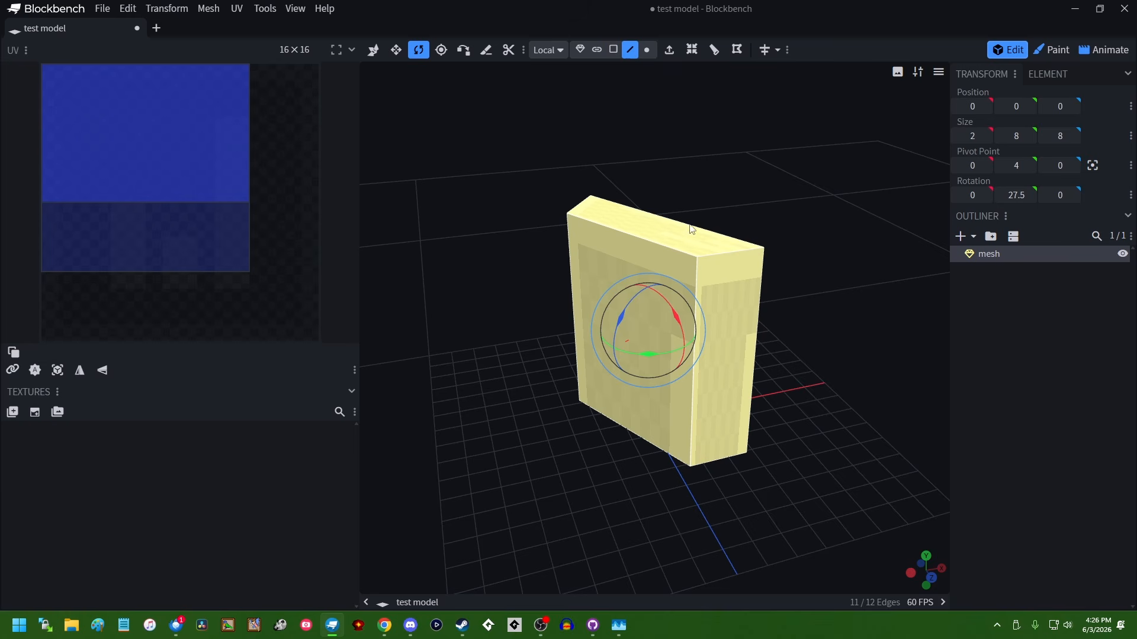
{"action": "left_click", "coordinate": [675, 250]}
{"action": "scroll", "coordinate": [803, 222], "scroll_direction": "up", "scroll_amount": 2}
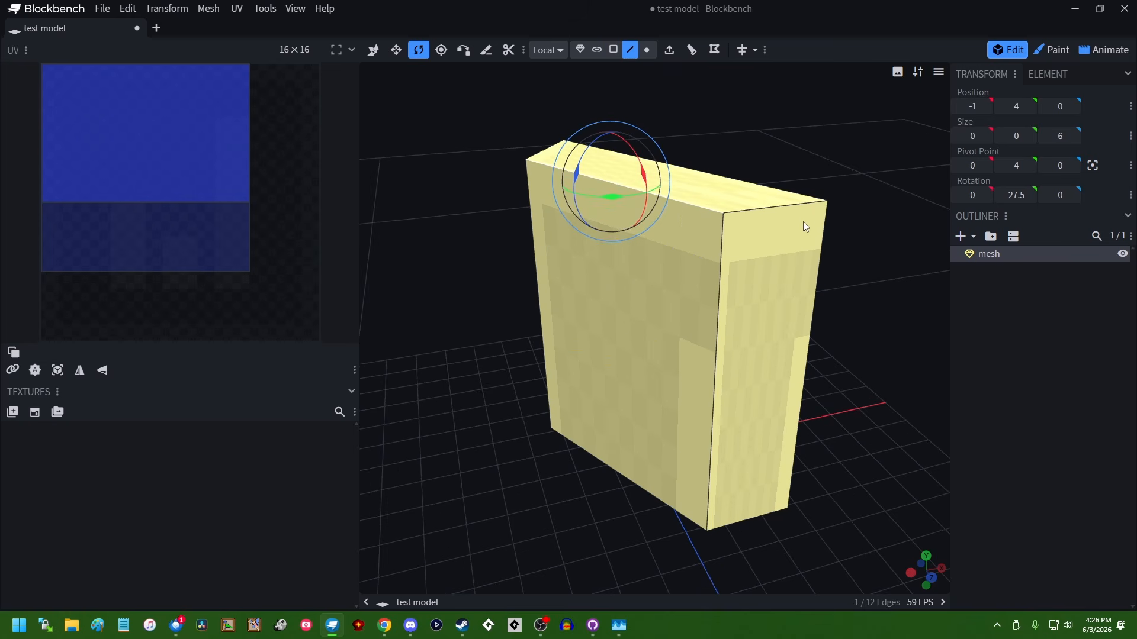
{"action": "left_click_drag", "start_coordinate": [780, 155], "coordinate": [779, 183]}
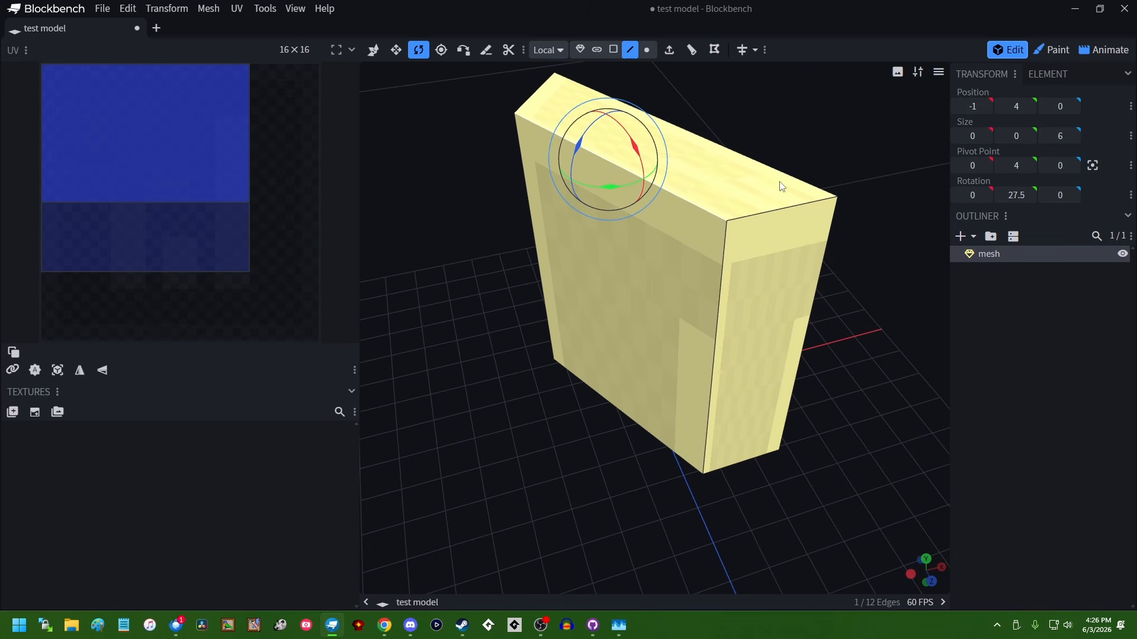
Step: Try resizing the selected upper edge to Z 2 and moving it away from the slab, and undo both changes
{"action": "key", "text": "v"}
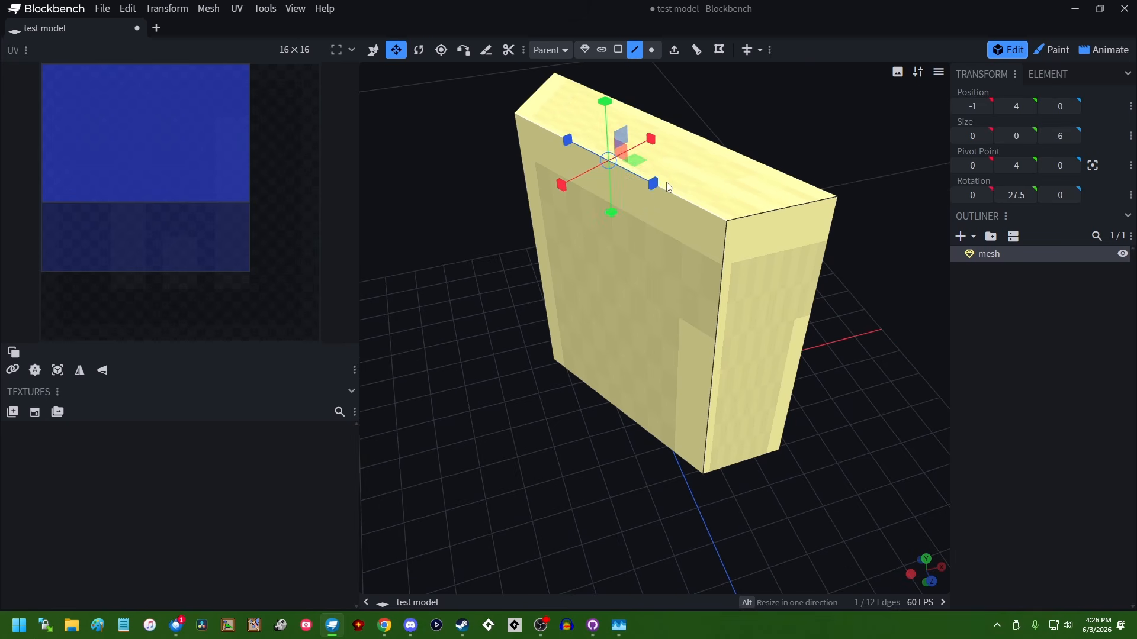
{"action": "left_click_drag", "start_coordinate": [654, 184], "coordinate": [503, 200]}
{"action": "key", "text": "v"}
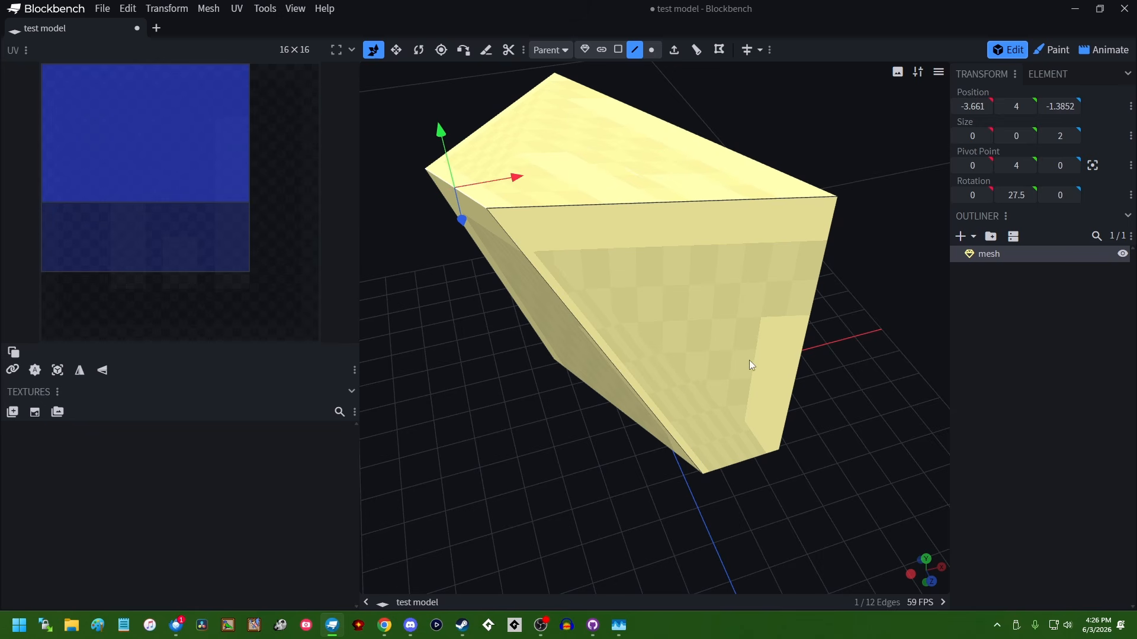
{"action": "key", "text": "ctrl+z"}
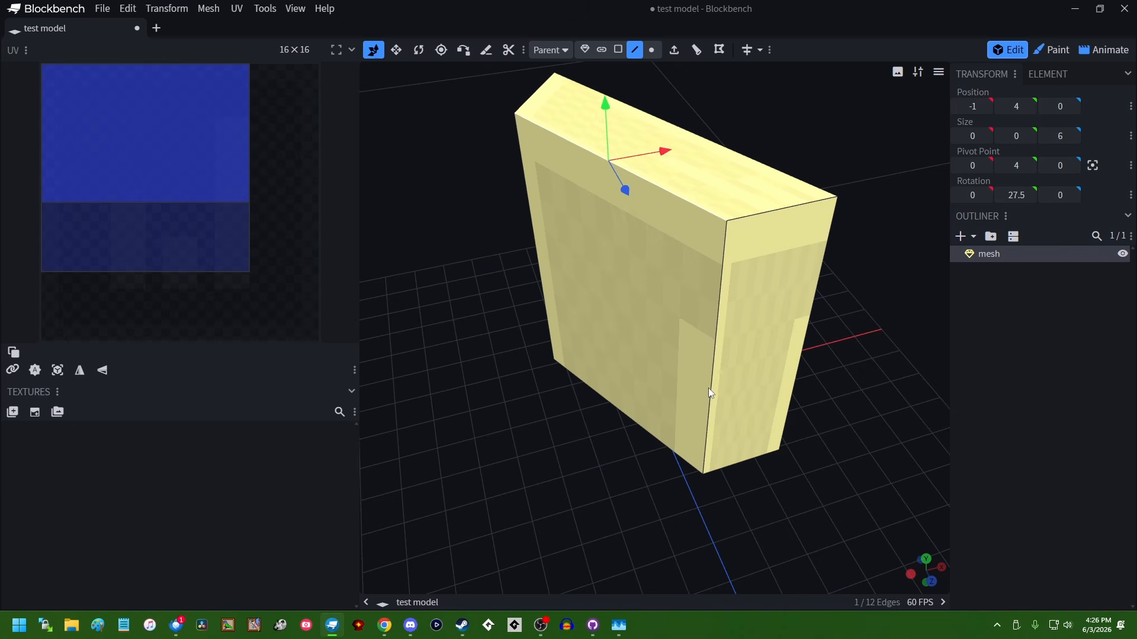
Step: Switch to Vertex selection mode and select the slab's near upper corner vertex
{"action": "left_click_drag", "start_coordinate": [755, 360], "coordinate": [845, 380]}
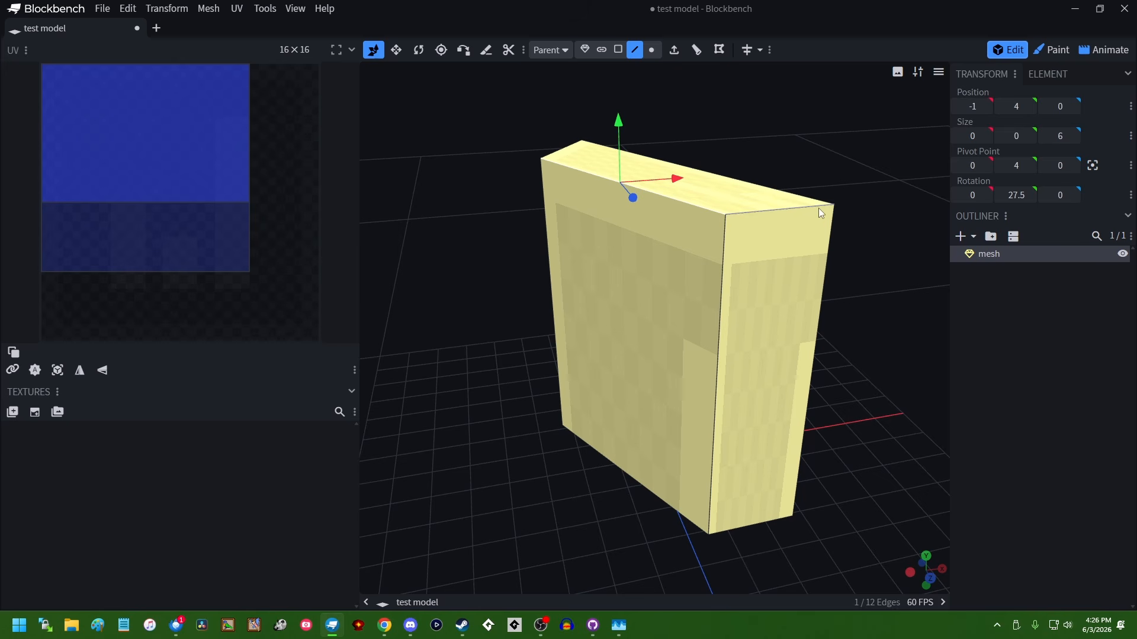
{"action": "left_click", "coordinate": [651, 50]}
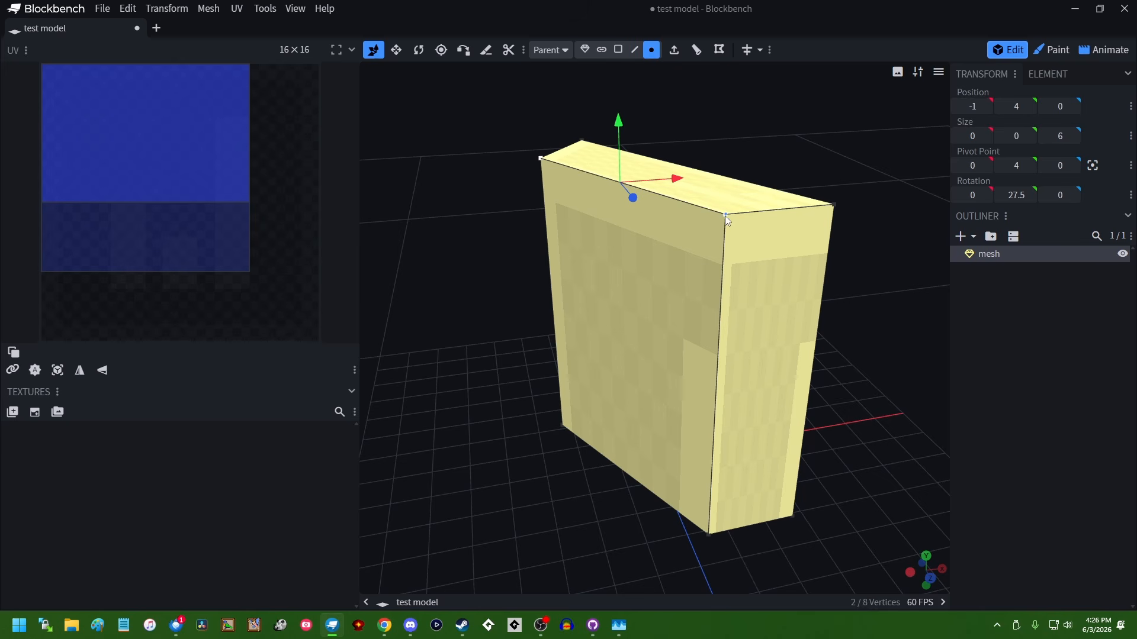
{"action": "left_click", "coordinate": [724, 216]}
Step: Try moving the corner vertex along its X axis to about X -3.66, Z 1.61, and return it to X -1, Z 3
{"action": "left_click_drag", "start_coordinate": [781, 208], "coordinate": [613, 238]}
{"action": "left_click_drag", "start_coordinate": [472, 366], "coordinate": [598, 365]}
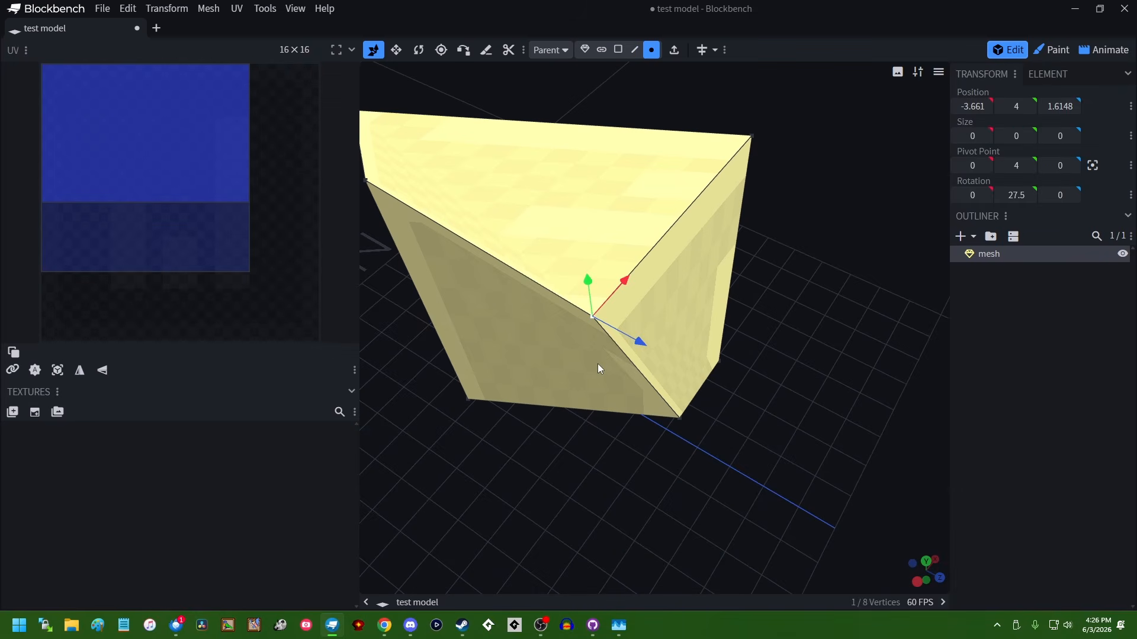
{"action": "left_click_drag", "start_coordinate": [620, 279], "coordinate": [735, 190]}
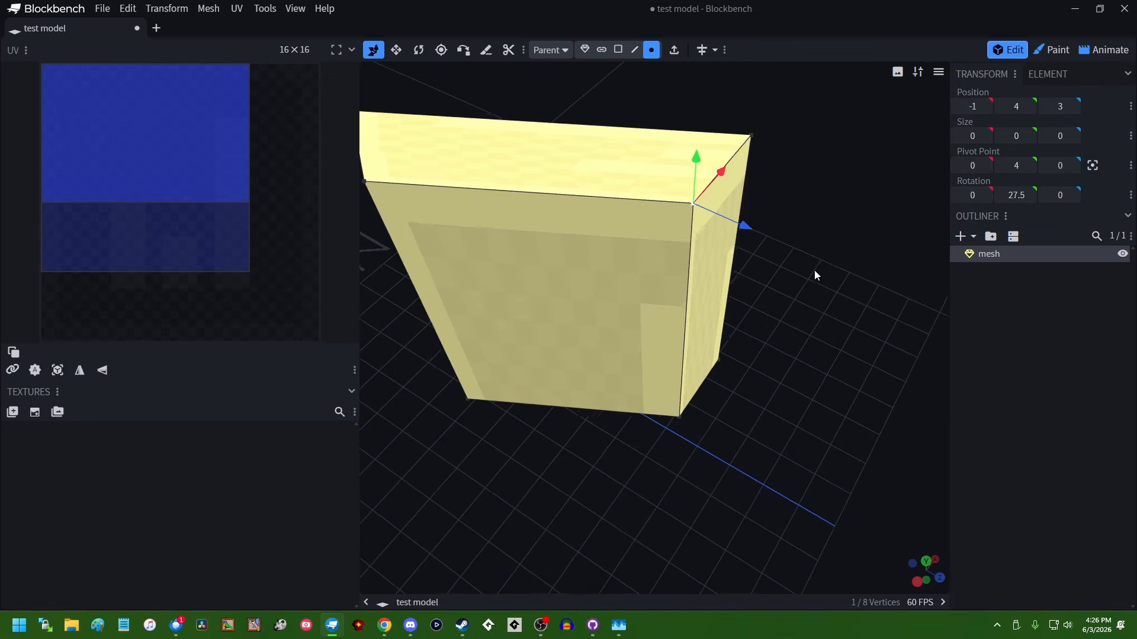
{"action": "left_click_drag", "start_coordinate": [814, 270], "coordinate": [741, 233]}
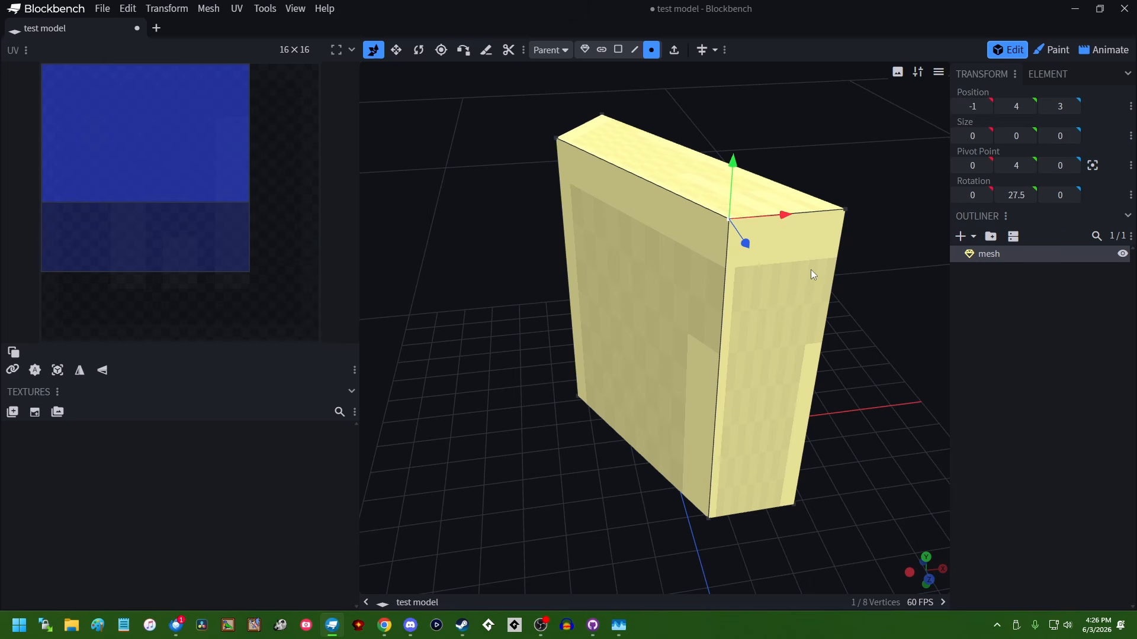
Step: Try other corner selections, reselect the near upper vertex and move it along its X axis to about X -1.89, Z 2.54
{"action": "left_click", "coordinate": [845, 209]}
{"action": "left_click_drag", "start_coordinate": [675, 105], "coordinate": [864, 271]}
{"action": "left_click", "coordinate": [727, 220]}
{"action": "left_click_drag", "start_coordinate": [788, 219], "coordinate": [776, 242]}
{"action": "left_click_drag", "start_coordinate": [784, 220], "coordinate": [742, 225]}
{"action": "scroll", "coordinate": [844, 402], "scroll_direction": "up", "scroll_amount": 2}
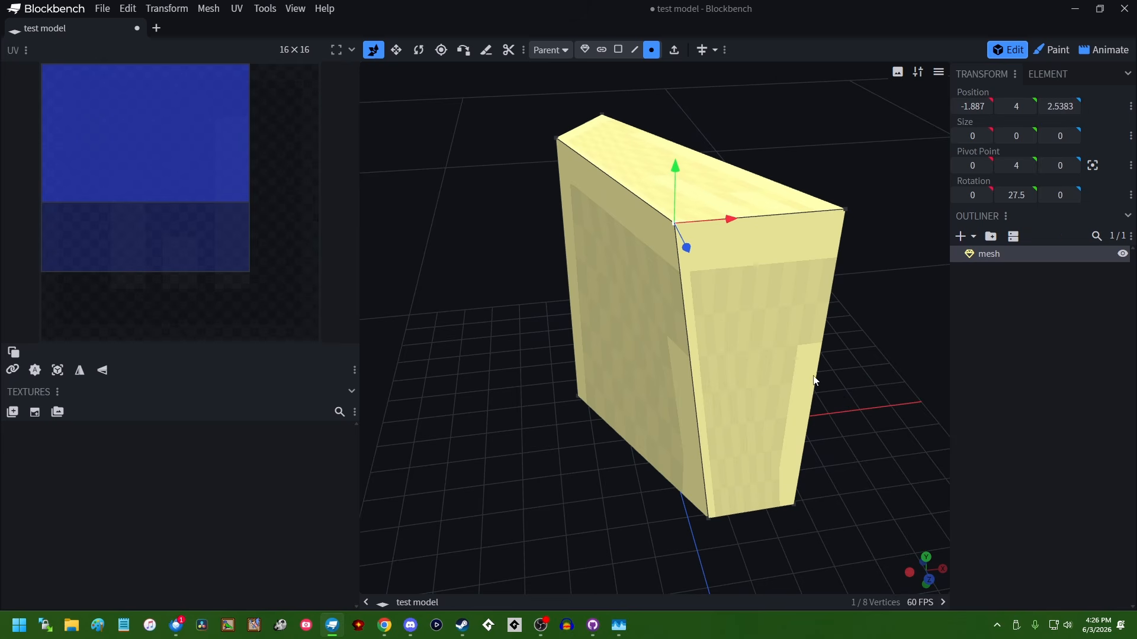
{"action": "scroll", "coordinate": [784, 186], "scroll_direction": "down", "scroll_amount": 4}
{"action": "scroll", "coordinate": [784, 186], "scroll_direction": "up", "scroll_amount": 2}
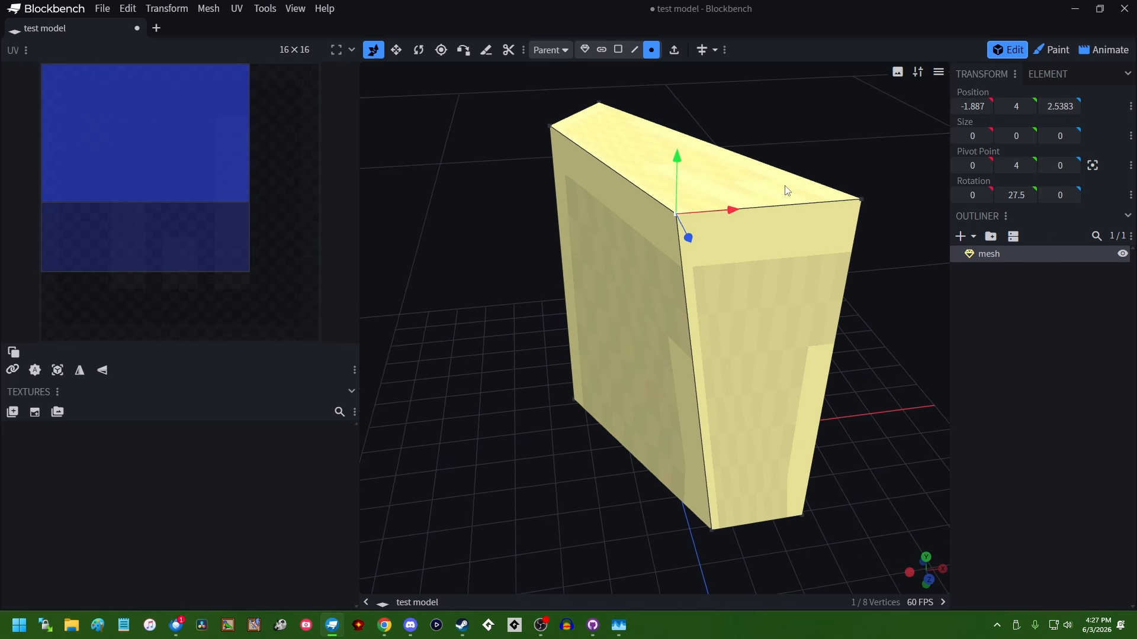
Step: Move the corner vertex back along its X axis in 0.5 steps to X -1, Z 3
{"action": "mouse_move", "coordinate": [731, 214]}
{"action": "left_mouse_down"}
{"action": "mouse_move", "coordinate": [841, 202]}
{"action": "mouse_move", "coordinate": [729, 230]}
{"action": "left_mouse_up"}
{"action": "left_click_drag", "start_coordinate": [732, 212], "coordinate": [762, 217]}
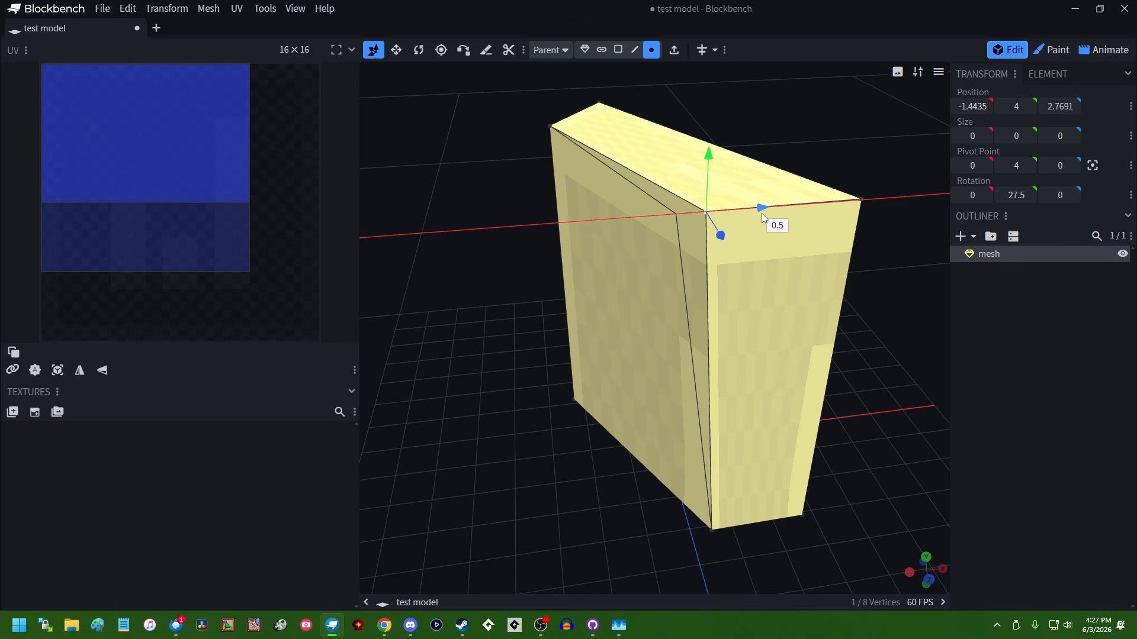
{"action": "left_click_drag", "start_coordinate": [764, 217], "coordinate": [788, 212]}
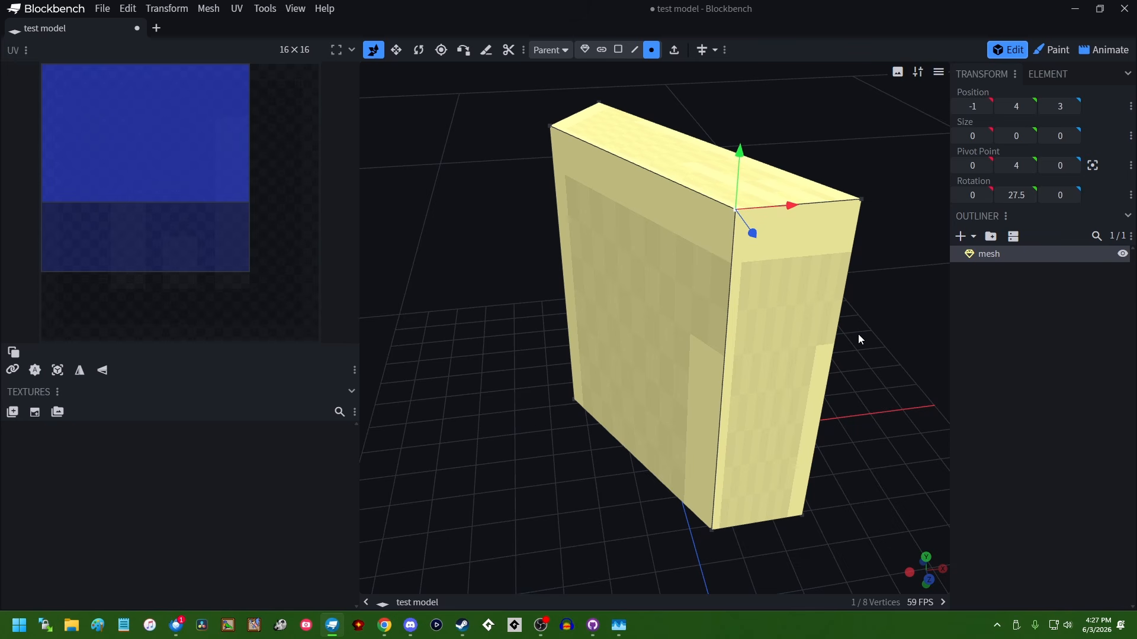
{"action": "mouse_move", "coordinate": [858, 335]}
{"action": "left_mouse_down"}
{"action": "mouse_move", "coordinate": [682, 353]}
{"action": "mouse_move", "coordinate": [874, 357]}
{"action": "mouse_move", "coordinate": [865, 264]}
{"action": "mouse_move", "coordinate": [881, 289]}
{"action": "mouse_move", "coordinate": [868, 354]}
{"action": "left_mouse_up"}
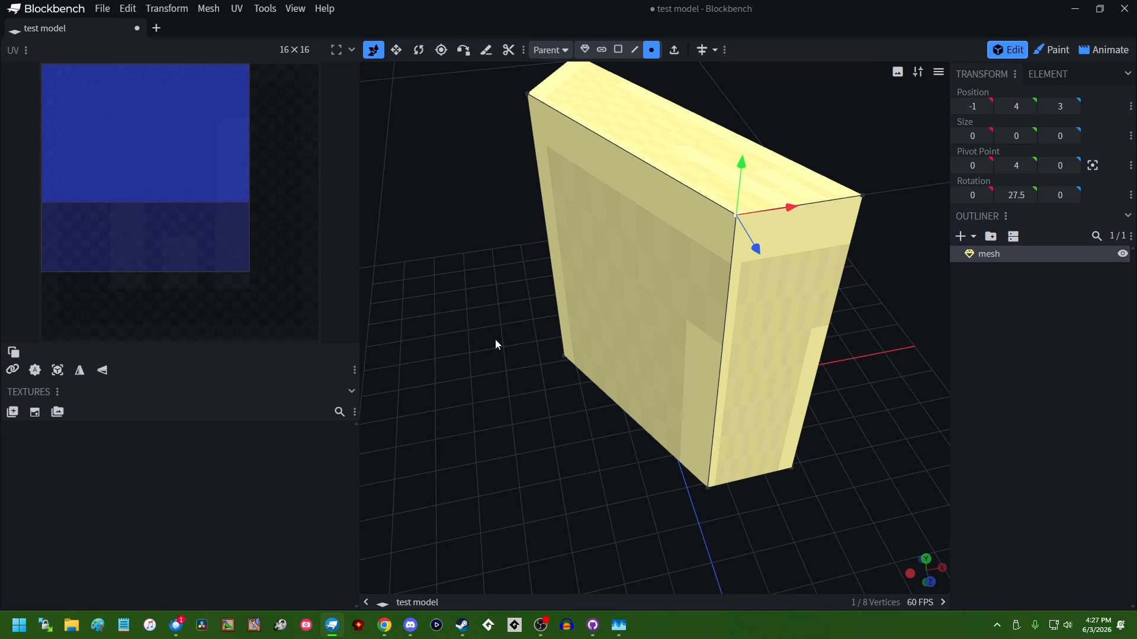
{"action": "left_click_drag", "start_coordinate": [853, 362], "coordinate": [874, 385]}
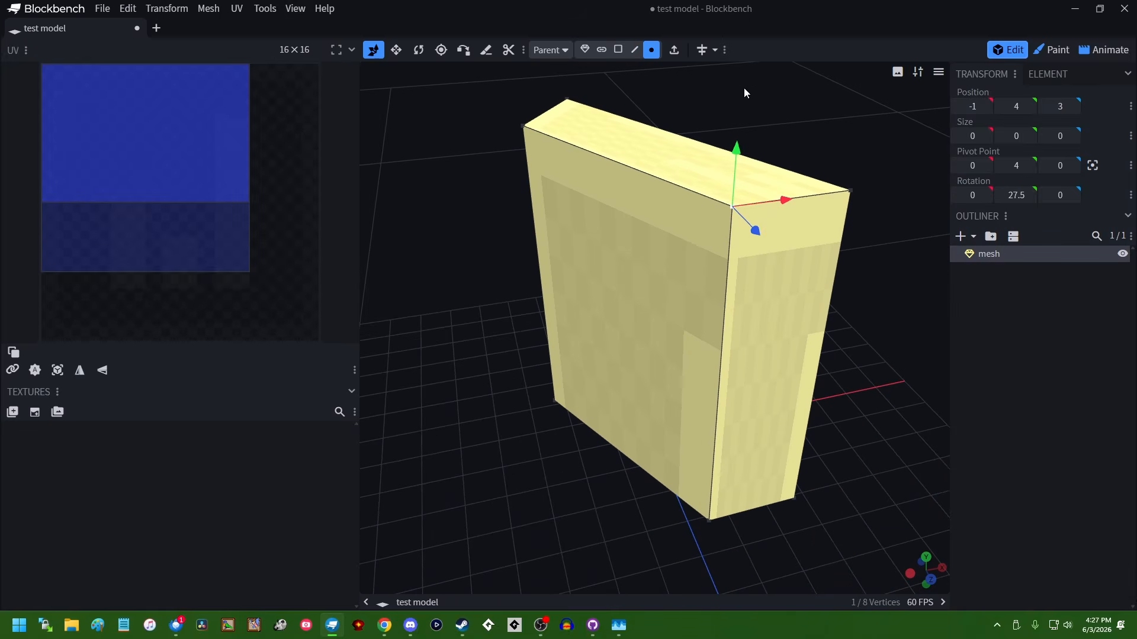
Step: Cut a line around the slab's four sides with the Knife tool, placing a point on each vertical edge, and apply it
{"action": "left_click", "coordinate": [494, 54]}
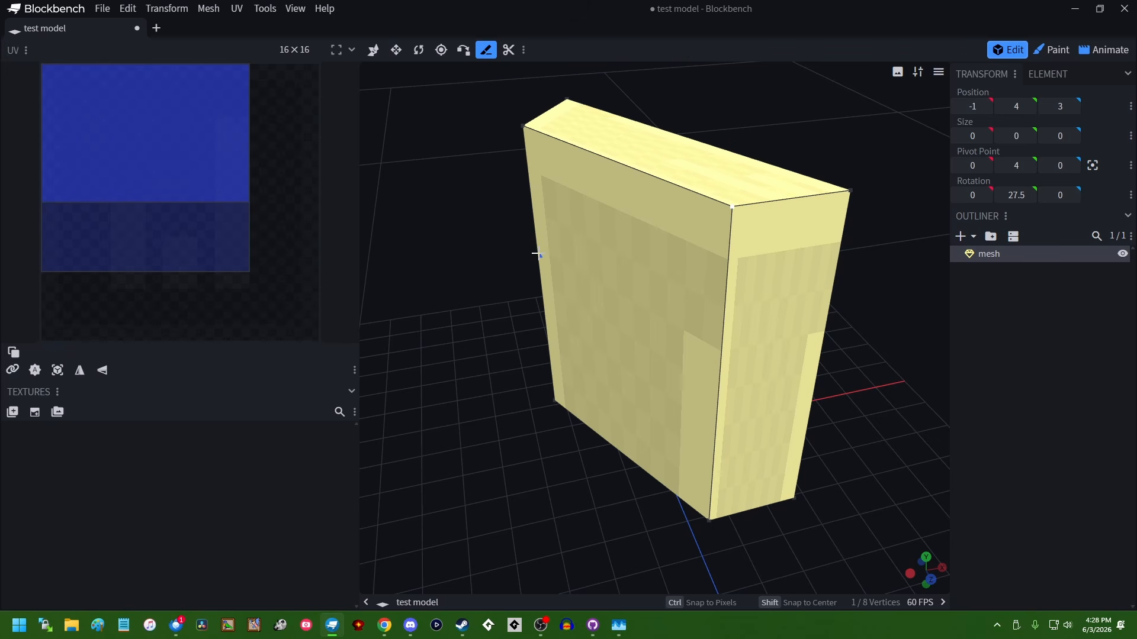
{"action": "left_click", "coordinate": [536, 254]}
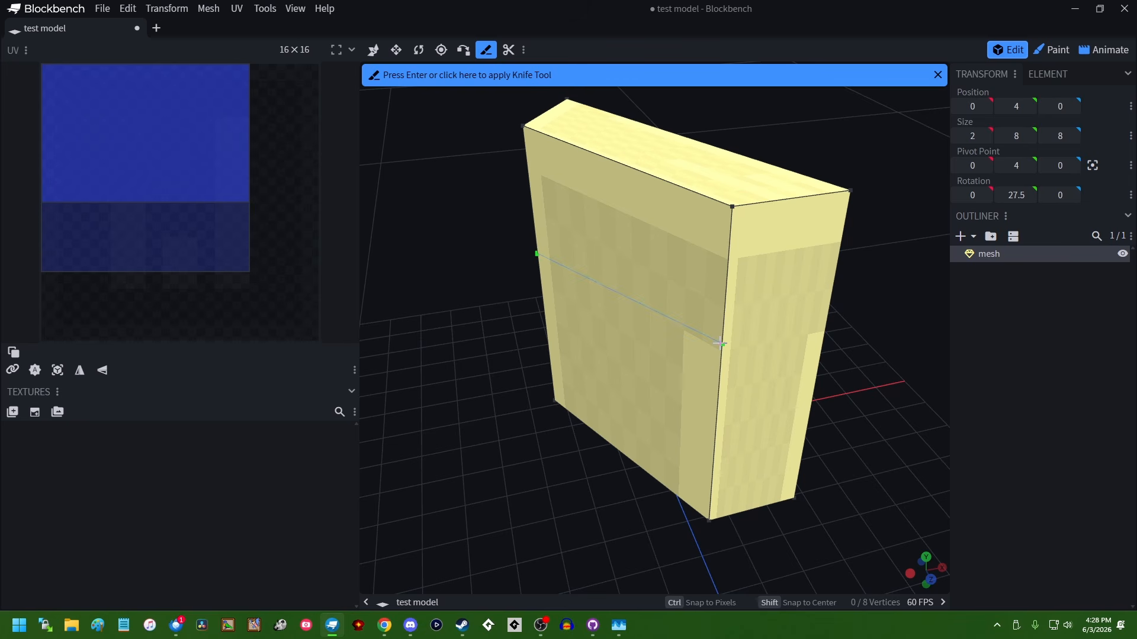
{"action": "left_click", "coordinate": [828, 336]}
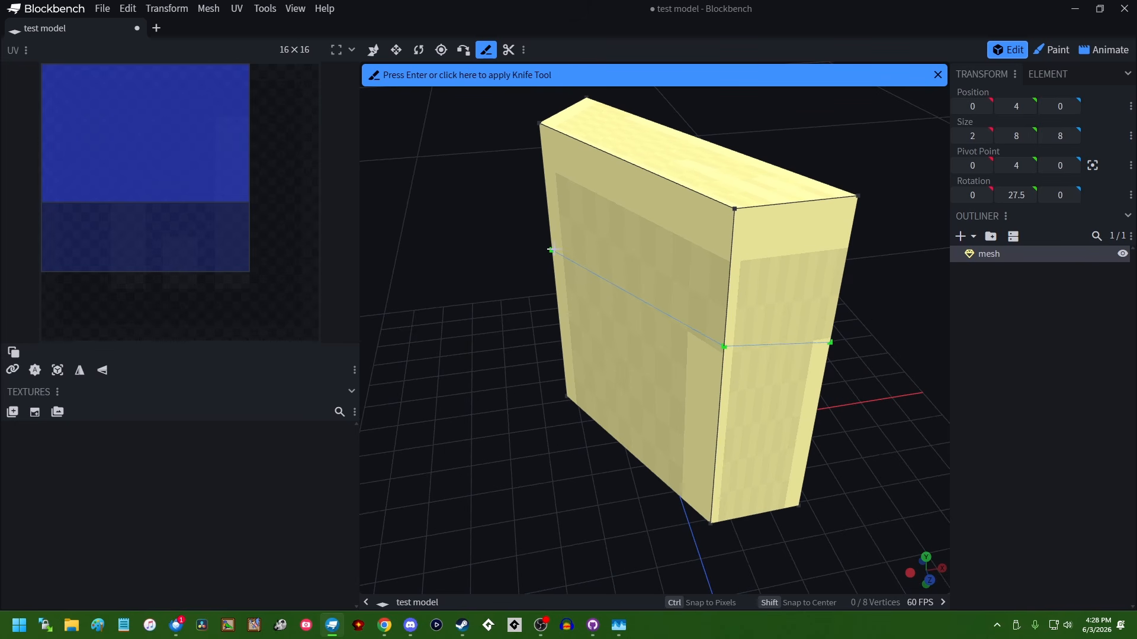
{"action": "left_click_drag", "start_coordinate": [878, 317], "coordinate": [604, 288]}
{"action": "scroll", "coordinate": [601, 326], "scroll_direction": "down", "scroll_amount": 4}
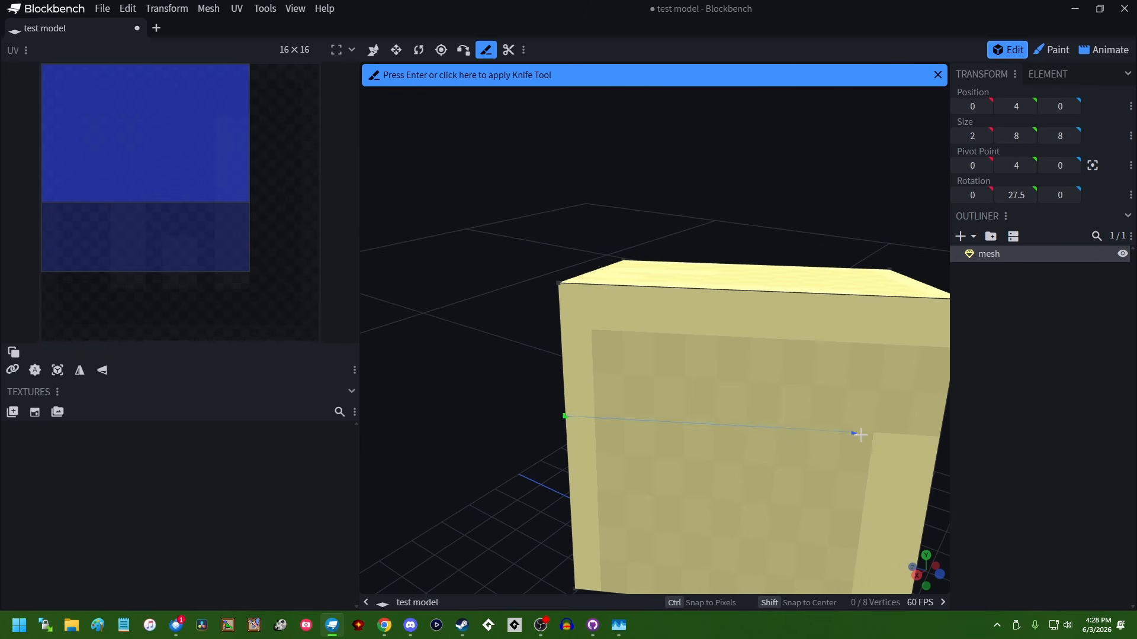
{"action": "left_click", "coordinate": [940, 446]}
{"action": "left_click_drag", "start_coordinate": [940, 445], "coordinate": [779, 406]}
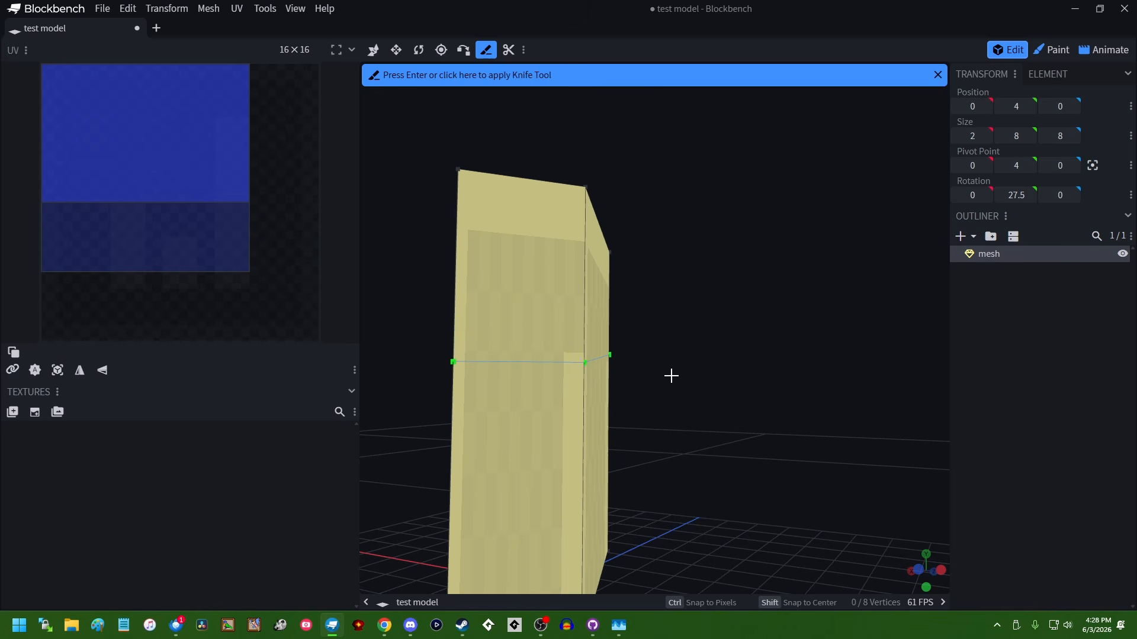
{"action": "scroll", "coordinate": [672, 373], "scroll_direction": "down", "scroll_amount": 2}
{"action": "left_click_drag", "start_coordinate": [686, 371], "coordinate": [651, 394]}
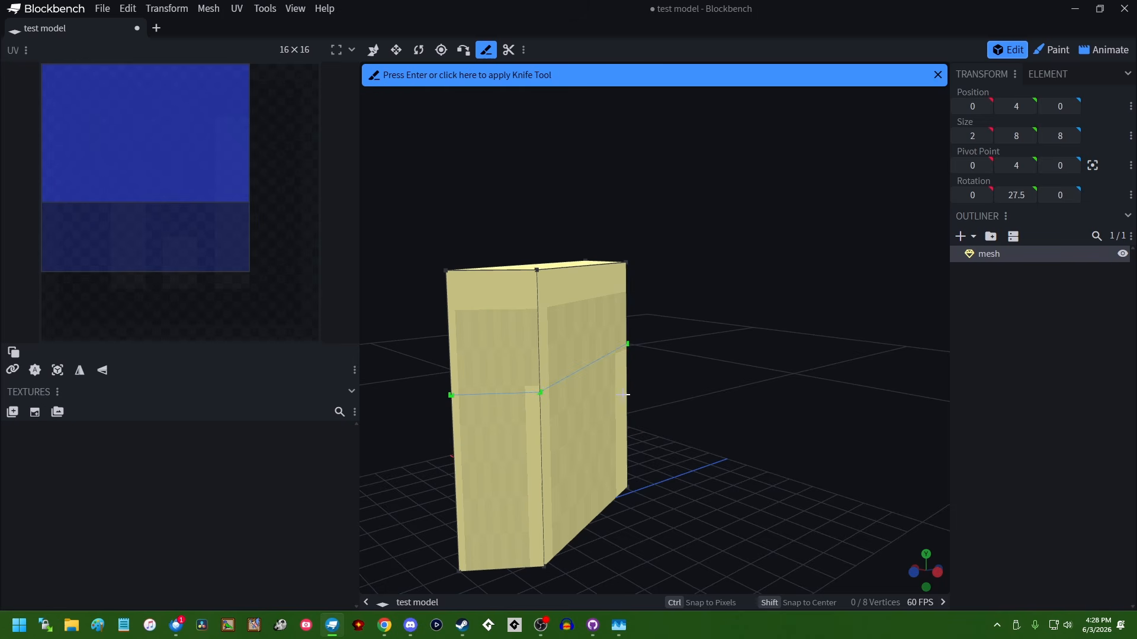
{"action": "key", "text": "Return"}
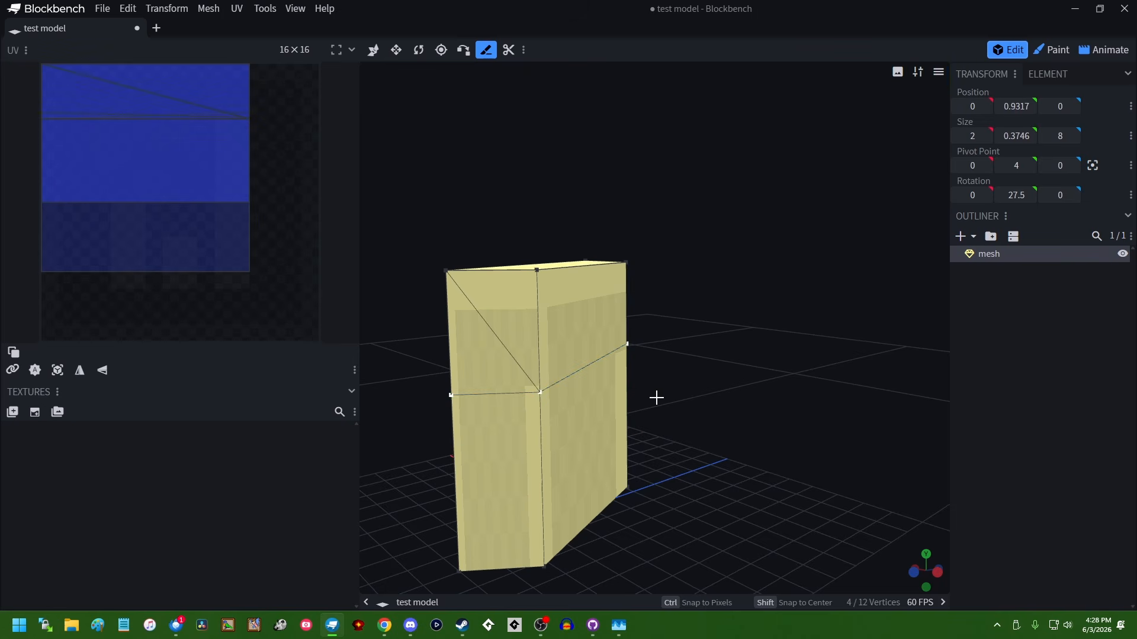
Step: Select the two cut vertices on one narrow end and try moving them out to Z -6.161, up to Y 1.8204 and in to Z -1.726
{"action": "left_click_drag", "start_coordinate": [640, 375], "coordinate": [817, 424]}
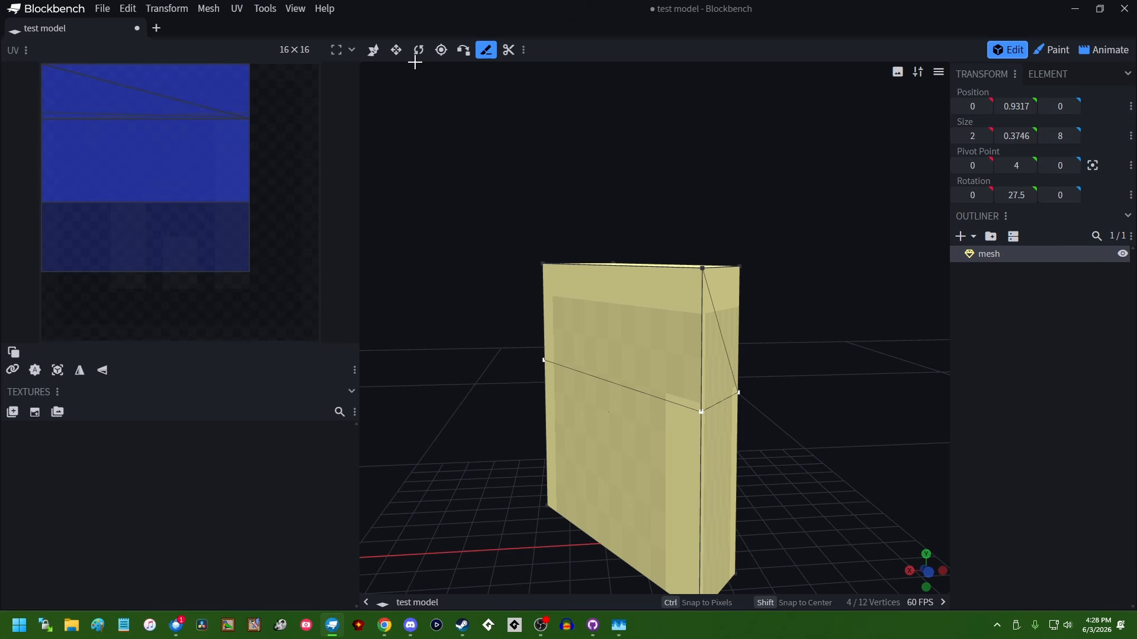
{"action": "left_click", "coordinate": [374, 51]}
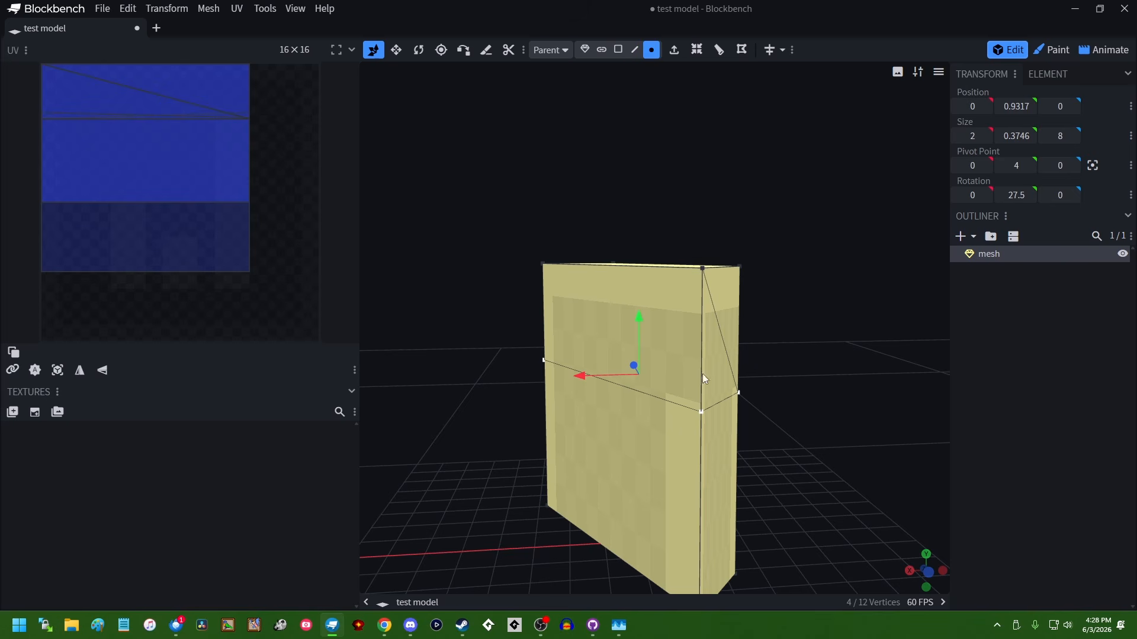
{"action": "left_click_drag", "start_coordinate": [677, 366], "coordinate": [765, 424], "text": "ctrl"}
{"action": "left_click_drag", "start_coordinate": [791, 444], "coordinate": [491, 433]}
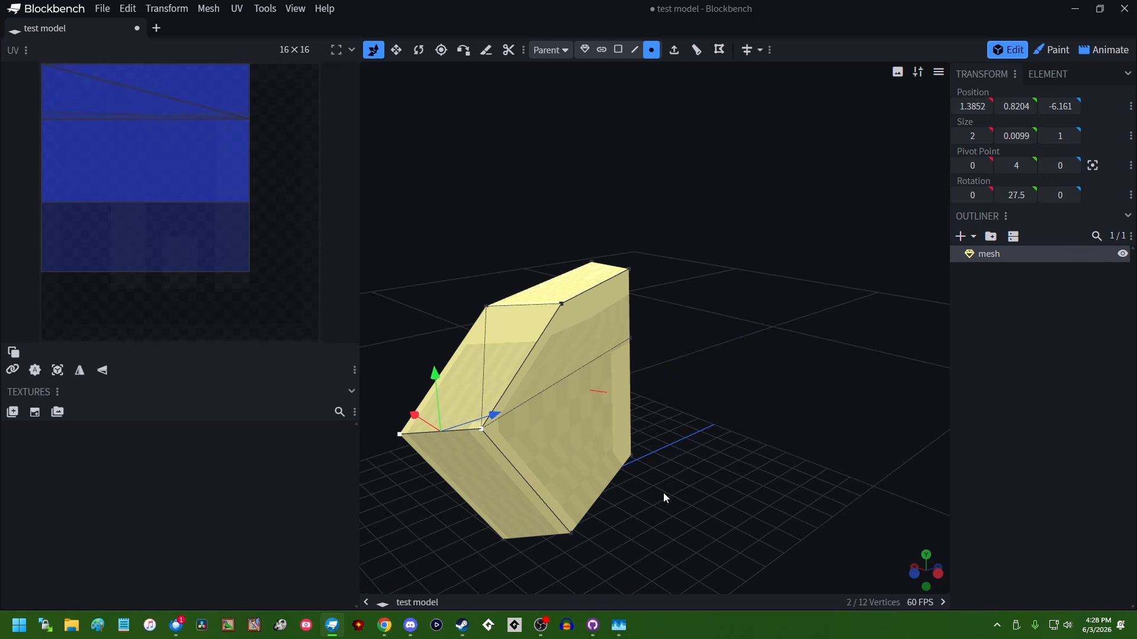
{"action": "left_click_drag", "start_coordinate": [439, 403], "coordinate": [438, 365]}
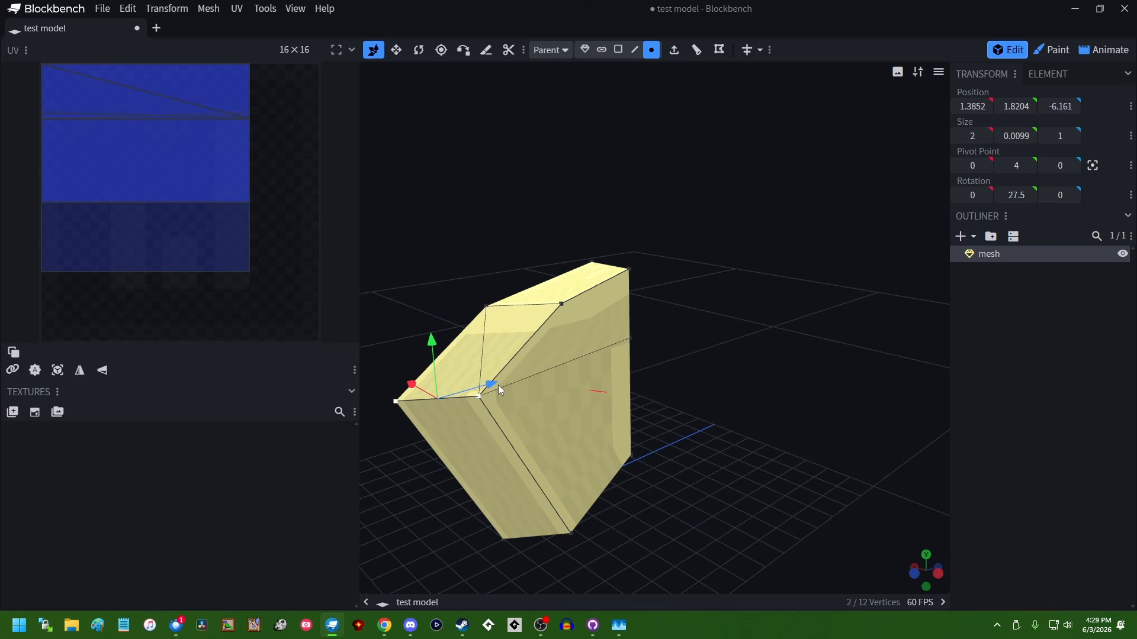
{"action": "left_click_drag", "start_coordinate": [498, 389], "coordinate": [844, 397]}
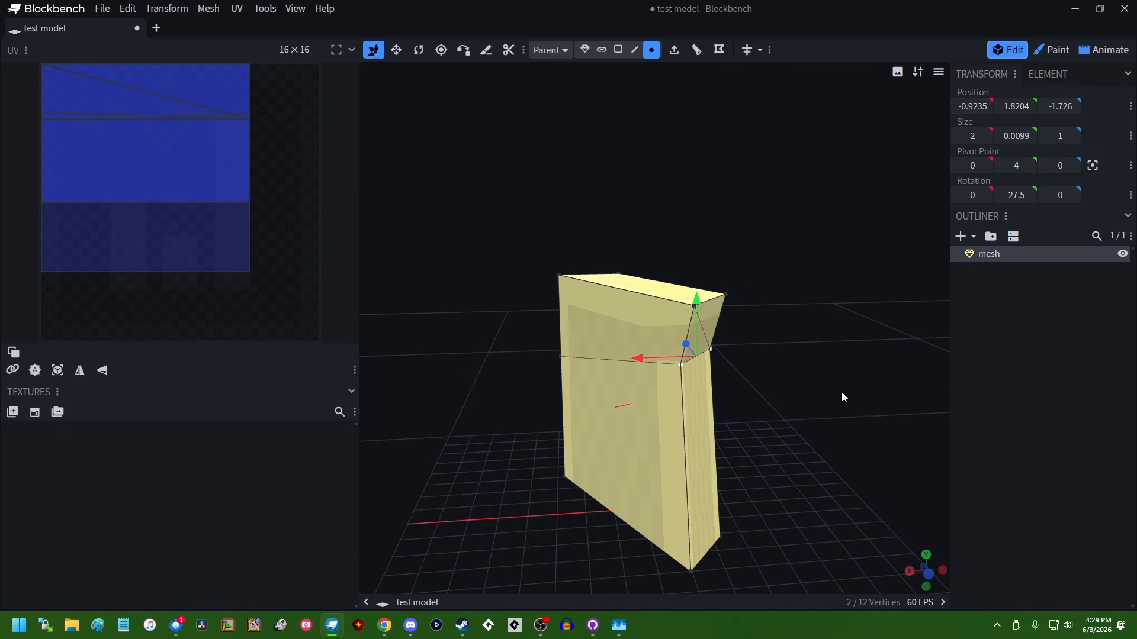
Step: Try a Loop Cut with 1 cut from the two selected vertices and examine the reshaped end
{"action": "scroll", "coordinate": [789, 346], "scroll_direction": "down", "scroll_amount": 5}
{"action": "scroll", "coordinate": [786, 358], "scroll_direction": "up", "scroll_amount": 12}
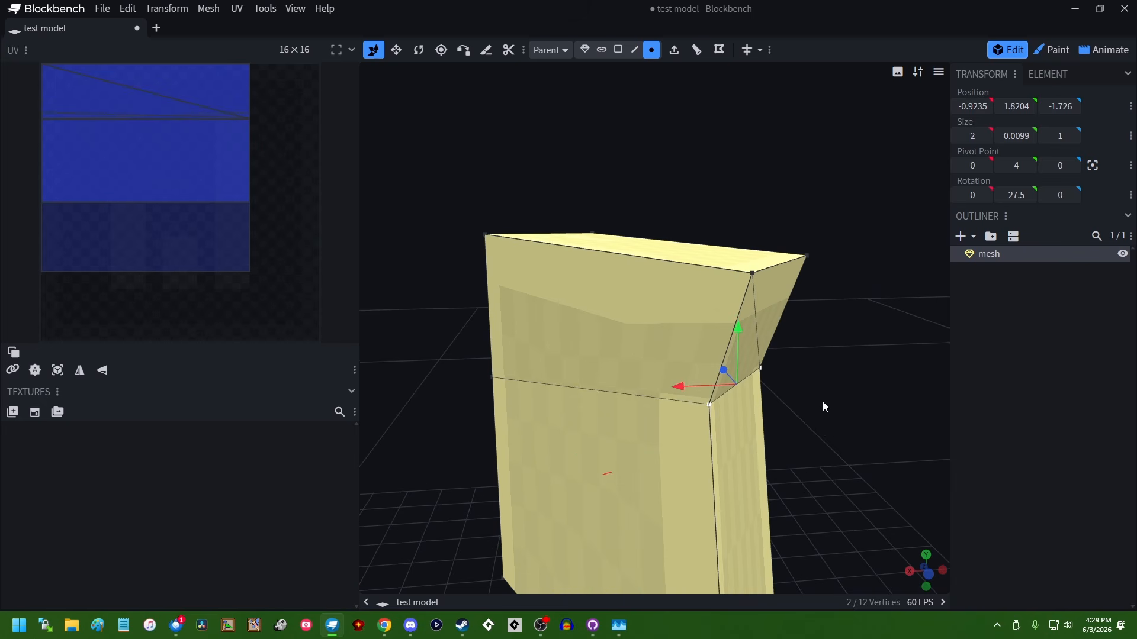
{"action": "scroll", "coordinate": [824, 406], "scroll_direction": "down", "scroll_amount": 2}
{"action": "left_click_drag", "start_coordinate": [794, 340], "coordinate": [794, 373]}
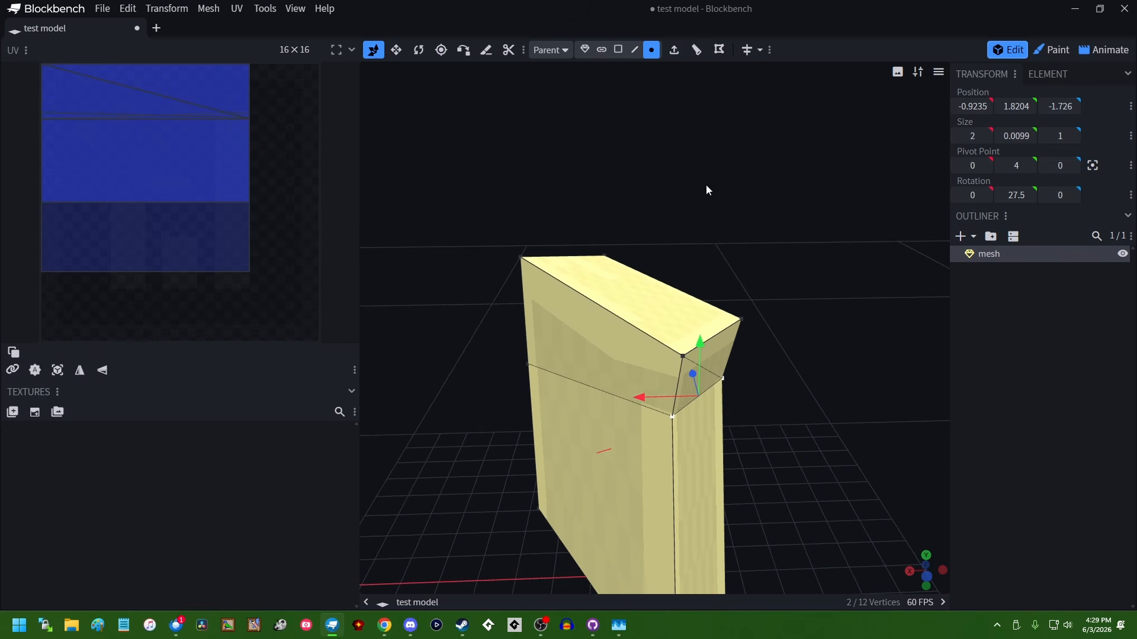
{"action": "left_click", "coordinate": [697, 49]}
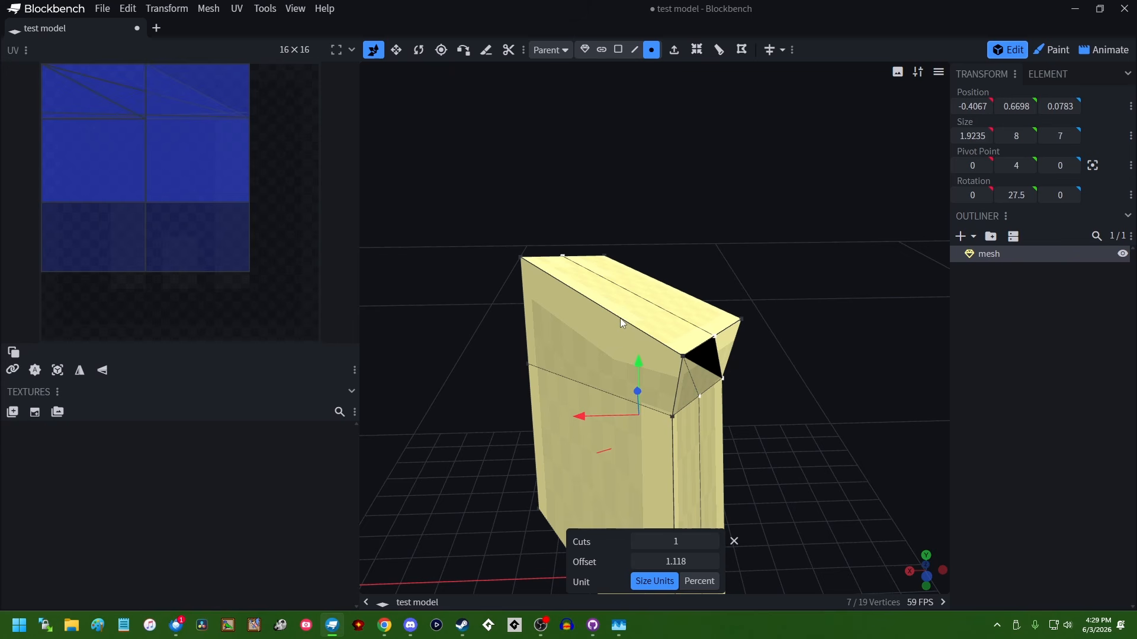
{"action": "left_click_drag", "start_coordinate": [776, 464], "coordinate": [742, 434]}
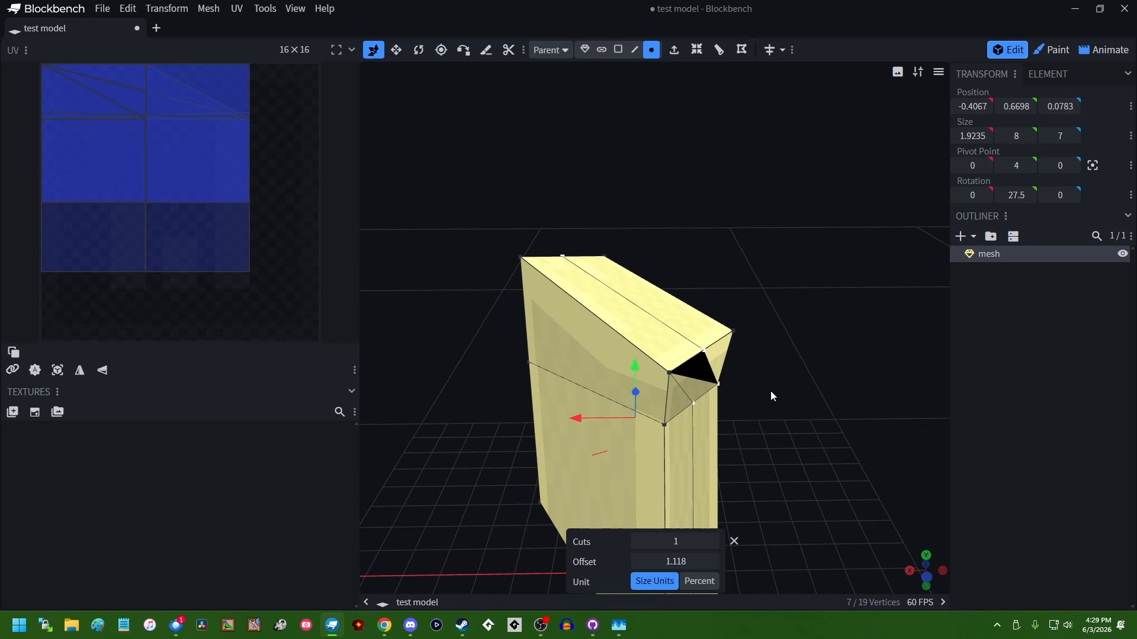
{"action": "left_click_drag", "start_coordinate": [771, 396], "coordinate": [716, 290]}
Step: Undo the loop cut and the moves of the two cut vertices
{"action": "key", "text": "ctrl+z"}
{"action": "key", "text": "ctrl+z"}
{"action": "key", "text": "ctrl+z"}
{"action": "key", "text": "ctrl+z"}
{"action": "scroll", "coordinate": [804, 406], "scroll_direction": "down", "scroll_amount": 2}
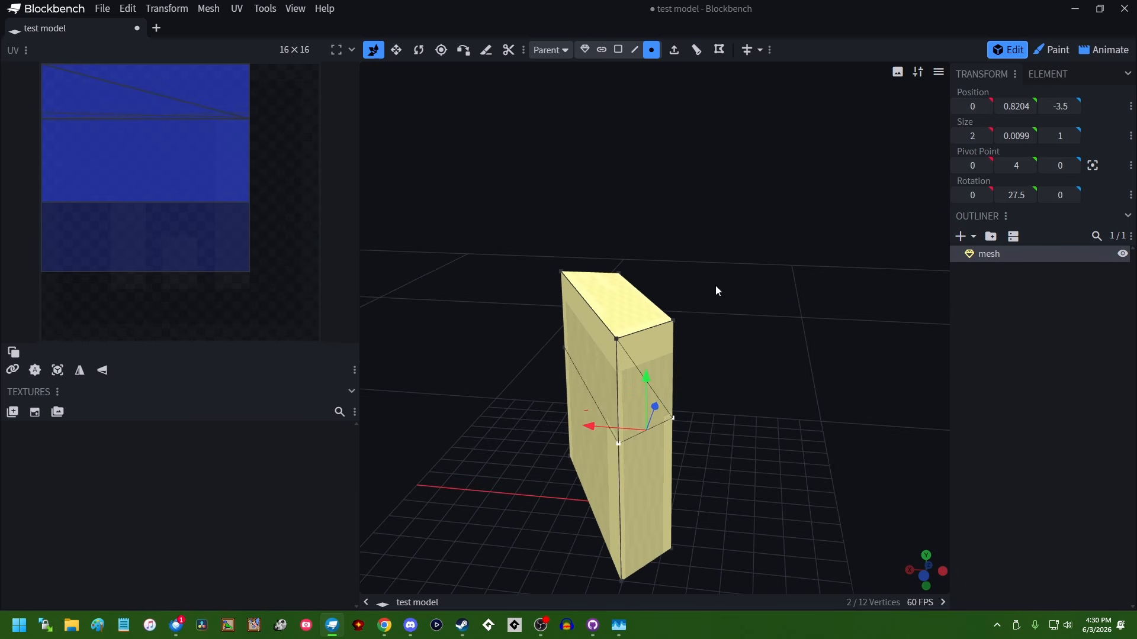
Step: Try the Loop Cut twice more on the restored slab, undoing each attempt
{"action": "left_click", "coordinate": [696, 49]}
{"action": "key", "text": "ctrl+z"}
{"action": "left_click_drag", "start_coordinate": [711, 411], "coordinate": [834, 352]}
{"action": "left_click_drag", "start_coordinate": [512, 320], "coordinate": [847, 367]}
{"action": "left_click_drag", "start_coordinate": [793, 396], "coordinate": [782, 444]}
{"action": "left_click", "coordinate": [720, 52]}
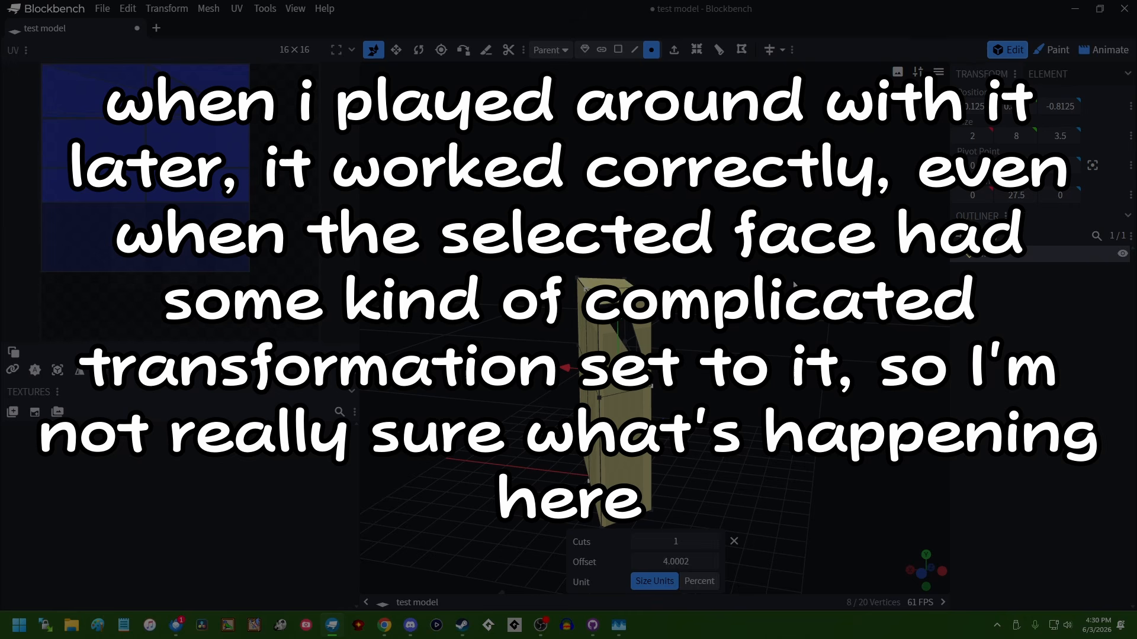
{"action": "key", "text": "ctrl+z"}
{"action": "left_click_drag", "start_coordinate": [740, 403], "coordinate": [764, 395]}
{"action": "mouse_move", "coordinate": [764, 336]}
{"action": "left_mouse_down"}
{"action": "mouse_move", "coordinate": [752, 344]}
{"action": "mouse_move", "coordinate": [783, 328]}
{"action": "left_mouse_up"}
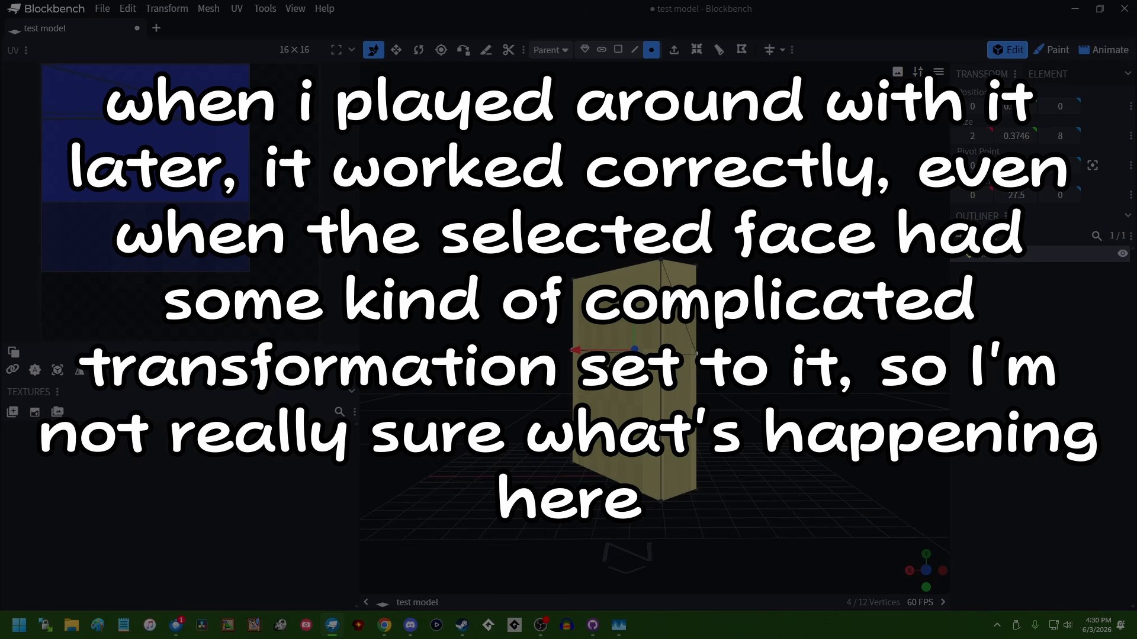
Step: Select the lower face of the slab's narrow end in Face selection mode and extrude it outwards by 4
{"action": "left_click", "coordinate": [680, 385]}
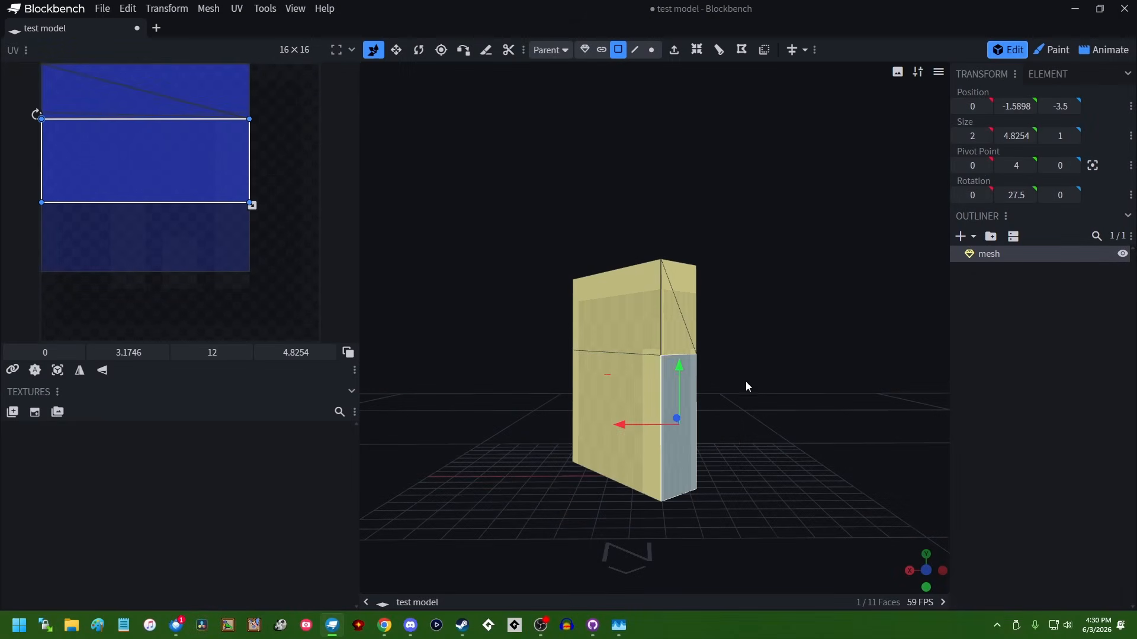
{"action": "left_click", "coordinate": [673, 50]}
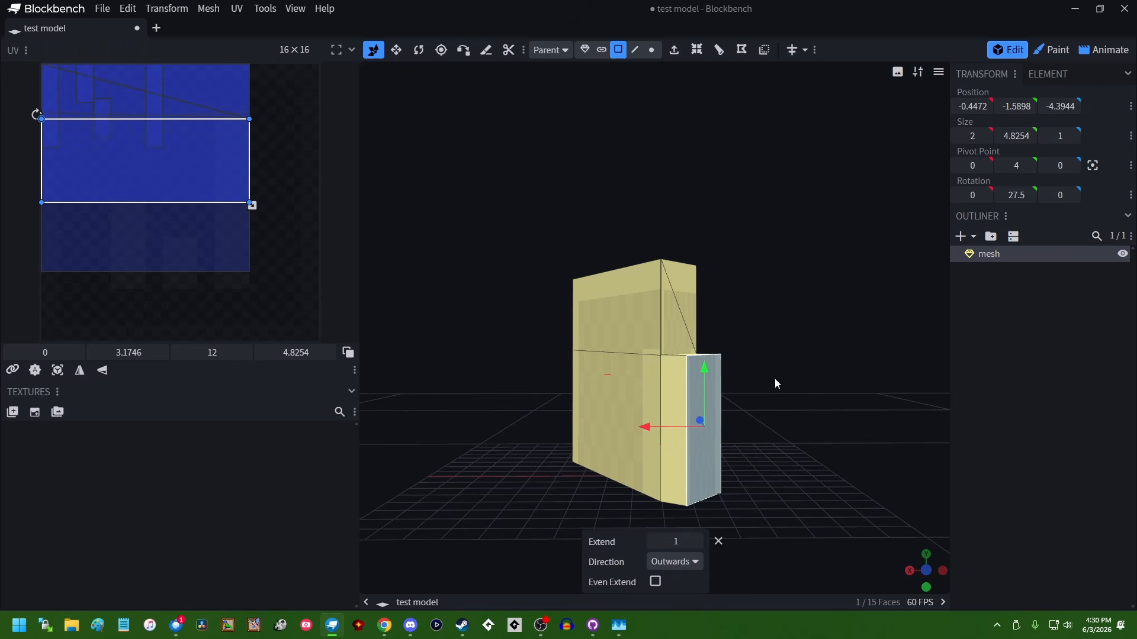
{"action": "left_click_drag", "start_coordinate": [775, 378], "coordinate": [797, 374]}
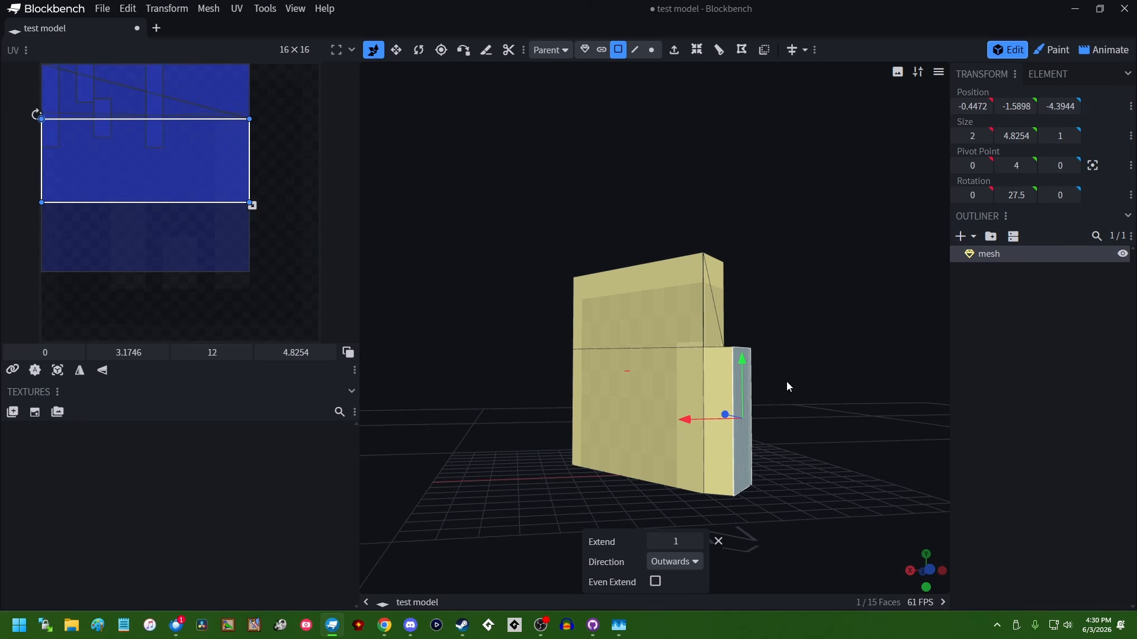
{"action": "left_click_drag", "start_coordinate": [779, 441], "coordinate": [756, 495]}
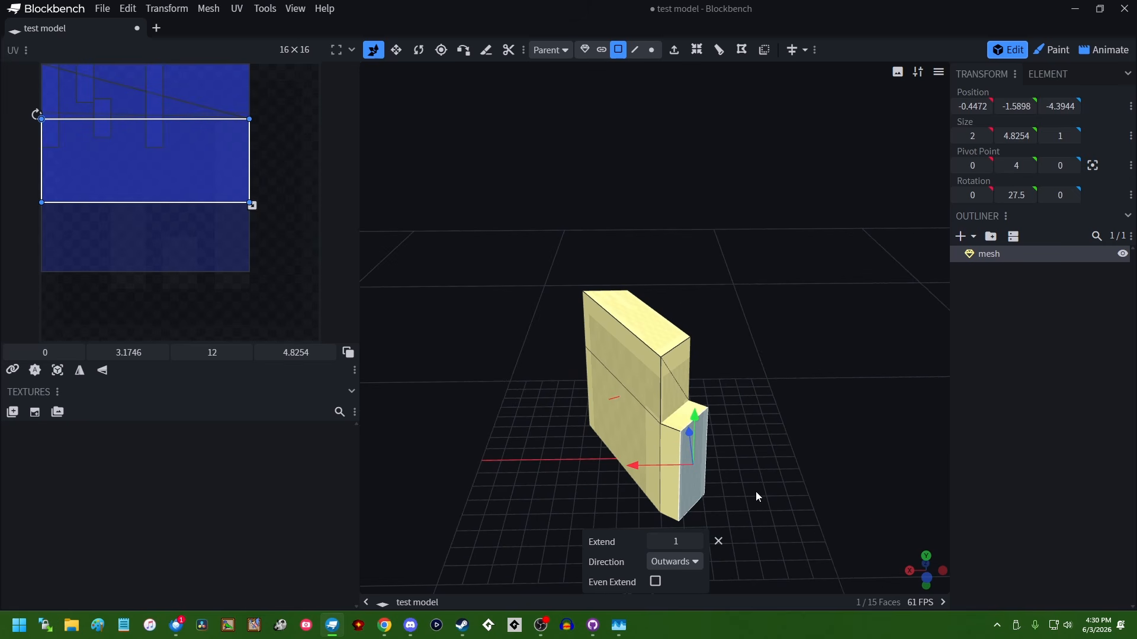
{"action": "left_click", "coordinate": [697, 542]}
{"action": "left_click", "coordinate": [697, 542]}
{"action": "left_click", "coordinate": [697, 542]}
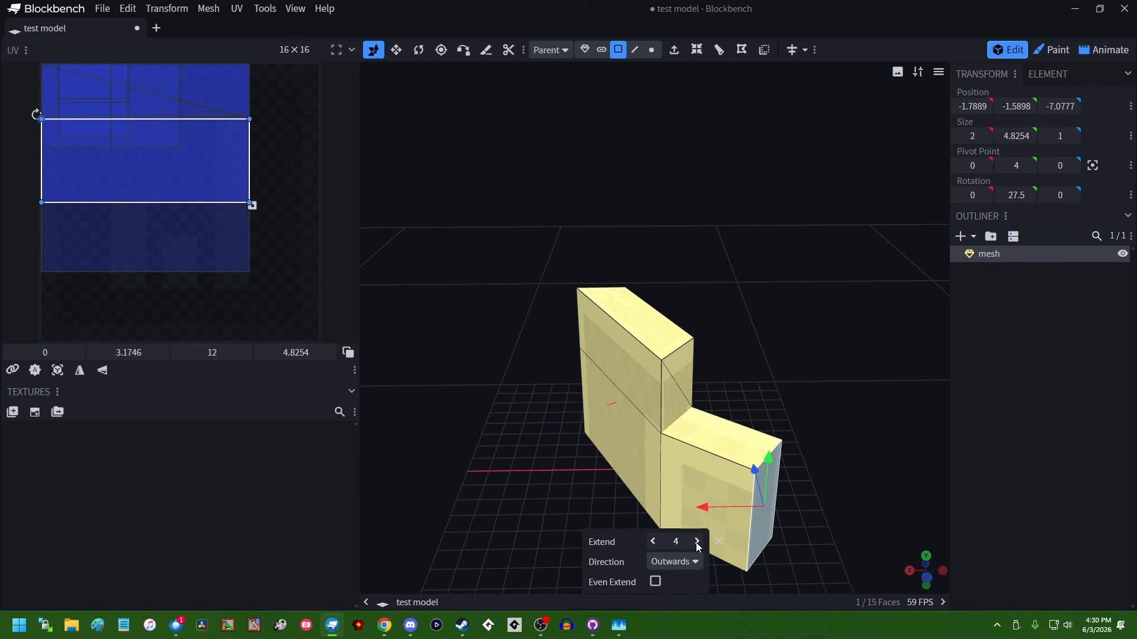
Step: Try longer extrusion distances for the selected end face, and bring the extension back down to 0
{"action": "left_click", "coordinate": [697, 542]}
{"action": "left_click", "coordinate": [697, 542]}
{"action": "left_click", "coordinate": [697, 541]}
{"action": "left_click", "coordinate": [697, 542]}
{"action": "left_click", "coordinate": [653, 542]}
{"action": "left_click", "coordinate": [652, 541]}
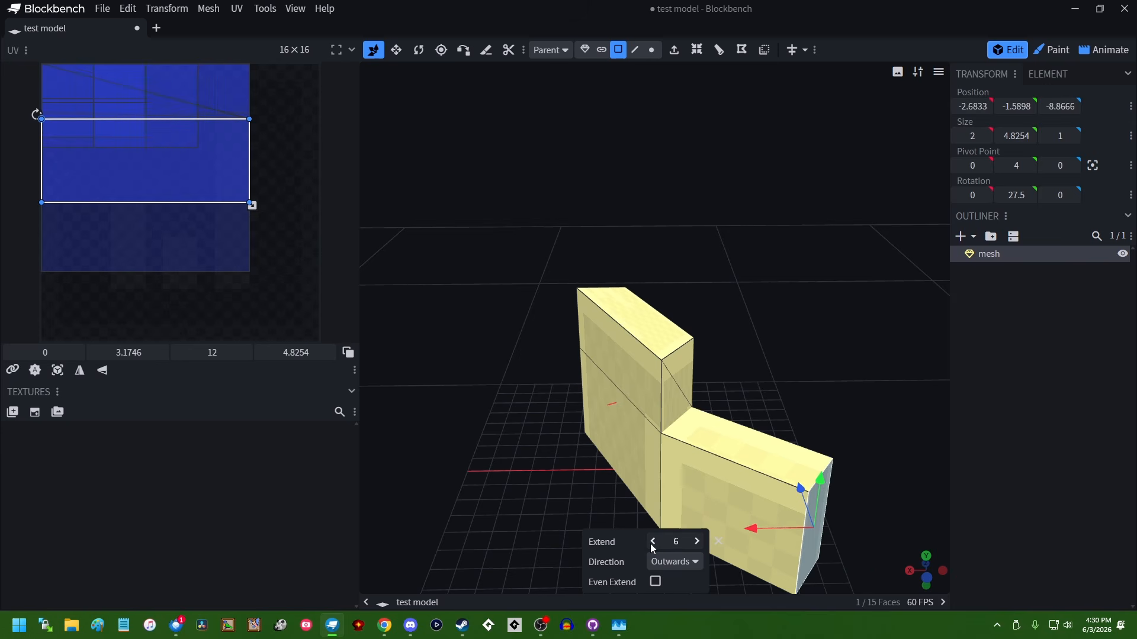
{"action": "left_click", "coordinate": [652, 542]}
{"action": "left_click", "coordinate": [653, 542]}
{"action": "left_click", "coordinate": [652, 542]}
{"action": "left_click", "coordinate": [653, 542]}
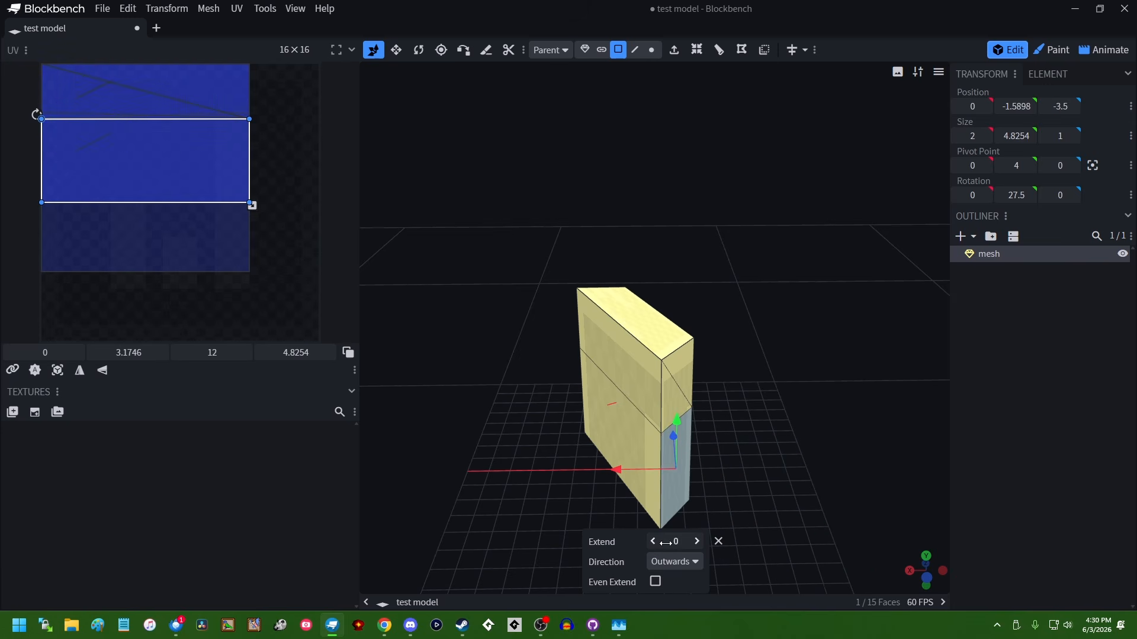
Step: Try negative extension values down to -6 and examine the face pushed into the slab
{"action": "left_click", "coordinate": [653, 541]}
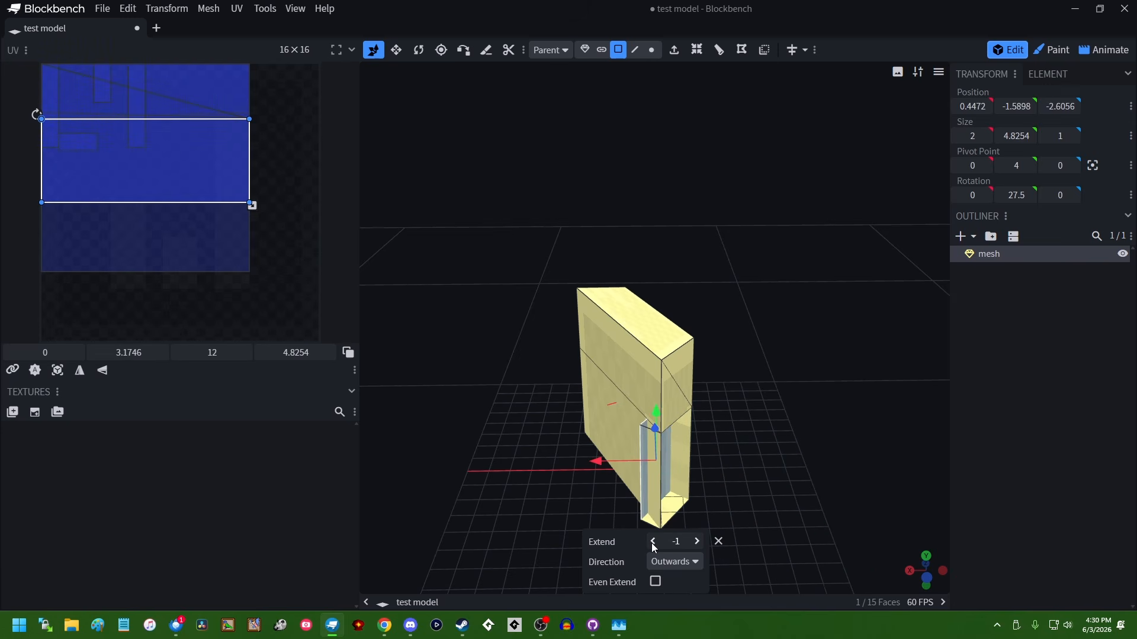
{"action": "left_click", "coordinate": [653, 541]}
{"action": "left_click", "coordinate": [653, 541]}
{"action": "left_click", "coordinate": [653, 541]}
{"action": "left_click", "coordinate": [653, 541]}
{"action": "left_click", "coordinate": [653, 541]}
{"action": "left_click_drag", "start_coordinate": [734, 509], "coordinate": [757, 411]}
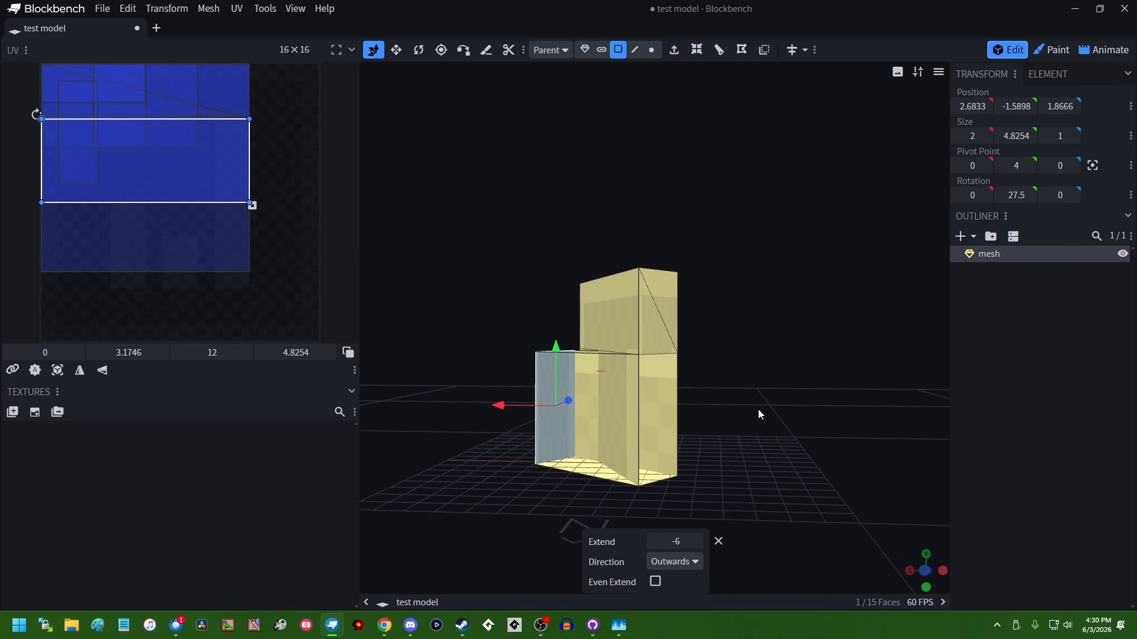
Step: Set the face extrusion's extension to 2 and inspect the resulting block from several sides
{"action": "left_click", "coordinate": [696, 541]}
{"action": "left_click", "coordinate": [697, 541]}
{"action": "left_click", "coordinate": [696, 542]}
{"action": "left_click", "coordinate": [696, 542]}
{"action": "left_click", "coordinate": [696, 542]}
{"action": "left_click", "coordinate": [696, 541]}
{"action": "left_click", "coordinate": [696, 542]}
{"action": "left_click", "coordinate": [696, 542]}
{"action": "left_click_drag", "start_coordinate": [863, 422], "coordinate": [846, 465]}
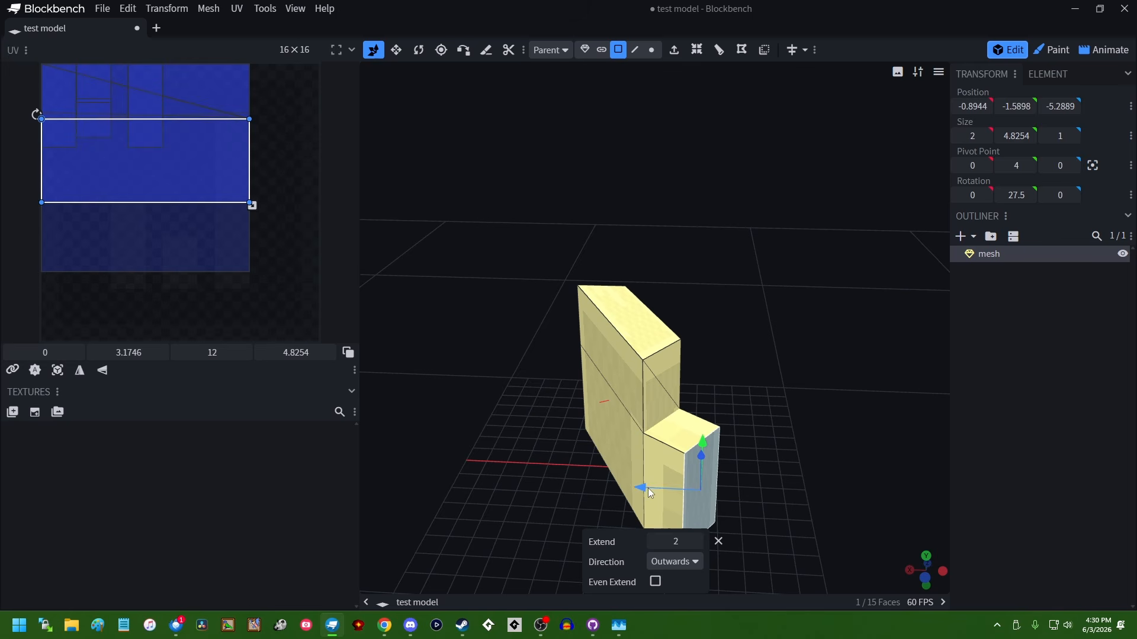
{"action": "mouse_move", "coordinate": [645, 488]}
{"action": "left_mouse_down"}
{"action": "mouse_move", "coordinate": [570, 492]}
{"action": "mouse_move", "coordinate": [656, 502]}
{"action": "left_mouse_up"}
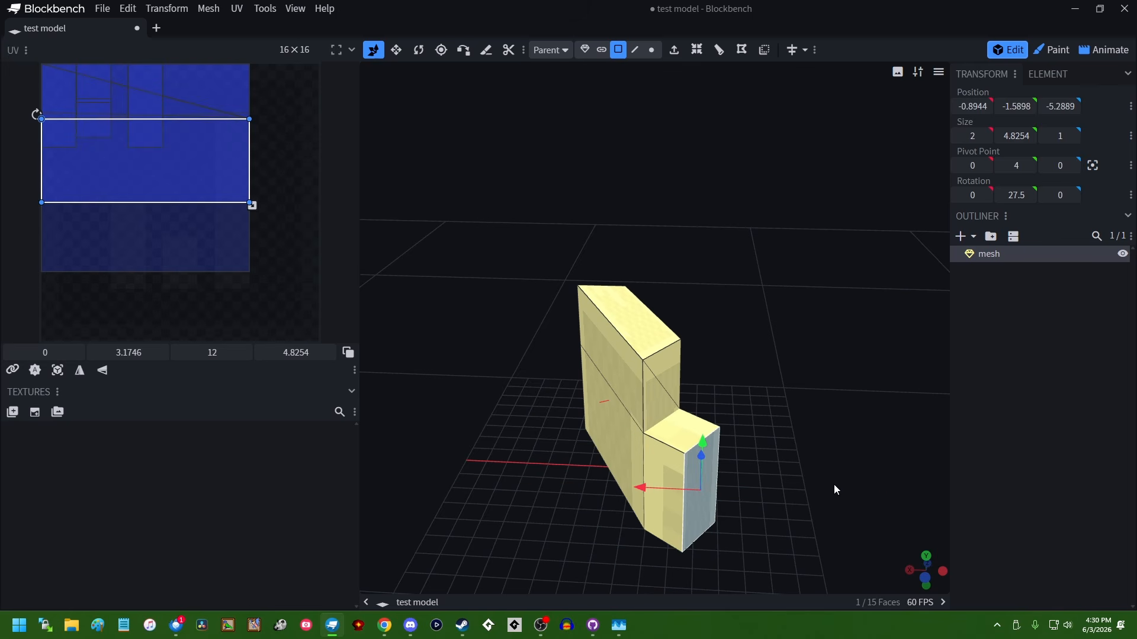
{"action": "left_click_drag", "start_coordinate": [834, 485], "coordinate": [565, 454]}
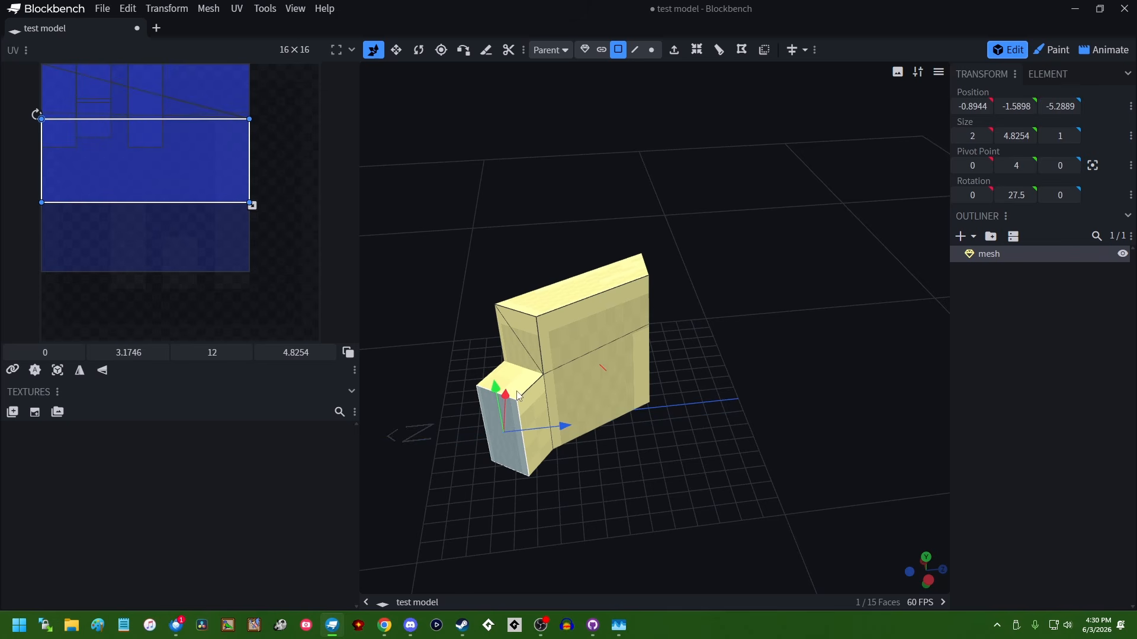
{"action": "mouse_move", "coordinate": [496, 388]}
{"action": "left_mouse_down"}
{"action": "mouse_move", "coordinate": [474, 279]}
{"action": "mouse_move", "coordinate": [496, 426]}
{"action": "mouse_move", "coordinate": [497, 386]}
{"action": "left_mouse_up"}
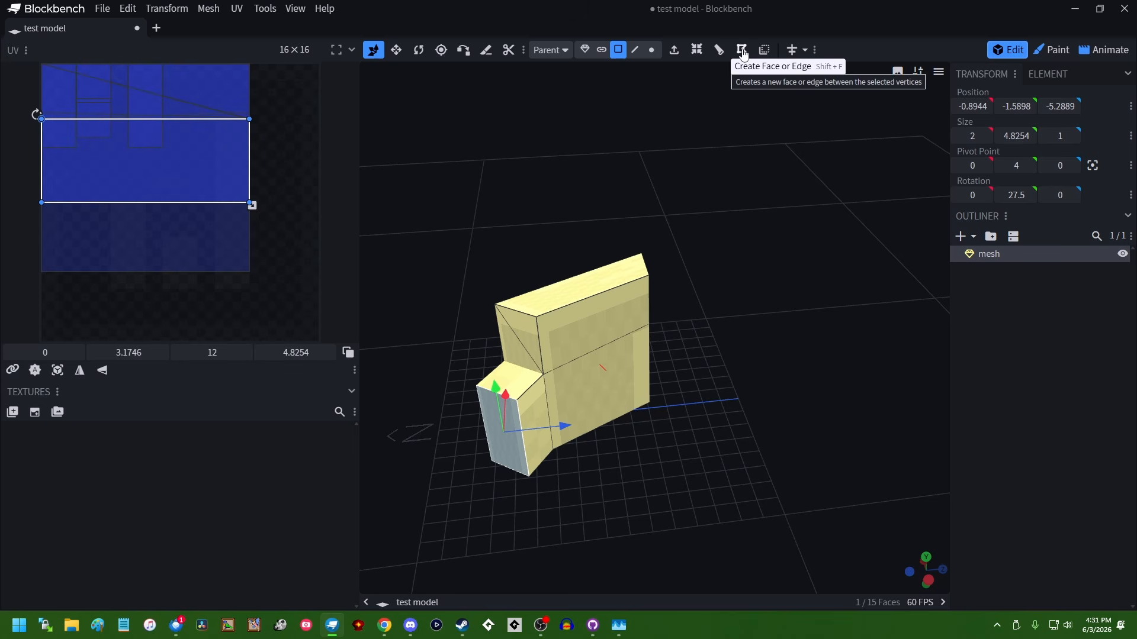
Step: Create a sloped face between the slab's two upper end vertices and the extruded block's two upper outer vertices in Vertex selection mode
{"action": "left_click_drag", "start_coordinate": [763, 155], "coordinate": [783, 151]}
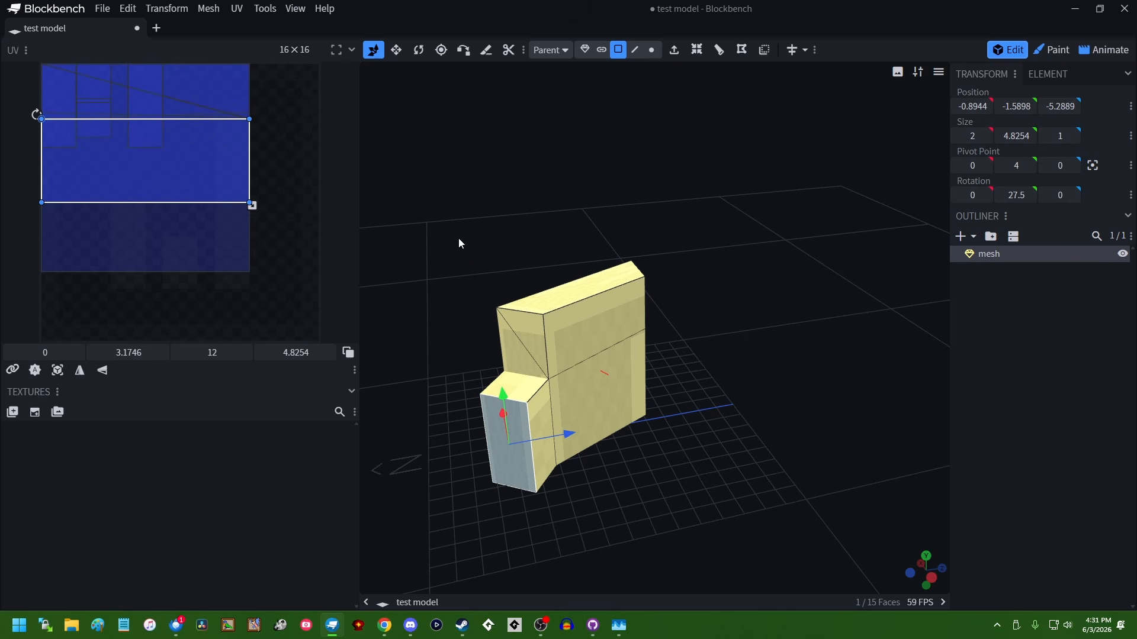
{"action": "left_click", "coordinate": [496, 306]}
{"action": "left_click", "coordinate": [491, 296]}
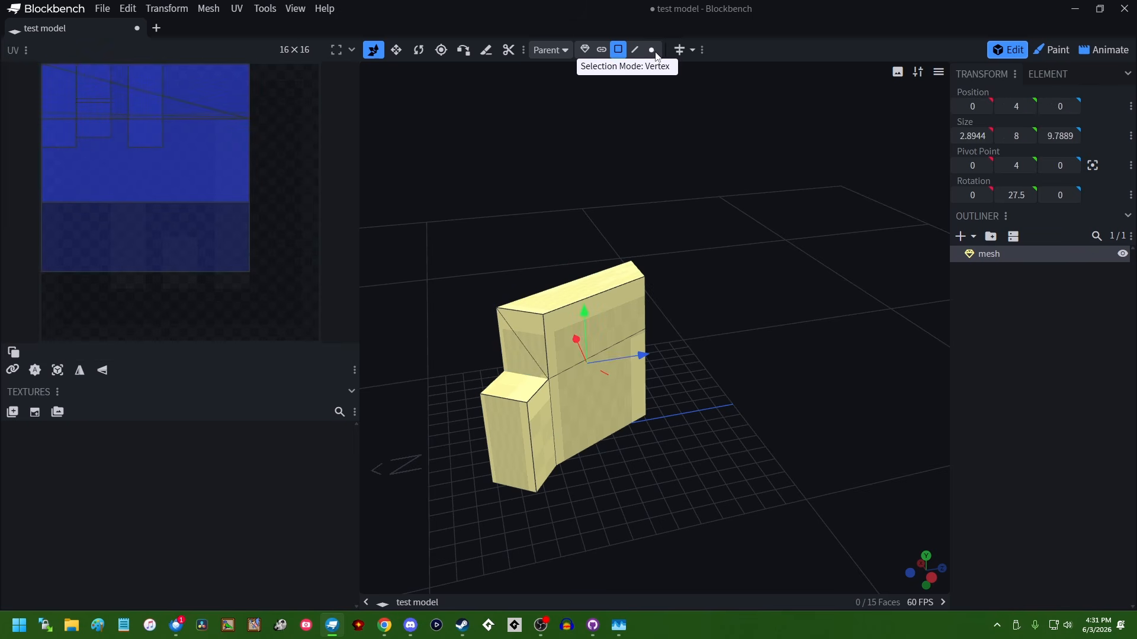
{"action": "left_click", "coordinate": [651, 49]}
{"action": "left_click", "coordinate": [496, 308]}
{"action": "left_click_drag", "start_coordinate": [560, 317], "coordinate": [591, 325]}
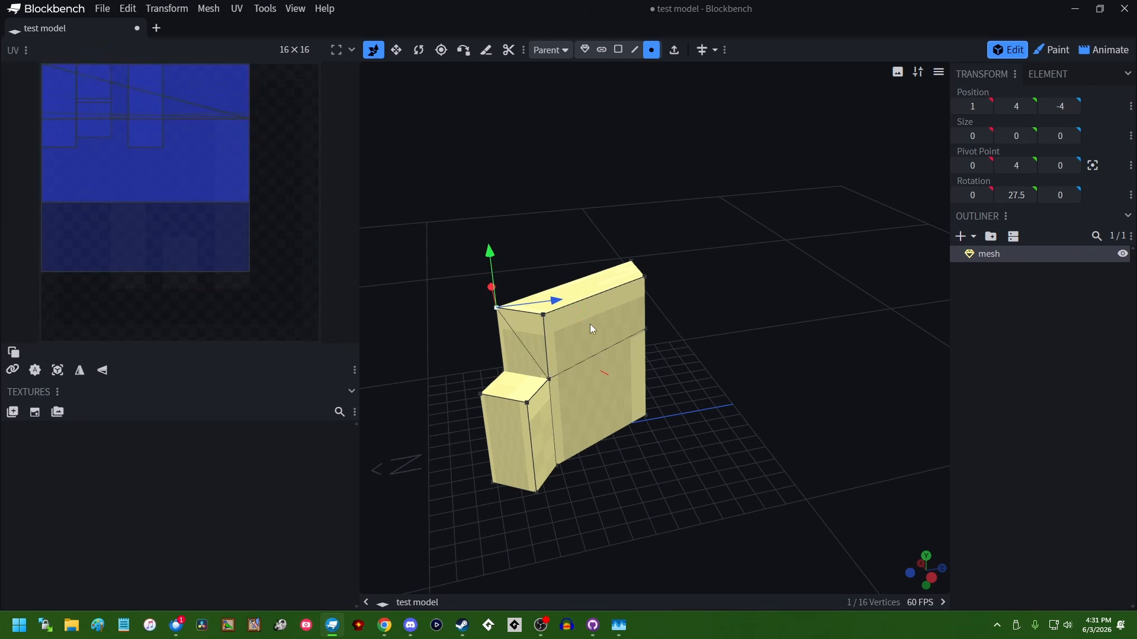
{"action": "left_click", "coordinate": [543, 315], "text": "shift"}
{"action": "left_click", "coordinate": [524, 403], "text": "shift"}
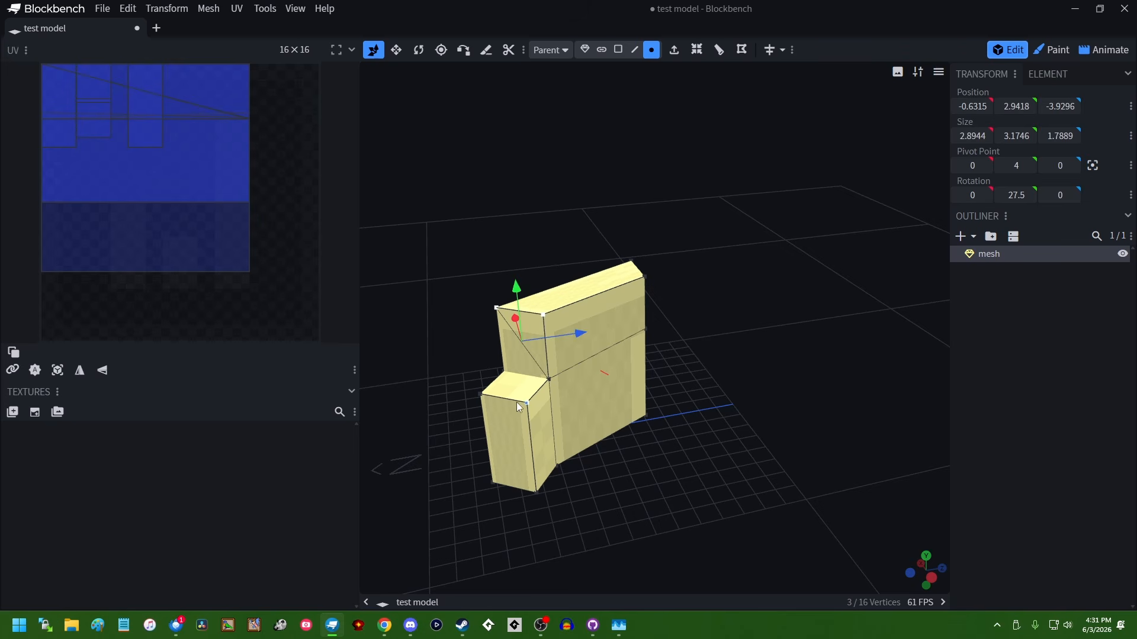
{"action": "left_click", "coordinate": [480, 395], "text": "shift"}
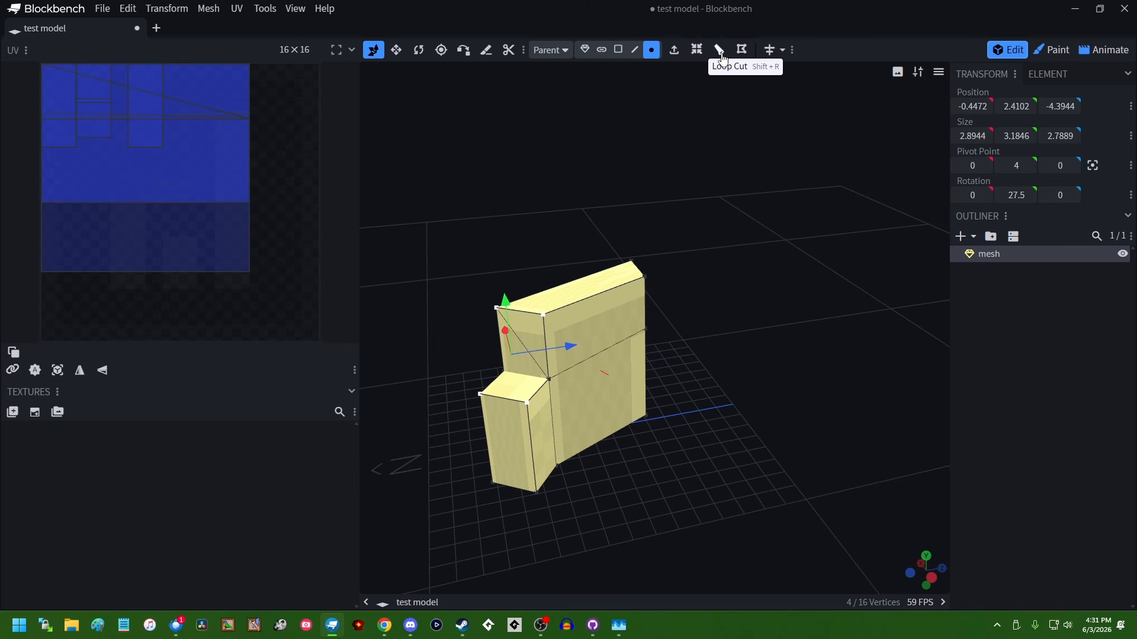
{"action": "left_click", "coordinate": [744, 55]}
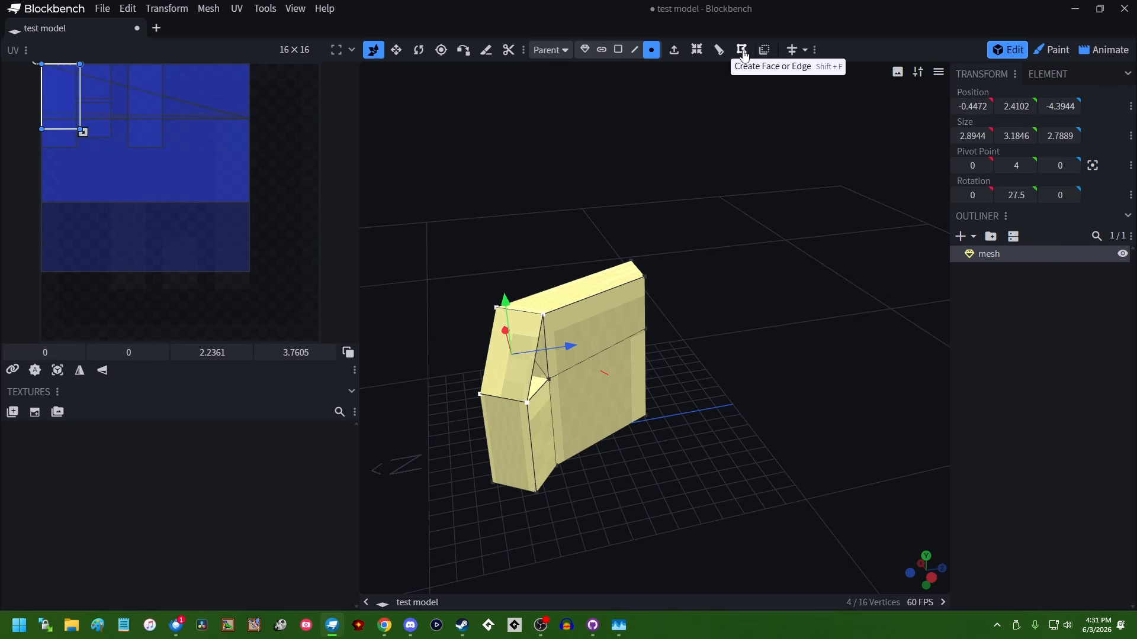
{"action": "left_click_drag", "start_coordinate": [726, 296], "coordinate": [630, 434]}
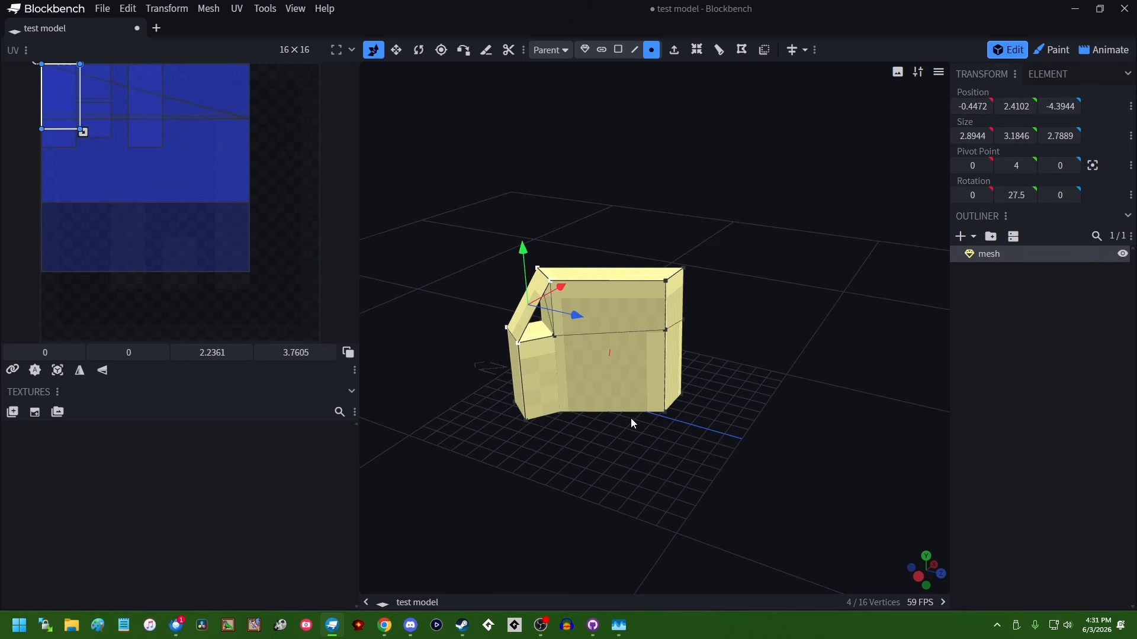
Step: Review the shape choices for adding a mesh, and close the dialog without adding anything
{"action": "left_click", "coordinate": [125, 8]}
{"action": "left_click", "coordinate": [337, 118]}
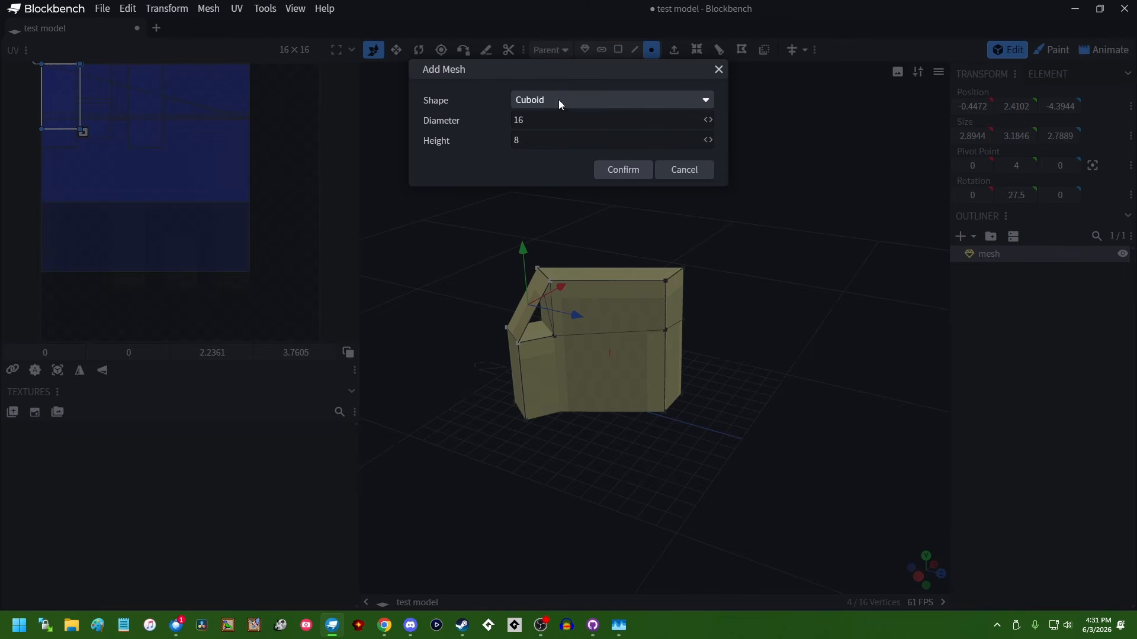
{"action": "left_click", "coordinate": [632, 100]}
{"action": "left_click", "coordinate": [639, 83]}
{"action": "left_click", "coordinate": [719, 69]}
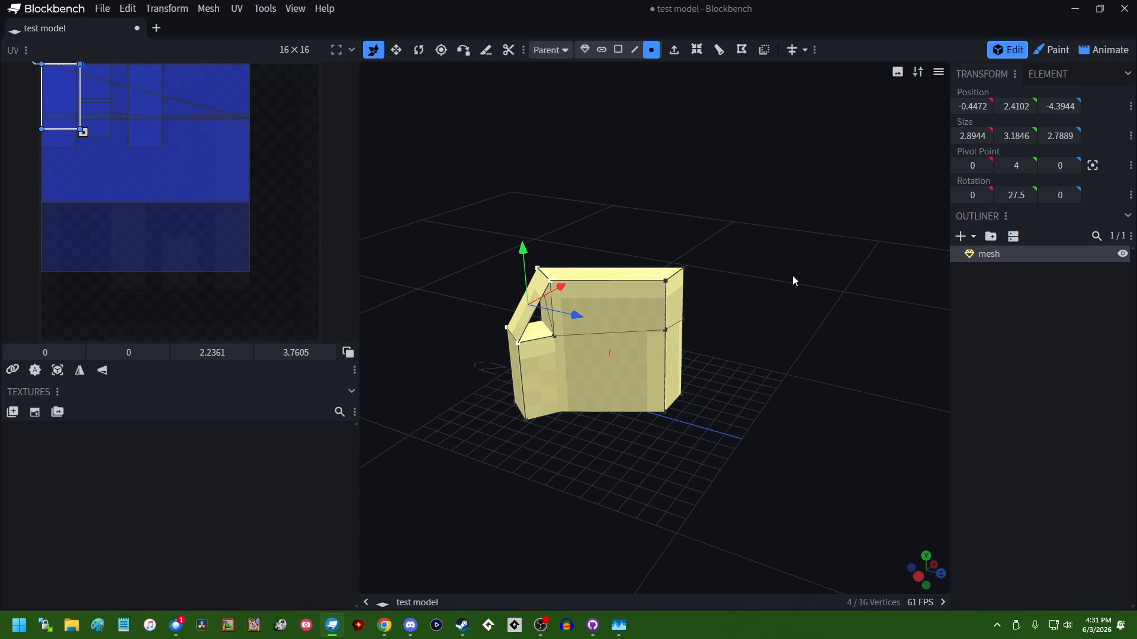
Step: Examine the sloped face with the Invert Face tool, and review the mesh editing commands and Mirror Modeling options
{"action": "left_click_drag", "start_coordinate": [732, 361], "coordinate": [595, 328]}
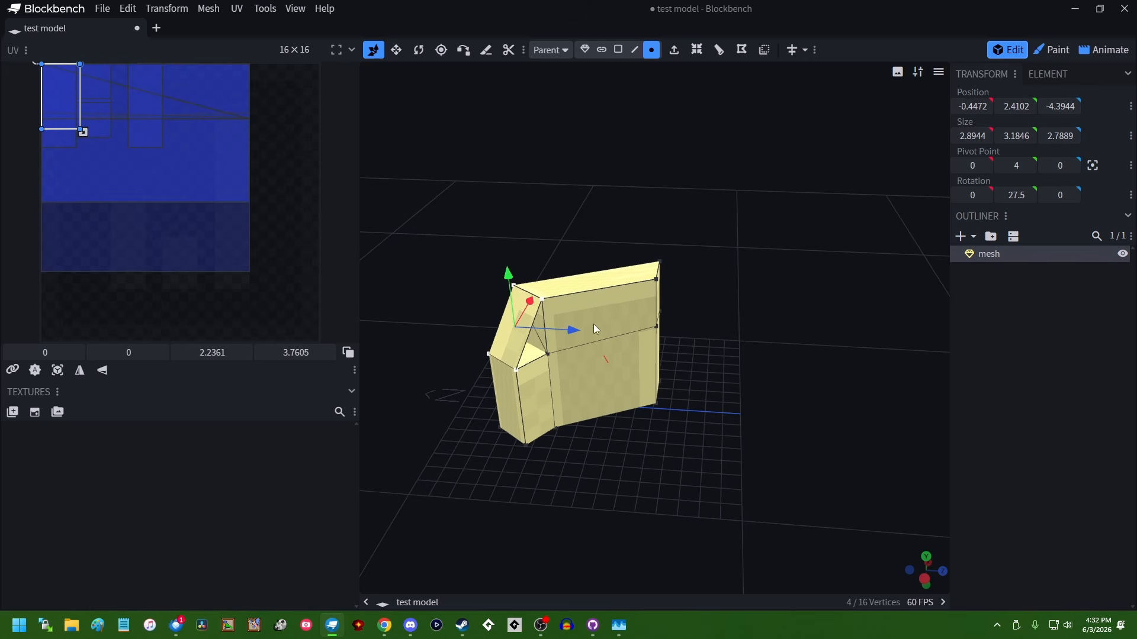
{"action": "left_click_drag", "start_coordinate": [720, 322], "coordinate": [688, 338]}
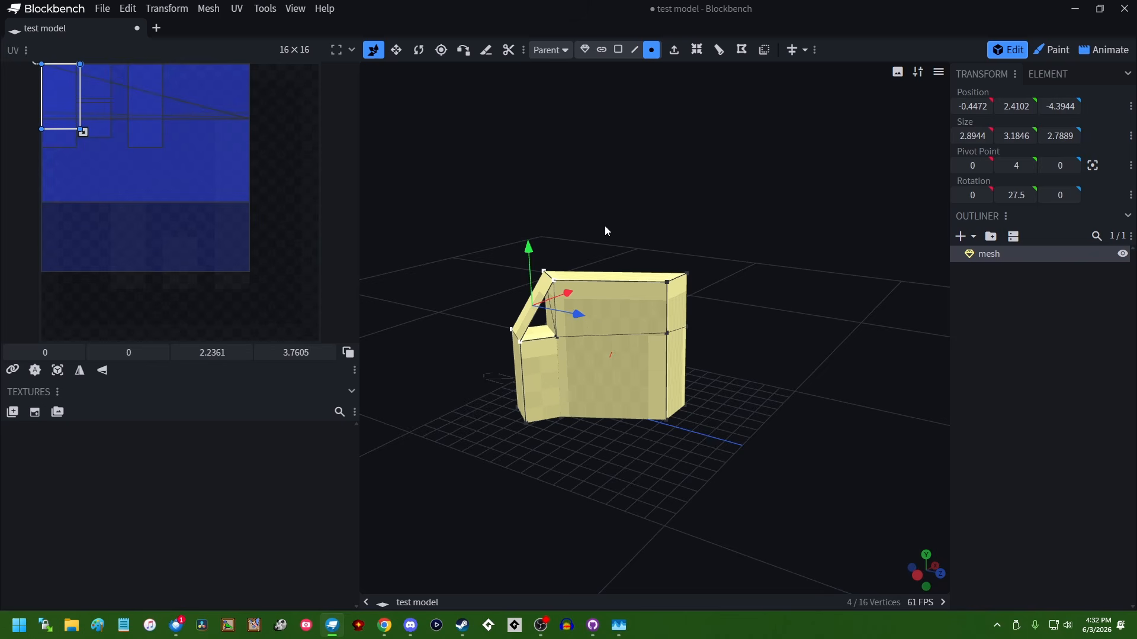
{"action": "left_click", "coordinate": [762, 51]}
{"action": "left_click_drag", "start_coordinate": [760, 166], "coordinate": [837, 234]}
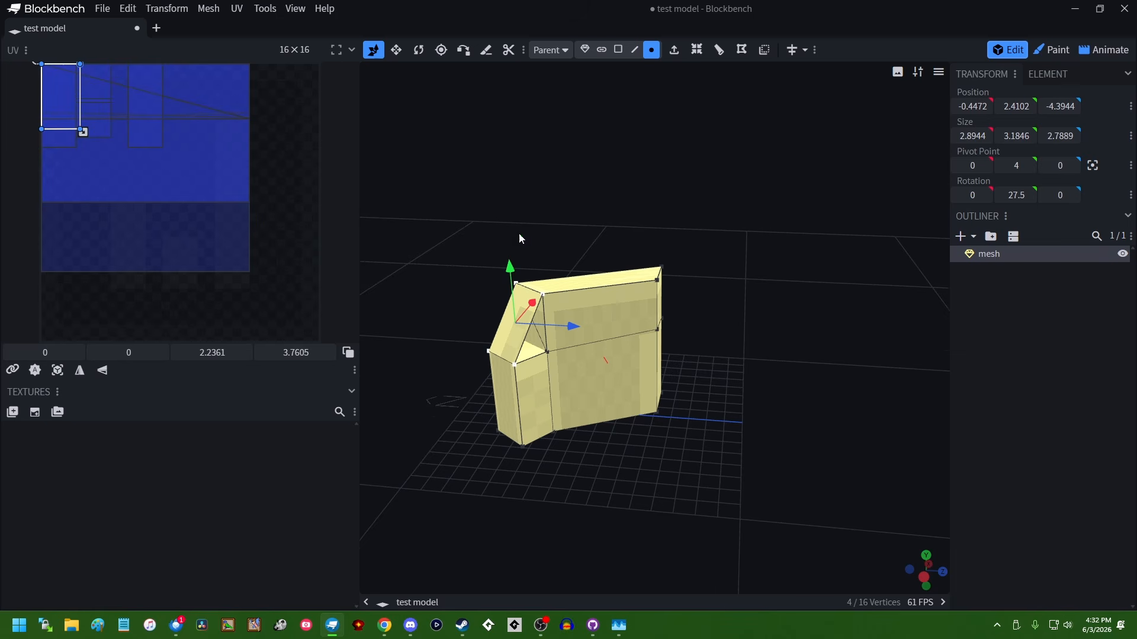
{"action": "left_click", "coordinate": [207, 8]}
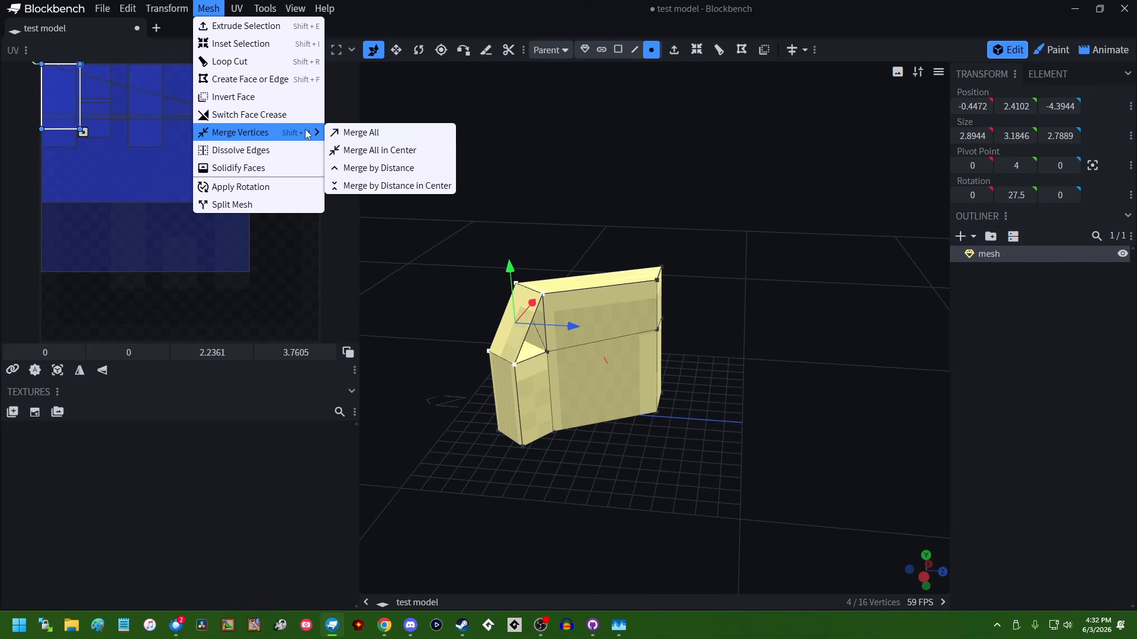
{"action": "left_click", "coordinate": [803, 51]}
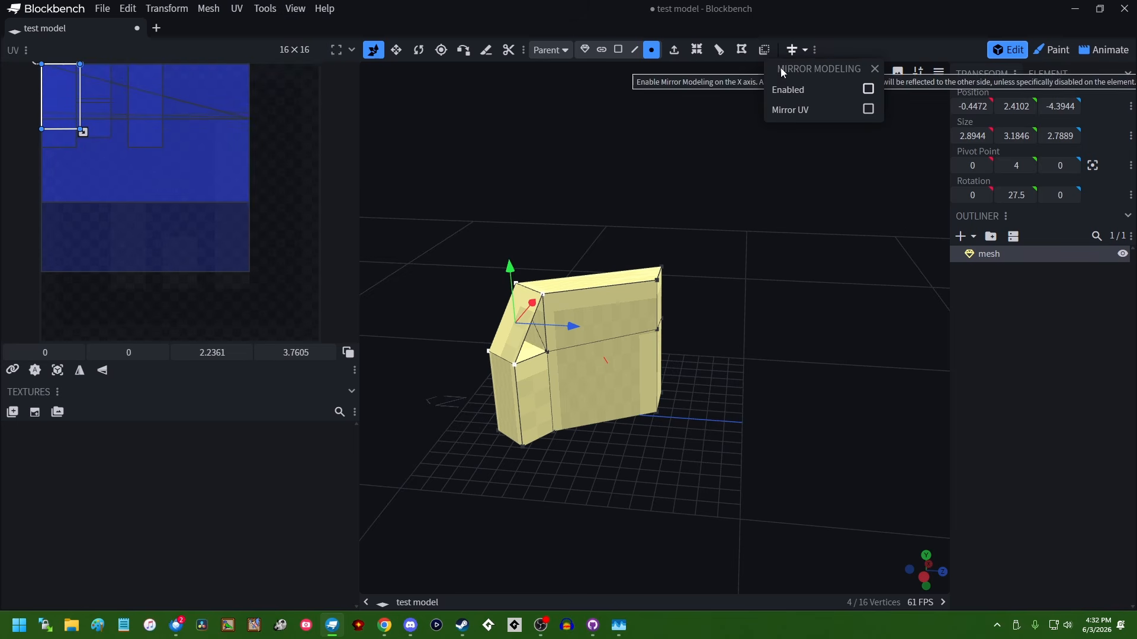
{"action": "left_click", "coordinate": [661, 173]}
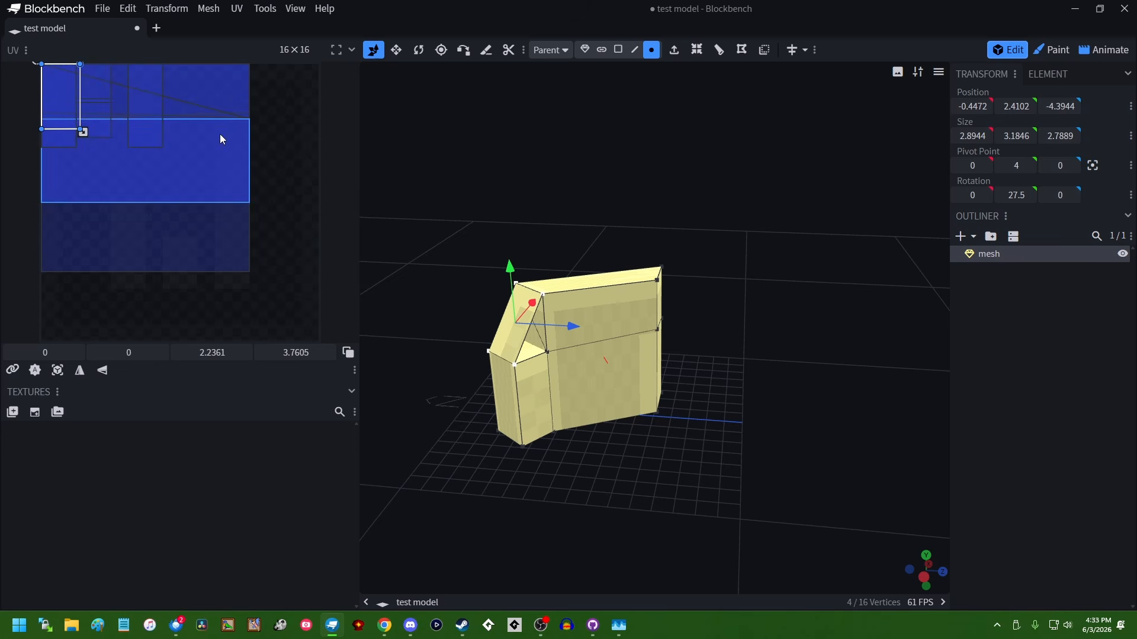
Step: Add a second cuboid mesh with diameter 16 and height 8
{"action": "left_click", "coordinate": [128, 8]}
{"action": "mouse_move", "coordinate": [178, 80]}
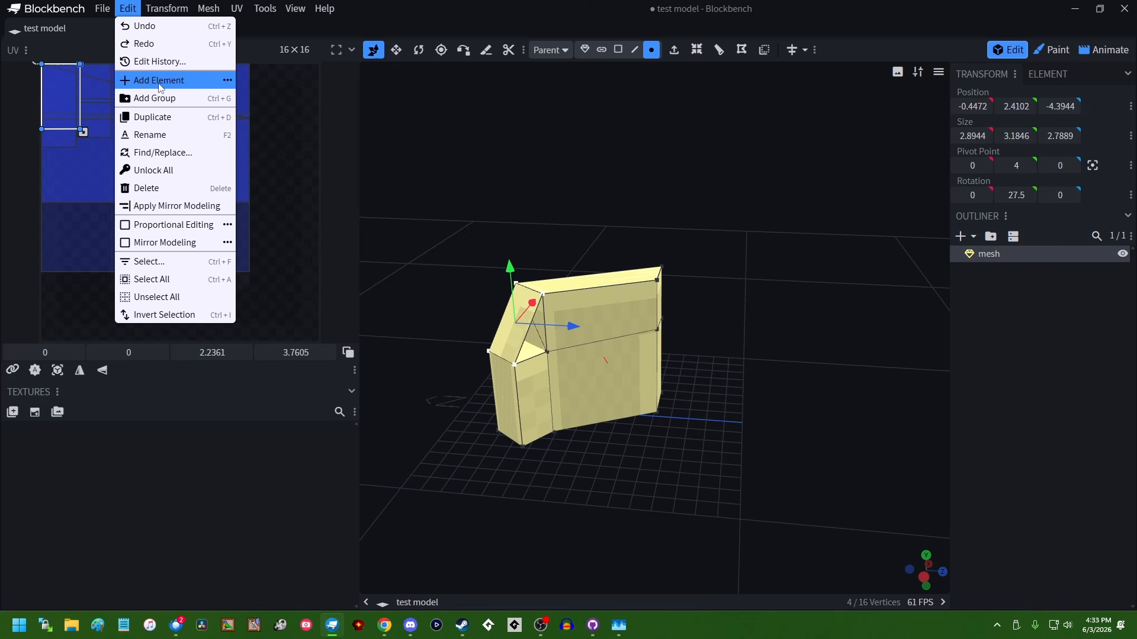
{"action": "left_click", "coordinate": [250, 109]}
{"action": "left_click", "coordinate": [631, 173]}
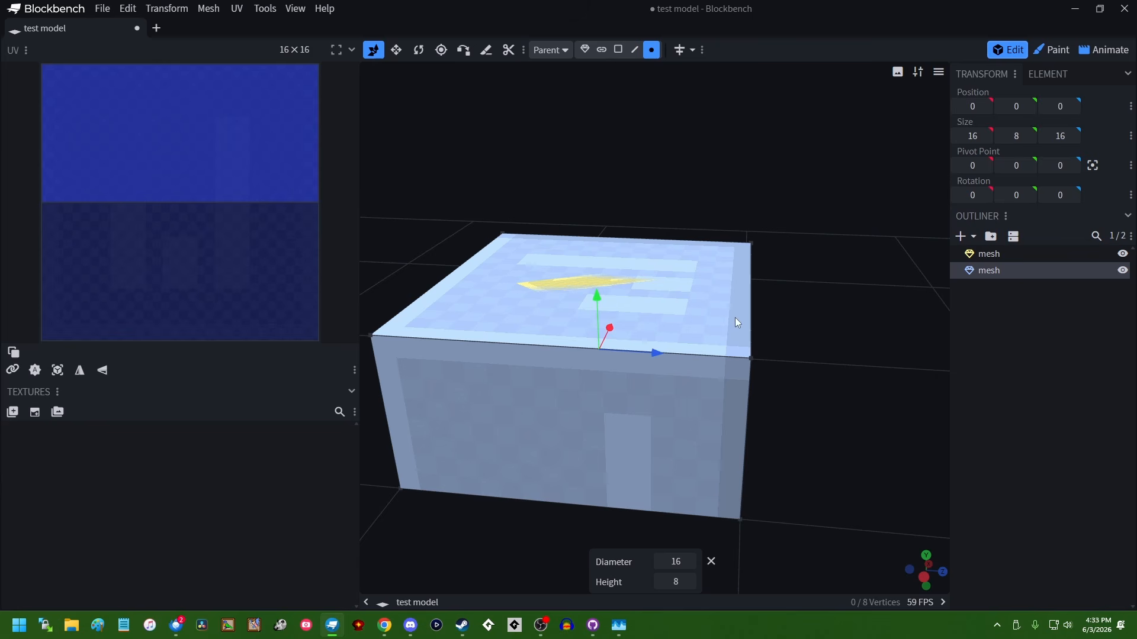
Step: Resize the new cuboid to 6 × 8 × 4 and move it to Z 12, clear of the first mesh
{"action": "key", "text": "s"}
{"action": "left_click_drag", "start_coordinate": [662, 354], "coordinate": [894, 362]}
{"action": "key", "text": "v"}
{"action": "left_click_drag", "start_coordinate": [753, 515], "coordinate": [756, 330]}
Step: Switch to Object selection mode and select the two meshes alternately
{"action": "left_click", "coordinate": [585, 50]}
{"action": "left_click", "coordinate": [603, 335]}
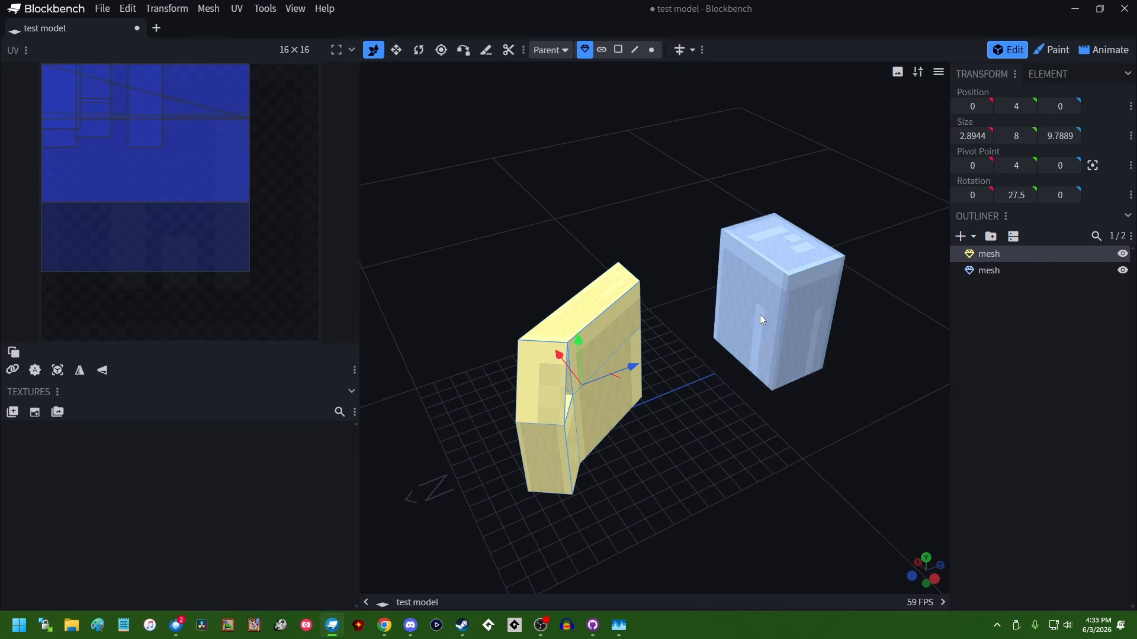
{"action": "left_click", "coordinate": [756, 316]}
{"action": "left_click", "coordinate": [1010, 258]}
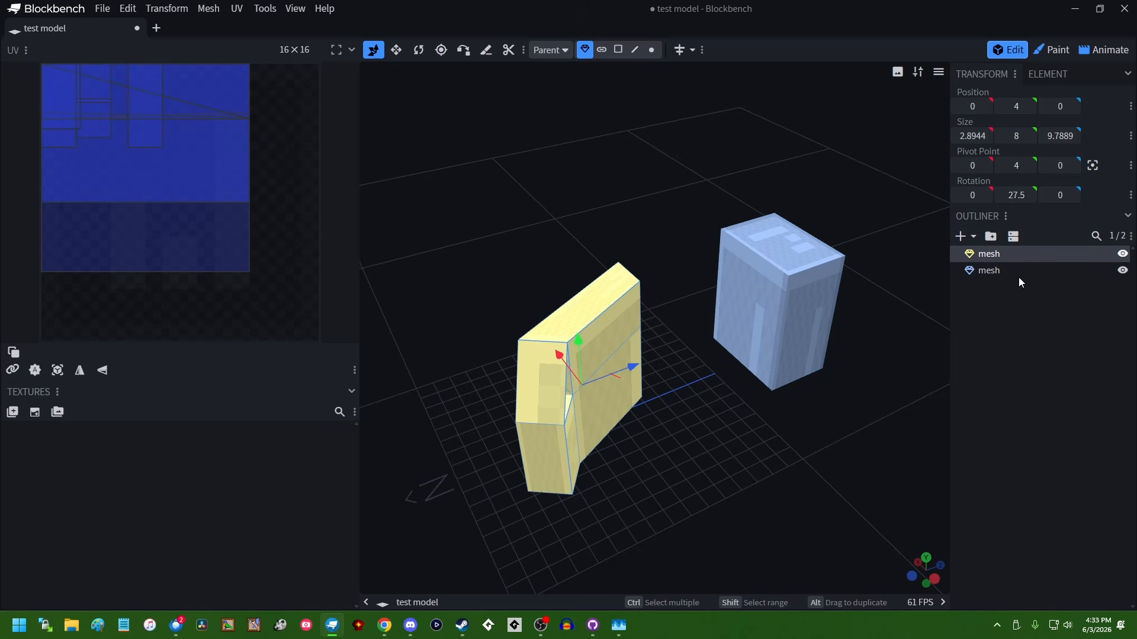
{"action": "left_click", "coordinate": [1016, 281]}
{"action": "left_click", "coordinate": [1017, 273]}
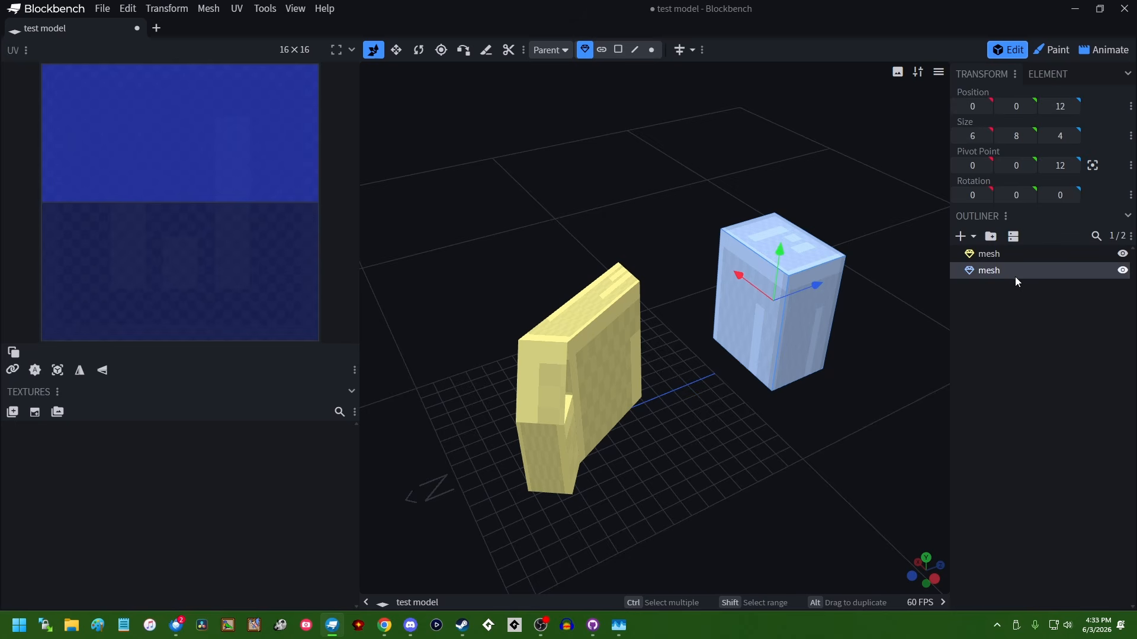
{"action": "left_click", "coordinate": [981, 256]}
Step: Move the first mesh by -1 and the second by -2 along Z, and select both together
{"action": "mouse_move", "coordinate": [631, 369]}
{"action": "left_mouse_down"}
{"action": "mouse_move", "coordinate": [674, 350]}
{"action": "mouse_move", "coordinate": [616, 373]}
{"action": "left_mouse_up"}
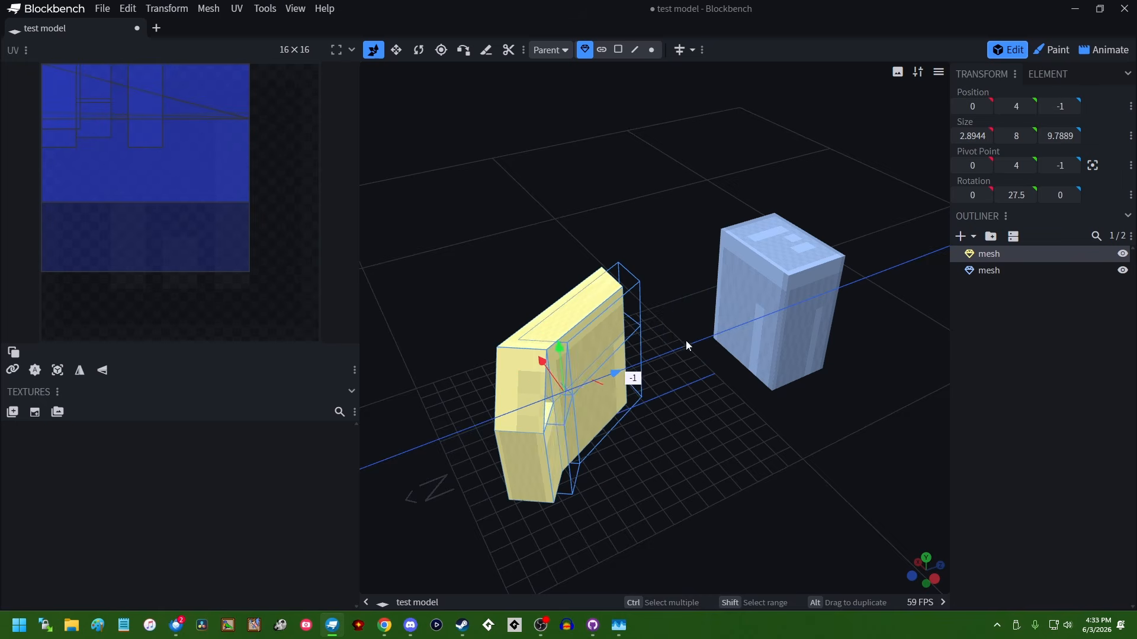
{"action": "left_click", "coordinate": [752, 311]}
{"action": "left_click_drag", "start_coordinate": [816, 286], "coordinate": [786, 290]}
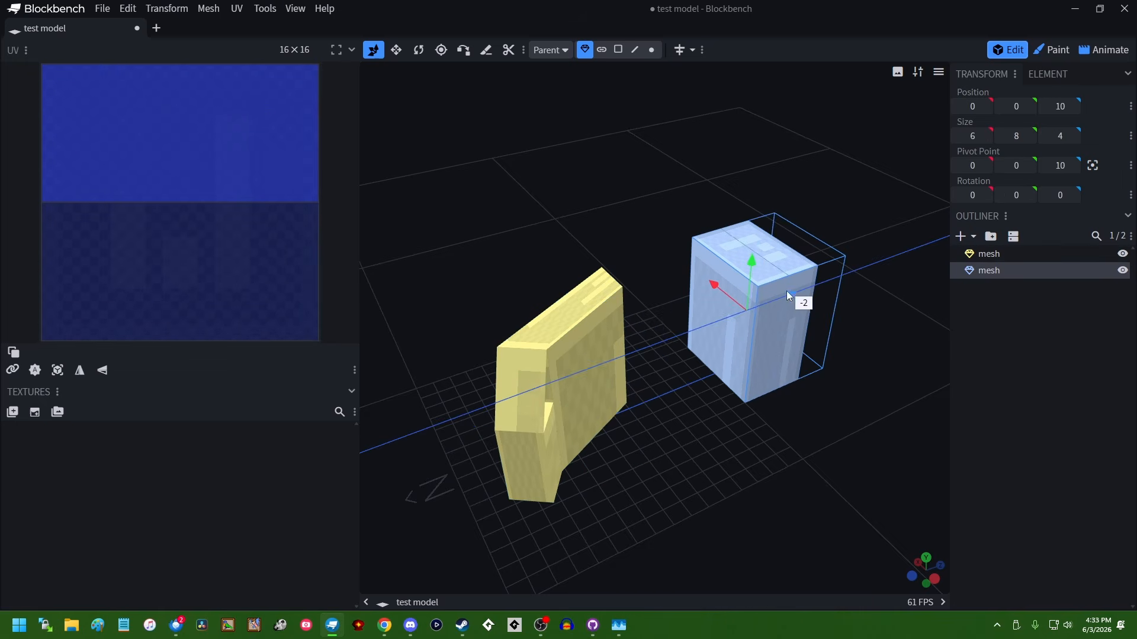
{"action": "left_click", "coordinate": [573, 356], "text": "ctrl"}
{"action": "mouse_move", "coordinate": [690, 336]}
{"action": "left_mouse_down"}
{"action": "mouse_move", "coordinate": [790, 312]}
{"action": "mouse_move", "coordinate": [685, 365]}
{"action": "mouse_move", "coordinate": [705, 343]}
{"action": "left_mouse_up"}
{"action": "left_click_drag", "start_coordinate": [821, 380], "coordinate": [976, 297]}
Step: Add a group containing both meshes and move the whole group 9 along X and 4 along Z
{"action": "right_click", "coordinate": [975, 301]}
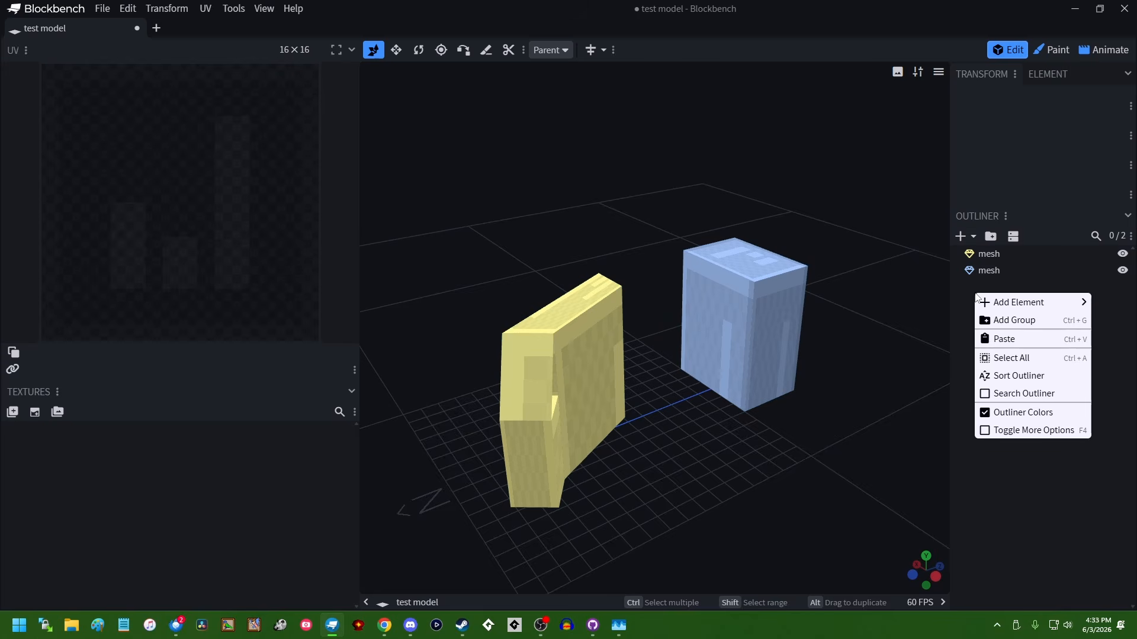
{"action": "left_click", "coordinate": [1023, 318]}
{"action": "left_click", "coordinate": [1016, 270]}
{"action": "left_click", "coordinate": [1001, 254], "text": "shift"}
{"action": "left_click_drag", "start_coordinate": [1001, 257], "coordinate": [1004, 285]}
{"action": "left_click", "coordinate": [1017, 255]}
{"action": "left_click_drag", "start_coordinate": [687, 349], "coordinate": [603, 290]}
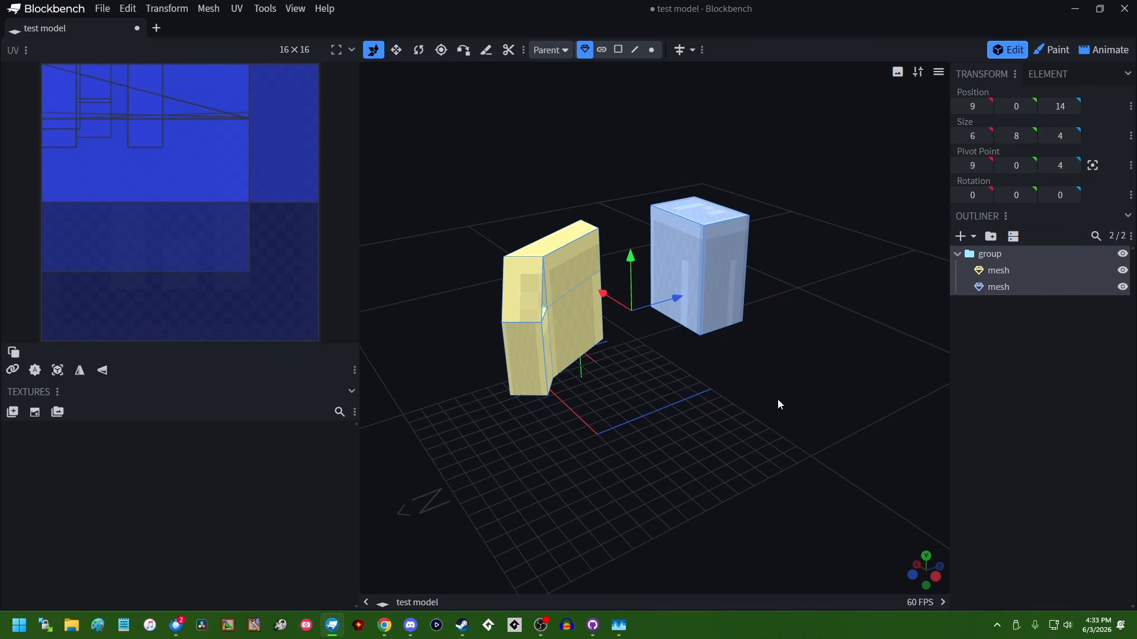
Step: Select both meshes in the group and merge them into a single mesh
{"action": "left_click", "coordinate": [1026, 272]}
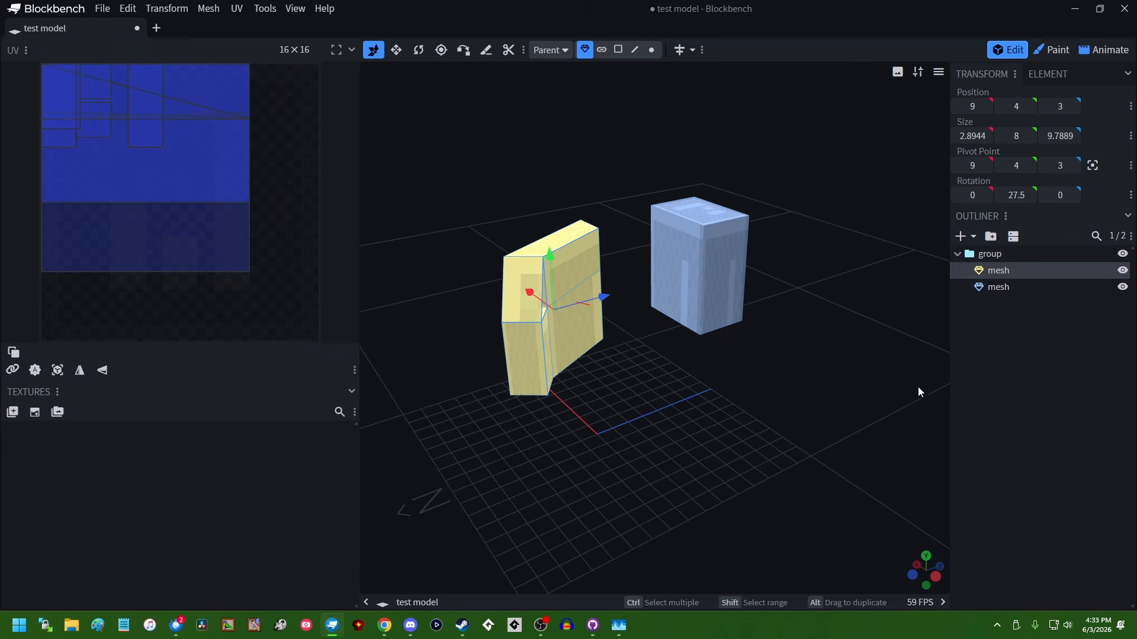
{"action": "left_click", "coordinate": [1009, 289], "text": "ctrl"}
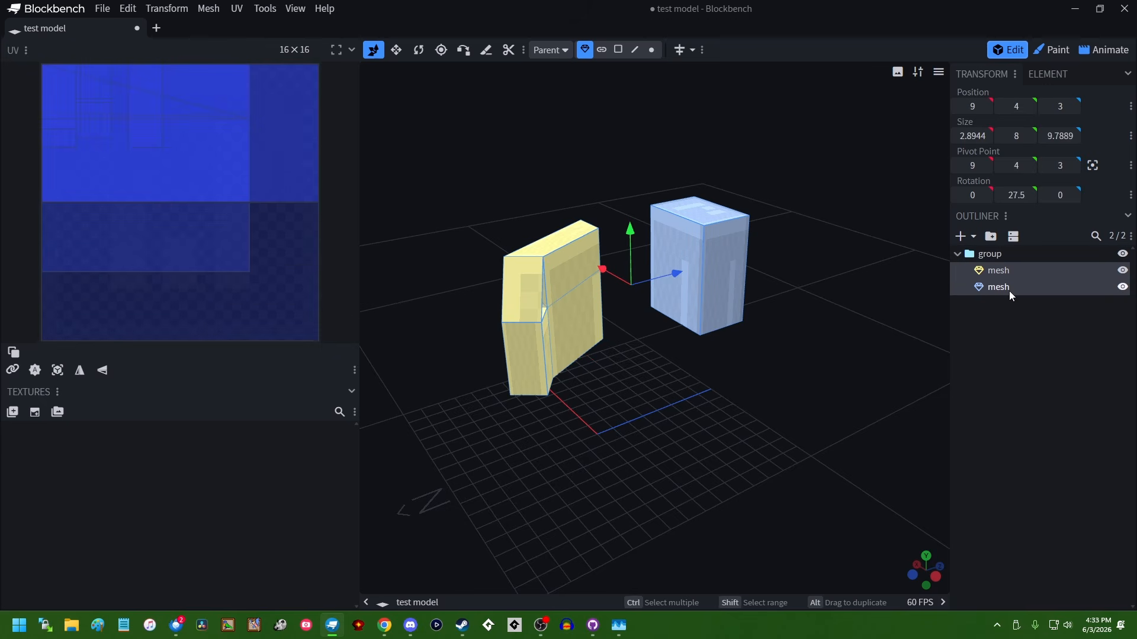
{"action": "right_click", "coordinate": [1015, 282]}
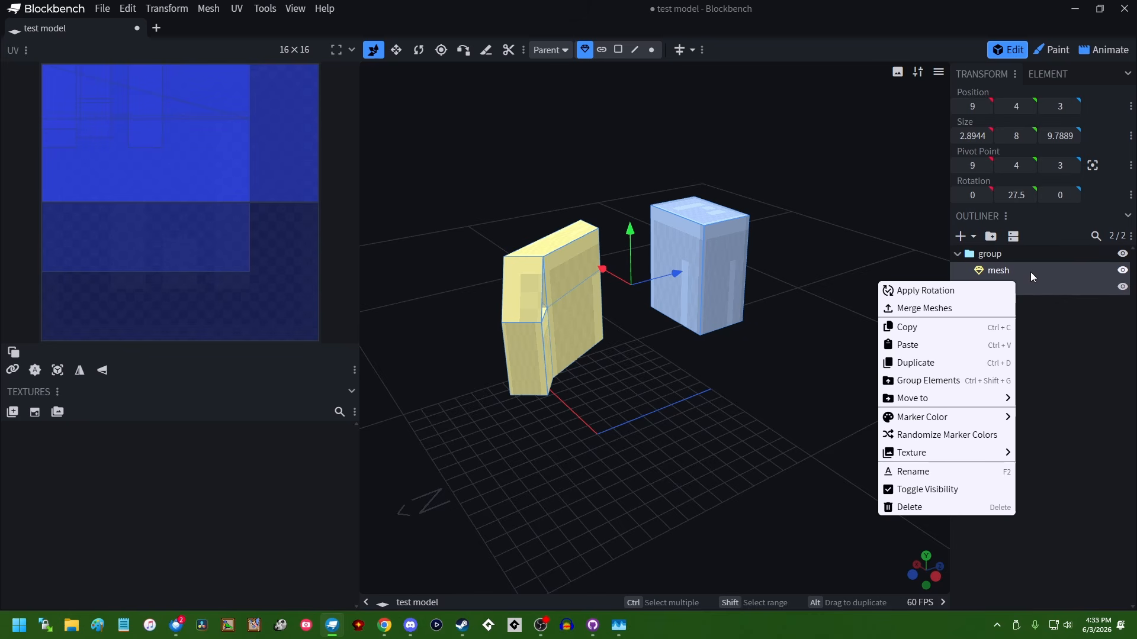
{"action": "left_click", "coordinate": [957, 308]}
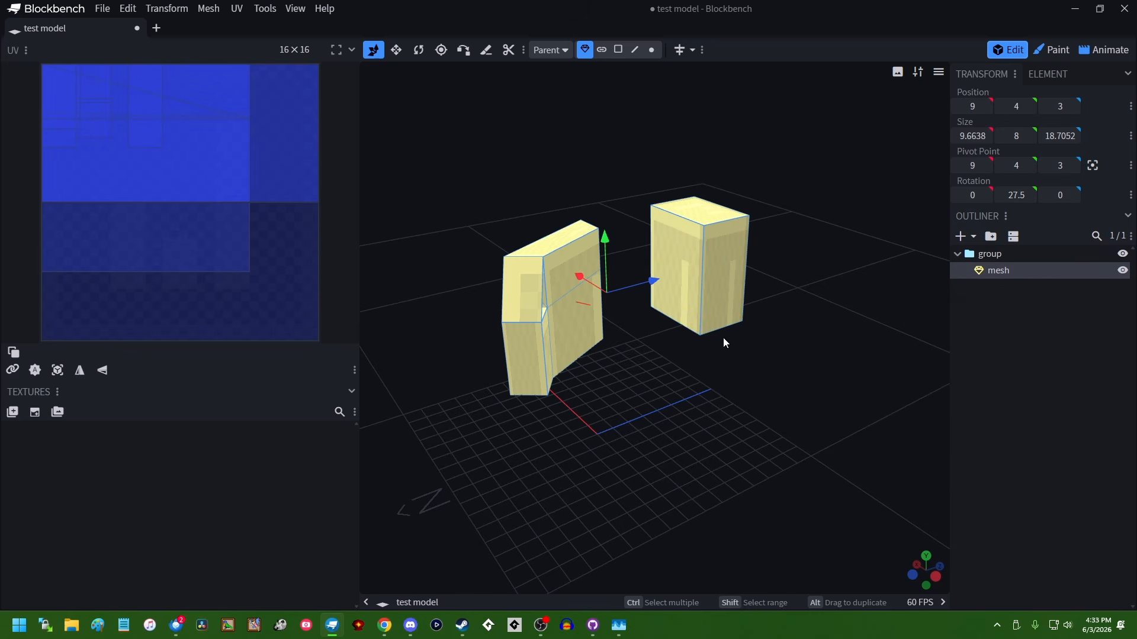
Step: Move the merged mesh to X 1 and Z -4
{"action": "left_click_drag", "start_coordinate": [723, 342], "coordinate": [696, 367]}
{"action": "left_click_drag", "start_coordinate": [694, 260], "coordinate": [576, 284]}
{"action": "left_click_drag", "start_coordinate": [566, 345], "coordinate": [594, 332]}
{"action": "scroll", "coordinate": [580, 374], "scroll_direction": "down", "scroll_amount": 4}
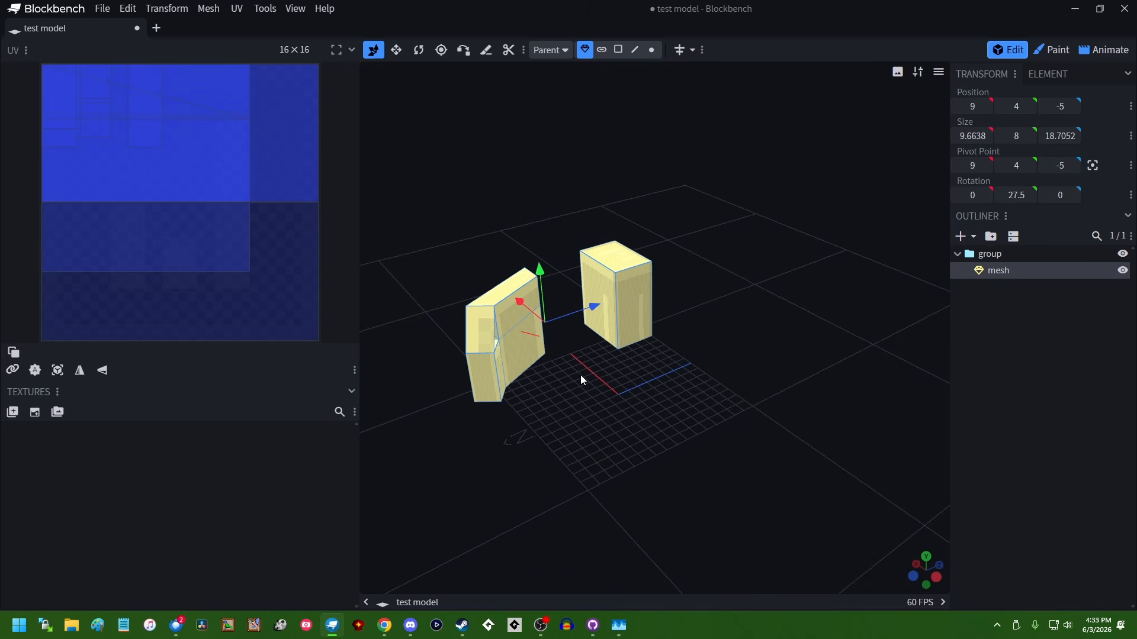
{"action": "mouse_move", "coordinate": [580, 375]}
{"action": "left_mouse_down"}
{"action": "mouse_move", "coordinate": [690, 369]}
{"action": "mouse_move", "coordinate": [508, 398]}
{"action": "mouse_move", "coordinate": [627, 394]}
{"action": "mouse_move", "coordinate": [581, 397]}
{"action": "left_mouse_up"}
{"action": "left_click_drag", "start_coordinate": [729, 399], "coordinate": [606, 469]}
{"action": "scroll", "coordinate": [552, 418], "scroll_direction": "up", "scroll_amount": 3}
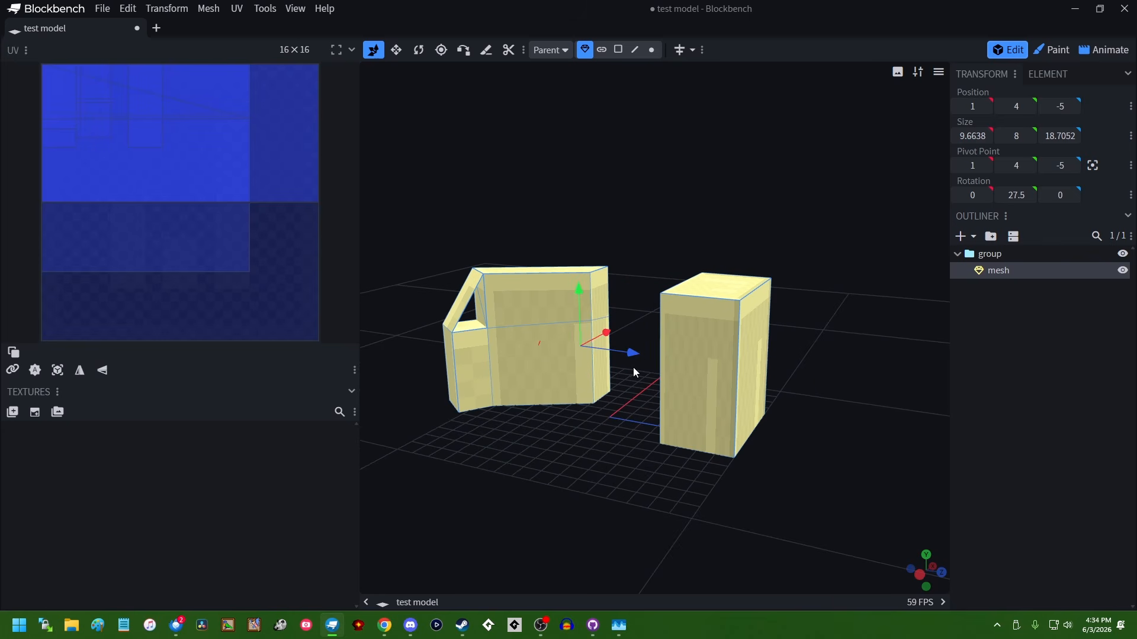
{"action": "left_click_drag", "start_coordinate": [634, 352], "coordinate": [502, 425]}
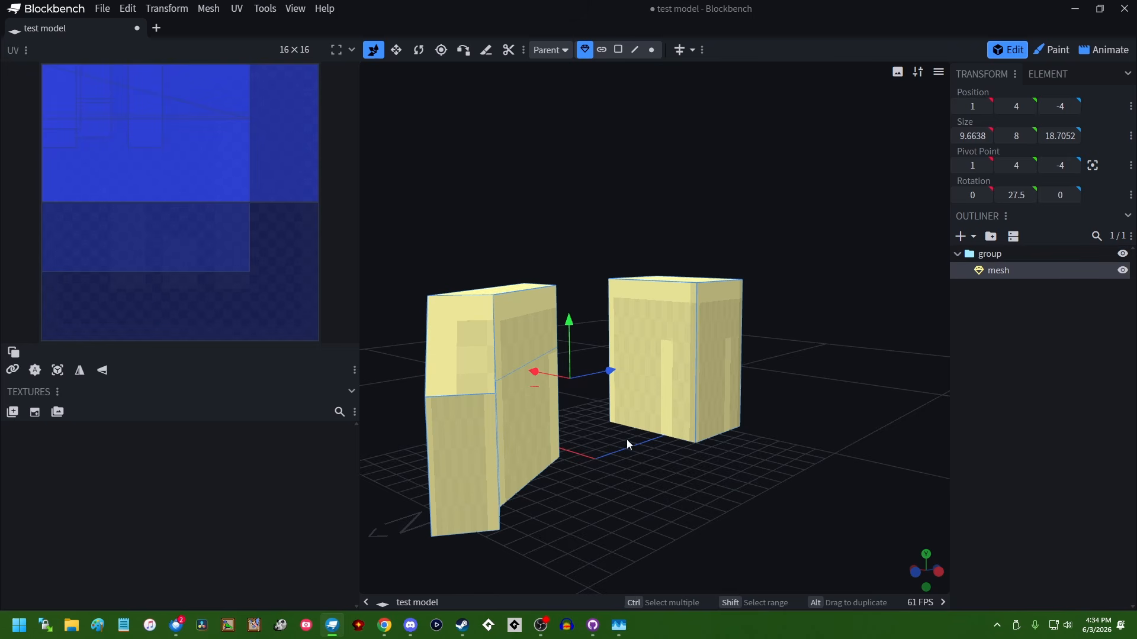
{"action": "left_click_drag", "start_coordinate": [628, 444], "coordinate": [650, 479]}
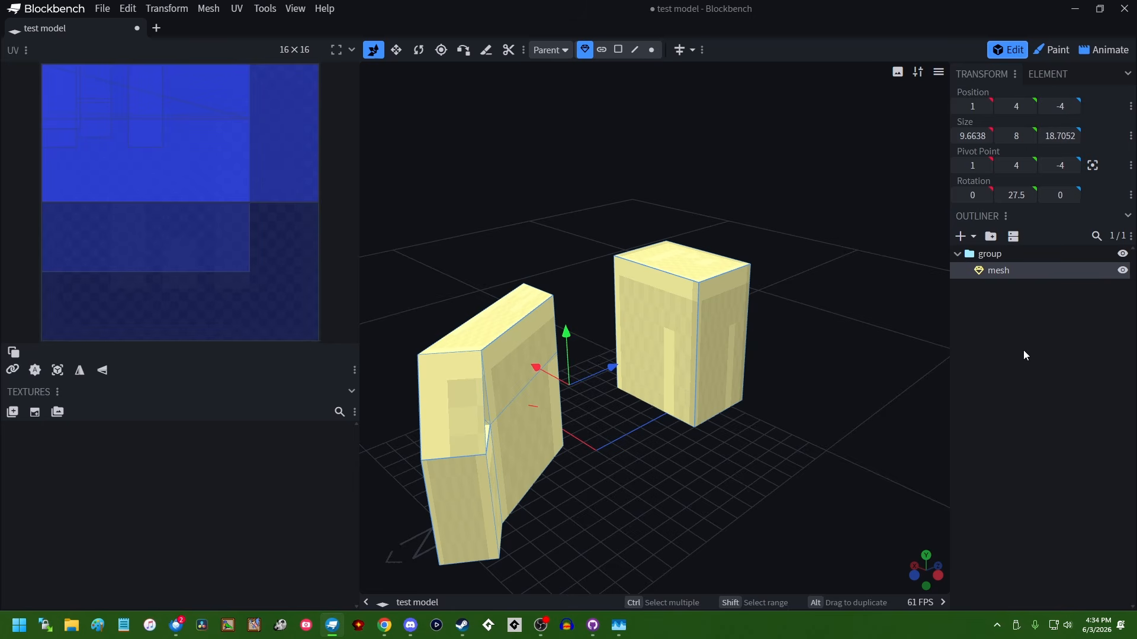
Step: Undo the moves of the merged mesh and the merge itself
{"action": "key", "text": "ctrl+z"}
{"action": "key", "text": "ctrl+z"}
{"action": "key", "text": "ctrl+z"}
{"action": "key", "text": "ctrl+z"}
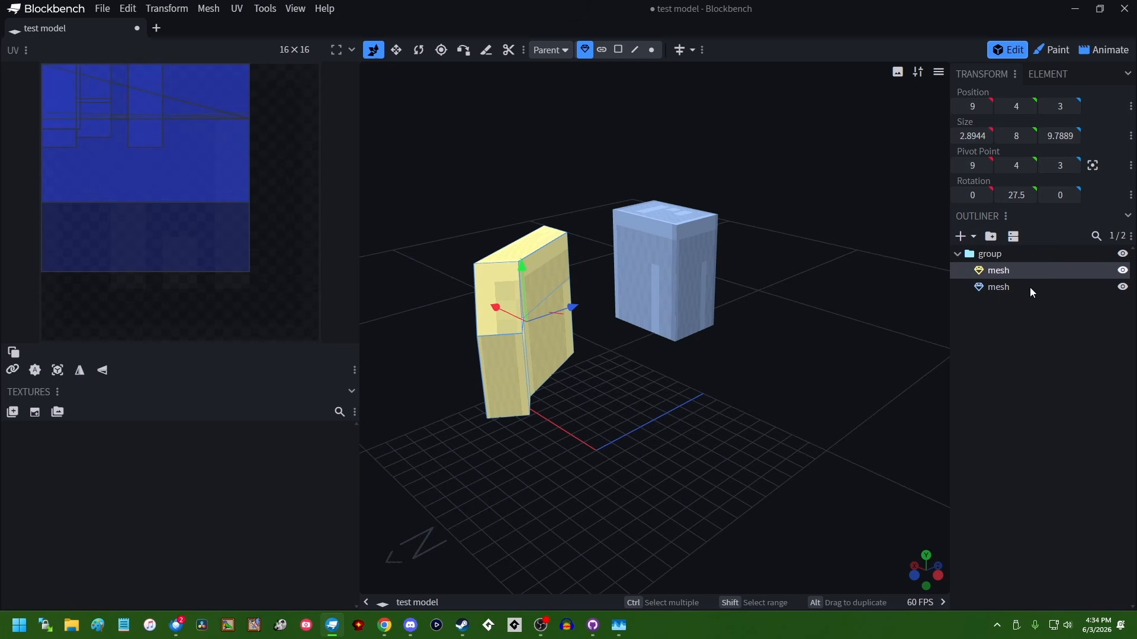
Step: In Face selection mode, box-select the faces of the first mesh's large block and split them off as a separate mesh
{"action": "left_click_drag", "start_coordinate": [847, 367], "coordinate": [716, 346]}
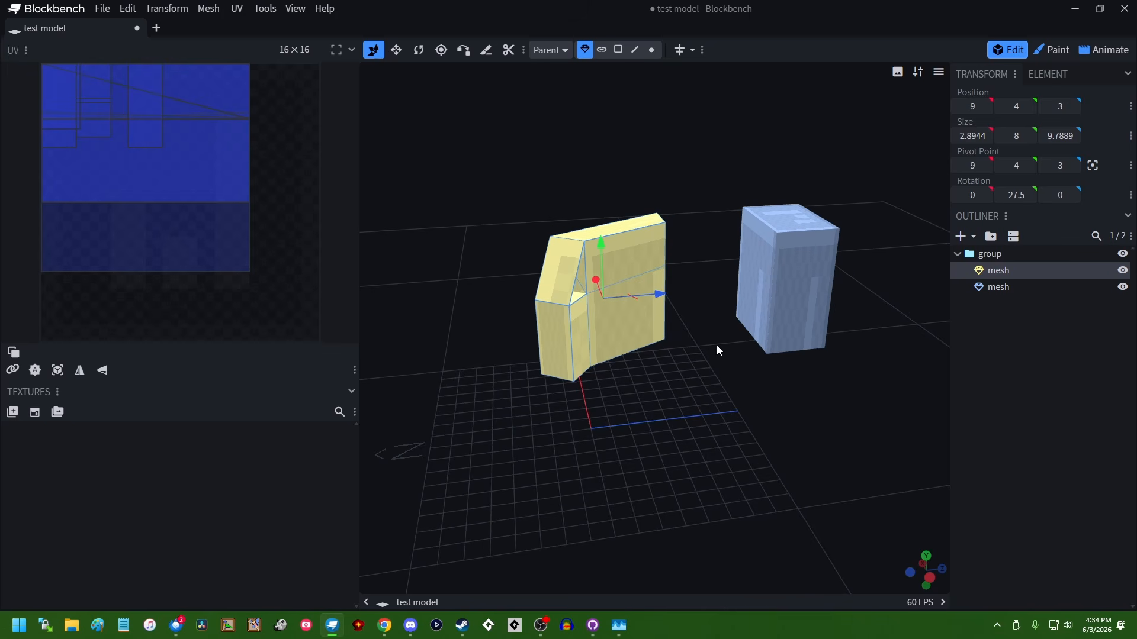
{"action": "left_click", "coordinate": [618, 49]}
{"action": "left_click_drag", "start_coordinate": [600, 188], "coordinate": [680, 322]}
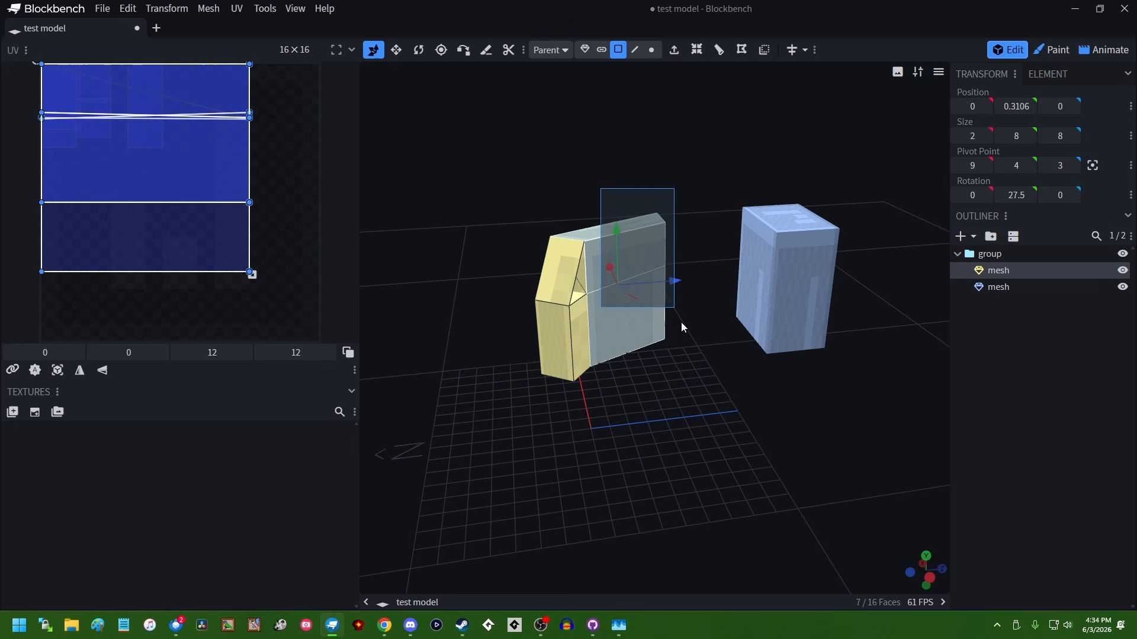
{"action": "left_click_drag", "start_coordinate": [705, 390], "coordinate": [693, 289]}
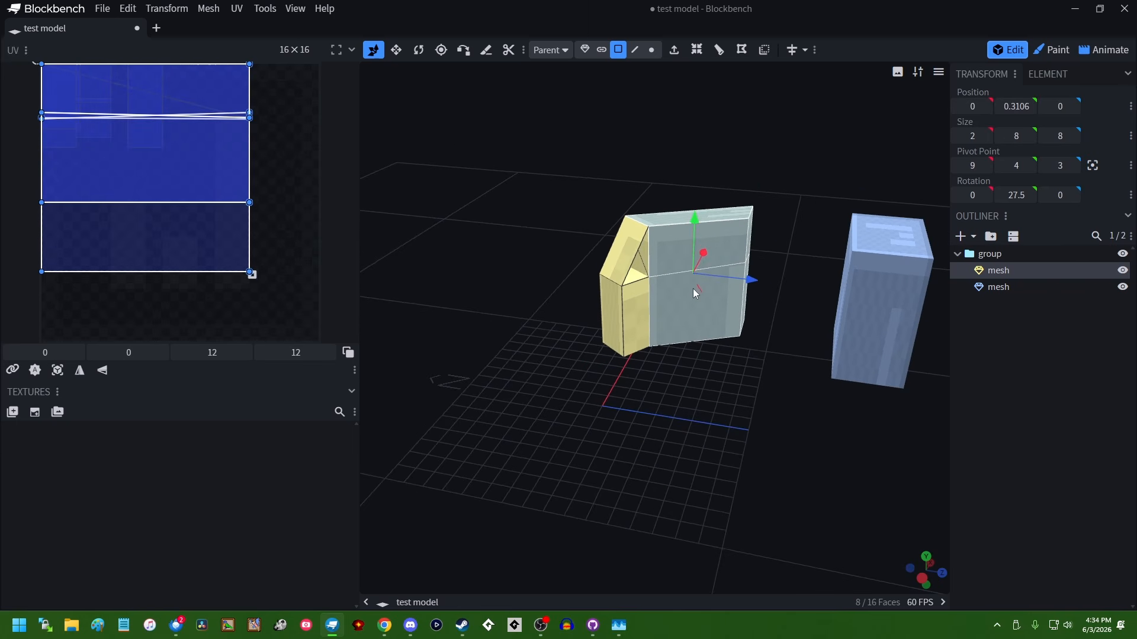
{"action": "right_click", "coordinate": [694, 291]}
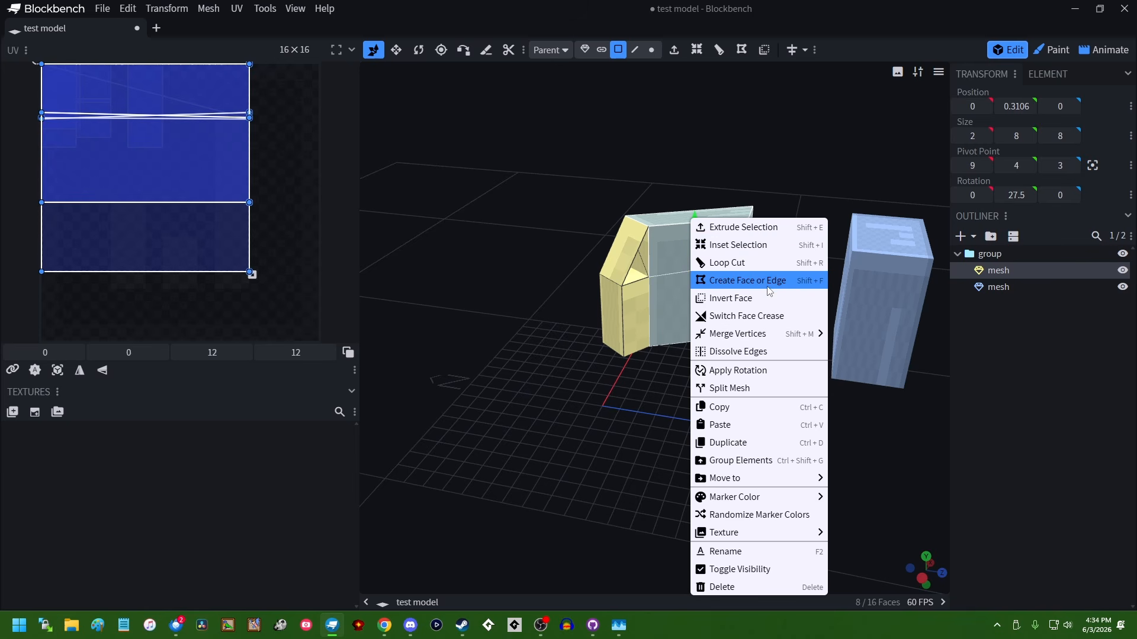
{"action": "left_click", "coordinate": [740, 389]}
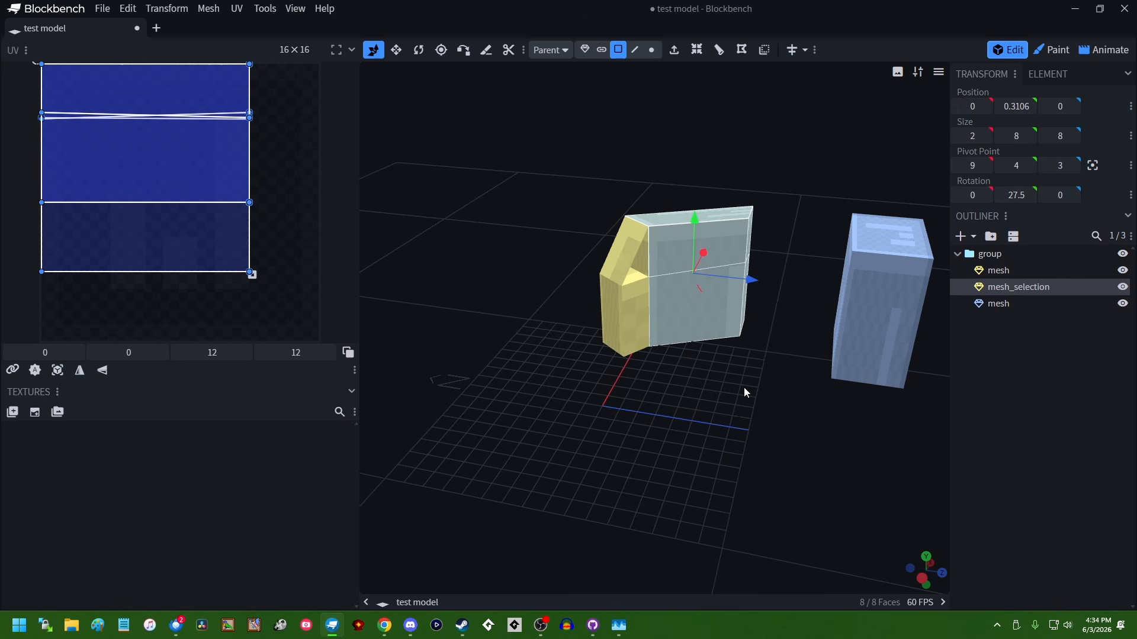
Step: Move the split-off mesh away from the remaining piece along X and Z, and select a side face of the blue cuboid
{"action": "left_click_drag", "start_coordinate": [752, 280], "coordinate": [828, 306]}
{"action": "left_click_drag", "start_coordinate": [767, 371], "coordinate": [590, 341]}
{"action": "left_click_drag", "start_coordinate": [591, 341], "coordinate": [609, 356]}
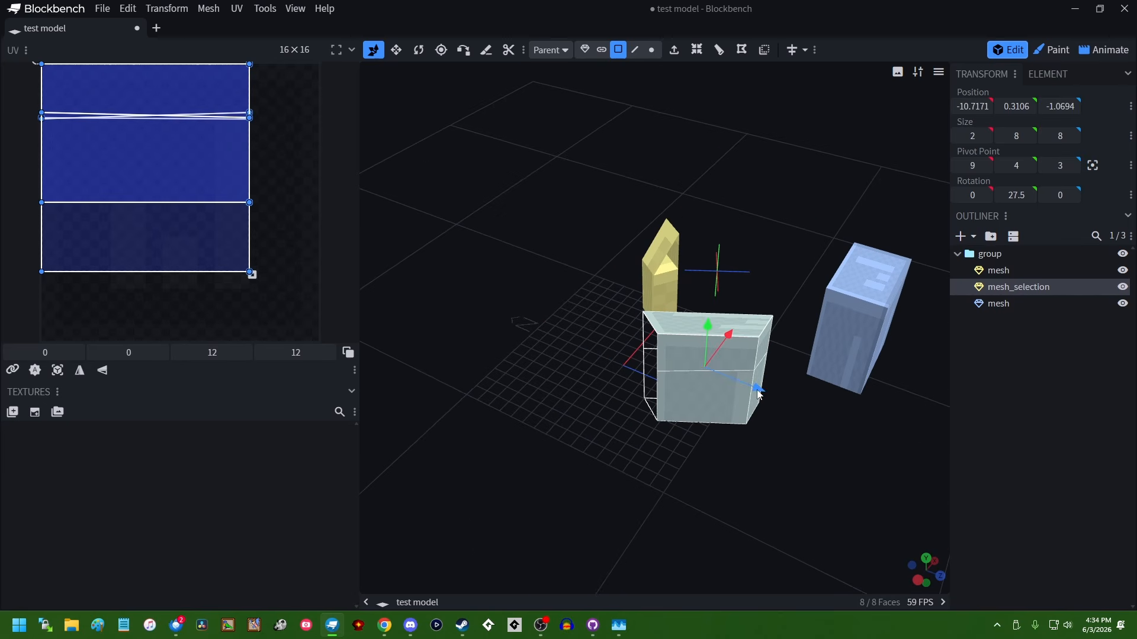
{"action": "left_click_drag", "start_coordinate": [753, 389], "coordinate": [551, 308]}
{"action": "left_click", "coordinate": [849, 339]}
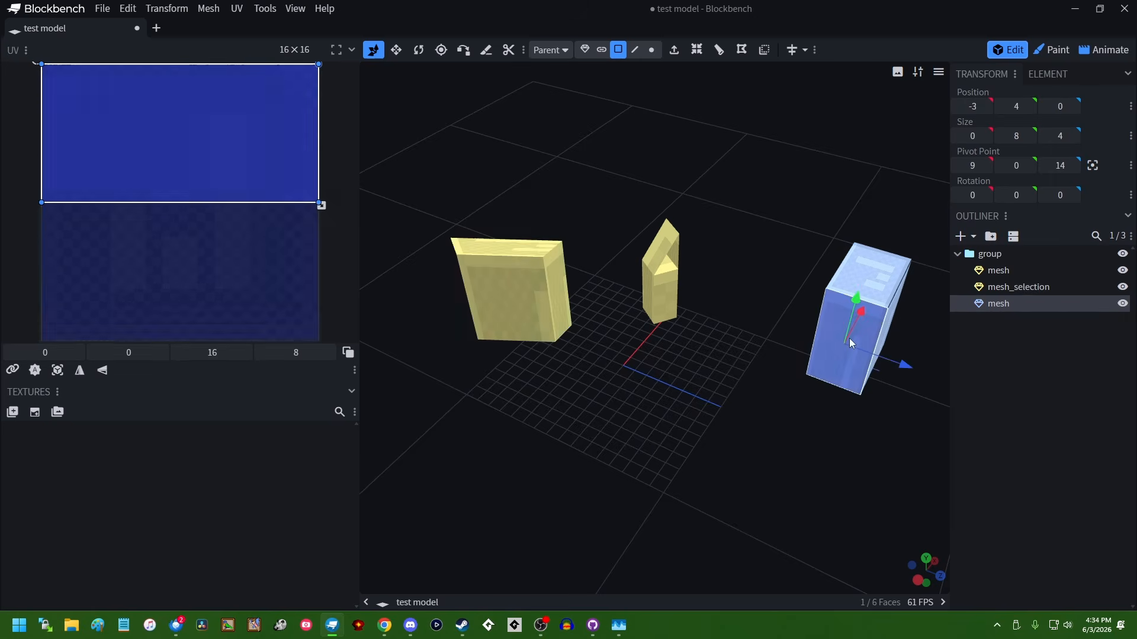
{"action": "left_click_drag", "start_coordinate": [849, 338], "coordinate": [697, 379]}
{"action": "left_click_drag", "start_coordinate": [520, 320], "coordinate": [614, 309]}
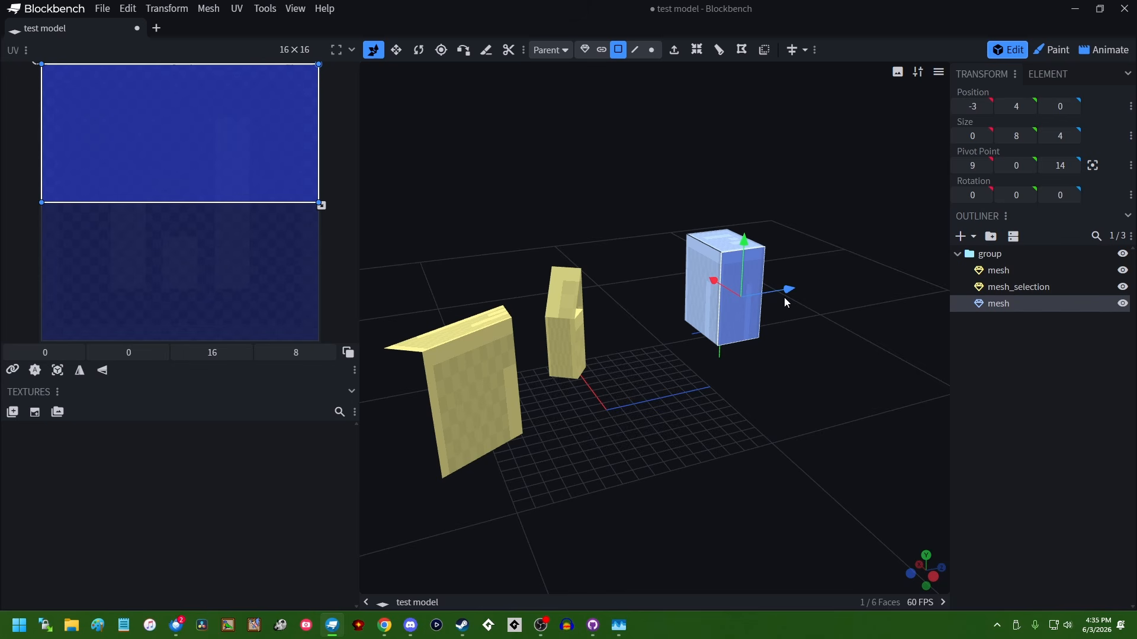
{"action": "left_click", "coordinate": [803, 52]}
{"action": "left_click_drag", "start_coordinate": [662, 151], "coordinate": [554, 377]}
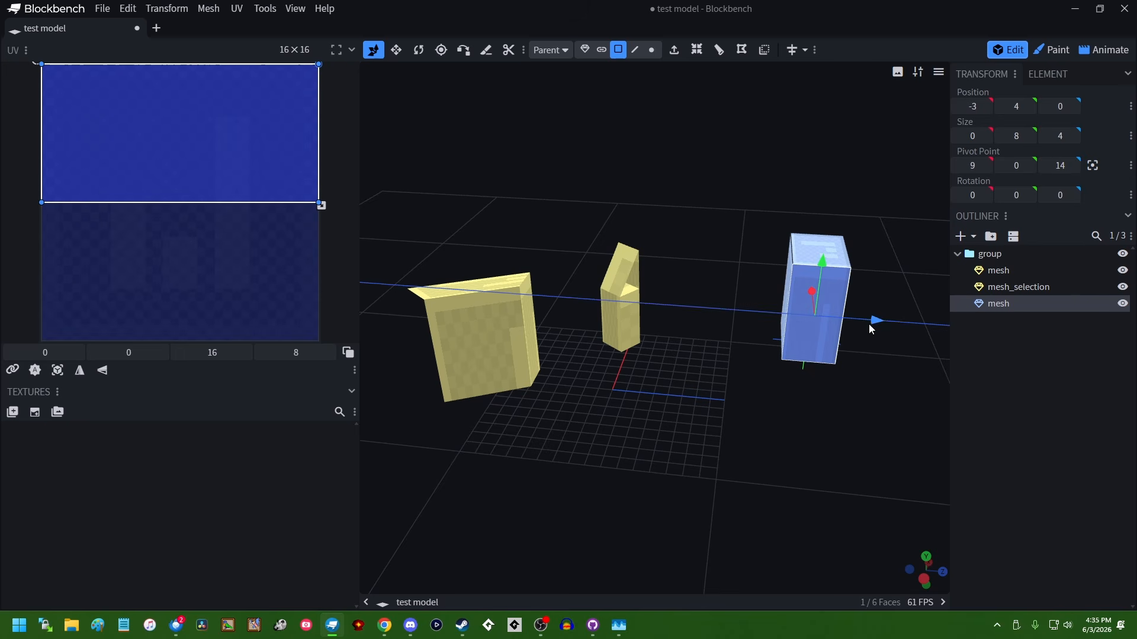
{"action": "left_click_drag", "start_coordinate": [868, 324], "coordinate": [867, 404]}
Step: Undo the moves of the split-off mesh while keeping the split
{"action": "key", "text": "ctrl+z"}
{"action": "key", "text": "ctrl+z"}
{"action": "key", "text": "ctrl+z"}
{"action": "key", "text": "ctrl+z"}
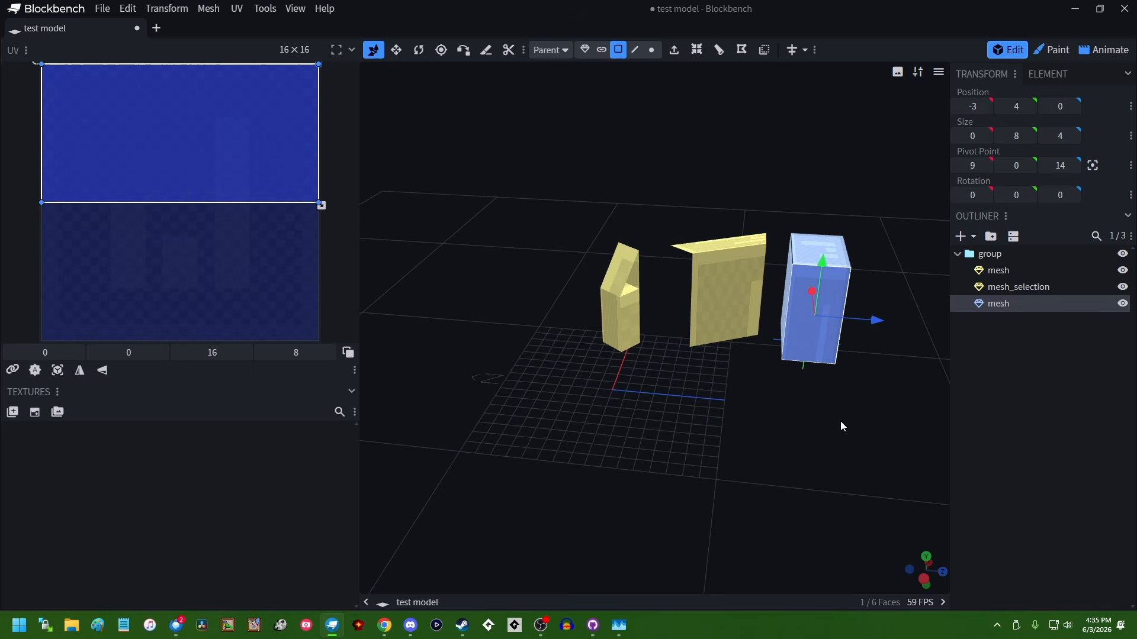
Step: Try the Circle and Sphere shapes for a new mesh, and add a torus with diameter 16, 12 sides, thickness 4 and 8 minor sides
{"action": "left_click", "coordinate": [128, 8]}
{"action": "left_click", "coordinate": [167, 86]}
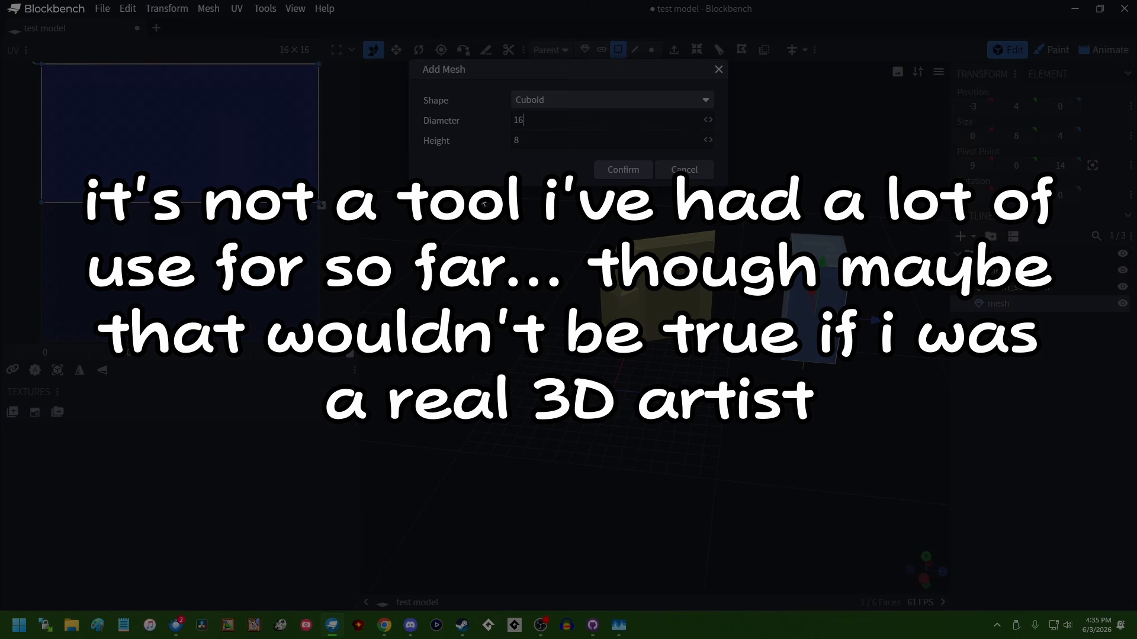
{"action": "left_click", "coordinate": [627, 101]}
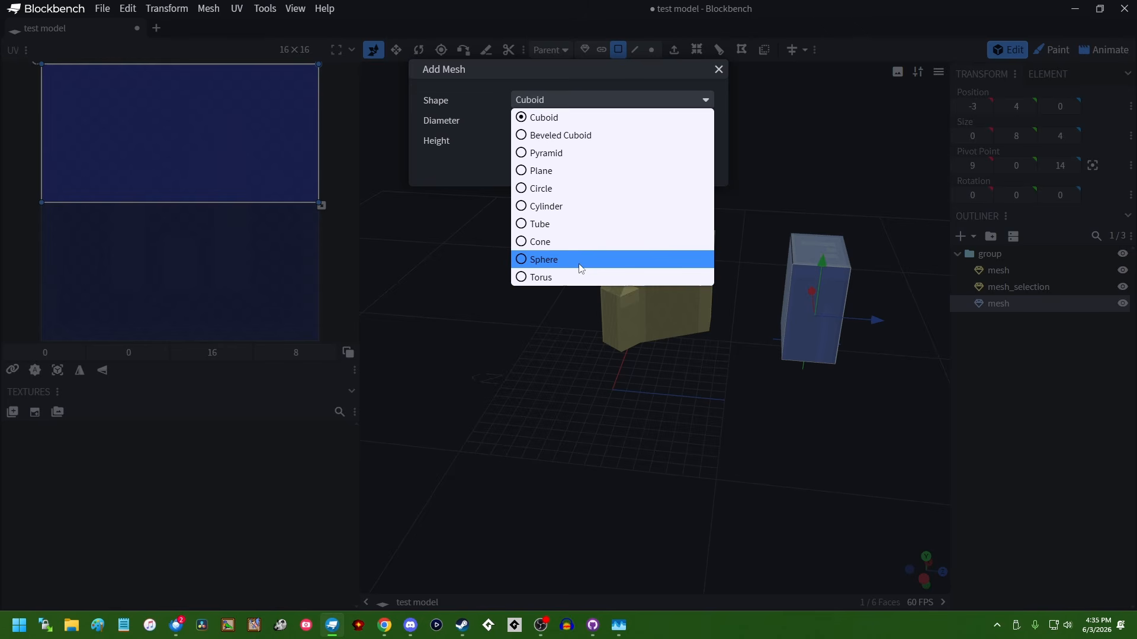
{"action": "left_click", "coordinate": [578, 189]}
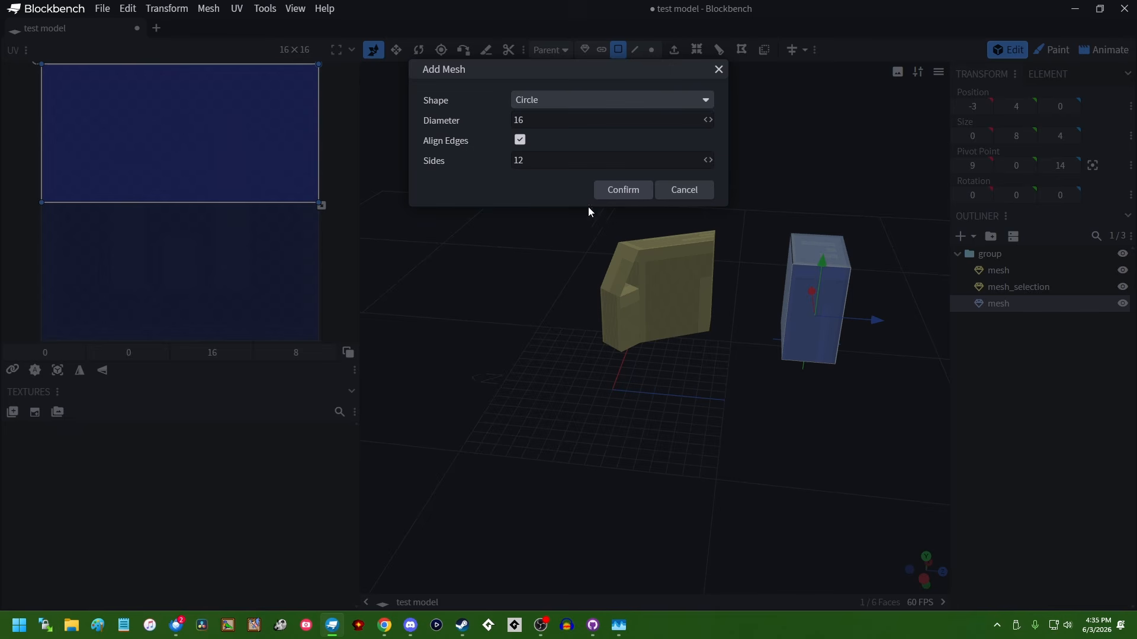
{"action": "left_click", "coordinate": [570, 110]}
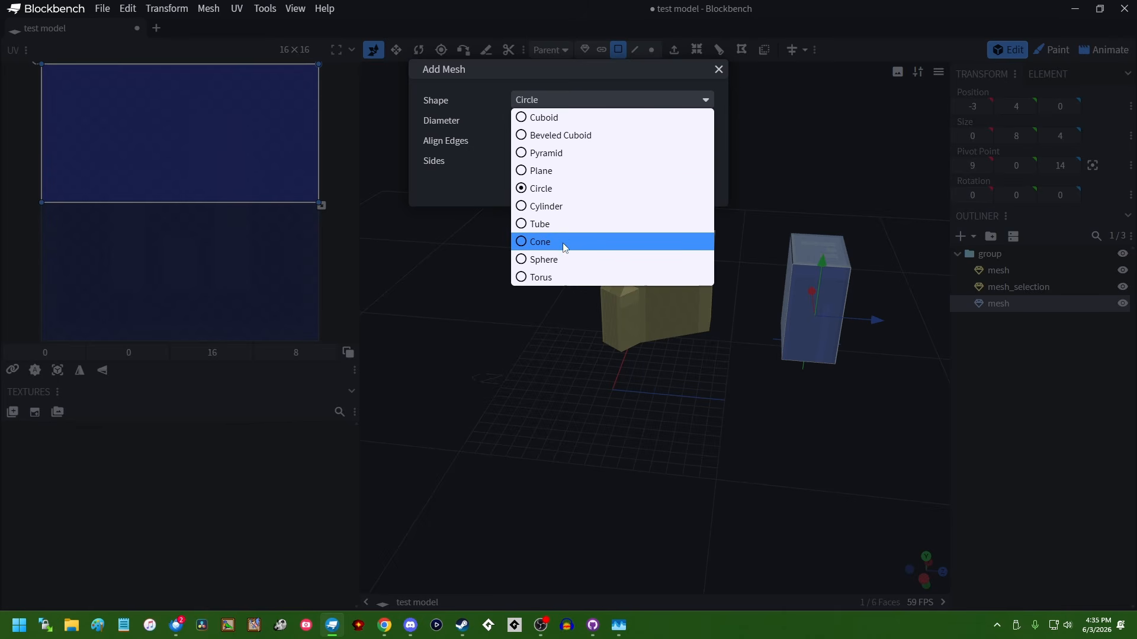
{"action": "left_click", "coordinate": [558, 259]}
{"action": "left_click", "coordinate": [574, 112]}
{"action": "left_click", "coordinate": [577, 277]}
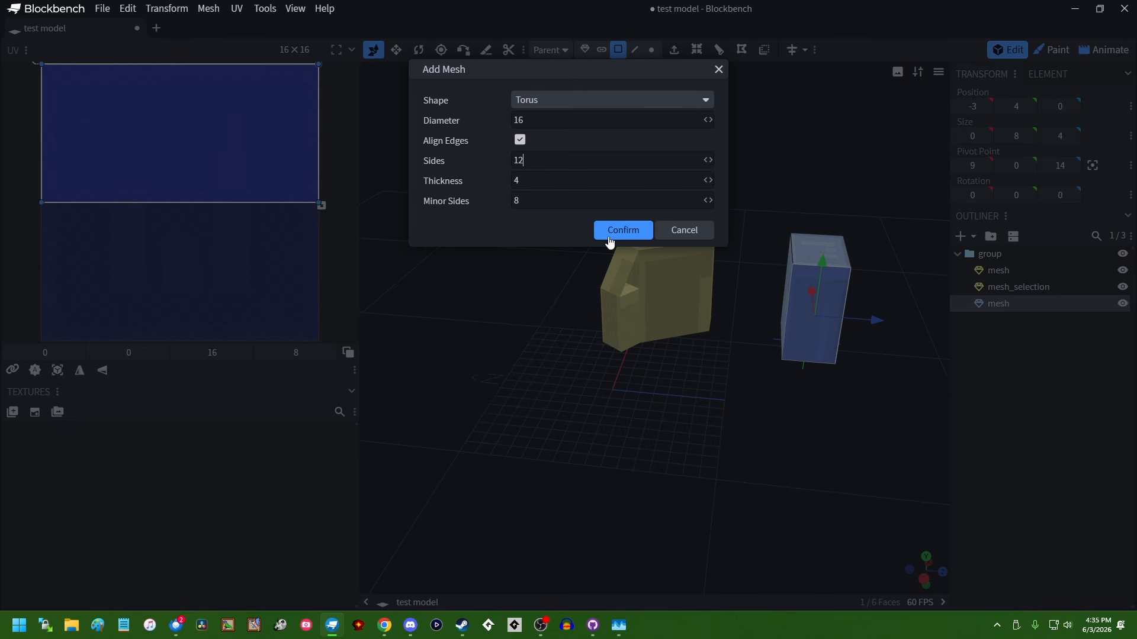
{"action": "left_click", "coordinate": [628, 232]}
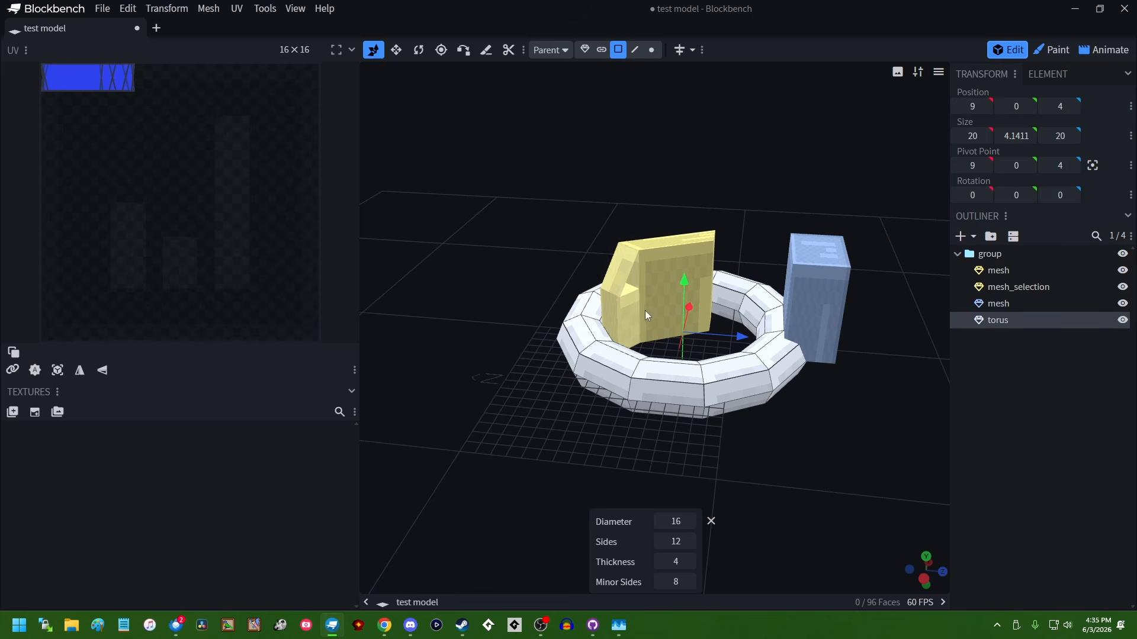
Step: View the torus from above and raise its number of sides to 36
{"action": "left_click_drag", "start_coordinate": [693, 461], "coordinate": [714, 411]}
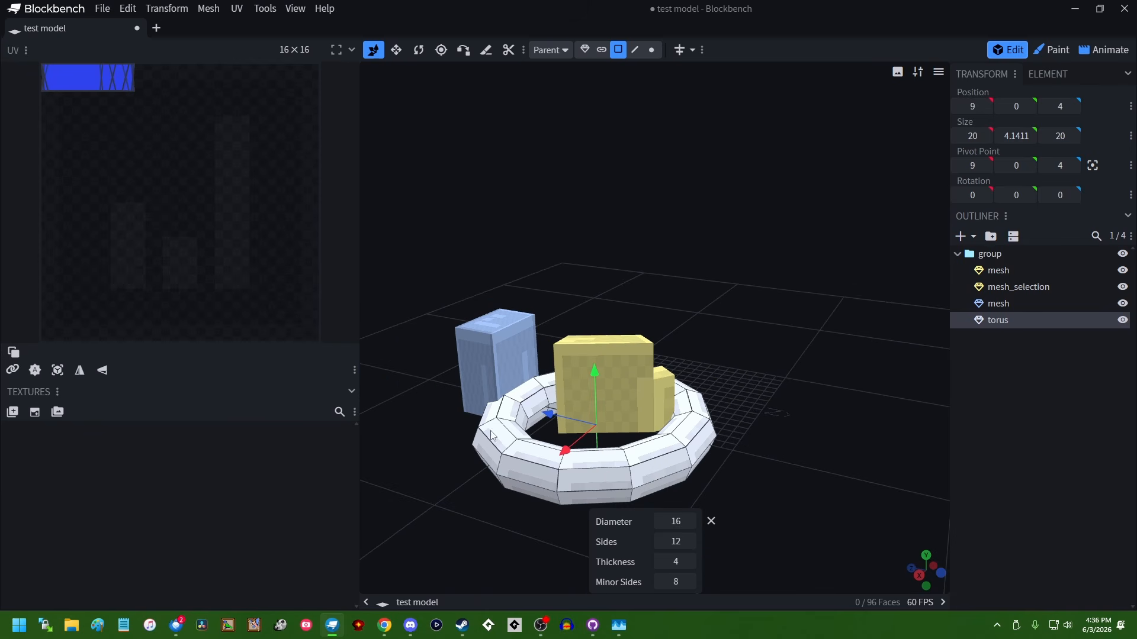
{"action": "left_click_drag", "start_coordinate": [491, 435], "coordinate": [618, 557]}
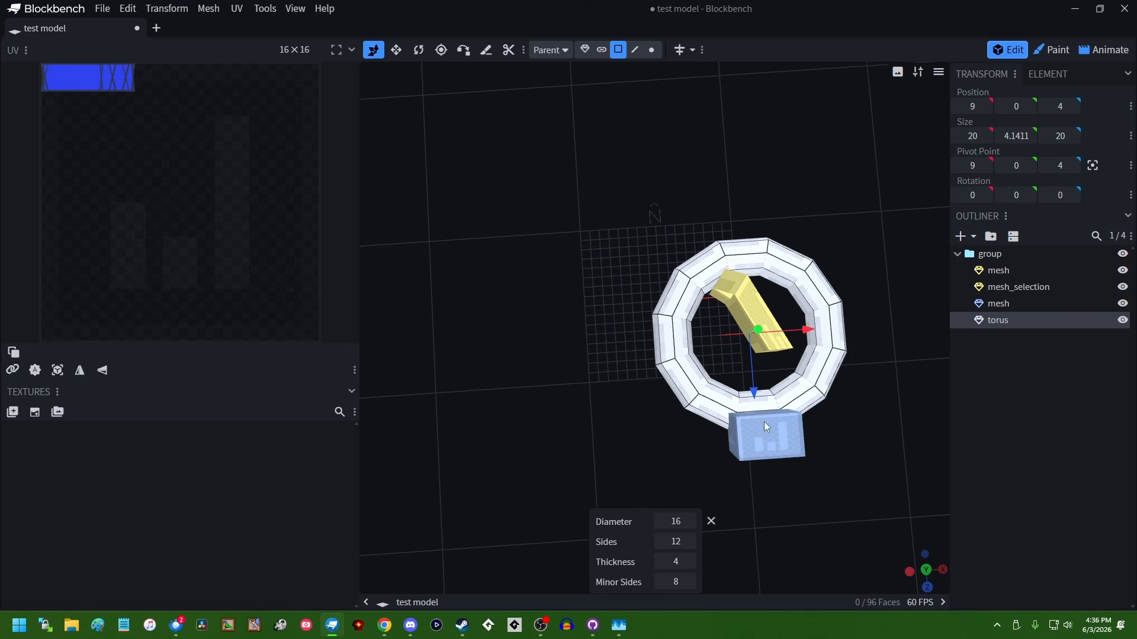
{"action": "left_click", "coordinate": [690, 542]}
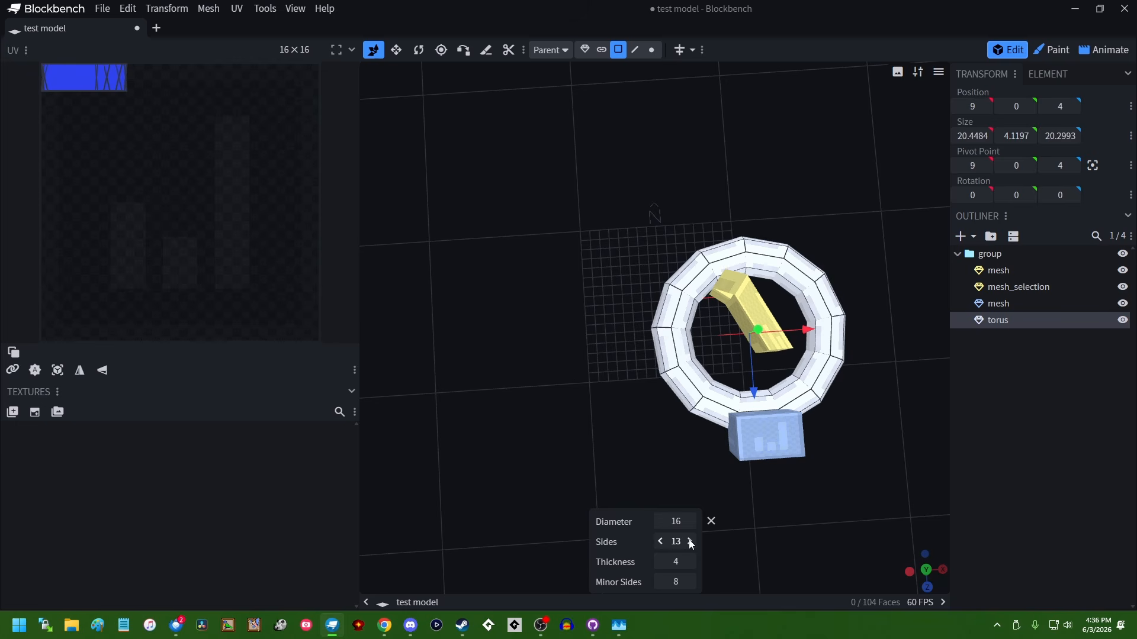
{"action": "left_click", "coordinate": [690, 541]}
{"action": "left_click", "coordinate": [690, 541]}
{"action": "left_click", "coordinate": [690, 542]}
{"action": "left_click", "coordinate": [690, 542]}
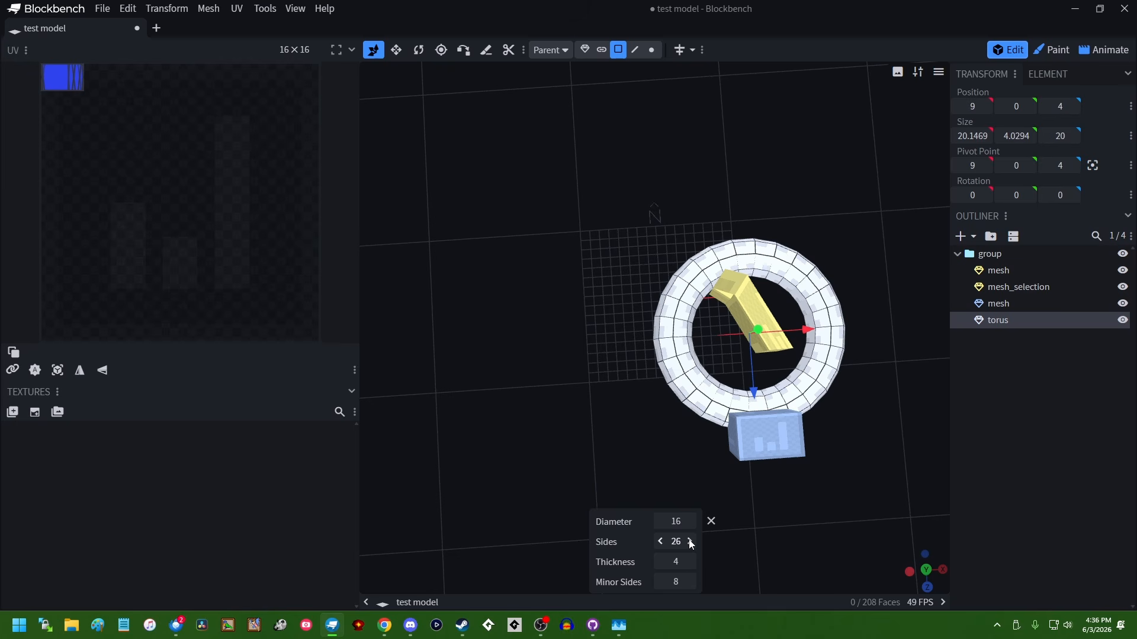
{"action": "left_click", "coordinate": [690, 542]}
{"action": "left_click", "coordinate": [689, 542]}
{"action": "left_click", "coordinate": [690, 542]}
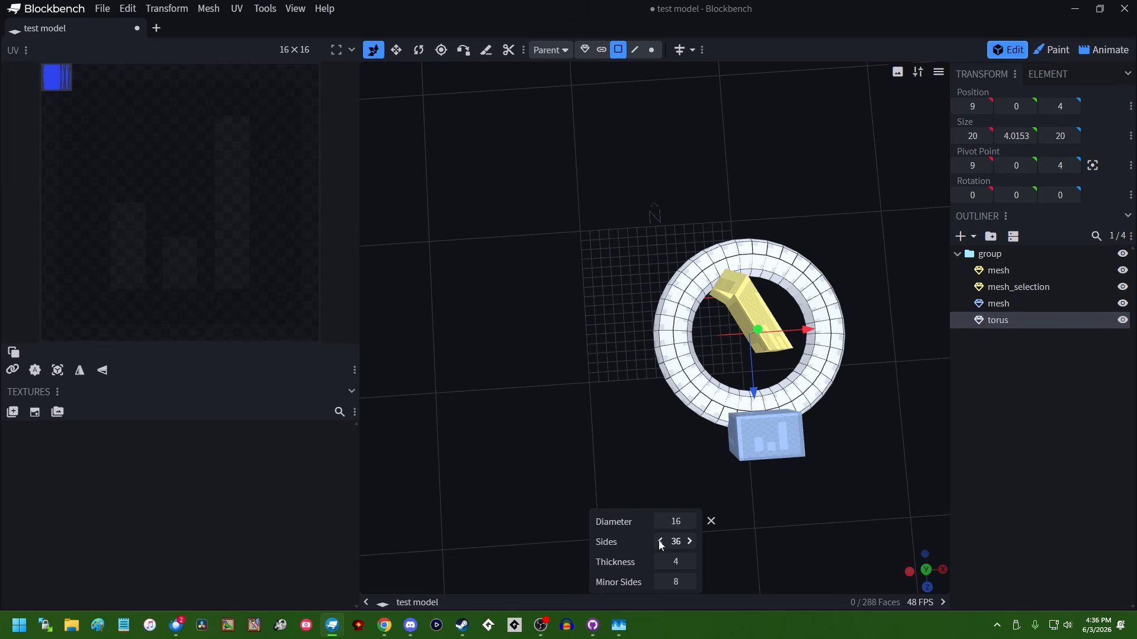
Step: Reduce the torus's number of sides to 5 and finally to 4, giving it a square frame shape
{"action": "left_click", "coordinate": [660, 542]}
{"action": "left_click", "coordinate": [661, 542]}
{"action": "left_click", "coordinate": [660, 542]}
{"action": "left_click", "coordinate": [661, 542]}
{"action": "left_click", "coordinate": [660, 542]}
{"action": "left_click", "coordinate": [661, 542]}
{"action": "left_click", "coordinate": [661, 541]}
{"action": "left_click", "coordinate": [660, 542]}
{"action": "left_click", "coordinate": [661, 542]}
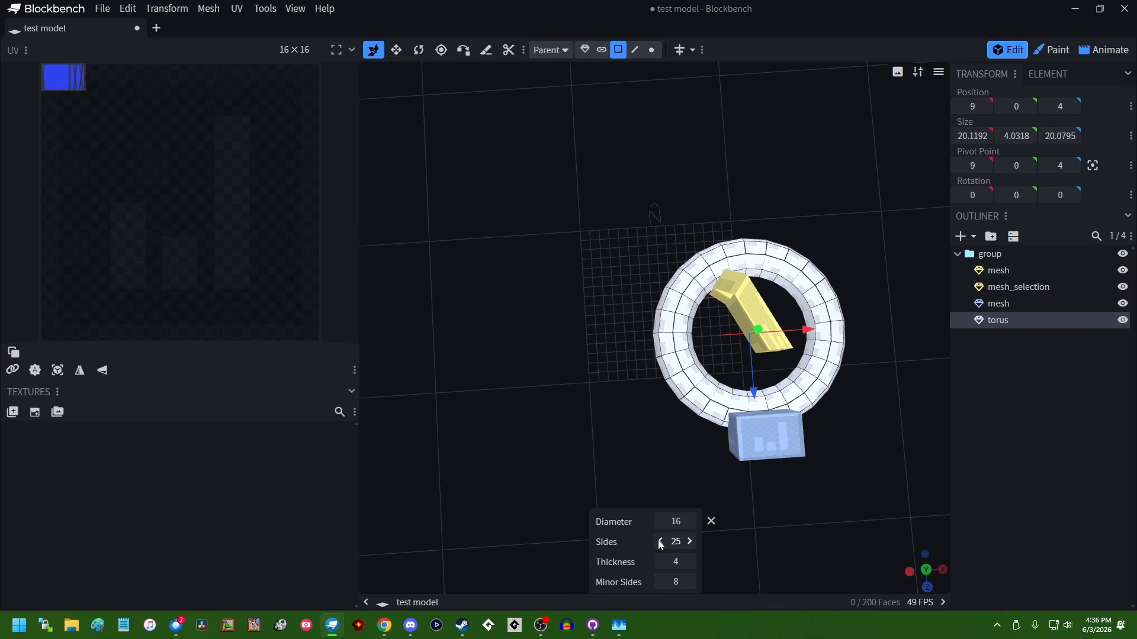
{"action": "left_click", "coordinate": [661, 542]}
{"action": "left_click", "coordinate": [660, 542]}
{"action": "left_click", "coordinate": [660, 542]}
{"action": "left_click", "coordinate": [660, 542]}
{"action": "left_click", "coordinate": [660, 542]}
{"action": "left_click", "coordinate": [661, 542]}
{"action": "left_click", "coordinate": [661, 541]}
{"action": "left_click", "coordinate": [660, 542]}
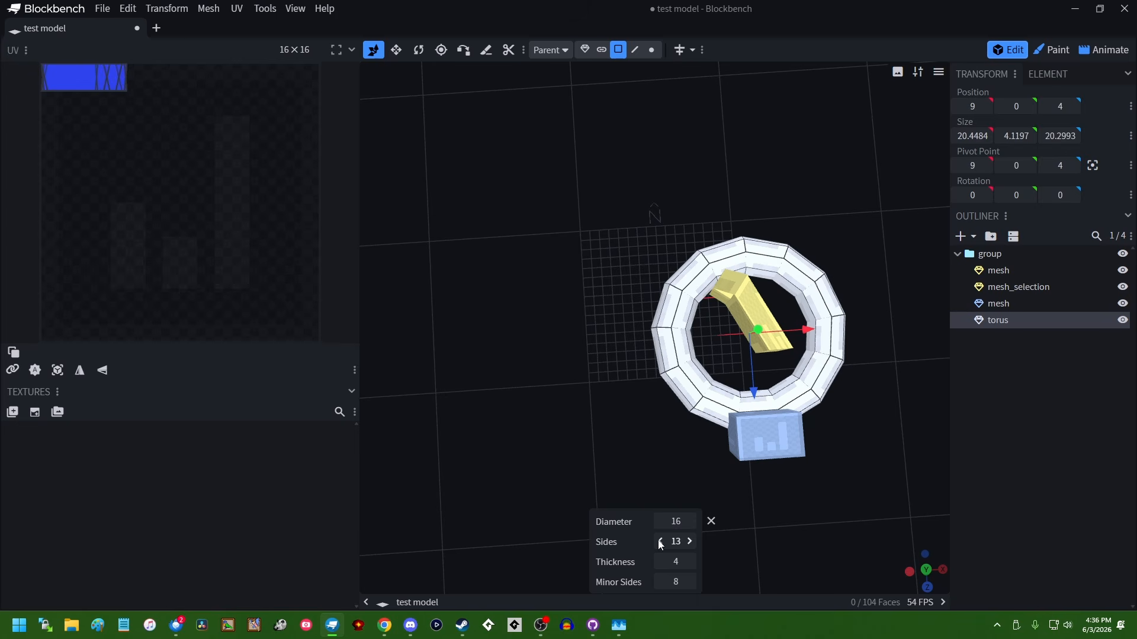
{"action": "left_click", "coordinate": [660, 542]}
{"action": "left_click", "coordinate": [661, 542]}
{"action": "left_click", "coordinate": [660, 541]}
{"action": "left_click", "coordinate": [661, 541]}
{"action": "left_click", "coordinate": [660, 542]}
{"action": "left_click", "coordinate": [660, 542]}
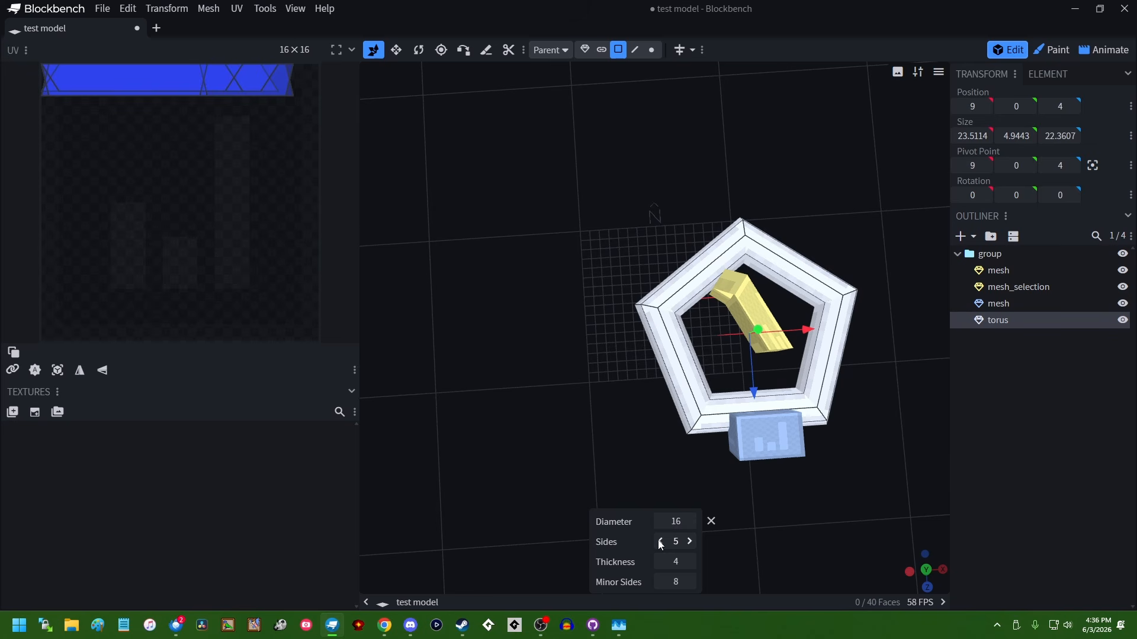
{"action": "left_click_drag", "start_coordinate": [625, 422], "coordinate": [663, 428]}
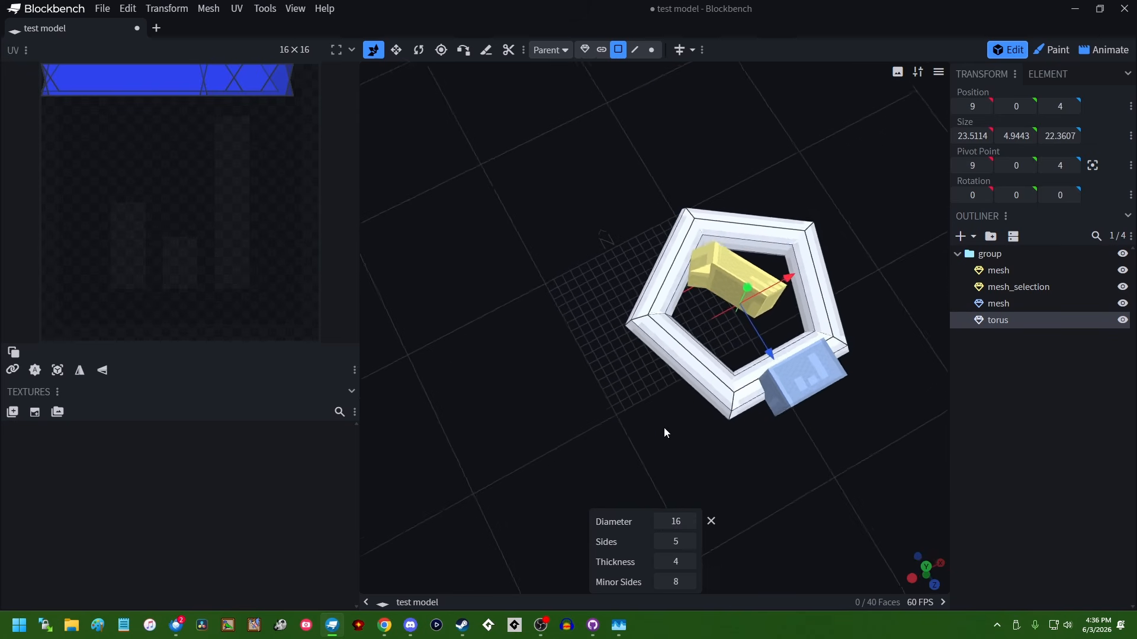
{"action": "left_click", "coordinate": [660, 541]}
{"action": "left_click_drag", "start_coordinate": [639, 491], "coordinate": [684, 212]}
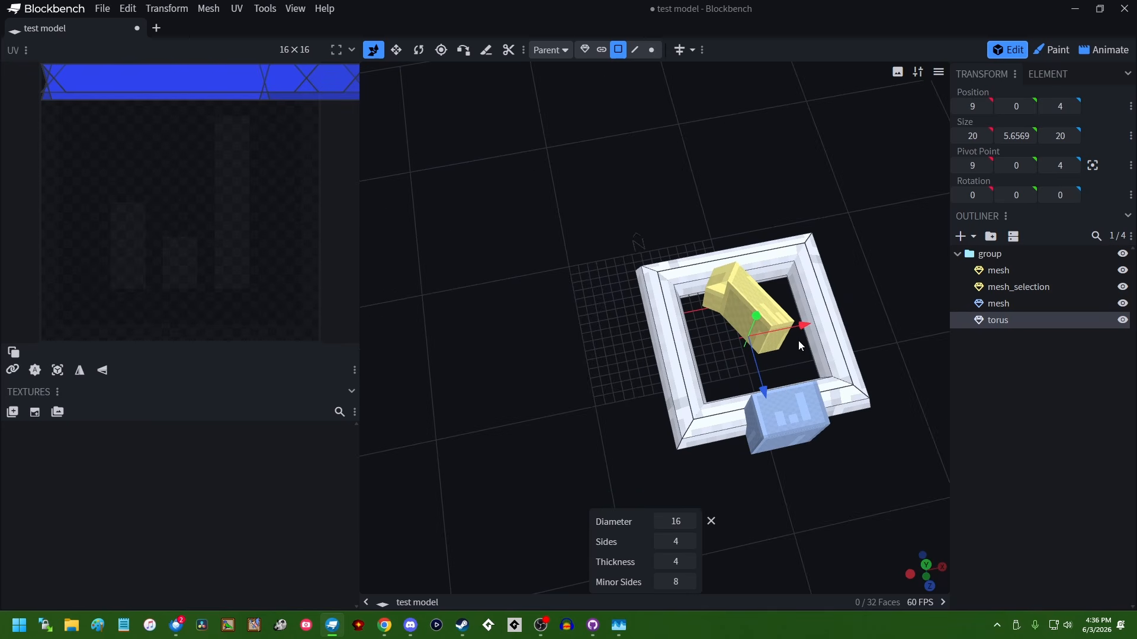
Step: Raise the torus's thickness to 8 and return it to 4
{"action": "left_click_drag", "start_coordinate": [889, 411], "coordinate": [865, 469]}
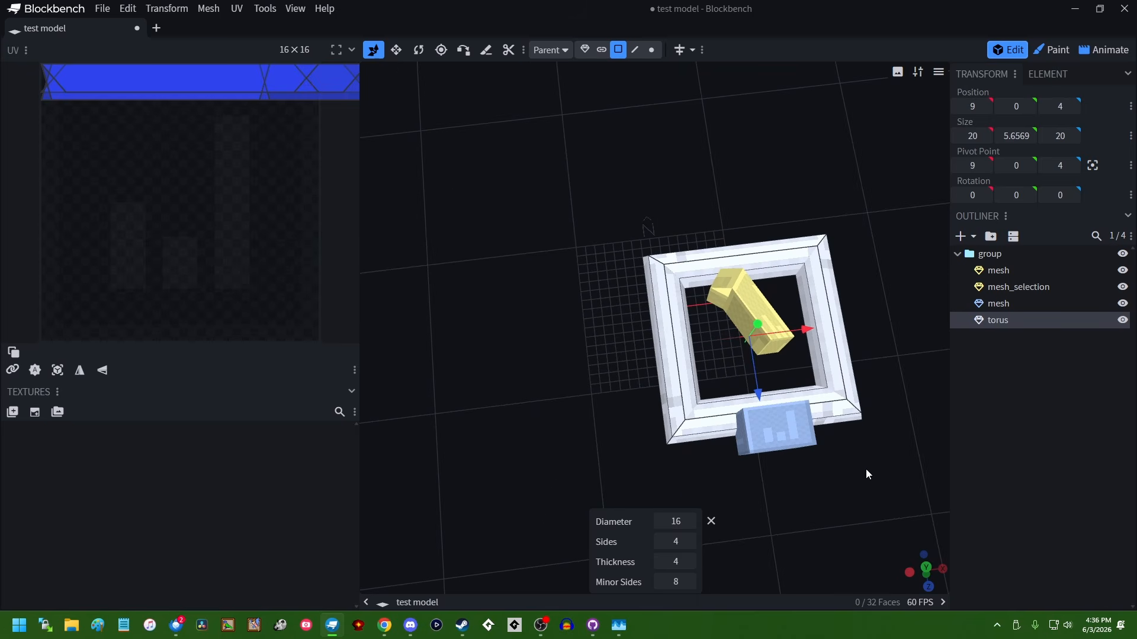
{"action": "left_click", "coordinate": [689, 561]}
{"action": "left_click", "coordinate": [689, 561]}
{"action": "left_click", "coordinate": [690, 562]}
{"action": "left_click", "coordinate": [689, 562]}
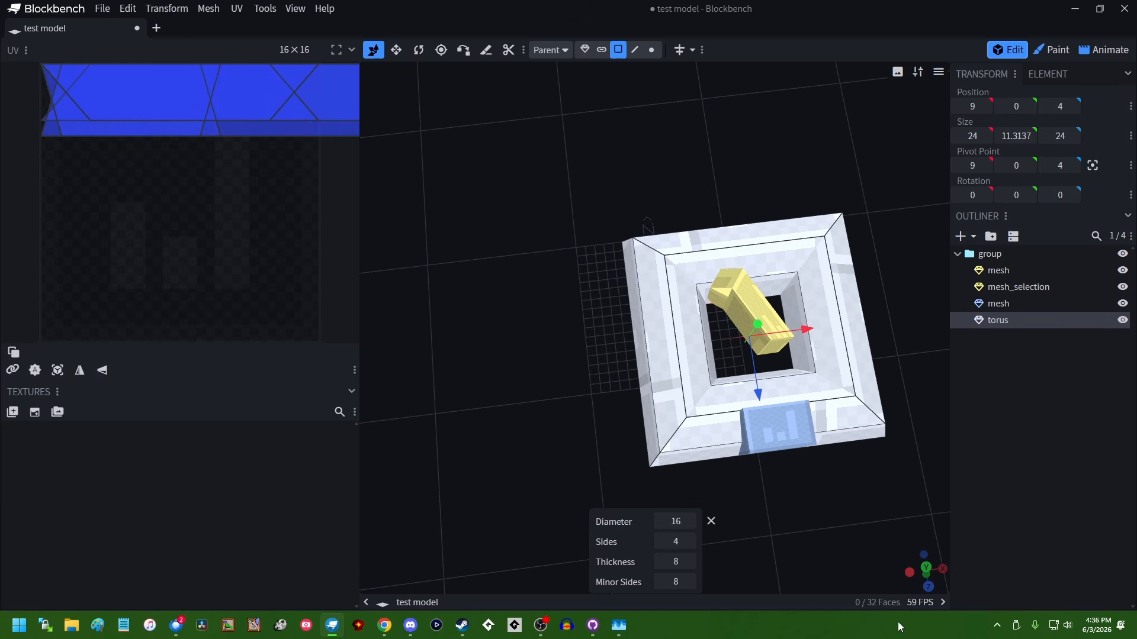
{"action": "left_click", "coordinate": [661, 561]}
{"action": "left_click", "coordinate": [661, 561]}
{"action": "left_click", "coordinate": [661, 561]}
{"action": "left_click", "coordinate": [661, 561]}
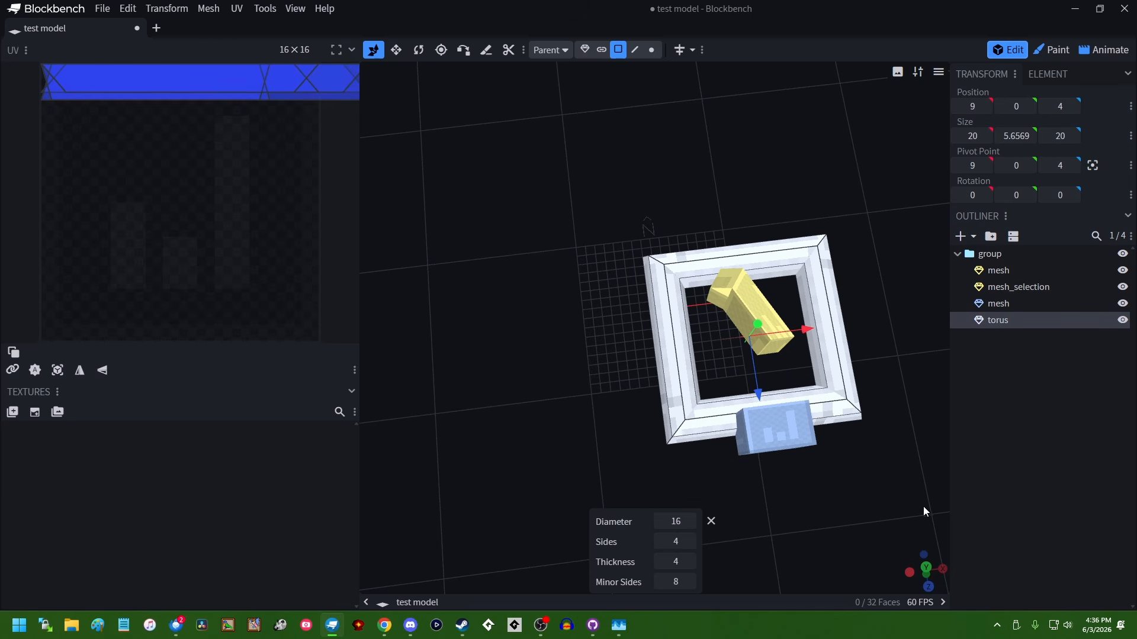
Step: Try the Plane and Pyramid shapes for a new mesh, and add a tube with diameter 16, height 8, 12 sides and thickness 4
{"action": "left_click_drag", "start_coordinate": [922, 506], "coordinate": [821, 405]}
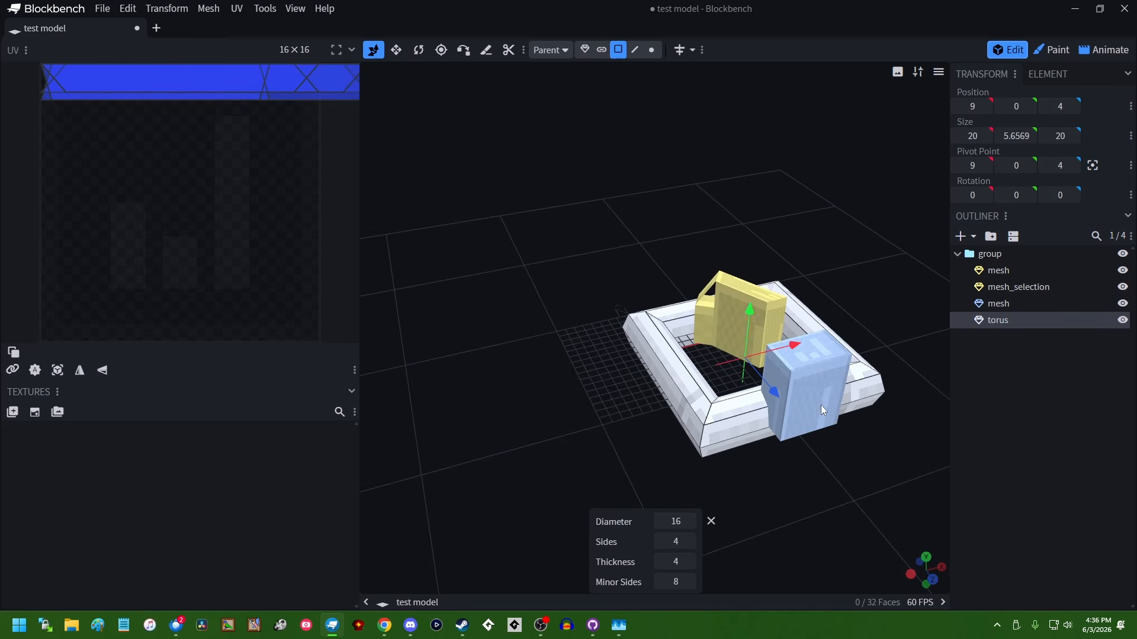
{"action": "left_click", "coordinate": [128, 9]}
{"action": "left_click", "coordinate": [145, 79]}
{"action": "left_click", "coordinate": [580, 99]}
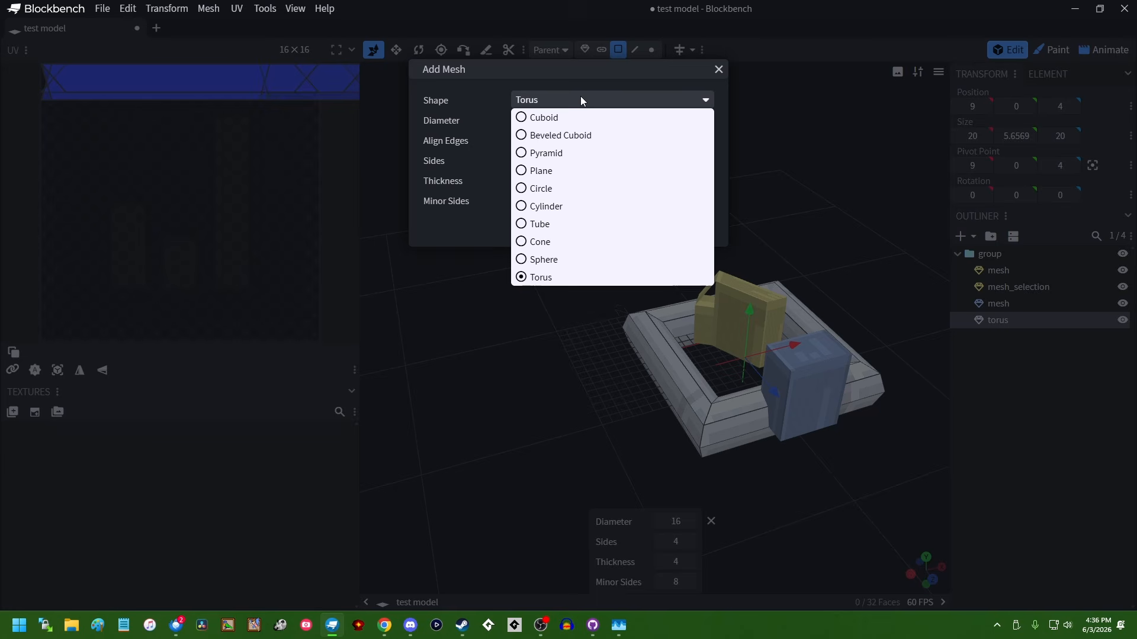
{"action": "left_click", "coordinate": [573, 172]}
{"action": "left_click", "coordinate": [558, 101]}
{"action": "left_click", "coordinate": [560, 152]}
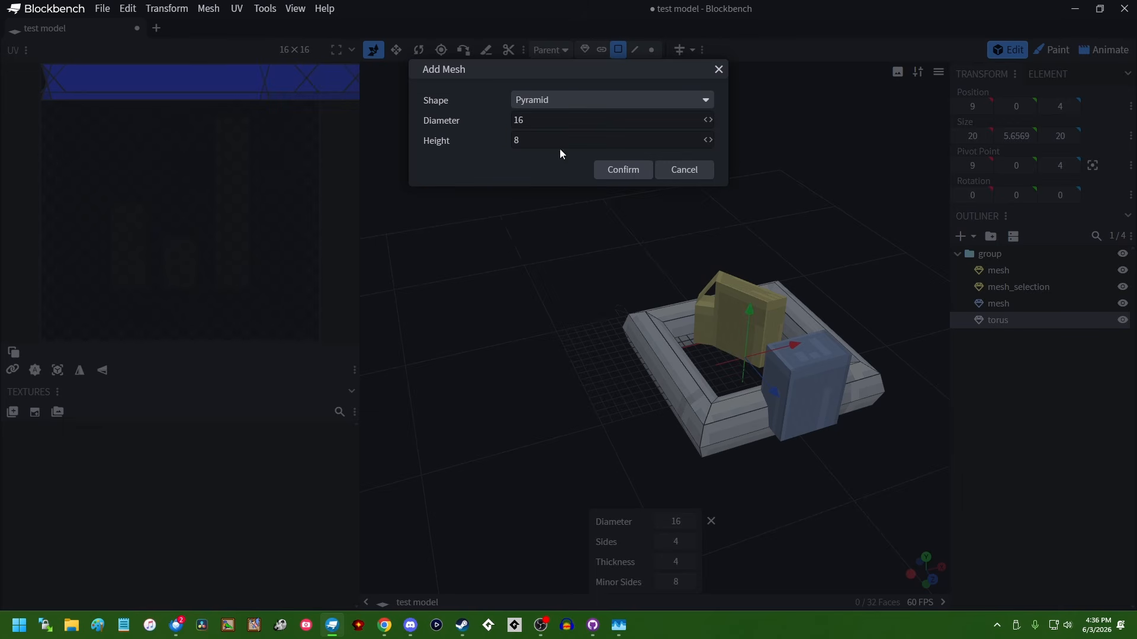
{"action": "left_click", "coordinate": [583, 101]}
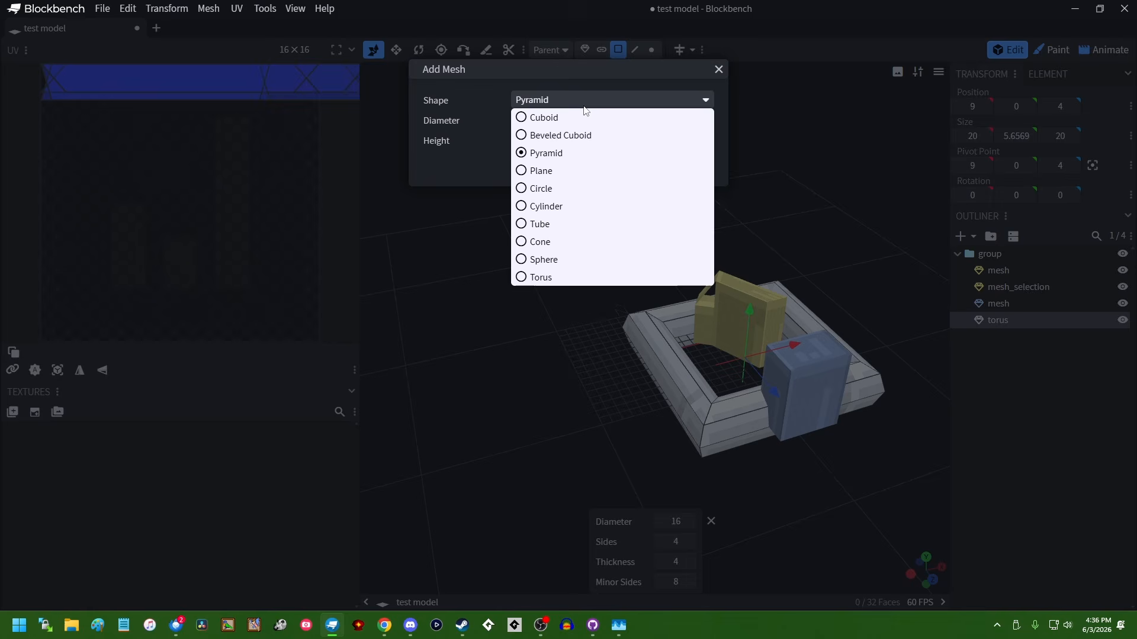
{"action": "left_click", "coordinate": [581, 223]}
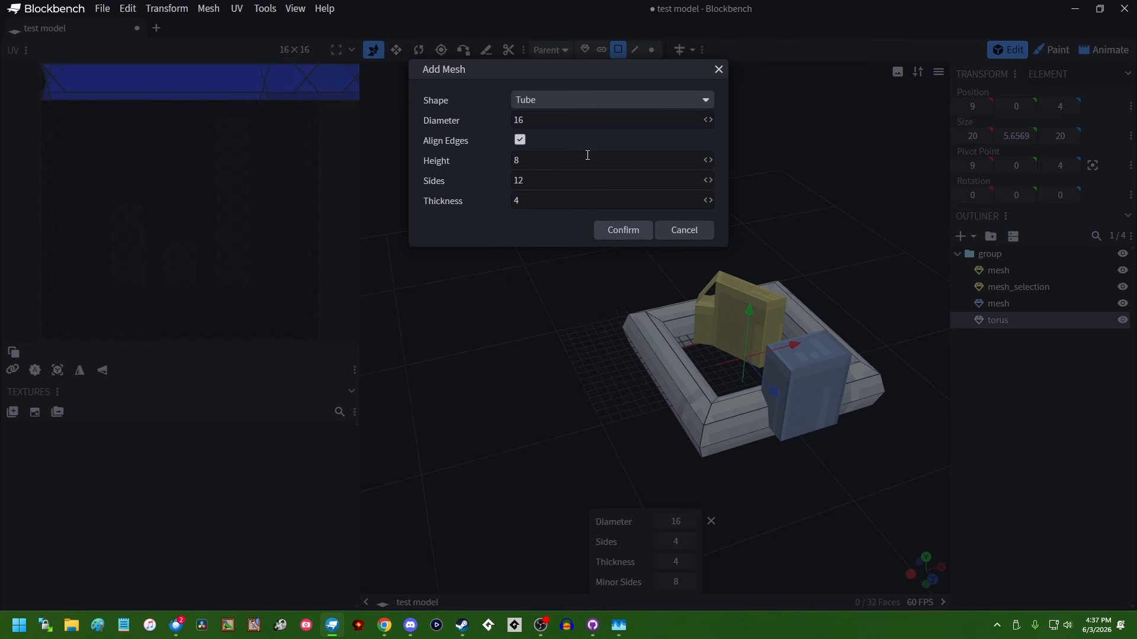
{"action": "left_click", "coordinate": [623, 230]}
Step: Move the tube along the X axis to position -15, clear of the square torus
{"action": "left_click_drag", "start_coordinate": [800, 314], "coordinate": [576, 330]}
{"action": "scroll", "coordinate": [579, 329], "scroll_direction": "down", "scroll_amount": 3}
{"action": "left_click_drag", "start_coordinate": [601, 389], "coordinate": [673, 454]}
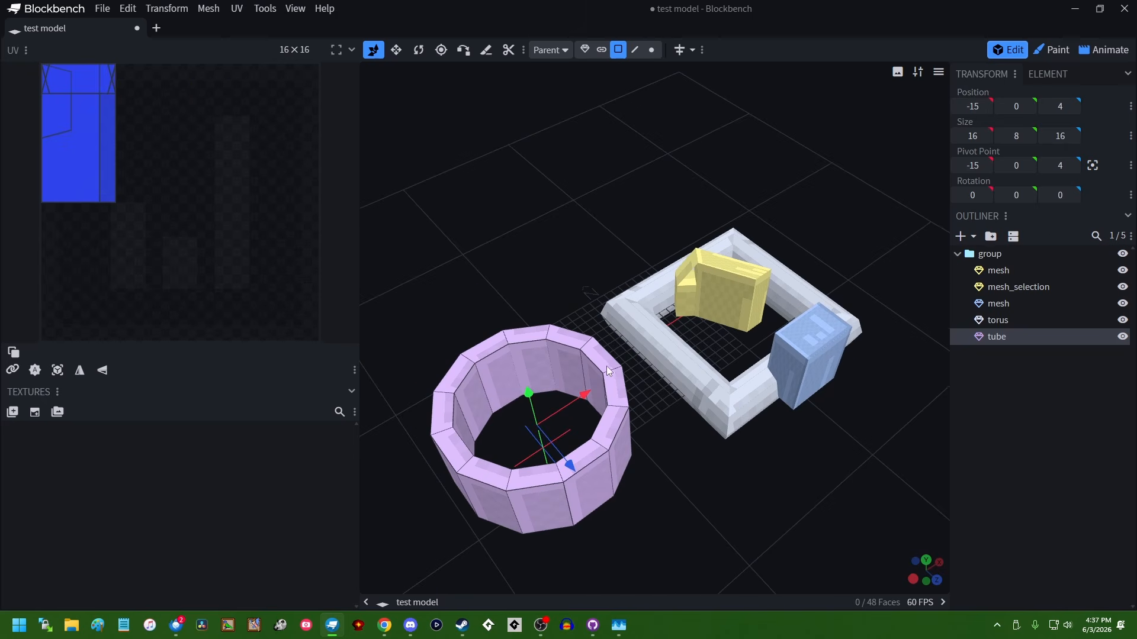
Step: Select all meshes in object selection mode and delete them together with the leftover group
{"action": "left_click", "coordinate": [586, 52]}
{"action": "middle_click_drag", "start_coordinate": [491, 173], "coordinate": [640, 235]}
{"action": "left_click_drag", "start_coordinate": [452, 209], "coordinate": [876, 527]}
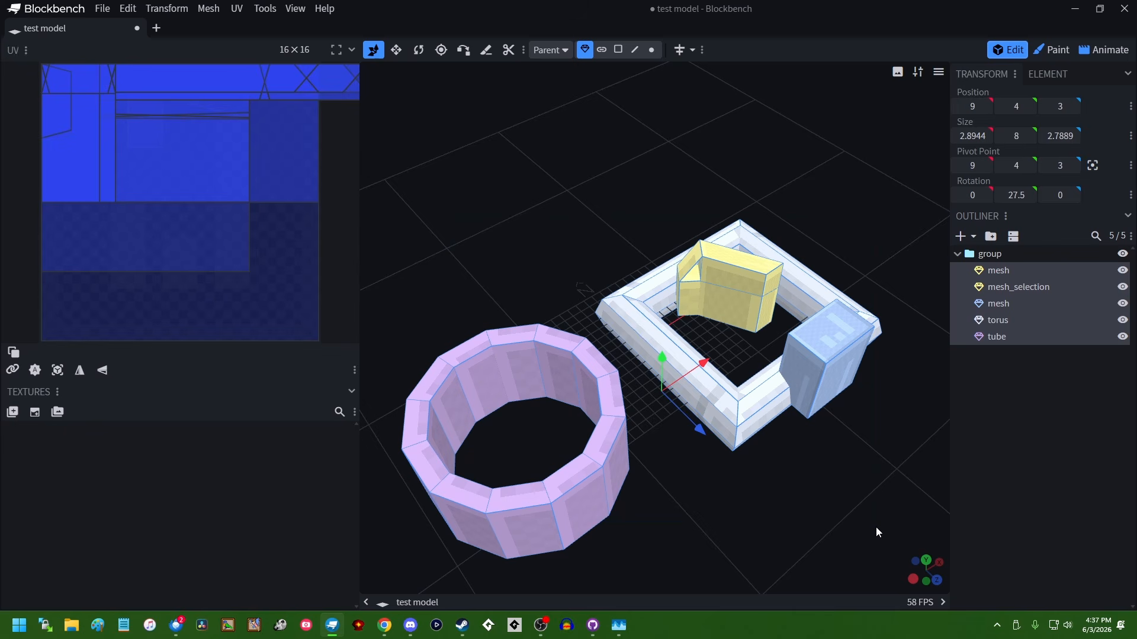
{"action": "key", "text": "Delete"}
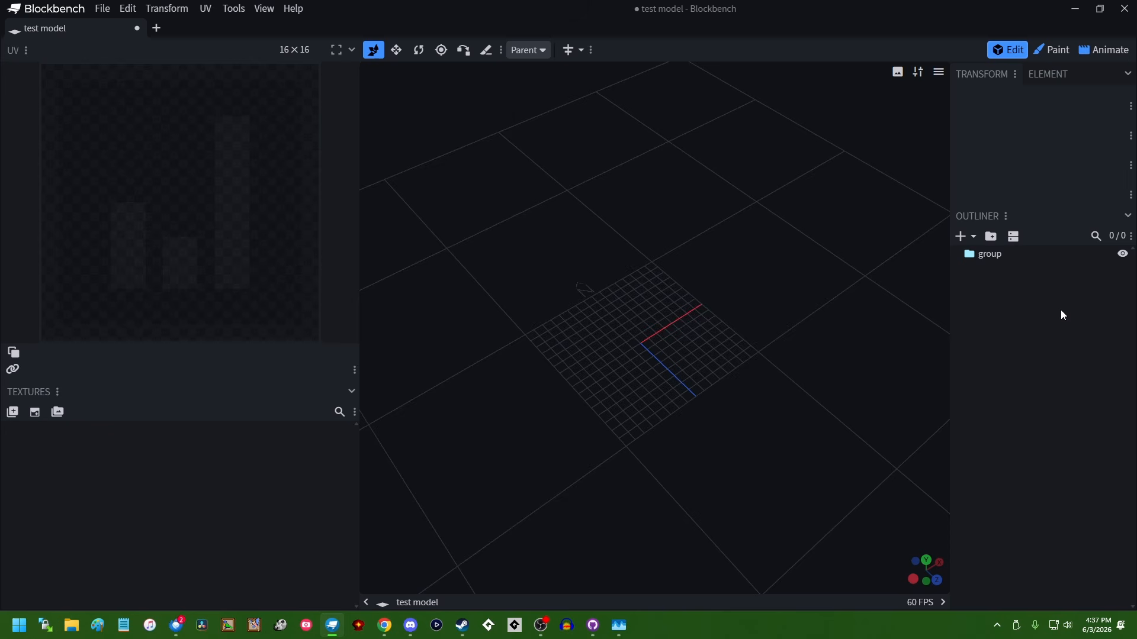
{"action": "left_click", "coordinate": [1057, 253]}
{"action": "key", "text": "Delete"}
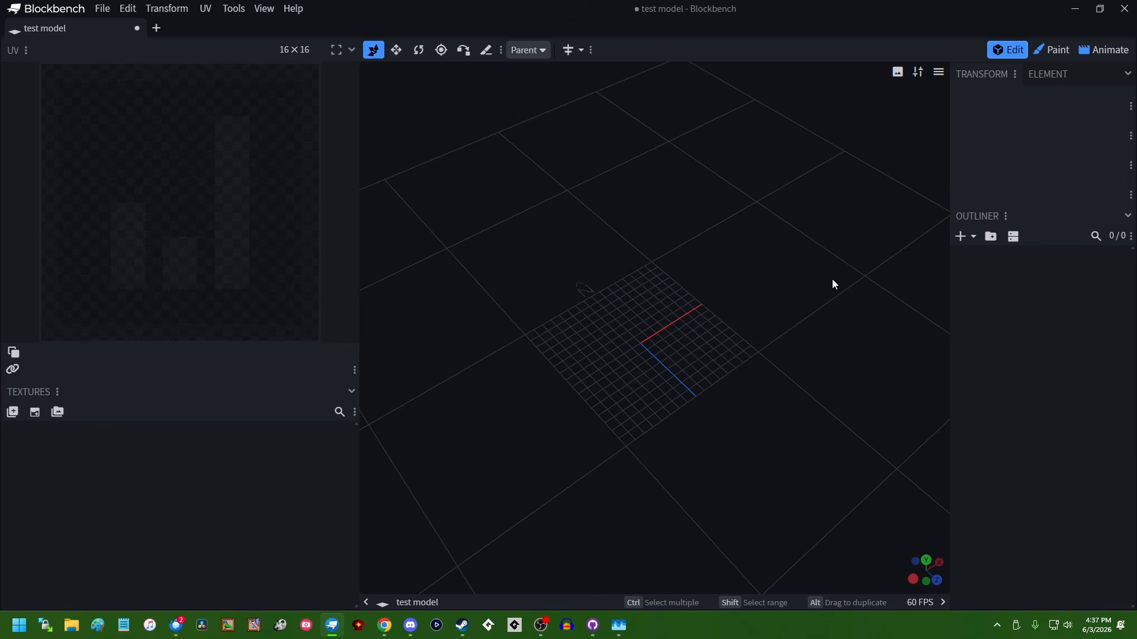
{"action": "key", "text": "ctrl+s"}
{"action": "key", "text": "Escape"}
Step: Add a cuboid mesh with diameter 16 and height 8 to the empty scene
{"action": "left_click_drag", "start_coordinate": [765, 405], "coordinate": [716, 367]}
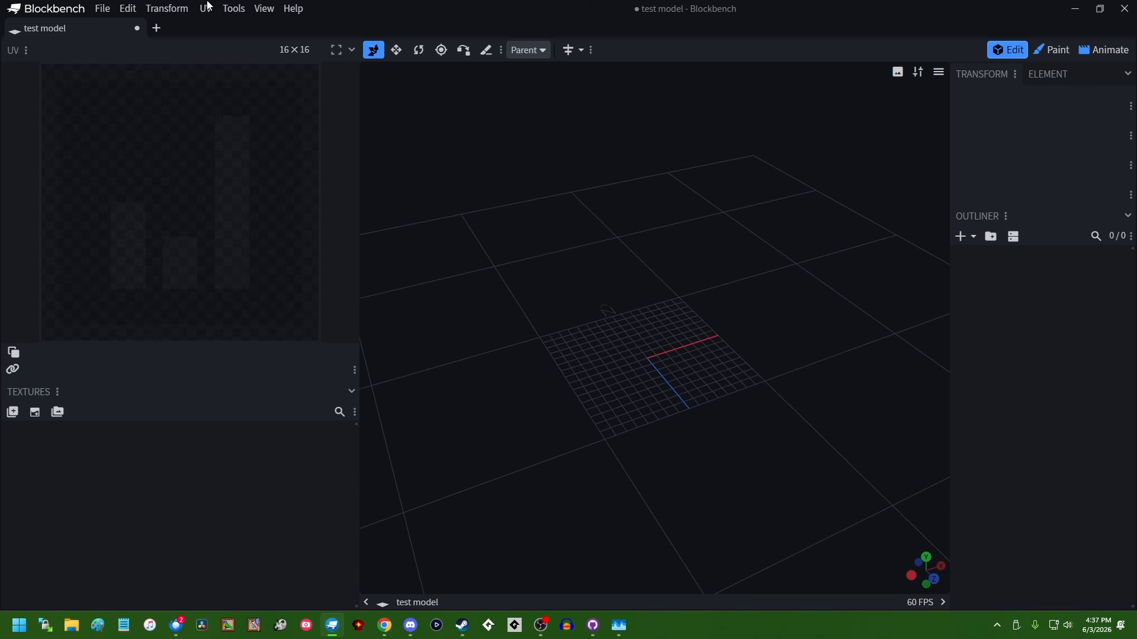
{"action": "left_click", "coordinate": [128, 16]}
{"action": "left_click", "coordinate": [166, 84]}
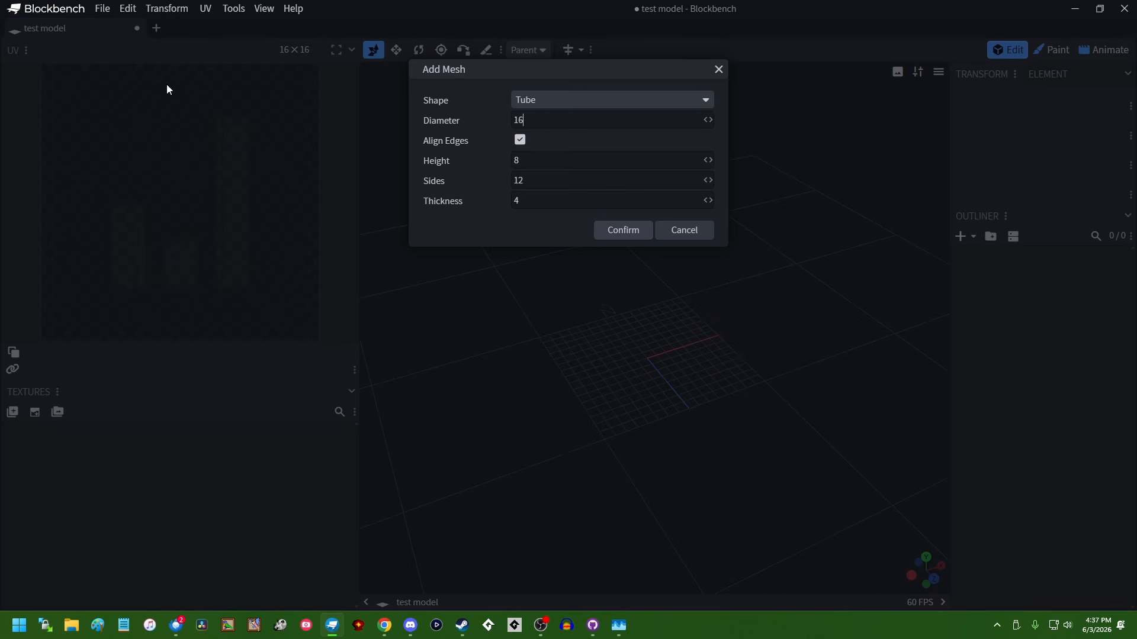
{"action": "left_click", "coordinate": [589, 98]}
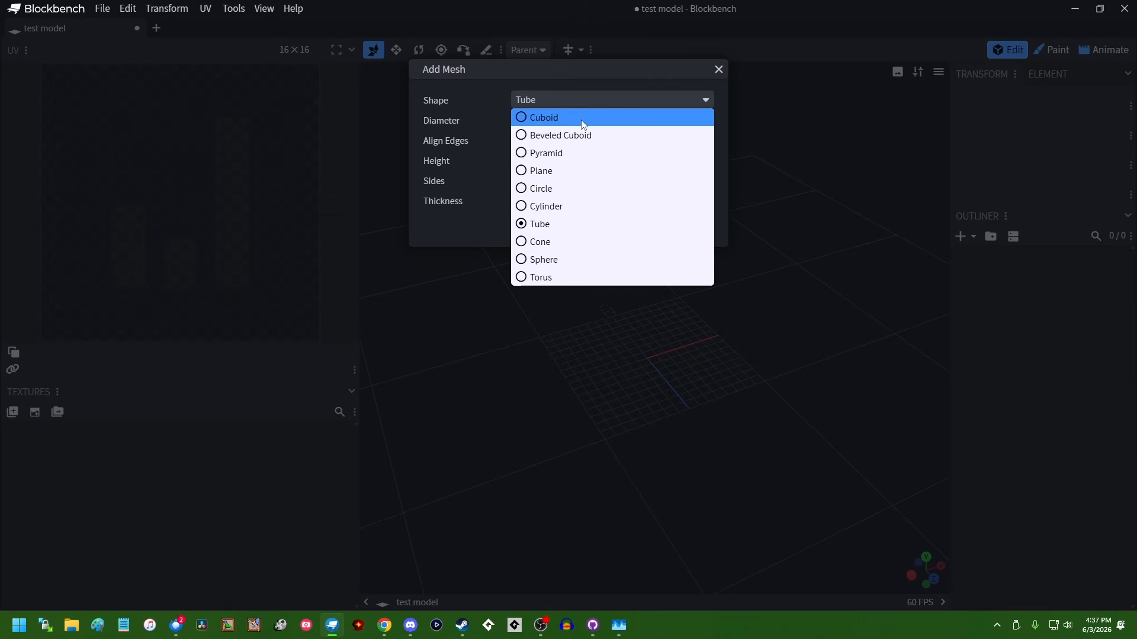
{"action": "left_click", "coordinate": [583, 118]}
{"action": "left_click", "coordinate": [627, 172]}
Step: Flatten the cuboid into a slab 2 units high with the resize tool
{"action": "left_click_drag", "start_coordinate": [690, 299], "coordinate": [864, 361]}
{"action": "key", "text": "v"}
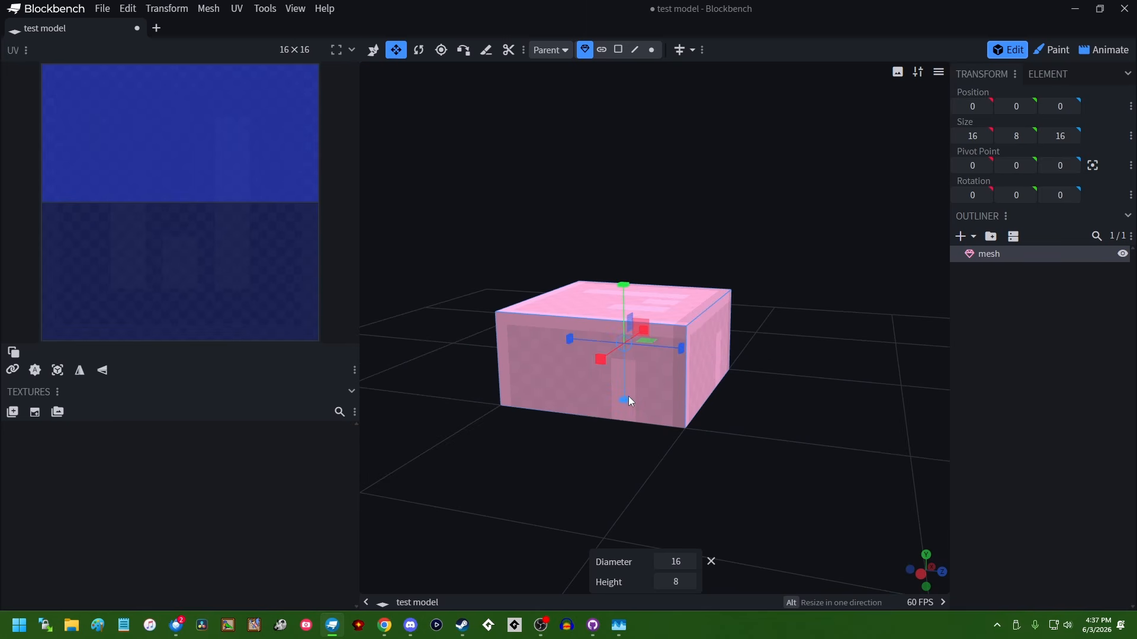
{"action": "left_click_drag", "start_coordinate": [628, 397], "coordinate": [626, 478]}
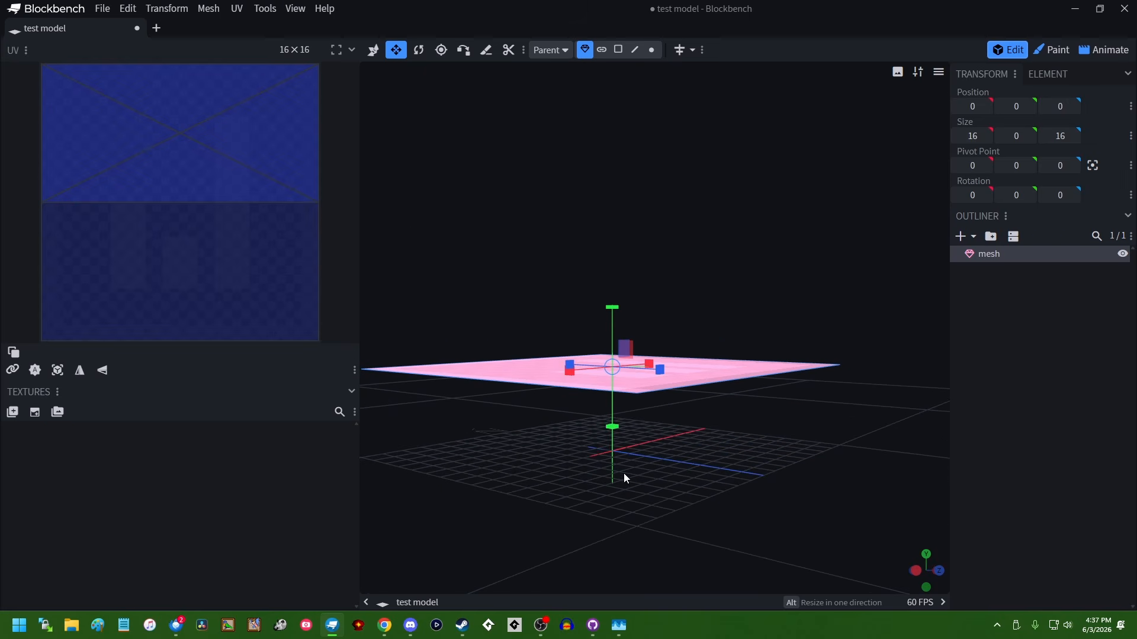
{"action": "key", "text": "ctrl+z"}
{"action": "left_click_drag", "start_coordinate": [616, 423], "coordinate": [549, 459]}
Step: Look briefly at Paint mode, return to Edit mode and raise the slab to Y position 4 as a tabletop
{"action": "left_click", "coordinate": [1052, 50]}
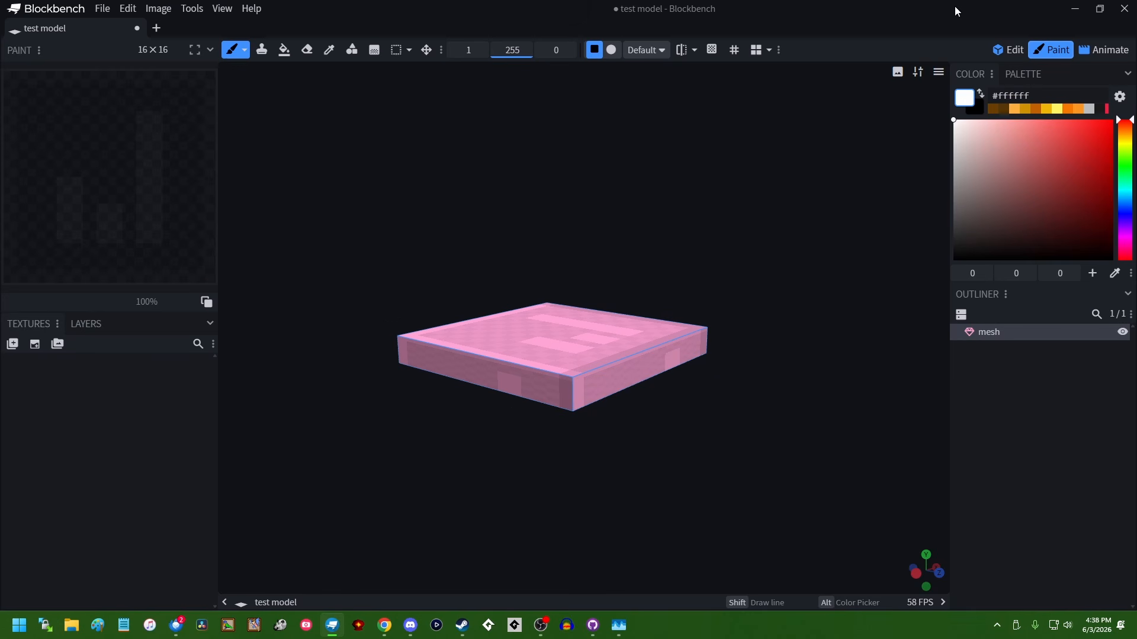
{"action": "left_click", "coordinate": [1007, 50]}
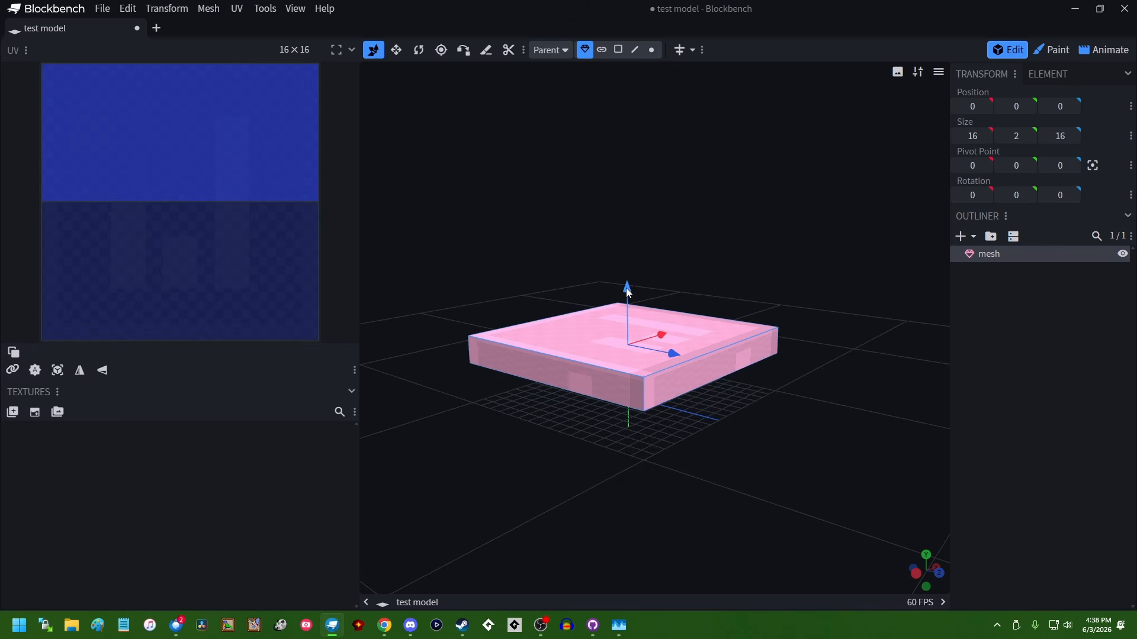
{"action": "left_click_drag", "start_coordinate": [626, 288], "coordinate": [681, 253]}
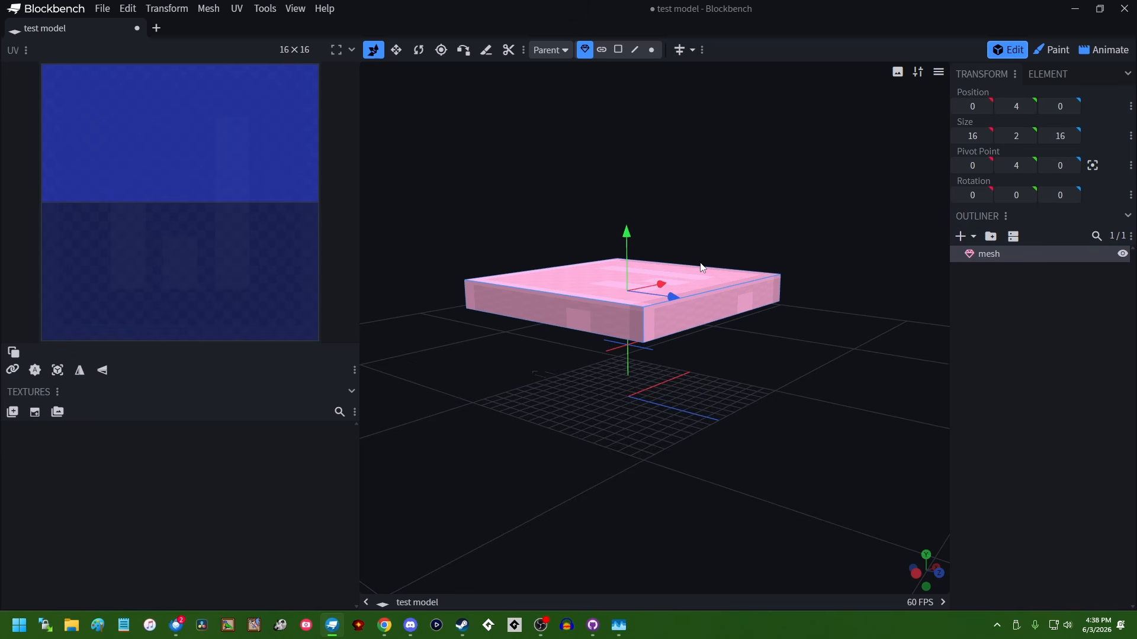
{"action": "left_click_drag", "start_coordinate": [785, 400], "coordinate": [790, 424]}
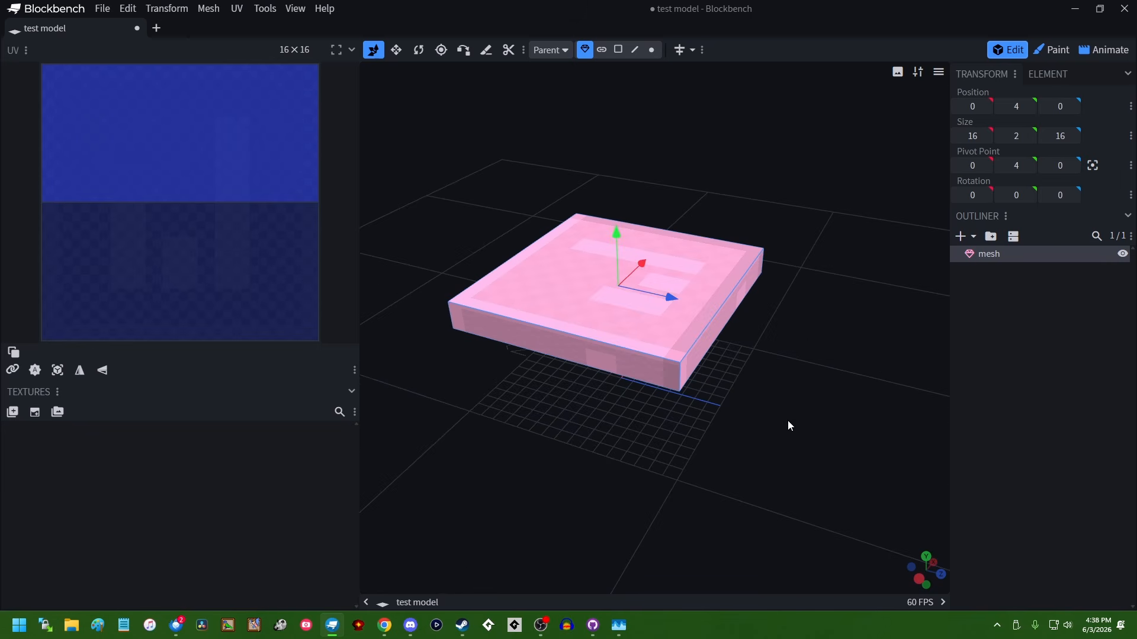
Step: Add a second cuboid mesh beneath the tabletop and resize it into a leg of 2 × 8 × 2
{"action": "left_click", "coordinate": [134, 13]}
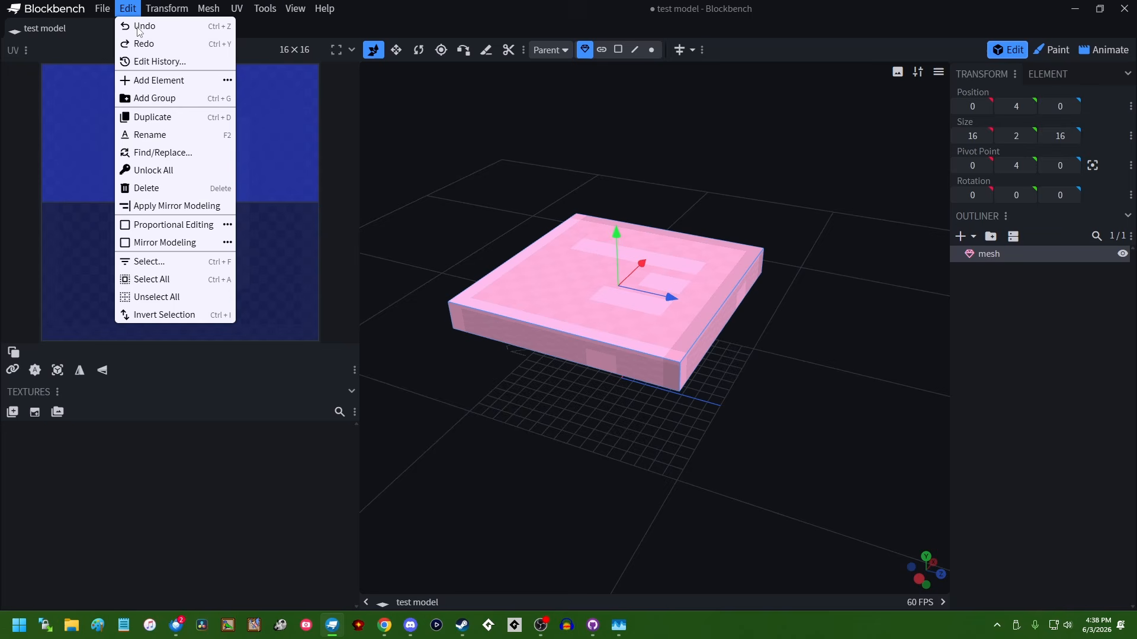
{"action": "left_click", "coordinate": [158, 83]}
{"action": "left_click", "coordinate": [629, 171]}
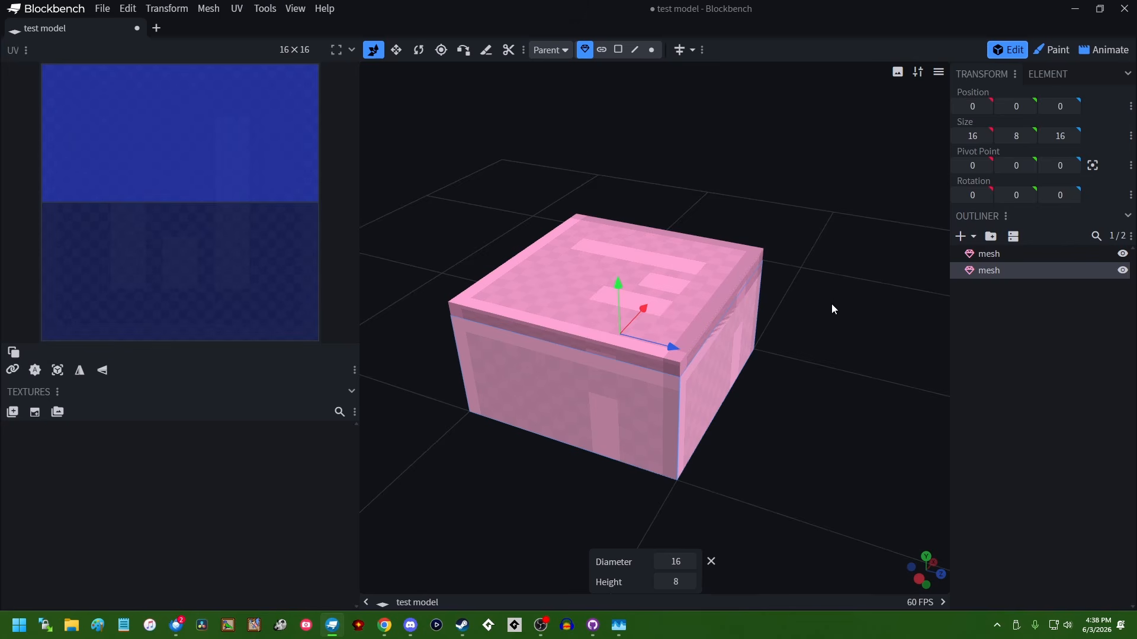
{"action": "left_click_drag", "start_coordinate": [831, 303], "coordinate": [617, 336]}
{"action": "key", "text": "v"}
{"action": "left_click_drag", "start_coordinate": [690, 448], "coordinate": [776, 423]}
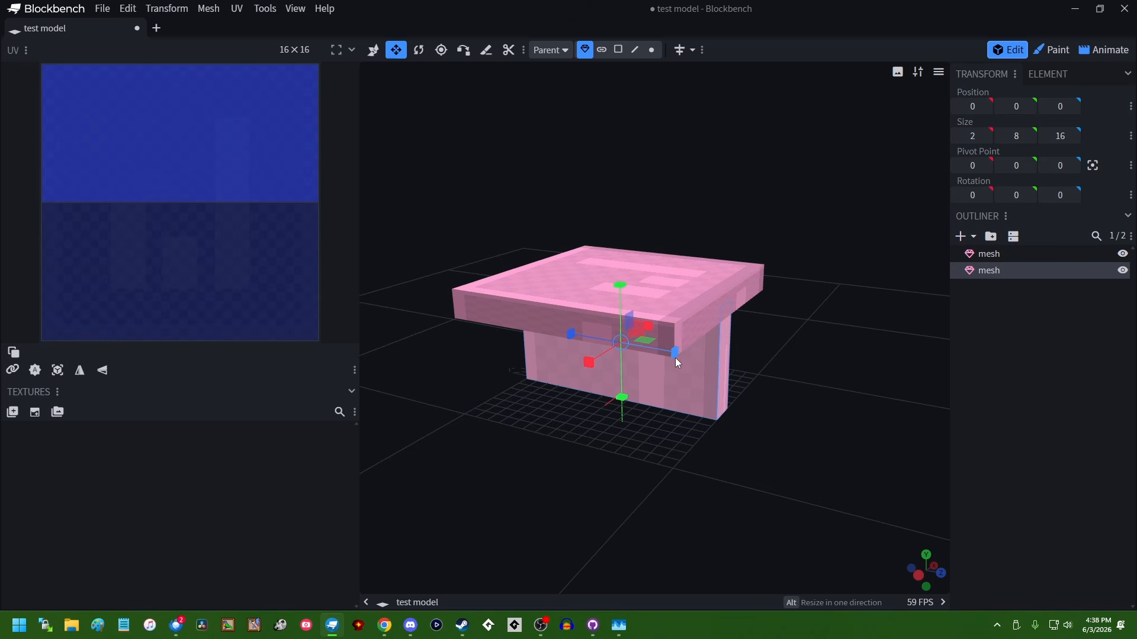
{"action": "left_click_drag", "start_coordinate": [675, 358], "coordinate": [586, 354]}
Step: Place the leg under a tabletop corner, and duplicate it with the copy at position 6, 0, 6 under the adjacent corner
{"action": "left_click_drag", "start_coordinate": [764, 402], "coordinate": [628, 408]}
{"action": "key", "text": "v"}
{"action": "key", "text": "ctrl+d"}
{"action": "left_click_drag", "start_coordinate": [639, 368], "coordinate": [647, 432]}
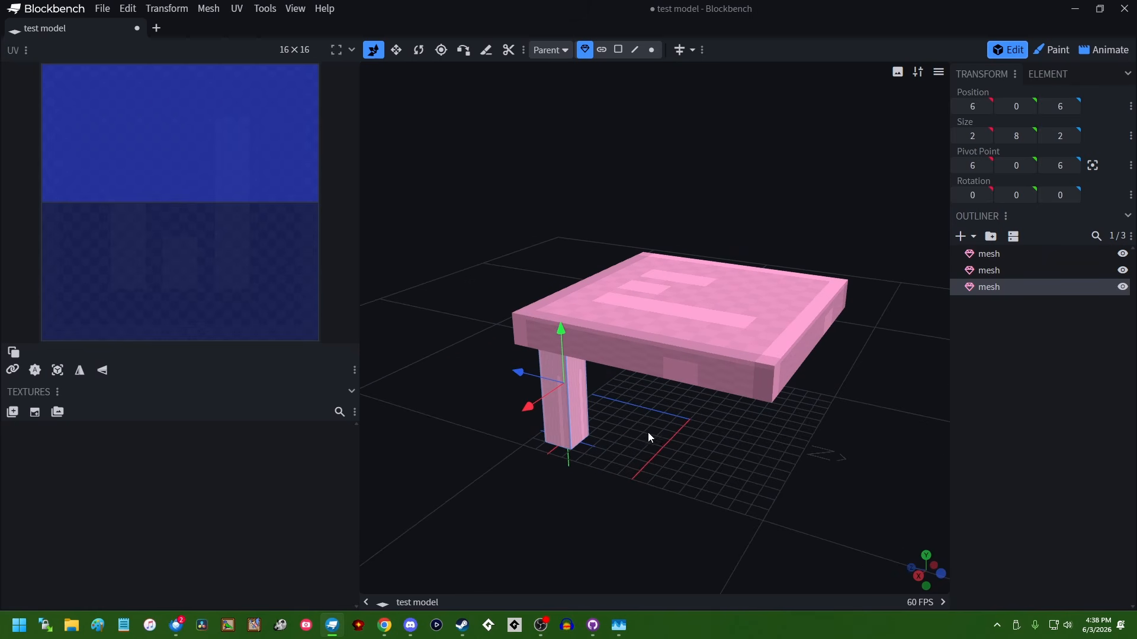
Step: Copy the leg to position 6, 0, -6 and place one more copy under the remaining tabletop corner
{"action": "key", "text": "ctrl+c"}
{"action": "key", "text": "ctrl+v"}
{"action": "left_click_drag", "start_coordinate": [520, 377], "coordinate": [670, 454]}
{"action": "key", "text": "ctrl+c"}
{"action": "key", "text": "ctrl+v"}
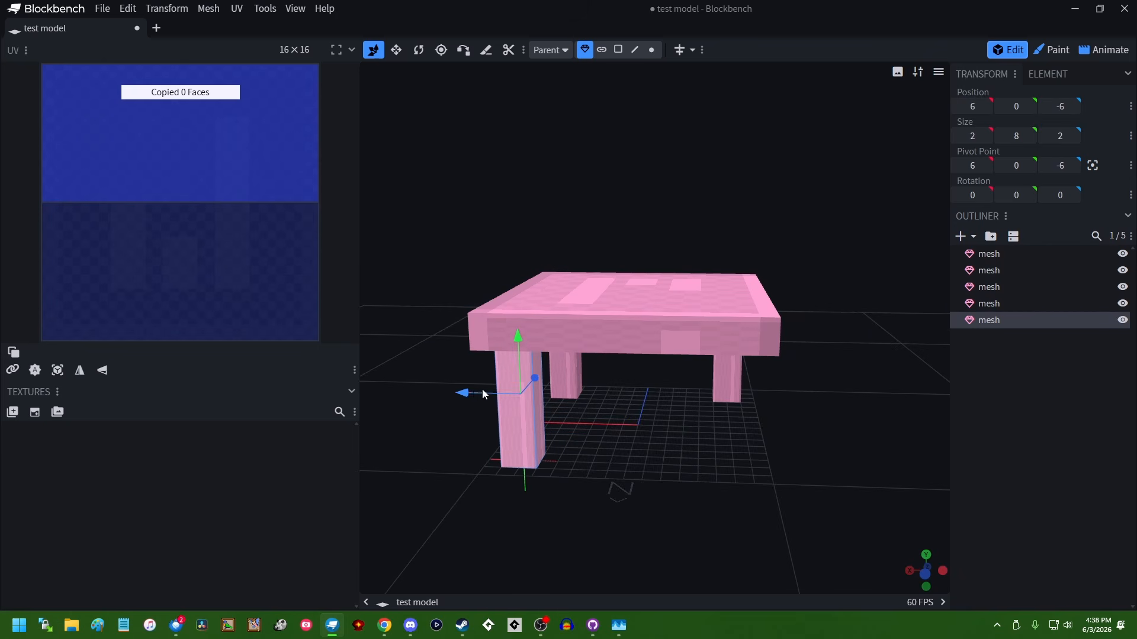
{"action": "left_click_drag", "start_coordinate": [463, 393], "coordinate": [704, 425]}
{"action": "left_click_drag", "start_coordinate": [806, 456], "coordinate": [638, 371]}
Step: Try duplicating the leg at 6, 0, 6 and sliding the copy to Z position -1, and delete the copy
{"action": "left_click", "coordinate": [579, 411]}
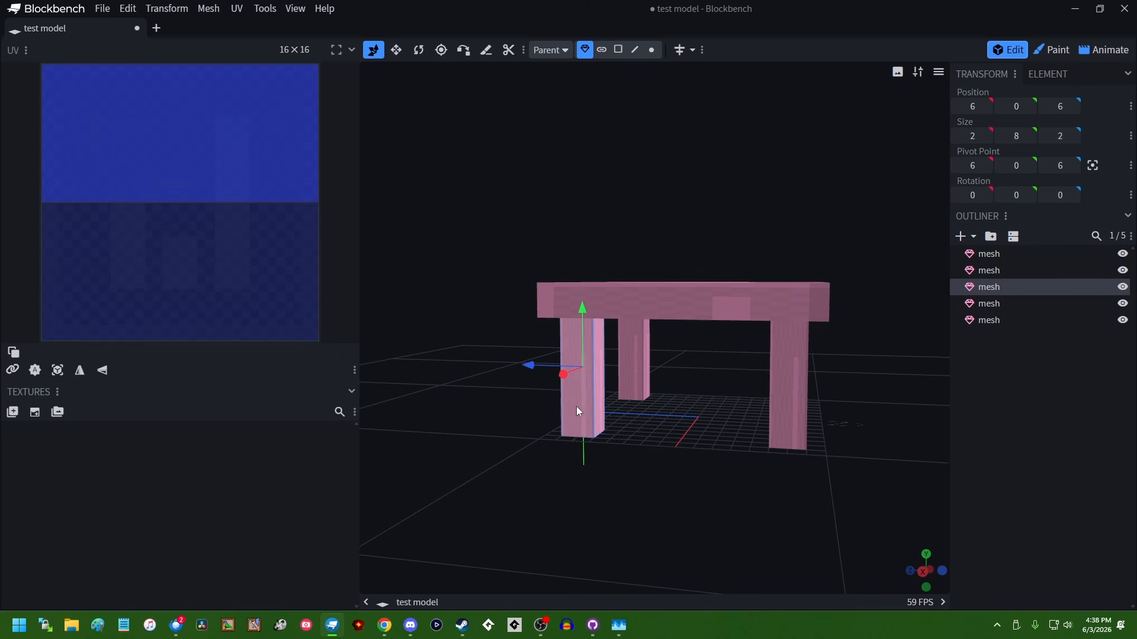
{"action": "key", "text": "ctrl+d"}
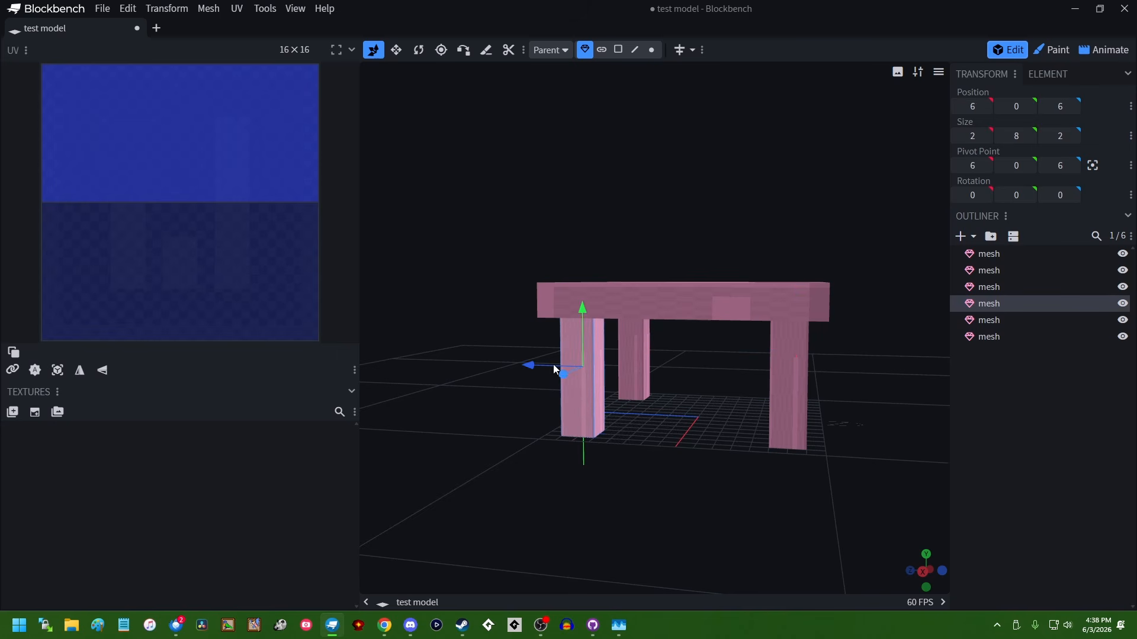
{"action": "left_click_drag", "start_coordinate": [531, 365], "coordinate": [666, 517]}
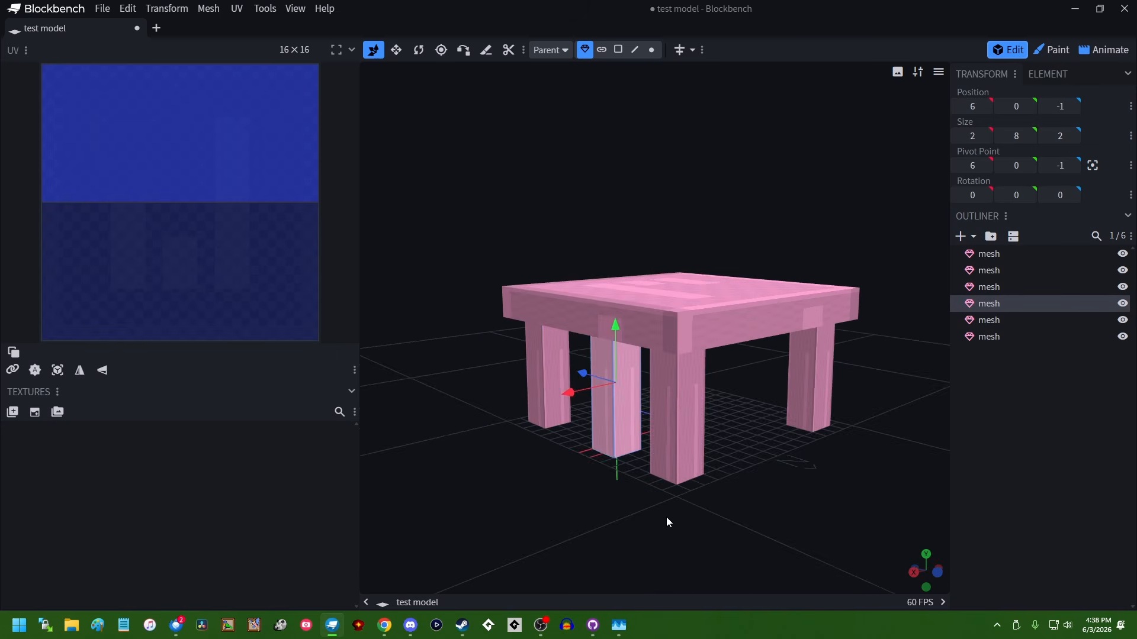
{"action": "left_click_drag", "start_coordinate": [600, 491], "coordinate": [600, 524]}
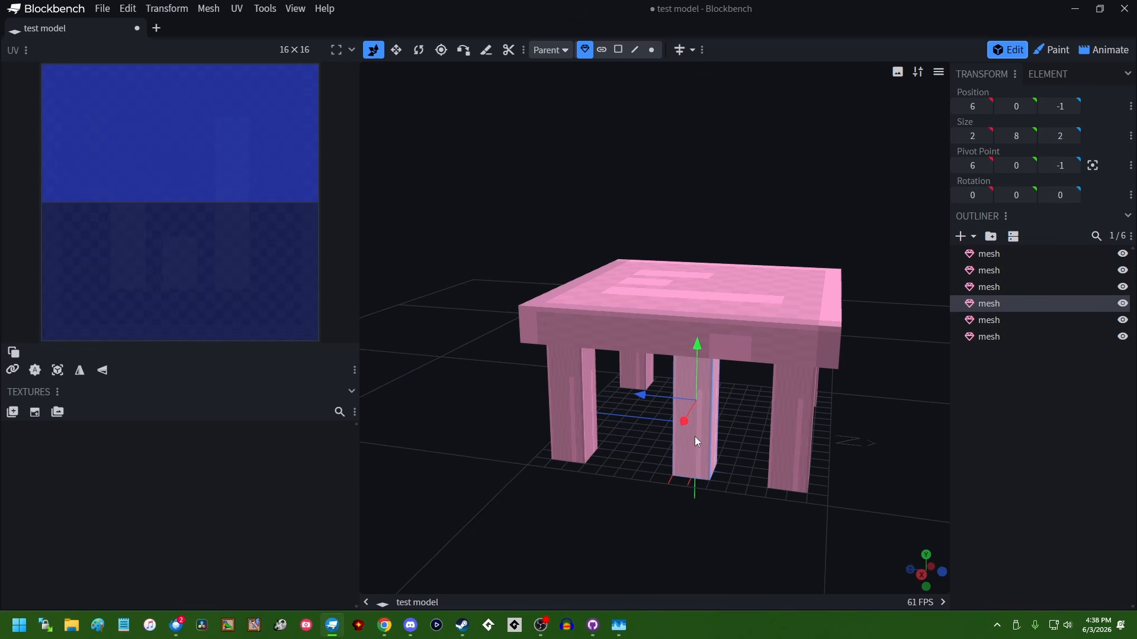
{"action": "key", "text": "Delete"}
Step: Copy and paste the leg at 6, 0, 6 and move the pasted leg midway along the side to 6, 0, 0
{"action": "left_click", "coordinate": [583, 421]}
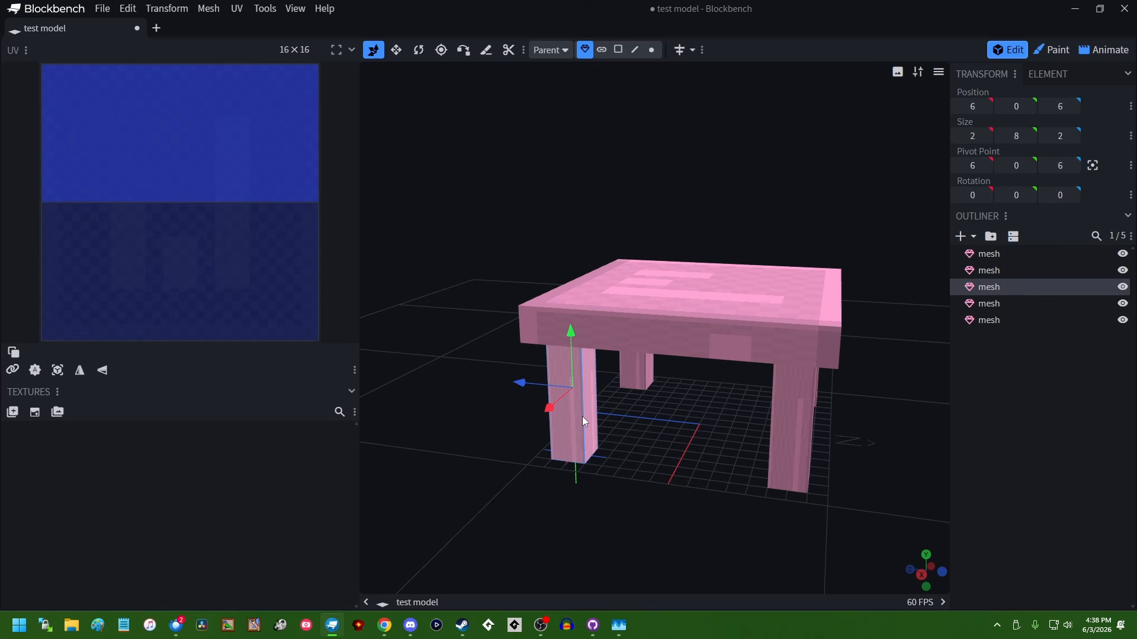
{"action": "key", "text": "ctrl+c"}
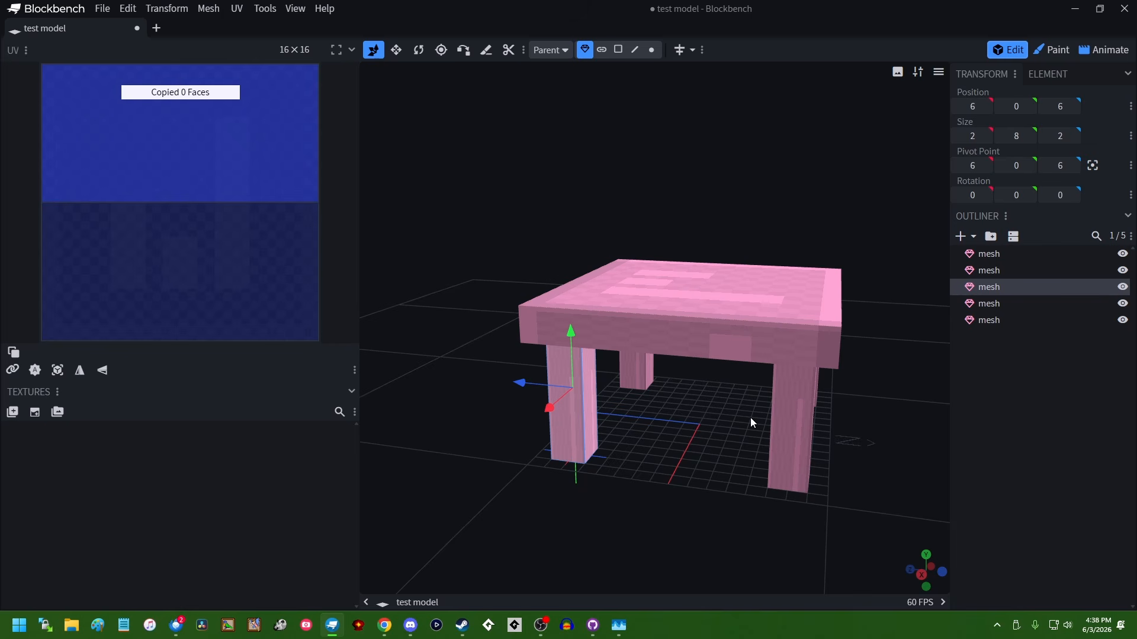
{"action": "key", "text": "ctrl+v"}
{"action": "left_click_drag", "start_coordinate": [520, 384], "coordinate": [623, 393]}
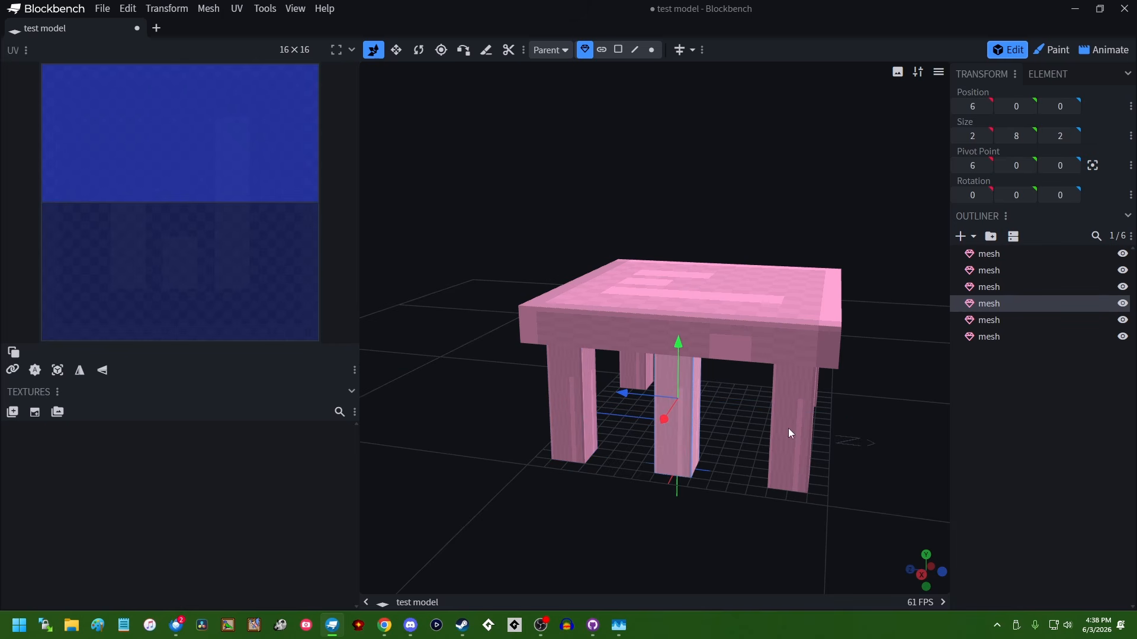
Step: Paste another copy of the corner leg, move it out to Z position 13 and undo the move
{"action": "key", "text": "ctrl+v"}
{"action": "left_click_drag", "start_coordinate": [537, 383], "coordinate": [427, 388]}
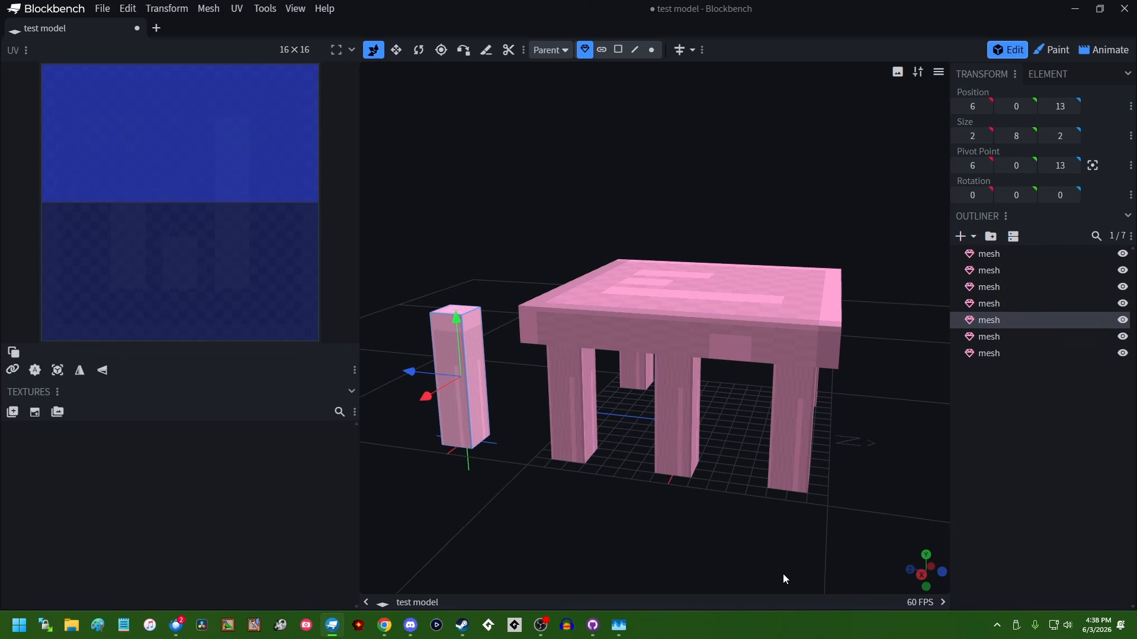
{"action": "key", "text": "ctrl+z"}
Step: Resize the middle leg to 2 × 2 × 10 to form a rail and raise it to Y position 2 beneath the tabletop
{"action": "left_click_drag", "start_coordinate": [761, 527], "coordinate": [697, 427]}
{"action": "left_click", "coordinate": [697, 428]}
{"action": "key", "text": "s"}
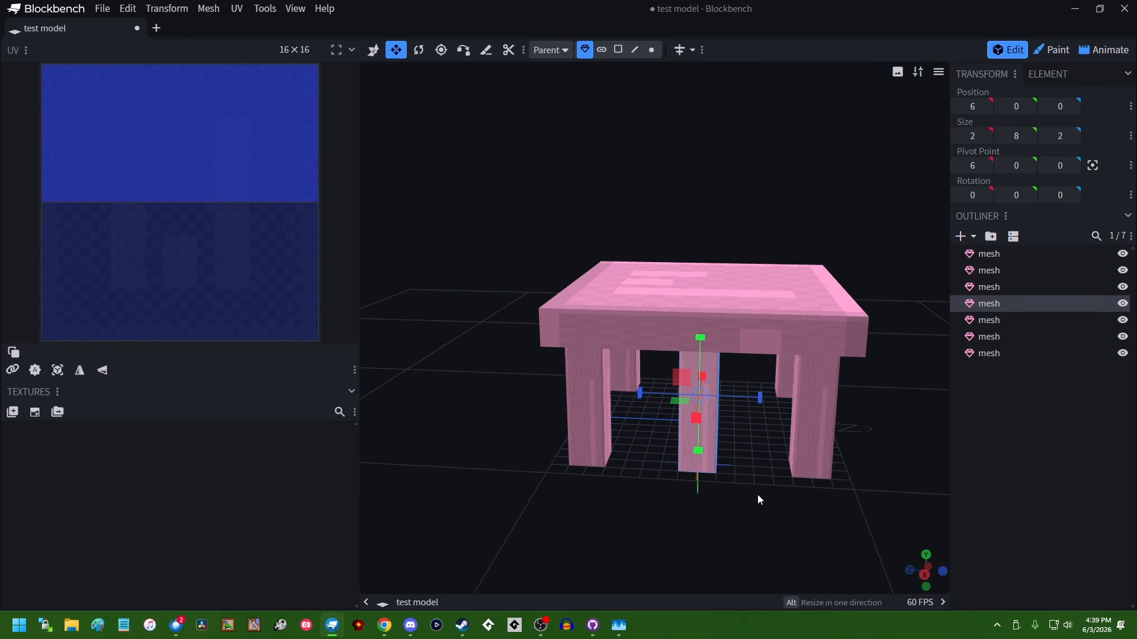
{"action": "left_click_drag", "start_coordinate": [758, 495], "coordinate": [732, 472]}
{"action": "left_click_drag", "start_coordinate": [678, 441], "coordinate": [747, 399]}
{"action": "key", "text": "v"}
{"action": "left_click_drag", "start_coordinate": [682, 327], "coordinate": [677, 279]}
{"action": "left_click_drag", "start_coordinate": [672, 473], "coordinate": [616, 435]}
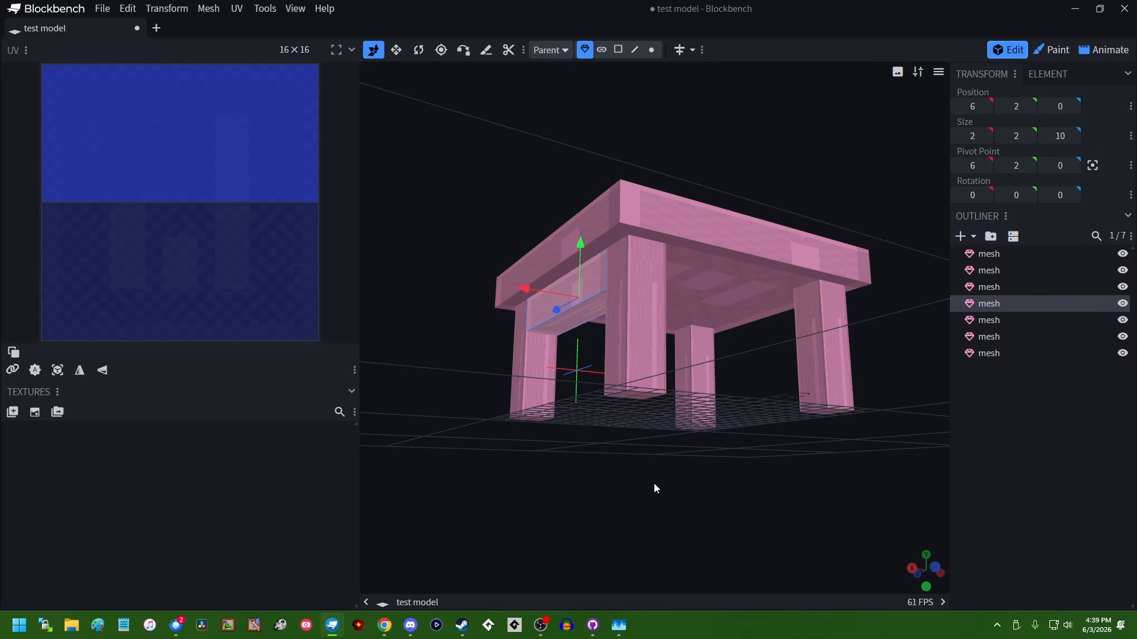
Step: Copy and paste the upper rail and place the copy between the opposite legs at -6, 2, 0
{"action": "key", "text": "ctrl+c"}
{"action": "key", "text": "ctrl+v"}
{"action": "left_click_drag", "start_coordinate": [631, 478], "coordinate": [666, 516]}
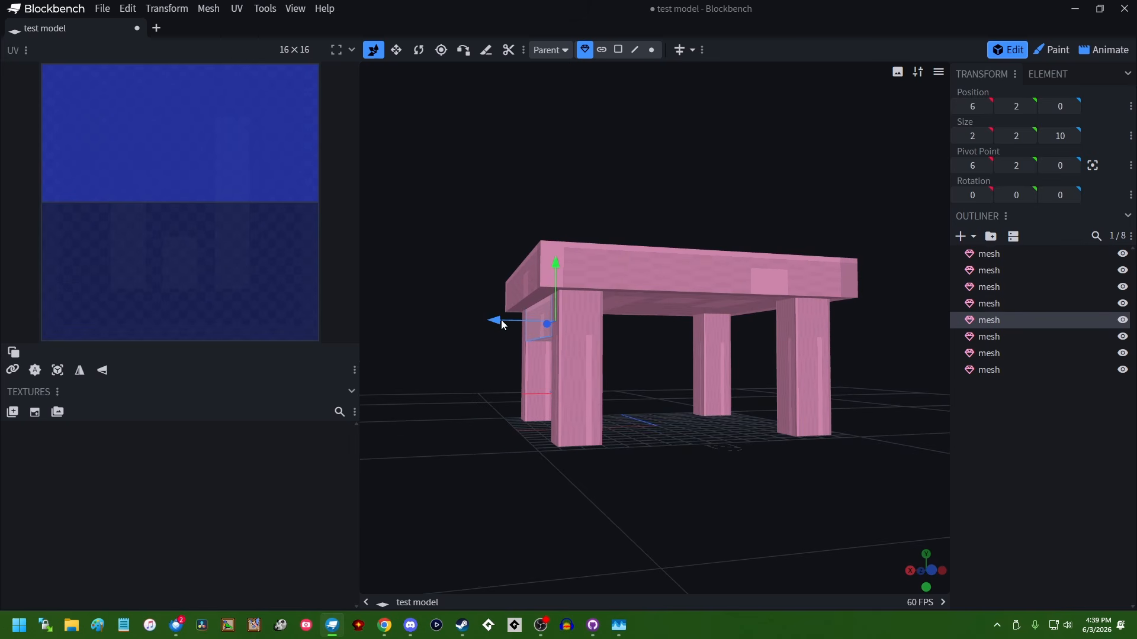
{"action": "left_click_drag", "start_coordinate": [501, 325], "coordinate": [702, 329]}
{"action": "left_click_drag", "start_coordinate": [750, 478], "coordinate": [785, 441]}
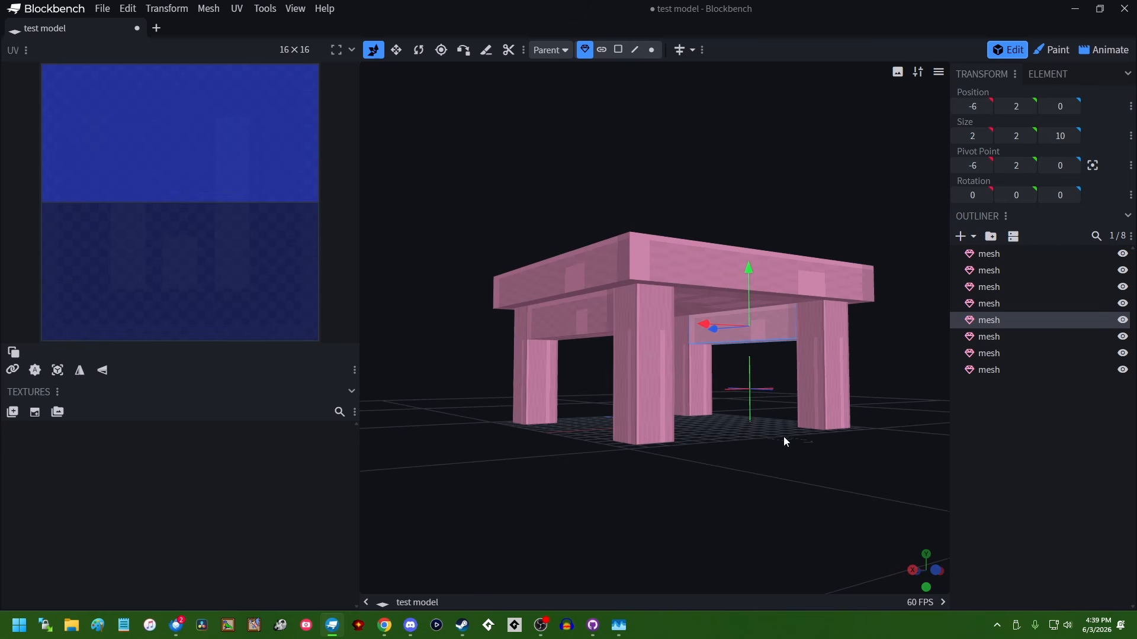
Step: Duplicate the upper rail down to -6, -2, 0 and place a copy of that lower rail across at 6, -2, 0
{"action": "key", "text": "ctrl+d"}
{"action": "left_click_drag", "start_coordinate": [751, 274], "coordinate": [757, 347]}
{"action": "key", "text": "ctrl+c"}
{"action": "key", "text": "ctrl+v"}
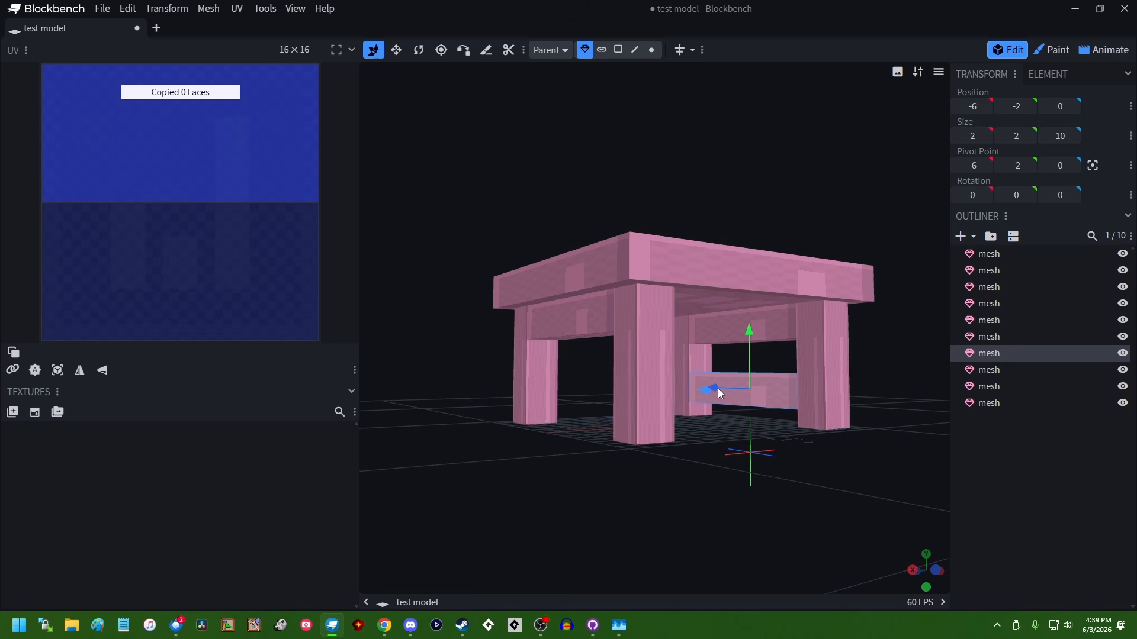
{"action": "left_click_drag", "start_coordinate": [704, 396], "coordinate": [911, 520]}
Step: Copy and paste the lower rail and move the copy inward under the table to X position -1
{"action": "key", "text": "ctrl+c"}
{"action": "key", "text": "ctrl+v"}
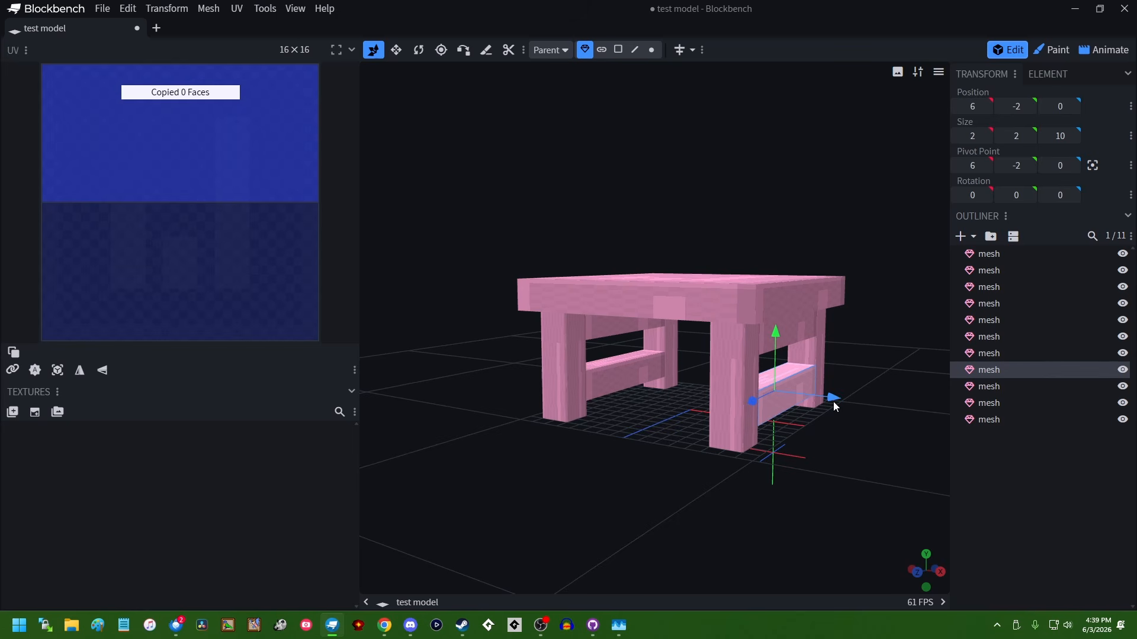
{"action": "left_click_drag", "start_coordinate": [833, 400], "coordinate": [733, 385]}
{"action": "left_click_drag", "start_coordinate": [637, 464], "coordinate": [658, 501]}
Step: Rotate the inner rail copy 90 degrees around Y and fit it between the legs at 0, -2, 6
{"action": "left_click", "coordinate": [1060, 195]}
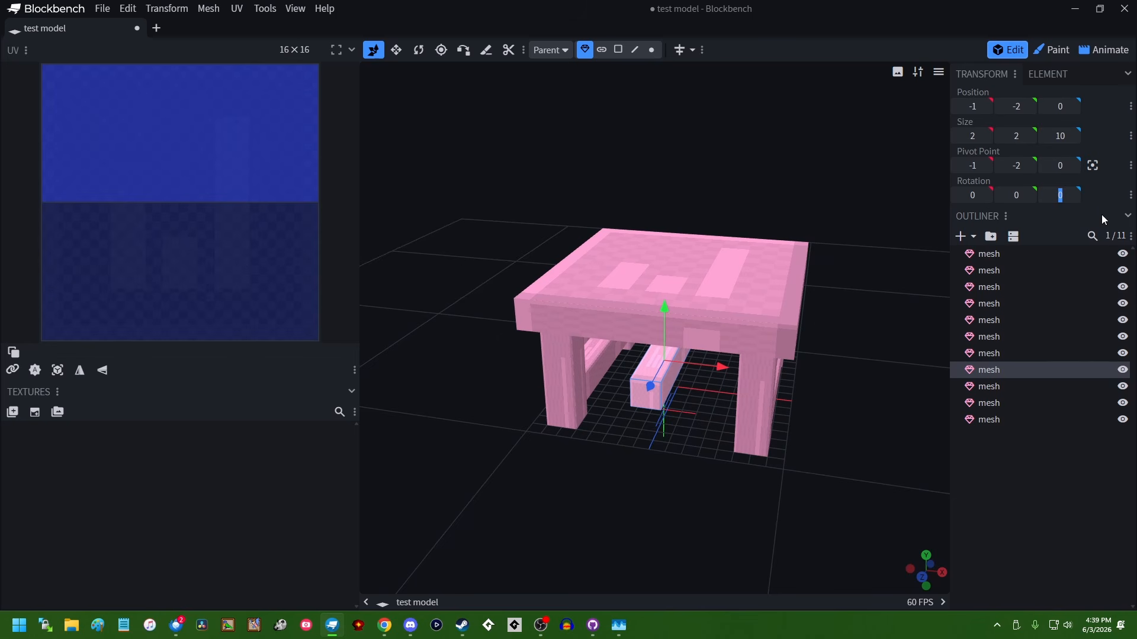
{"action": "type", "text": "90"}
{"action": "key", "text": "ctrl+z"}
{"action": "left_click", "coordinate": [1017, 194]}
{"action": "type", "text": "90"}
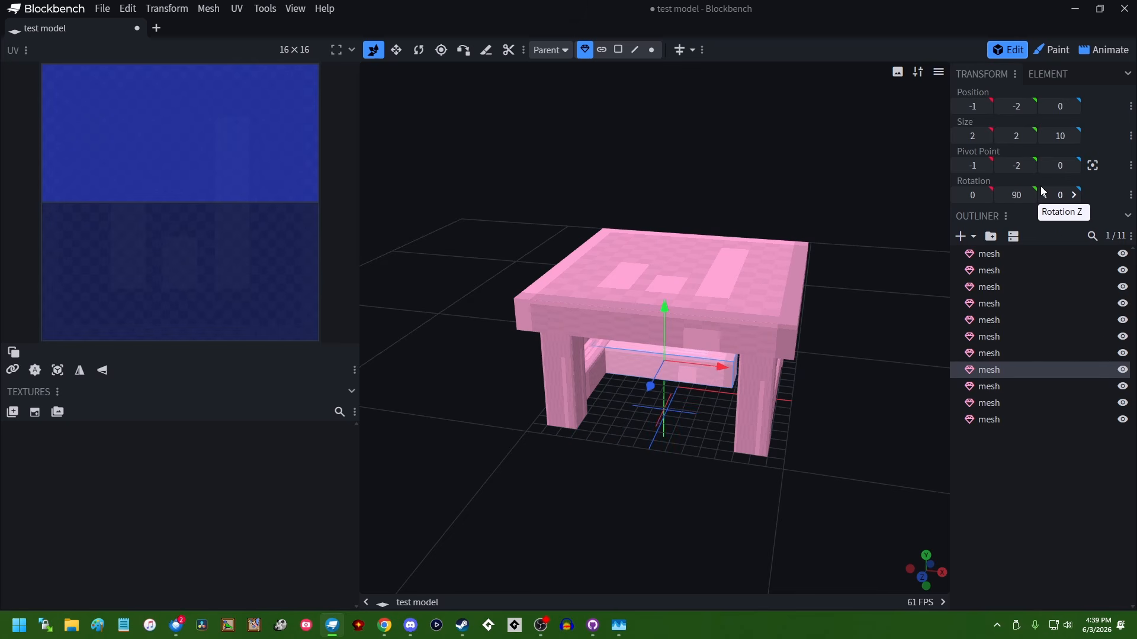
{"action": "left_click_drag", "start_coordinate": [718, 372], "coordinate": [734, 365]}
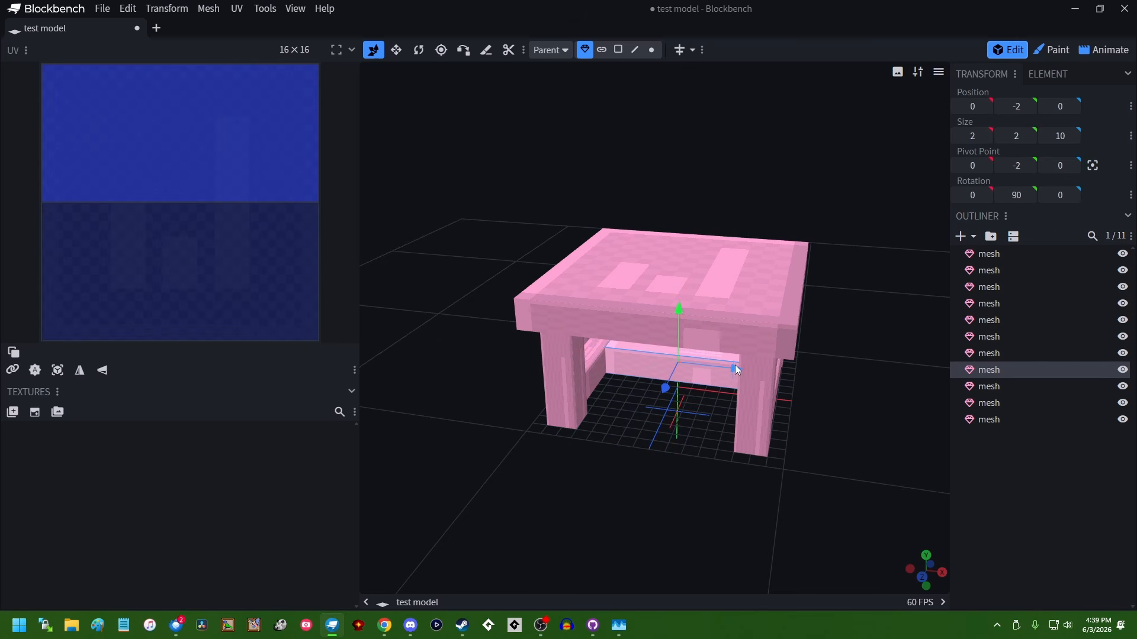
{"action": "left_click_drag", "start_coordinate": [802, 412], "coordinate": [631, 395]}
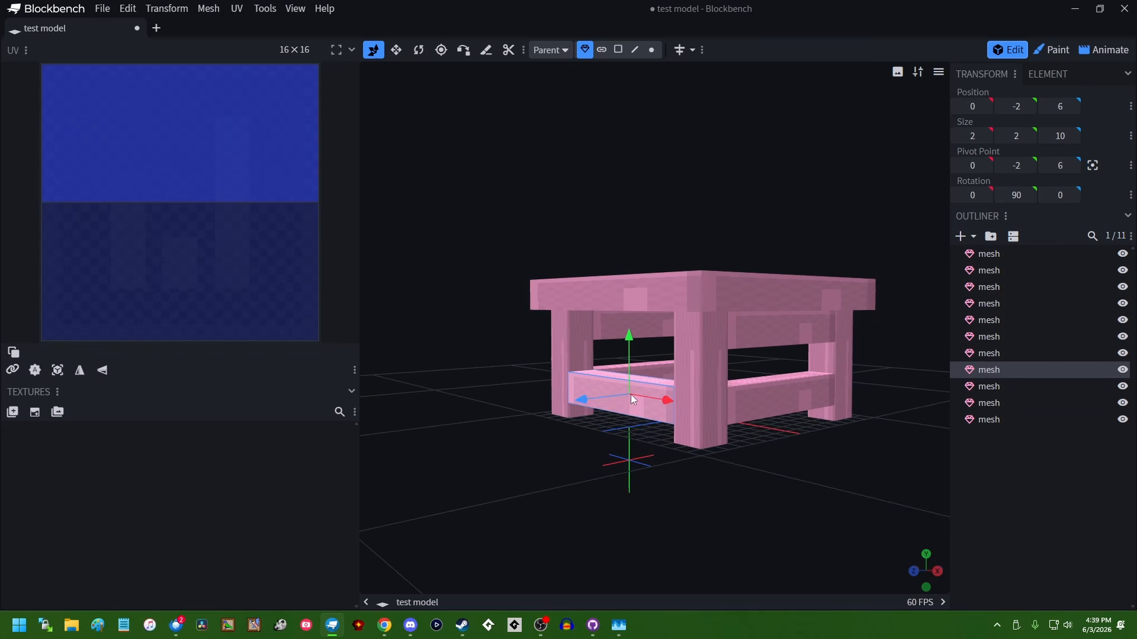
Step: Copy and paste the rotated rail and raise the copy beneath the tabletop to Y position 2
{"action": "key", "text": "ctrl+c"}
{"action": "key", "text": "ctrl+v"}
{"action": "left_click_drag", "start_coordinate": [630, 336], "coordinate": [627, 272]}
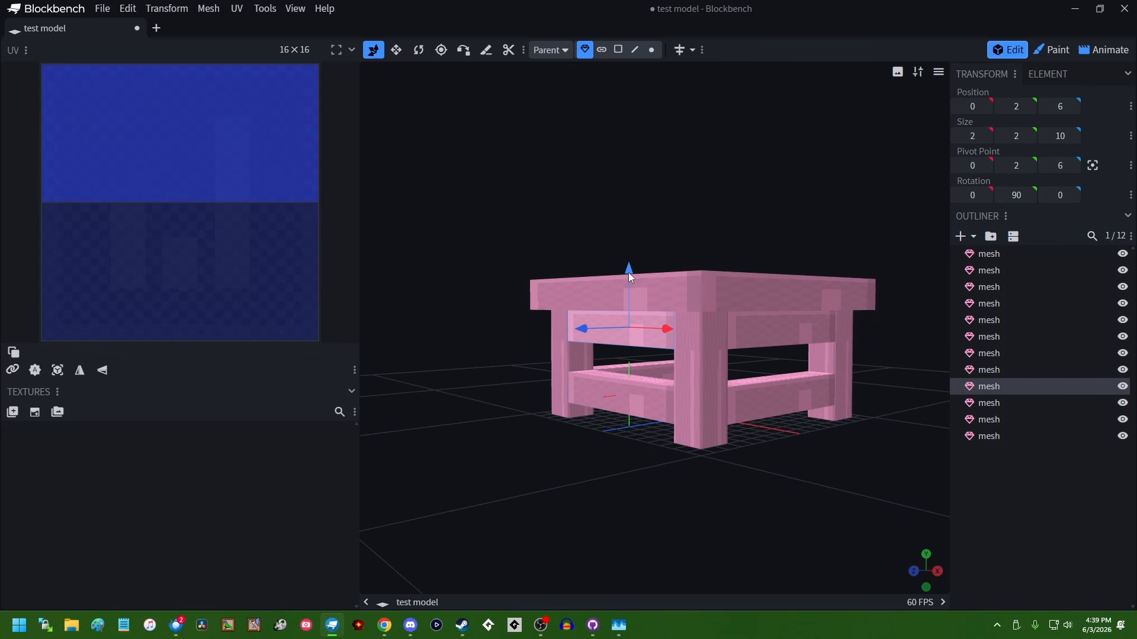
Step: Select the upper and lower rotated rails together and paste copies of both on the opposite side at Z position -6
{"action": "left_click", "coordinate": [627, 394], "text": "ctrl"}
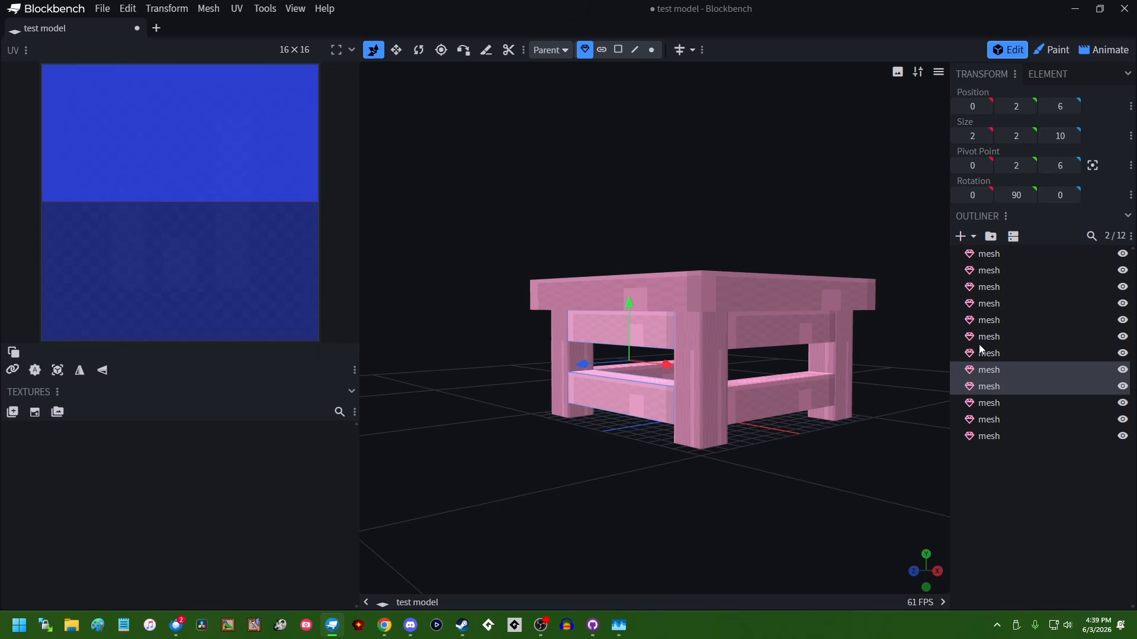
{"action": "left_click", "coordinate": [591, 343]}
{"action": "left_click", "coordinate": [635, 416], "text": "ctrl"}
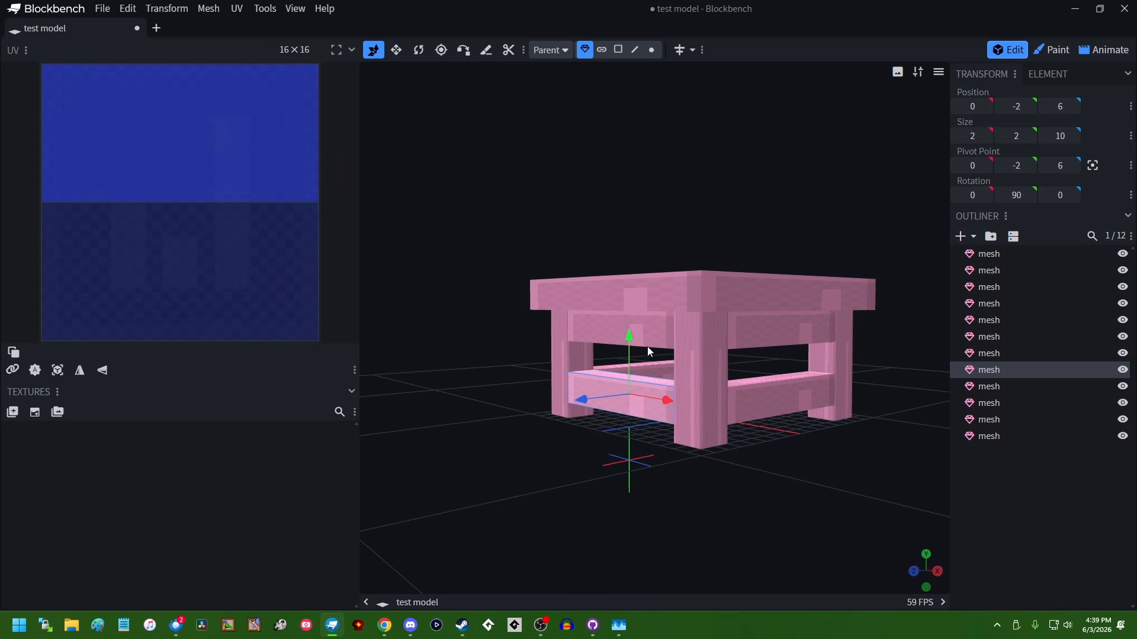
{"action": "left_click_drag", "start_coordinate": [797, 456], "coordinate": [766, 457]}
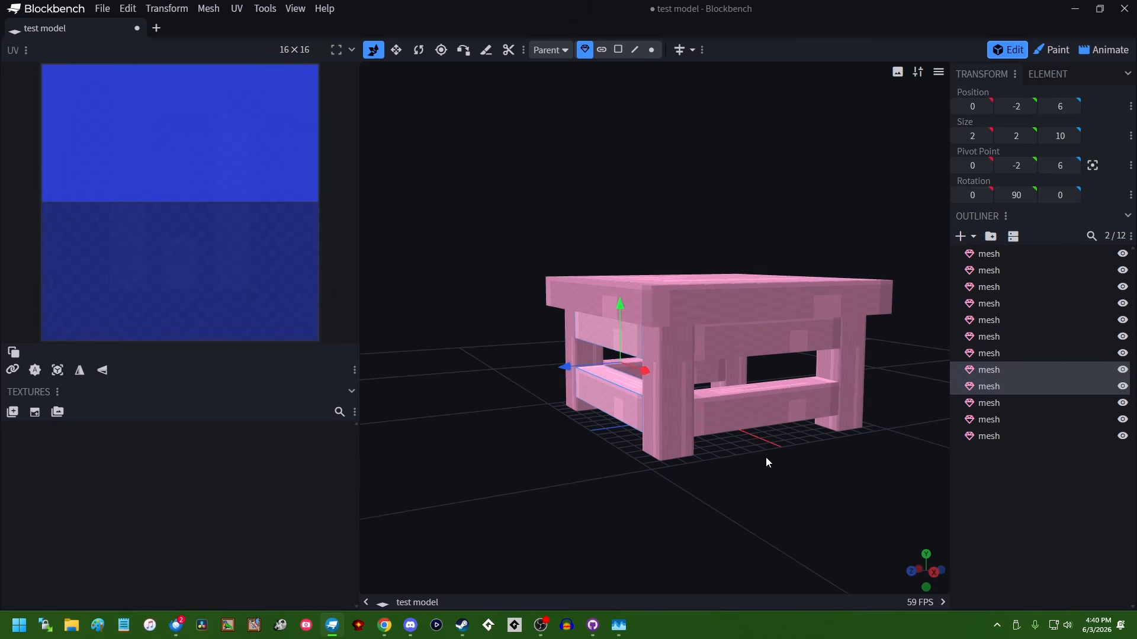
{"action": "key", "text": "ctrl+c"}
{"action": "key", "text": "ctrl+v"}
{"action": "left_click_drag", "start_coordinate": [576, 369], "coordinate": [743, 351]}
{"action": "left_click_drag", "start_coordinate": [851, 466], "coordinate": [774, 488]}
Step: Inspect the assembled table and its lower rails from different distances and angles
{"action": "scroll", "coordinate": [646, 442], "scroll_direction": "down", "scroll_amount": 6}
{"action": "scroll", "coordinate": [688, 509], "scroll_direction": "up", "scroll_amount": 3}
{"action": "scroll", "coordinate": [652, 527], "scroll_direction": "up", "scroll_amount": 4}
{"action": "scroll", "coordinate": [641, 490], "scroll_direction": "up", "scroll_amount": 2}
{"action": "scroll", "coordinate": [752, 504], "scroll_direction": "down", "scroll_amount": 7}
{"action": "scroll", "coordinate": [749, 489], "scroll_direction": "up", "scroll_amount": 4}
{"action": "scroll", "coordinate": [750, 491], "scroll_direction": "up", "scroll_amount": 4}
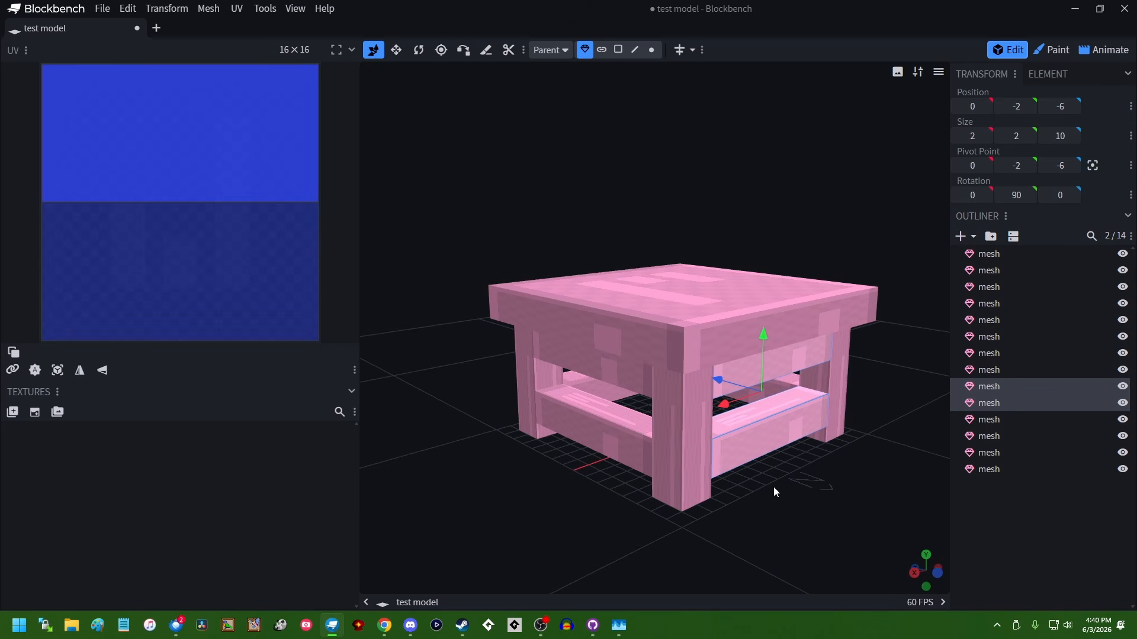
{"action": "left_click", "coordinate": [761, 455]}
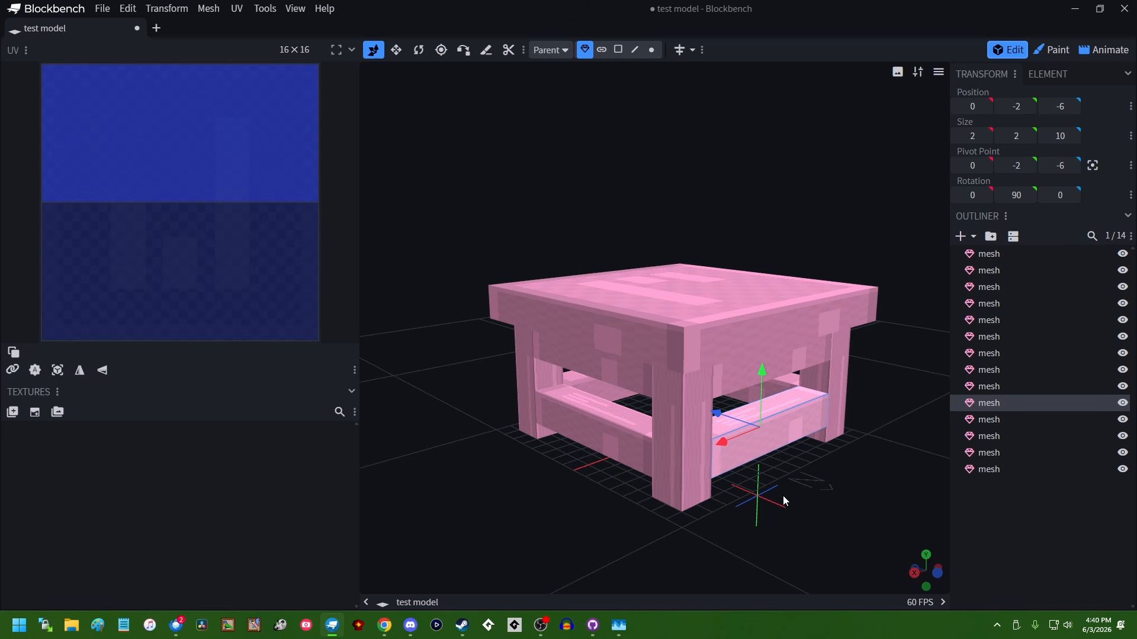
{"action": "scroll", "coordinate": [776, 503], "scroll_direction": "down", "scroll_amount": 3}
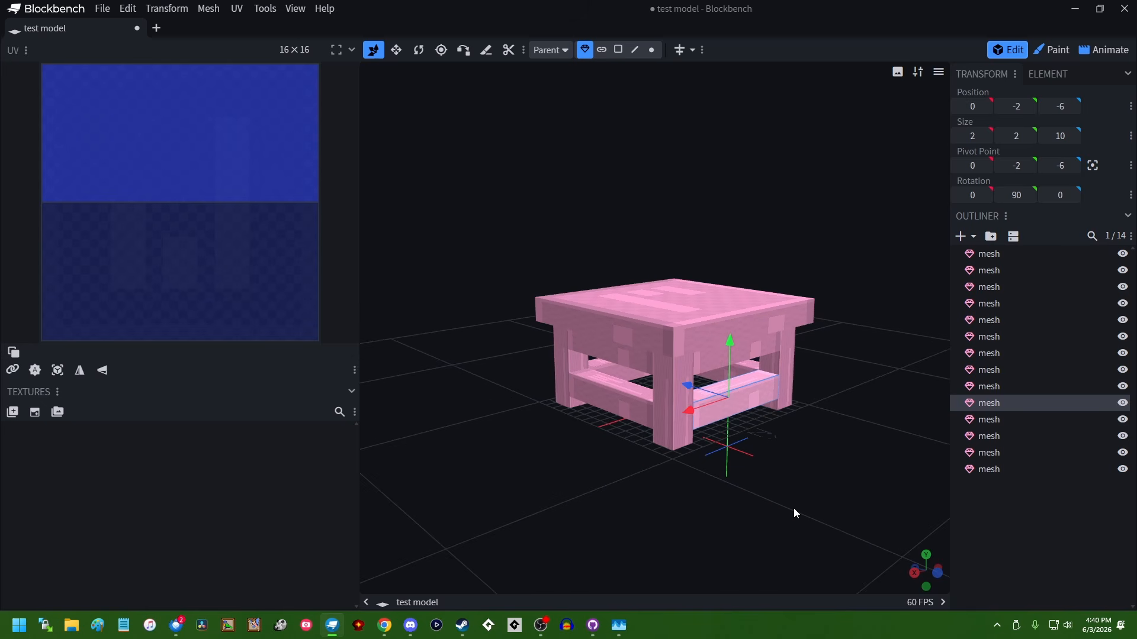
{"action": "left_click_drag", "start_coordinate": [776, 482], "coordinate": [804, 470]}
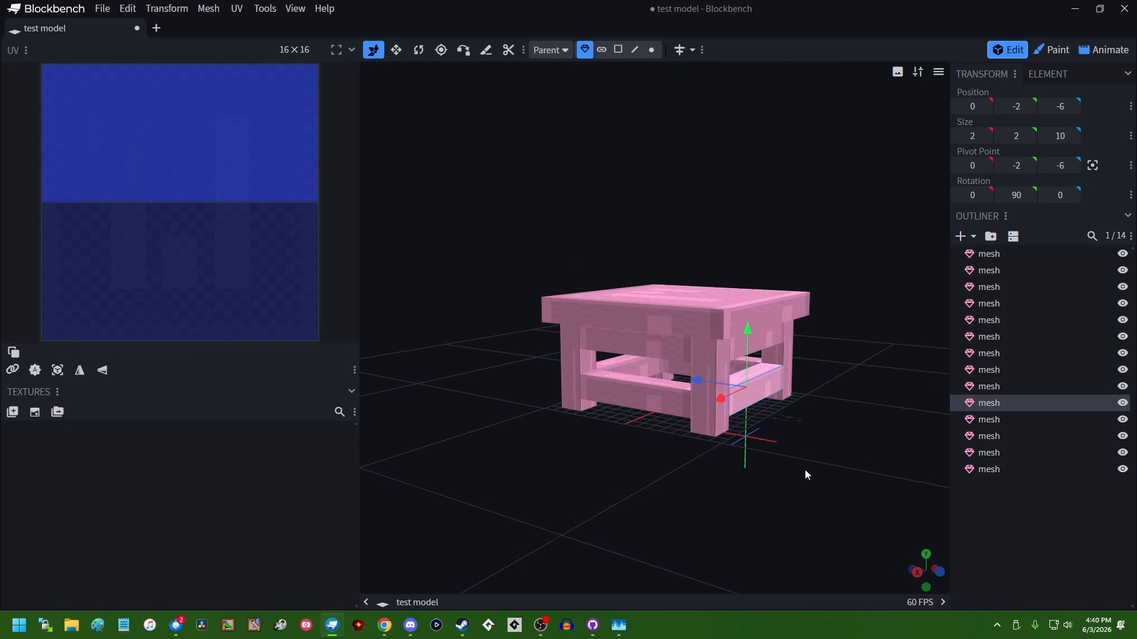
Step: Switch to face selection and select all table meshes to check the model's total face count
{"action": "left_click", "coordinate": [618, 49]}
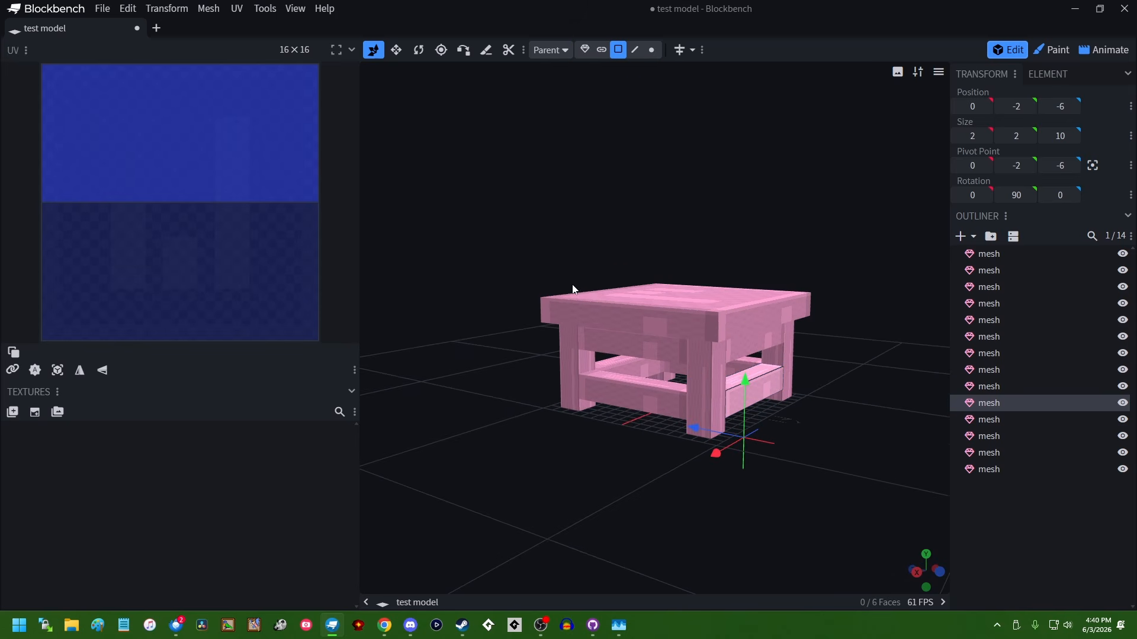
{"action": "scroll", "coordinate": [673, 408], "scroll_direction": "down", "scroll_amount": 10}
{"action": "scroll", "coordinate": [672, 408], "scroll_direction": "up", "scroll_amount": 10}
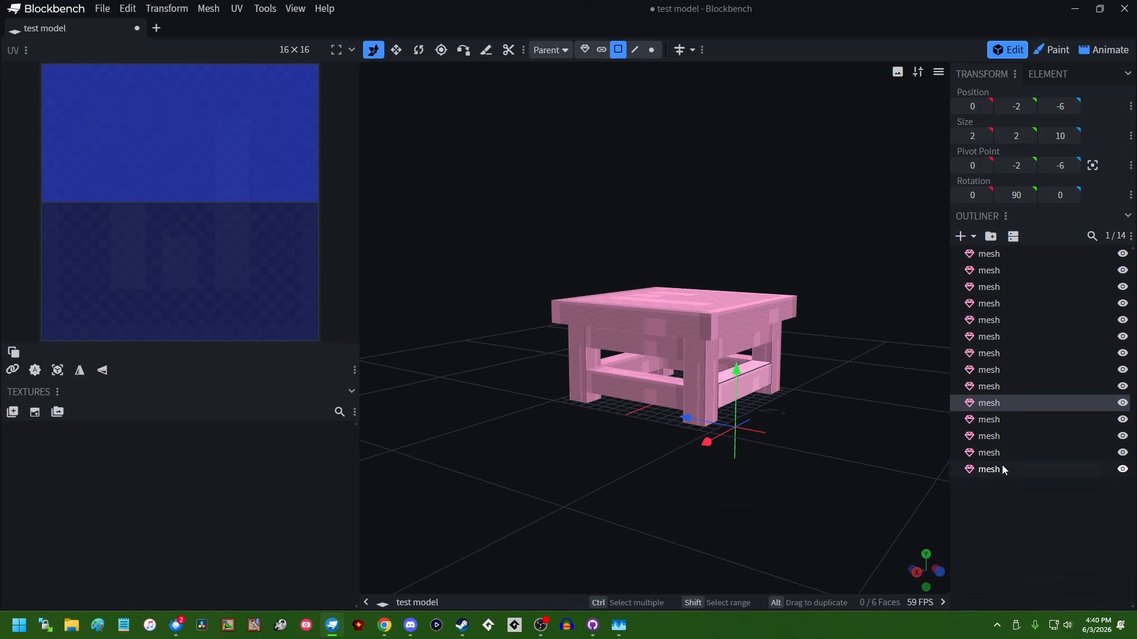
{"action": "left_click", "coordinate": [1090, 8]}
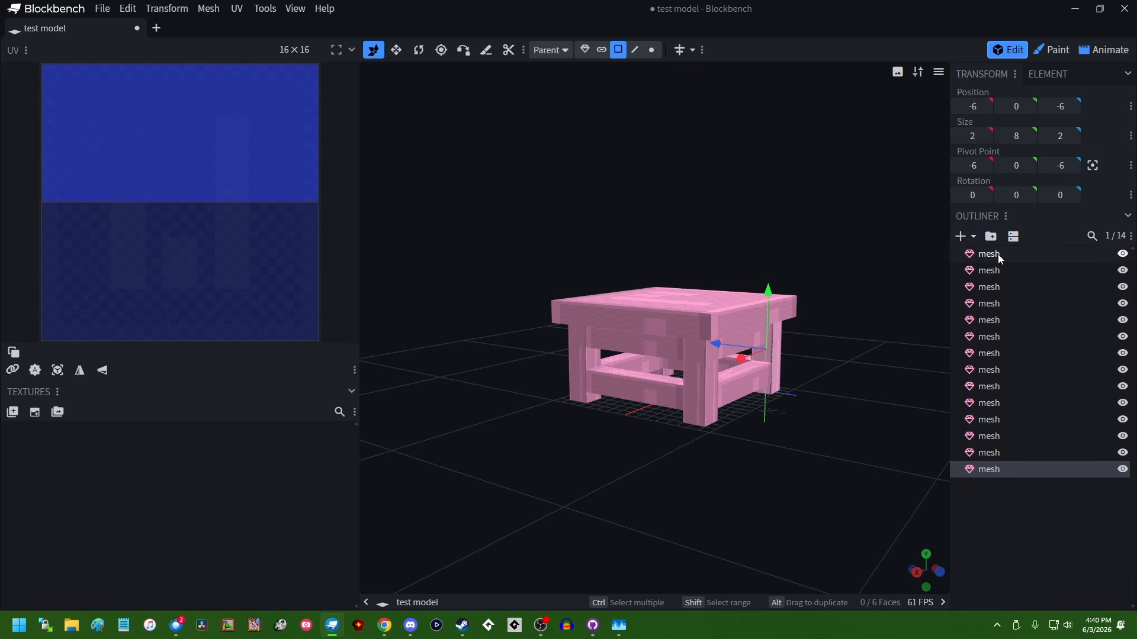
{"action": "left_click", "coordinate": [997, 256], "text": "shift"}
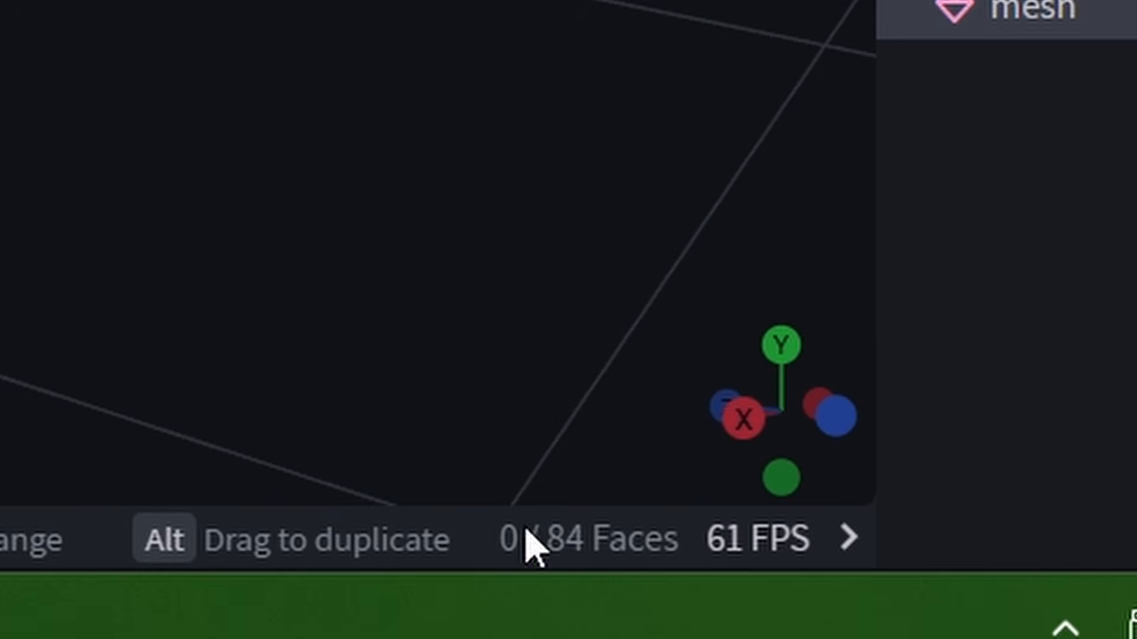
{"action": "left_click_drag", "start_coordinate": [504, 455], "coordinate": [119, 302]}
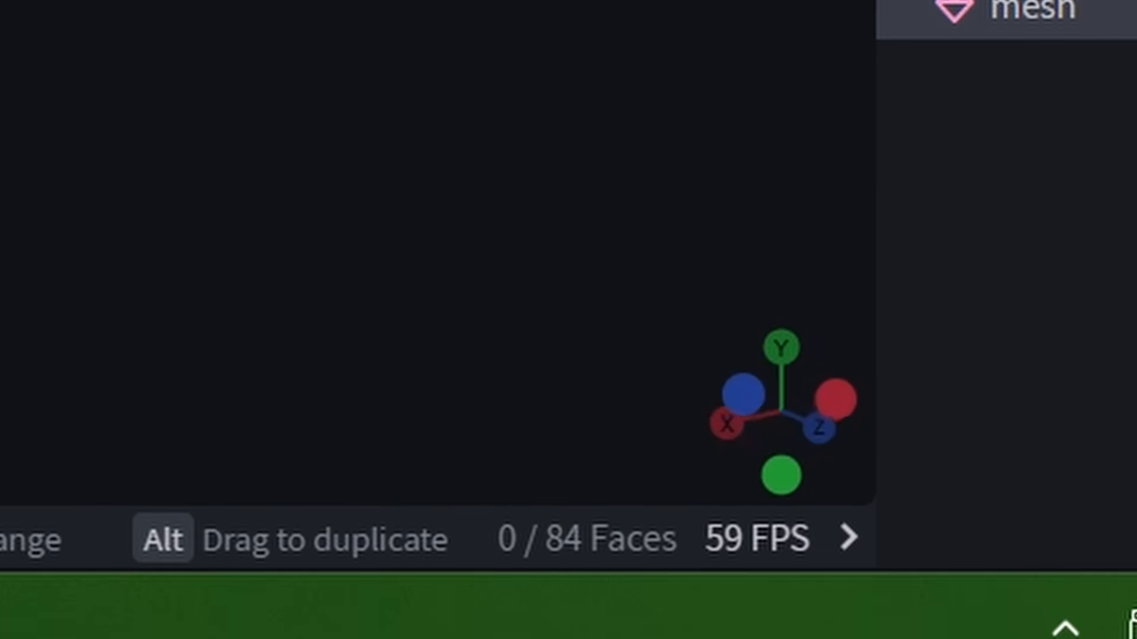
{"action": "left_click_drag", "start_coordinate": [613, 421], "coordinate": [732, 468]}
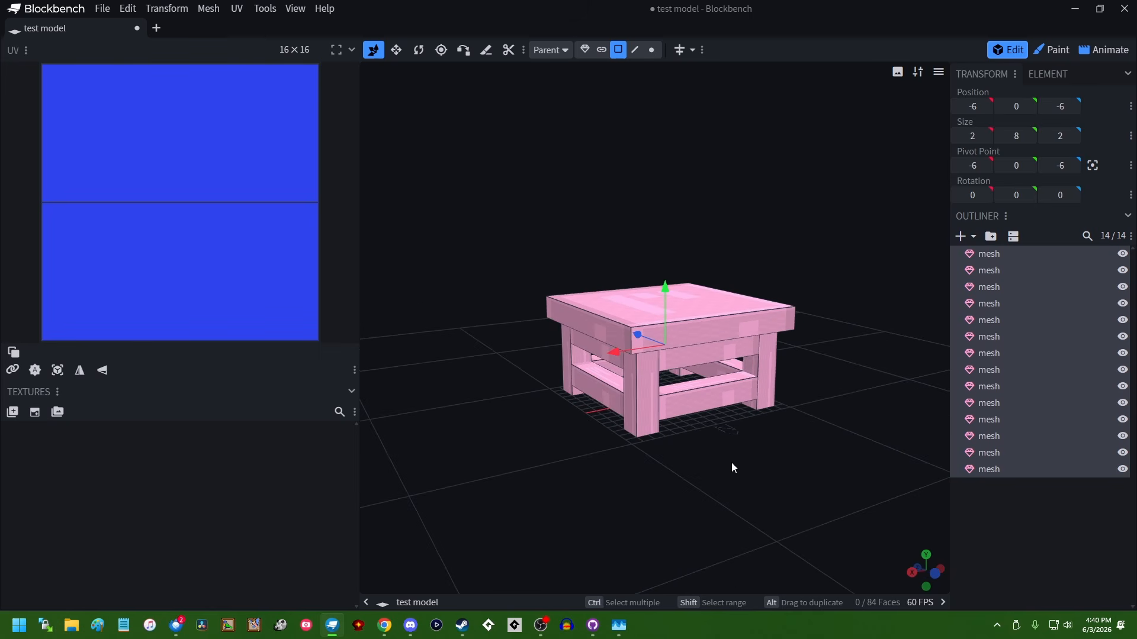
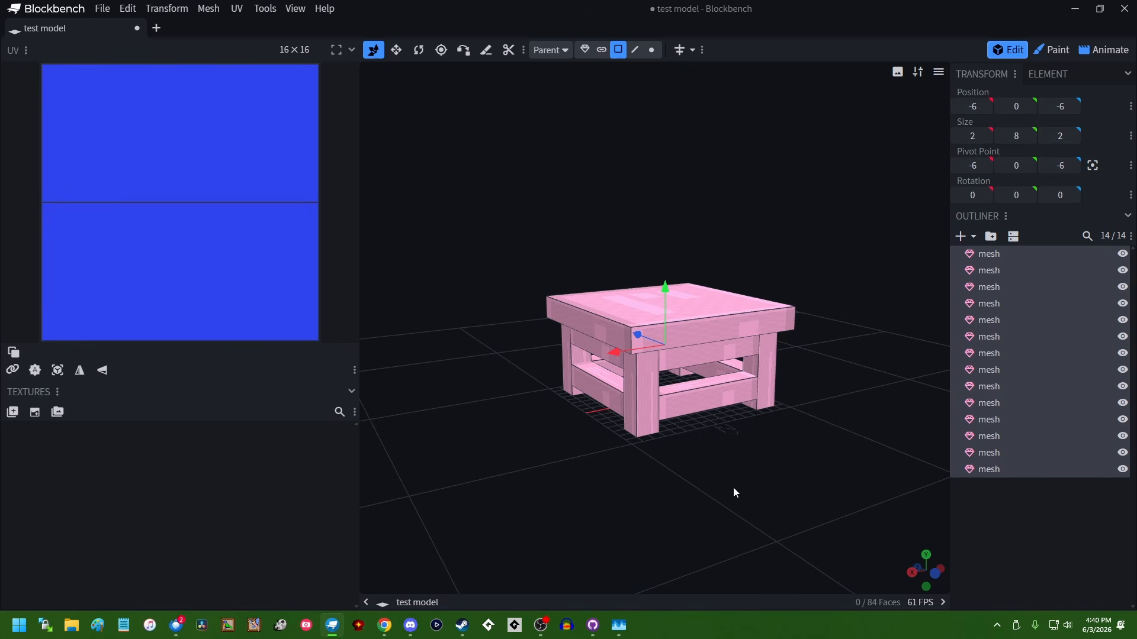
Step: Return to object selection and pull the lower rail at 0, -2, -6 out of the table to Z position -17
{"action": "left_click", "coordinate": [584, 49]}
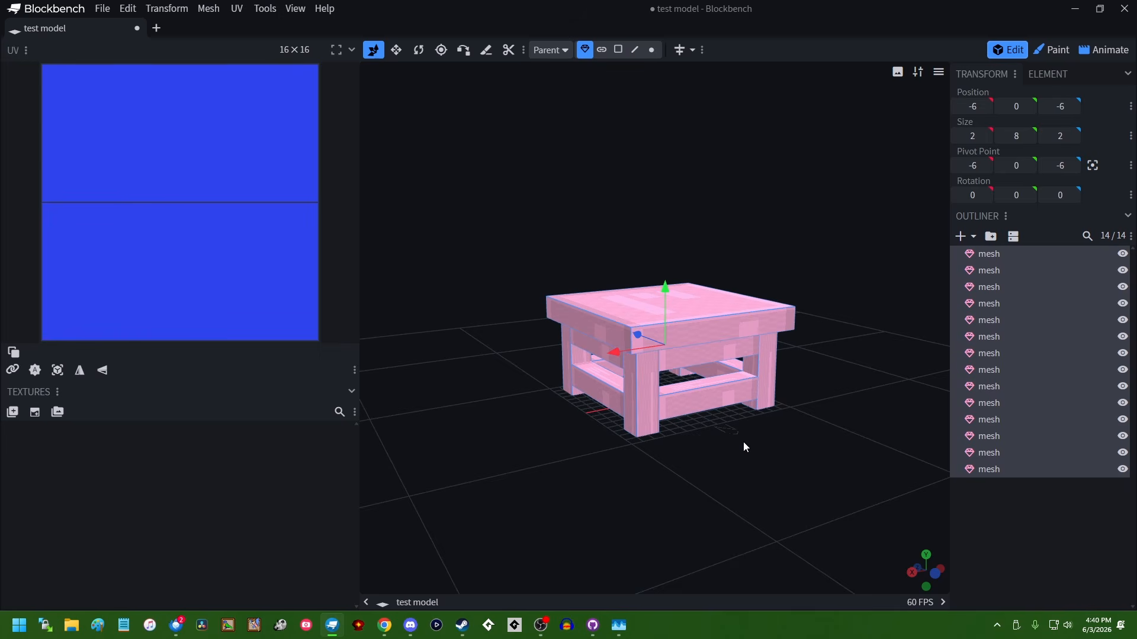
{"action": "left_click", "coordinate": [714, 402]}
{"action": "scroll", "coordinate": [722, 490], "scroll_direction": "down", "scroll_amount": 2}
{"action": "scroll", "coordinate": [723, 490], "scroll_direction": "up", "scroll_amount": 4}
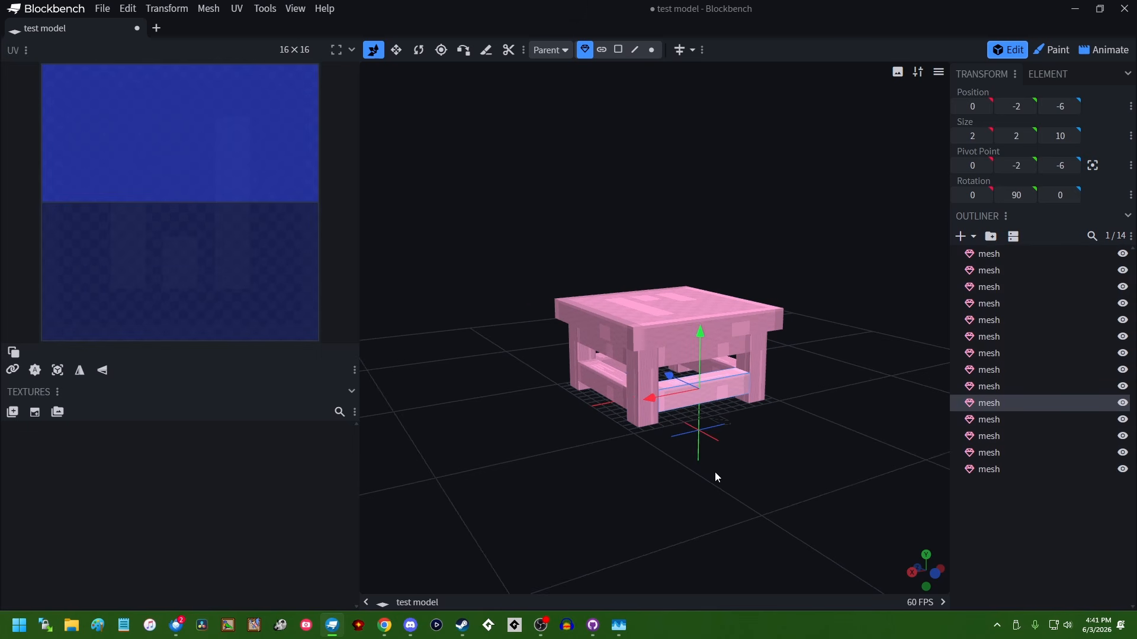
{"action": "left_click_drag", "start_coordinate": [703, 407], "coordinate": [781, 464]}
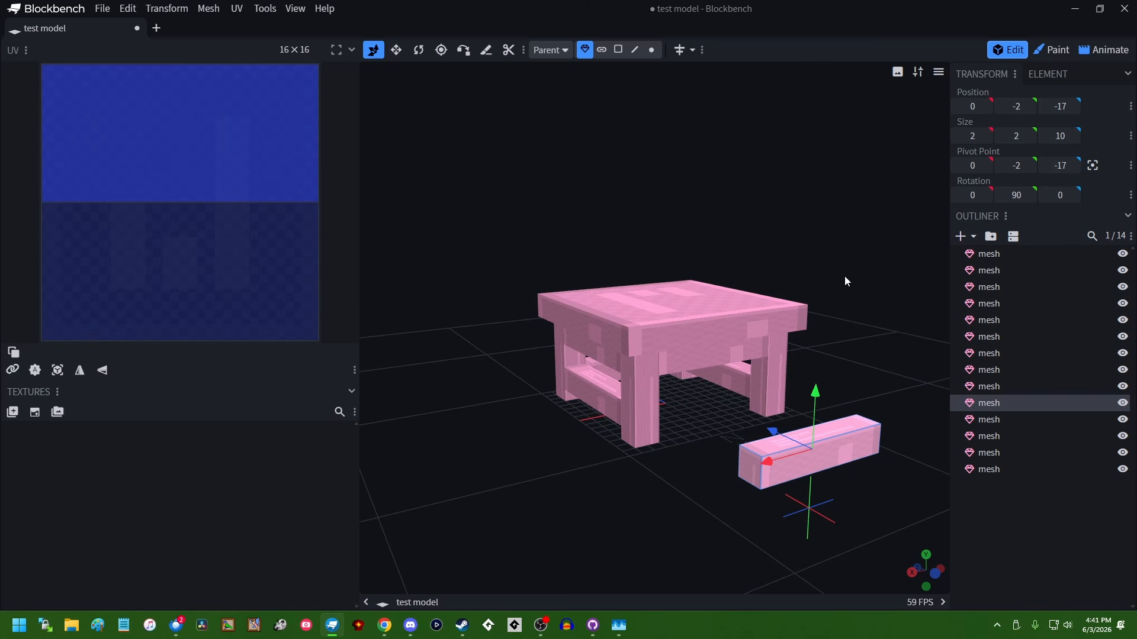
Step: In face selection mode, delete both hidden end faces of the pulled-out lower rail
{"action": "left_click_drag", "start_coordinate": [851, 279], "coordinate": [678, 121]}
{"action": "left_click", "coordinate": [619, 49]}
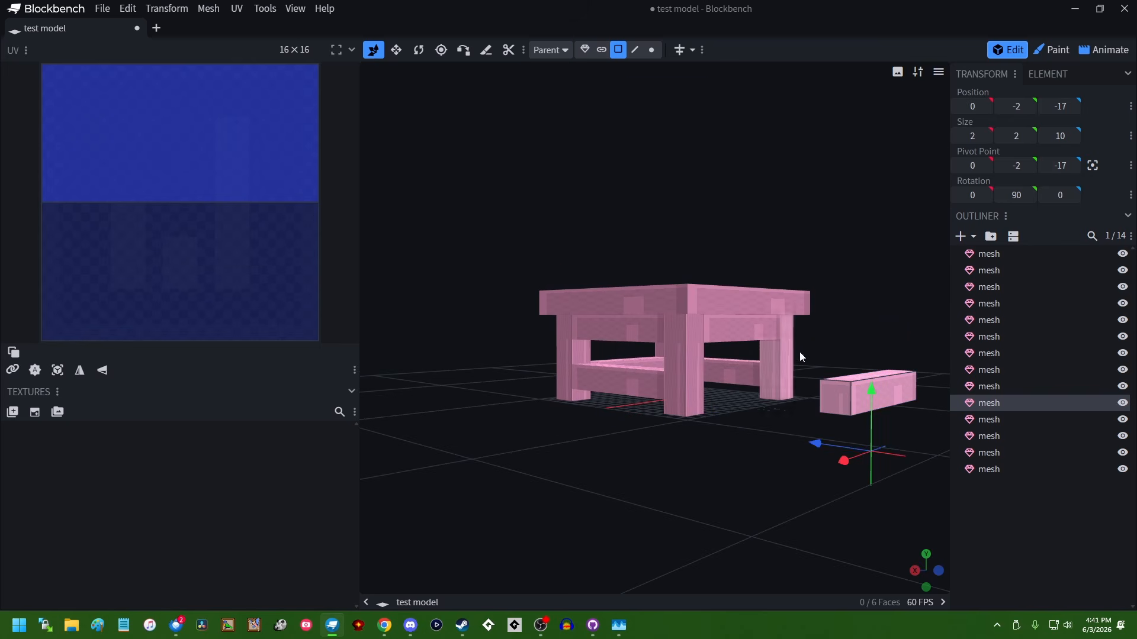
{"action": "left_click", "coordinate": [839, 401]}
{"action": "left_click", "coordinate": [807, 467]}
{"action": "left_click_drag", "start_coordinate": [808, 466], "coordinate": [636, 473]}
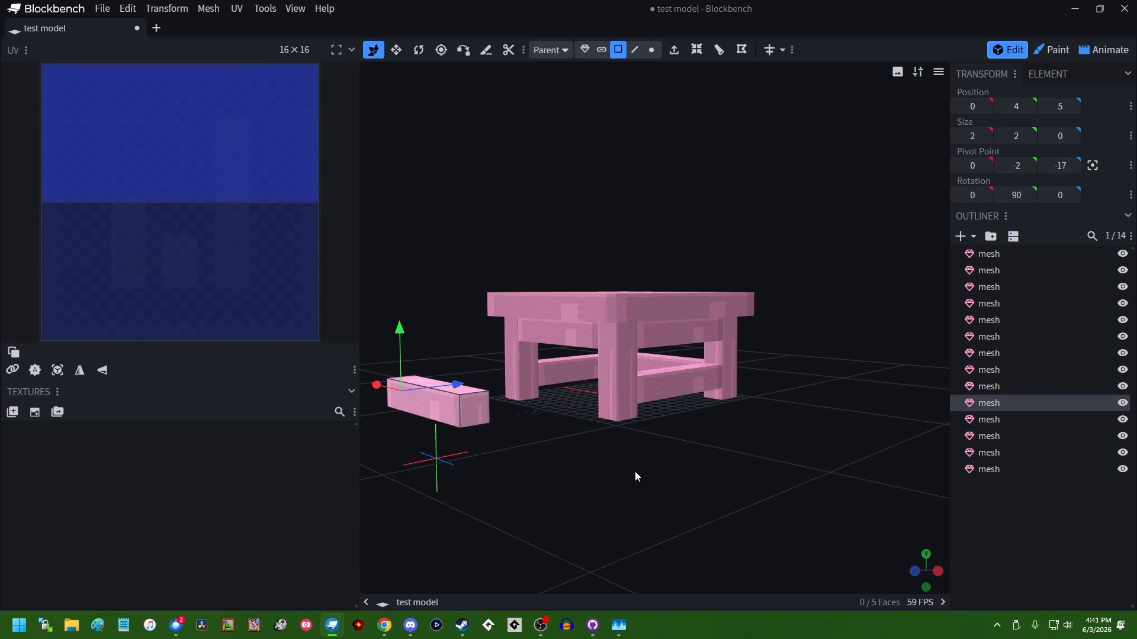
{"action": "left_click_drag", "start_coordinate": [563, 446], "coordinate": [595, 330]}
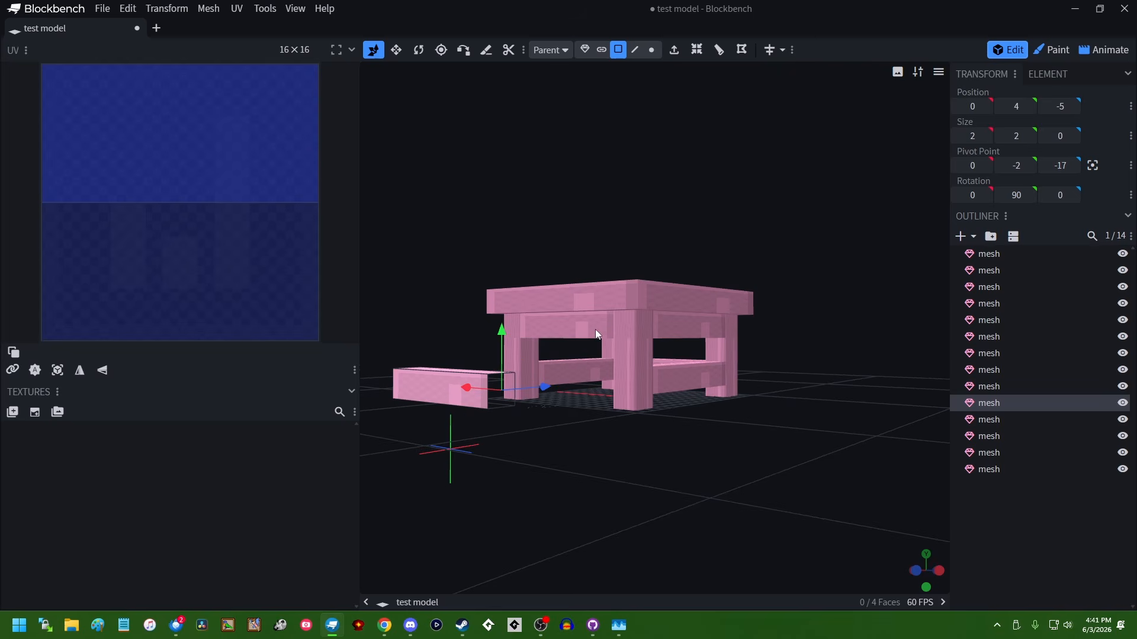
Step: Select the upper rail on the same side as an object and slide it out of the table to X position 16
{"action": "left_click", "coordinate": [594, 330]}
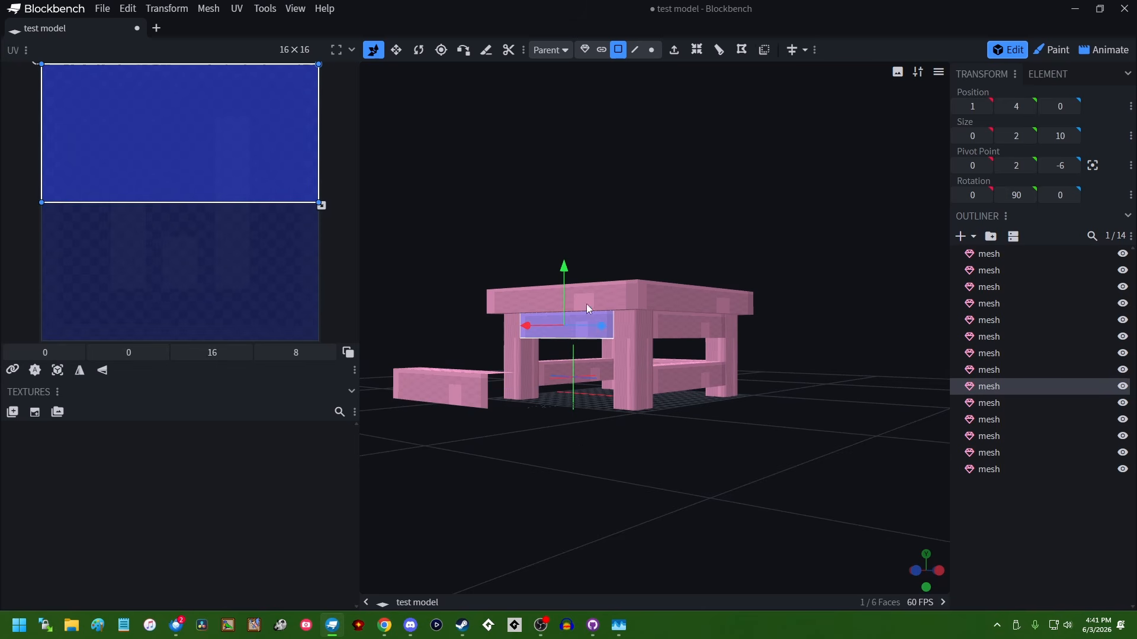
{"action": "left_click", "coordinate": [584, 49]}
{"action": "left_click_drag", "start_coordinate": [535, 327], "coordinate": [407, 340]}
{"action": "left_click_drag", "start_coordinate": [582, 434], "coordinate": [629, 503]}
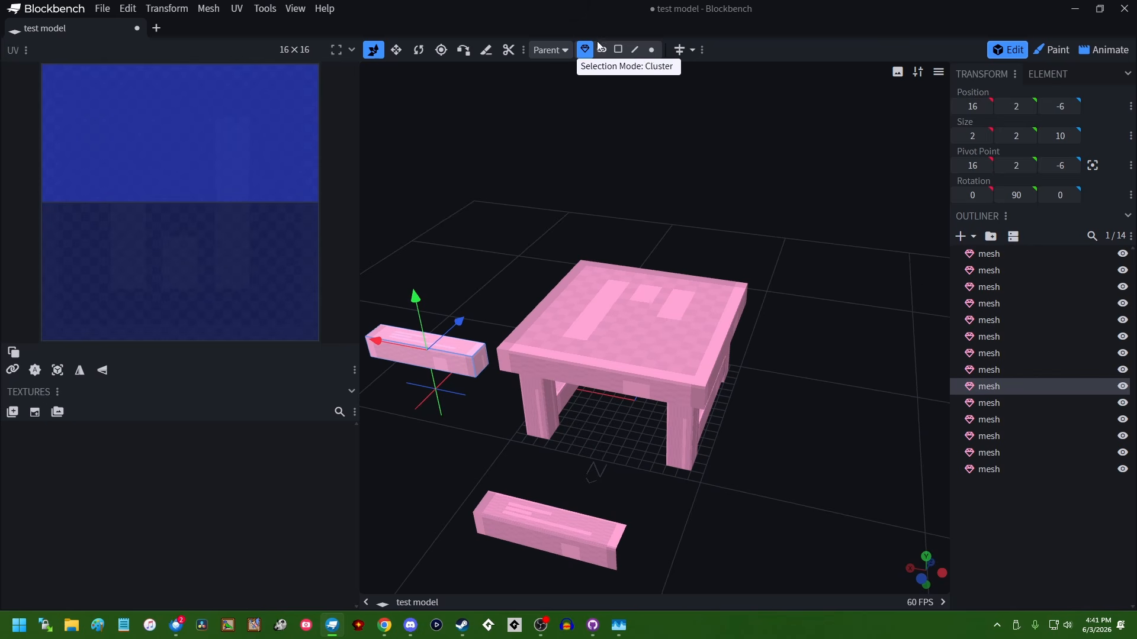
Step: In face selection mode, delete both end faces of the upper rail beside the table
{"action": "left_click", "coordinate": [619, 51]}
{"action": "left_click_drag", "start_coordinate": [485, 367], "coordinate": [805, 389]}
{"action": "left_click", "coordinate": [825, 422]}
{"action": "key", "text": "Delete"}
{"action": "left_click_drag", "start_coordinate": [876, 456], "coordinate": [485, 429]}
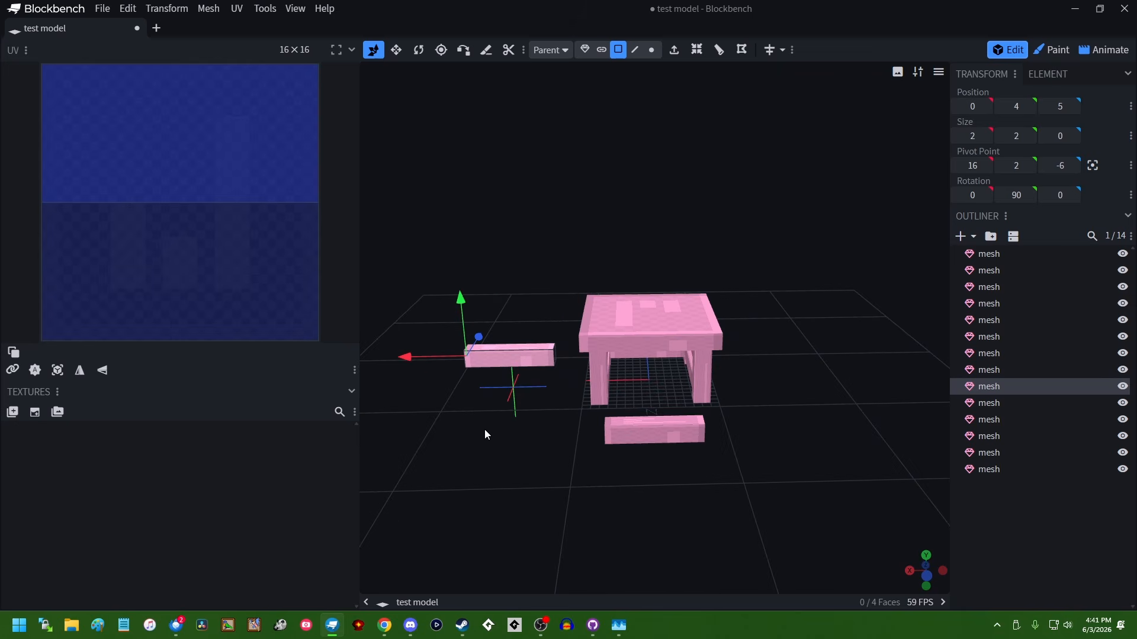
Step: Move the whole open-ended upper rail back between the legs to X position 0 in object selection mode
{"action": "left_click_drag", "start_coordinate": [410, 356], "coordinate": [556, 361]}
{"action": "key", "text": "ctrl+z"}
{"action": "left_click", "coordinate": [583, 51]}
{"action": "left_click_drag", "start_coordinate": [457, 359], "coordinate": [602, 363]}
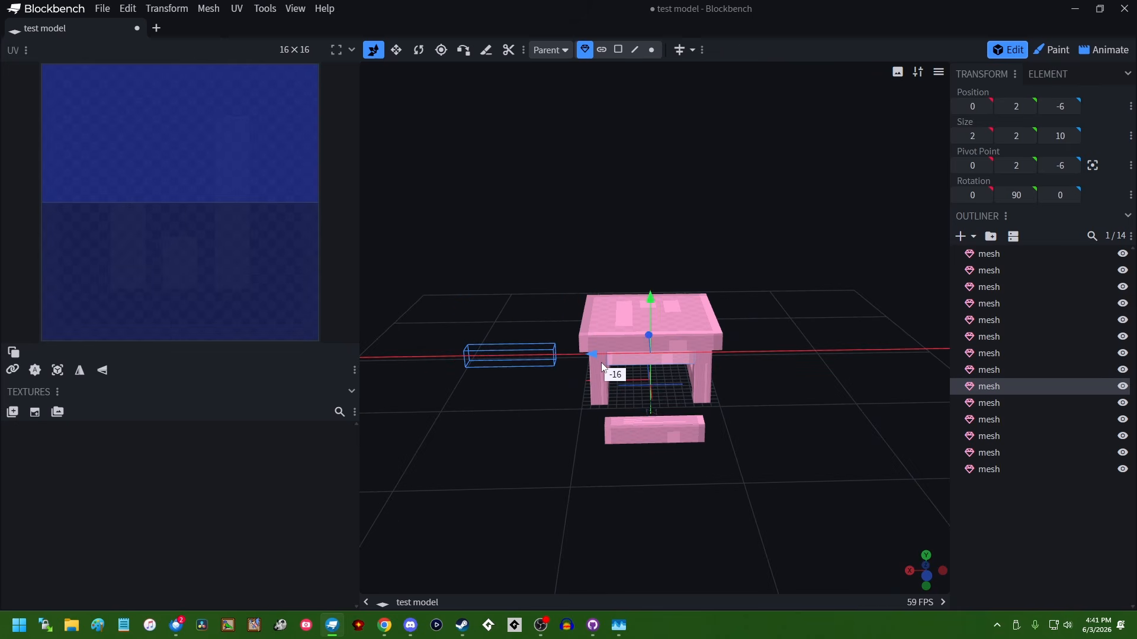
Step: Return the open-ended lower rail to its place between the table legs at Z position -6
{"action": "left_click_drag", "start_coordinate": [645, 428], "coordinate": [761, 407]}
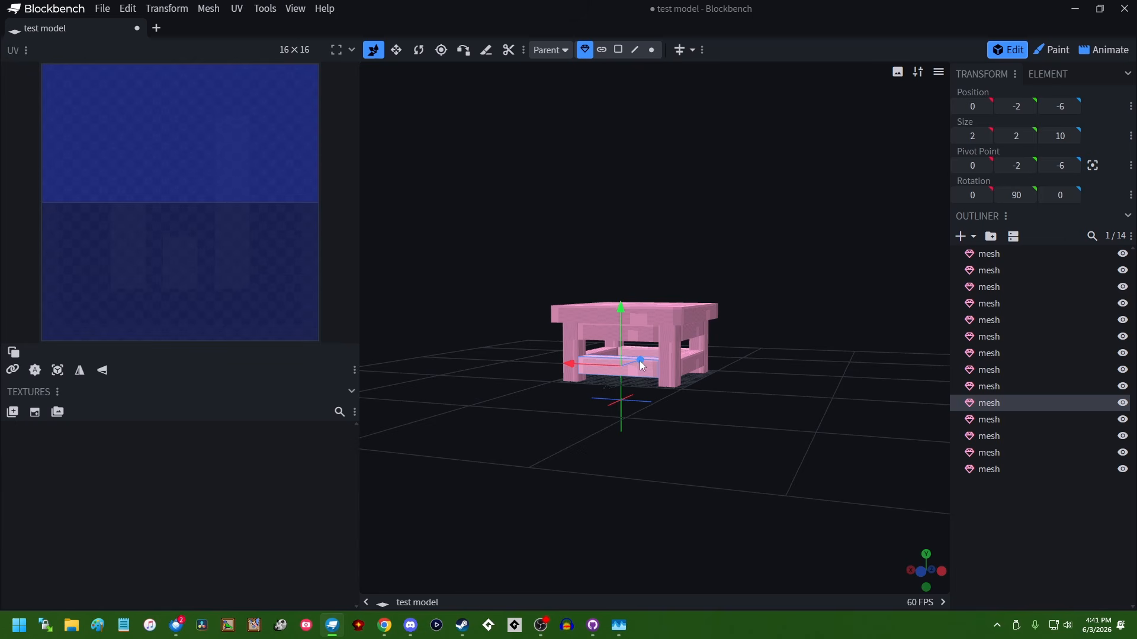
{"action": "scroll", "coordinate": [675, 391], "scroll_direction": "up", "scroll_amount": 5}
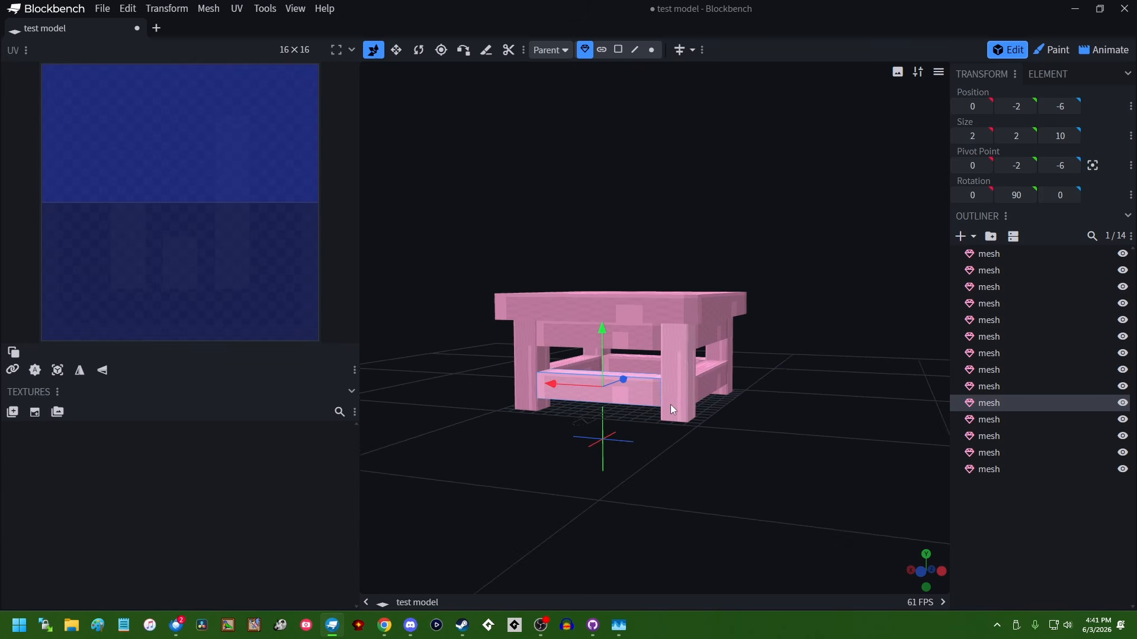
{"action": "left_click", "coordinate": [627, 352]}
{"action": "scroll", "coordinate": [619, 492], "scroll_direction": "down", "scroll_amount": 3}
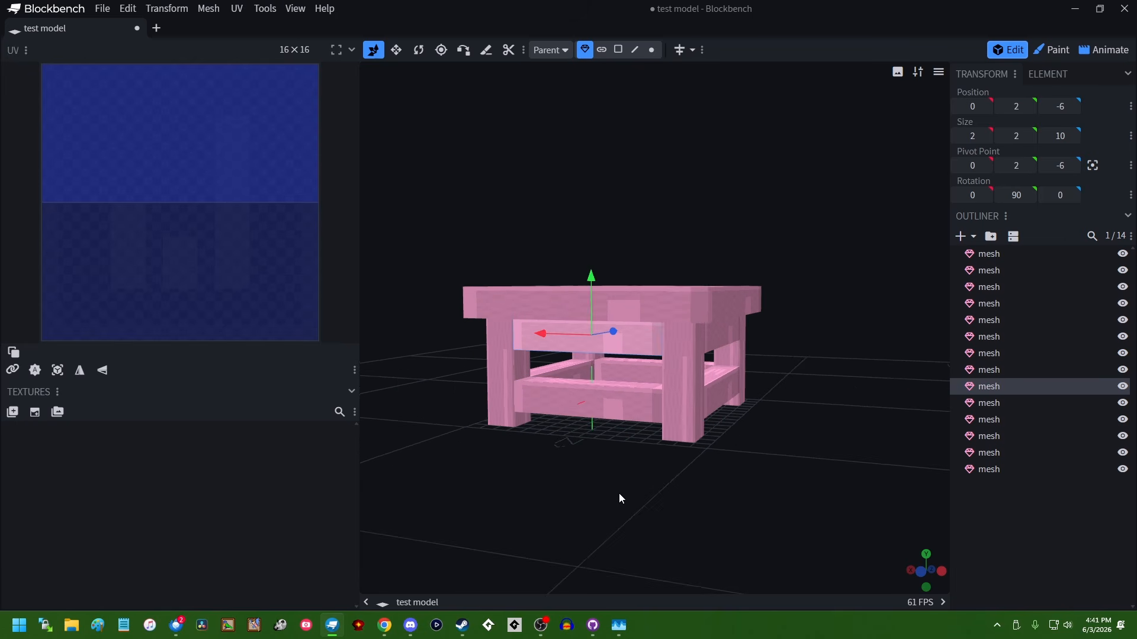
{"action": "scroll", "coordinate": [620, 493], "scroll_direction": "up", "scroll_amount": 2}
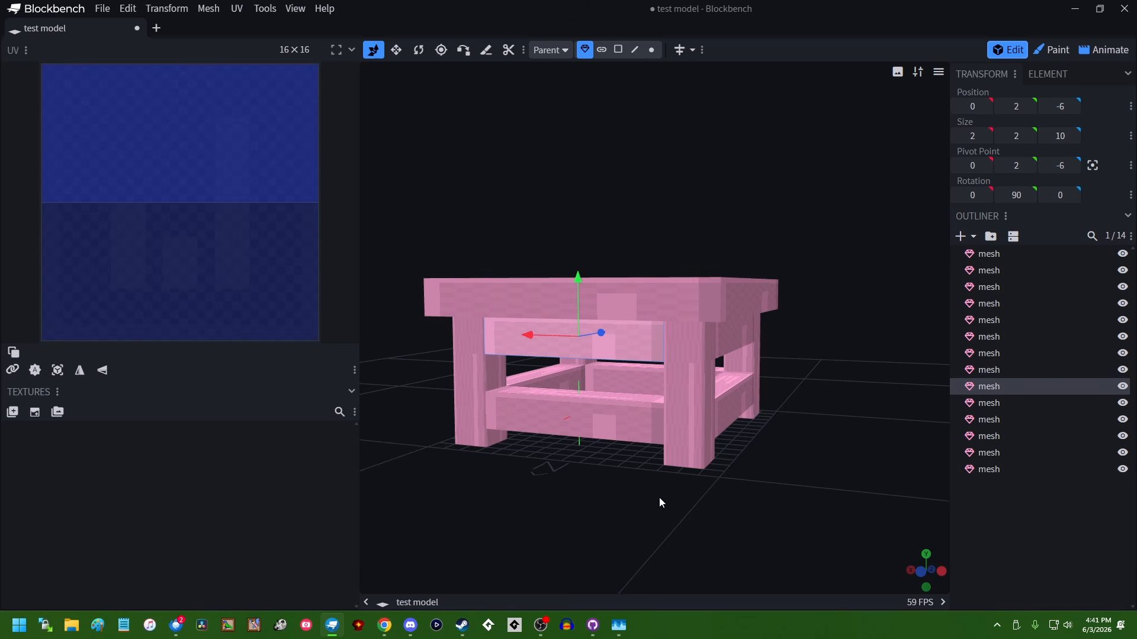
Step: Select the table legs one after another and examine them from different sides for further hidden faces
{"action": "left_click", "coordinate": [691, 428]}
{"action": "left_click", "coordinate": [480, 405]}
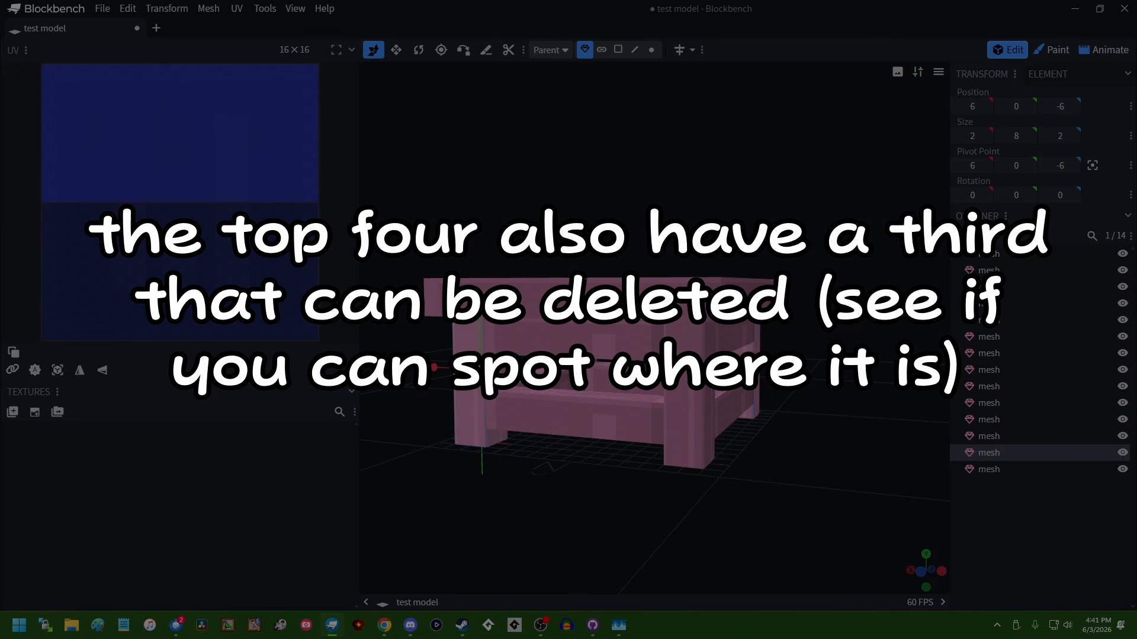
{"action": "left_click", "coordinate": [747, 403]}
{"action": "left_click_drag", "start_coordinate": [445, 398], "coordinate": [564, 408]}
{"action": "left_click", "coordinate": [563, 407]}
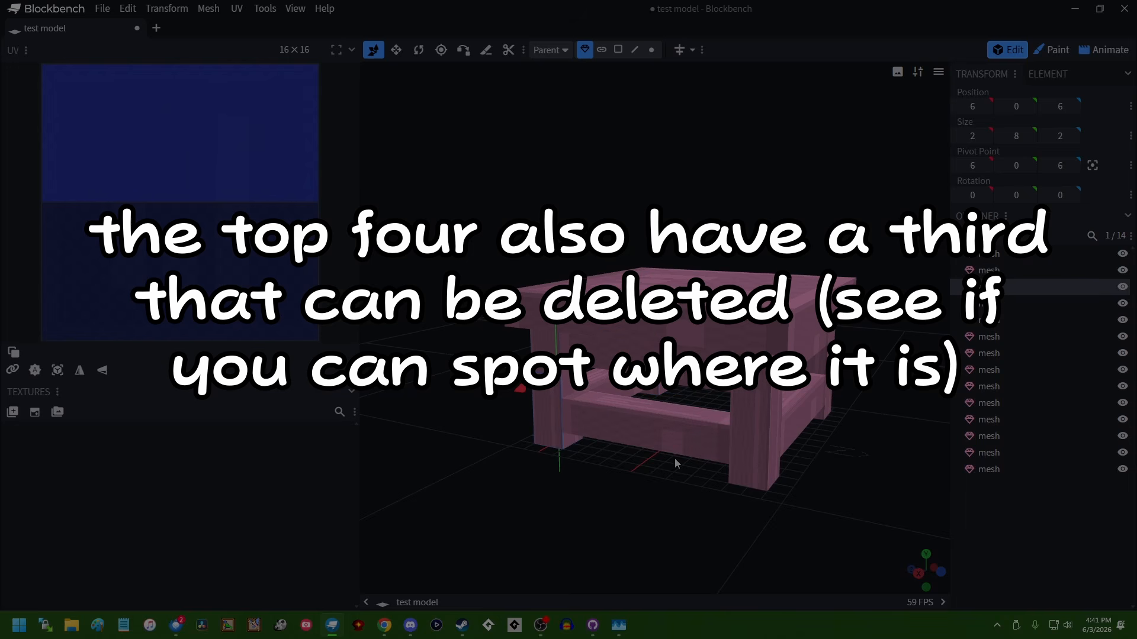
{"action": "left_click_drag", "start_coordinate": [674, 459], "coordinate": [446, 470]}
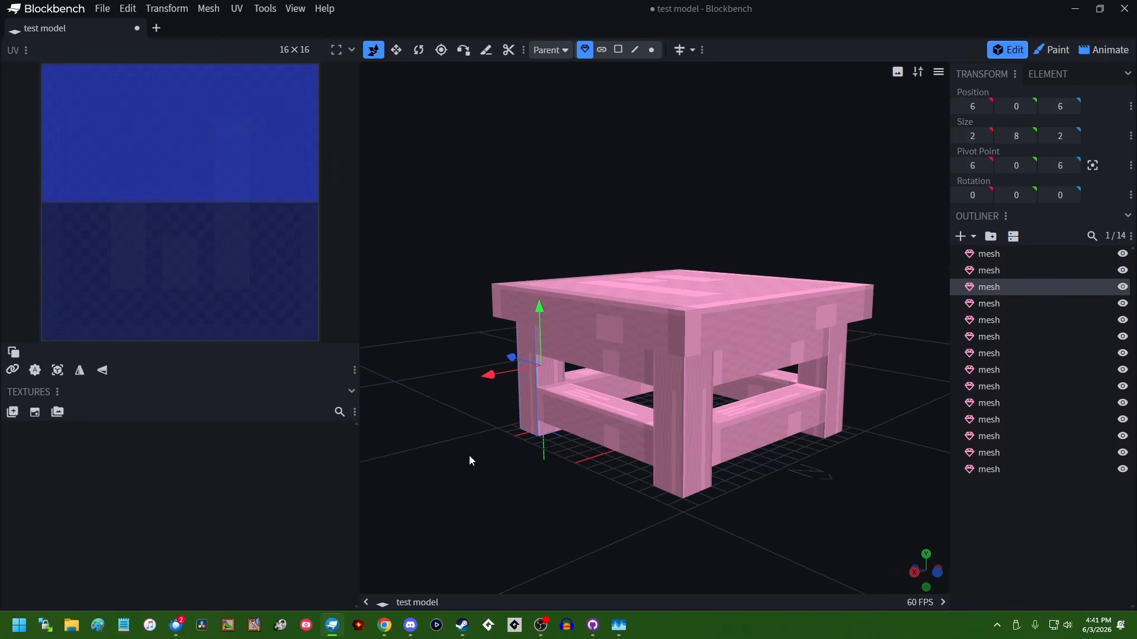
Step: Switch to face selection mode and select all the table meshes to read the total face count
{"action": "left_click", "coordinate": [617, 50]}
{"action": "middle_click_drag", "start_coordinate": [482, 123], "coordinate": [544, 213]}
{"action": "left_click_drag", "start_coordinate": [540, 240], "coordinate": [771, 447]}
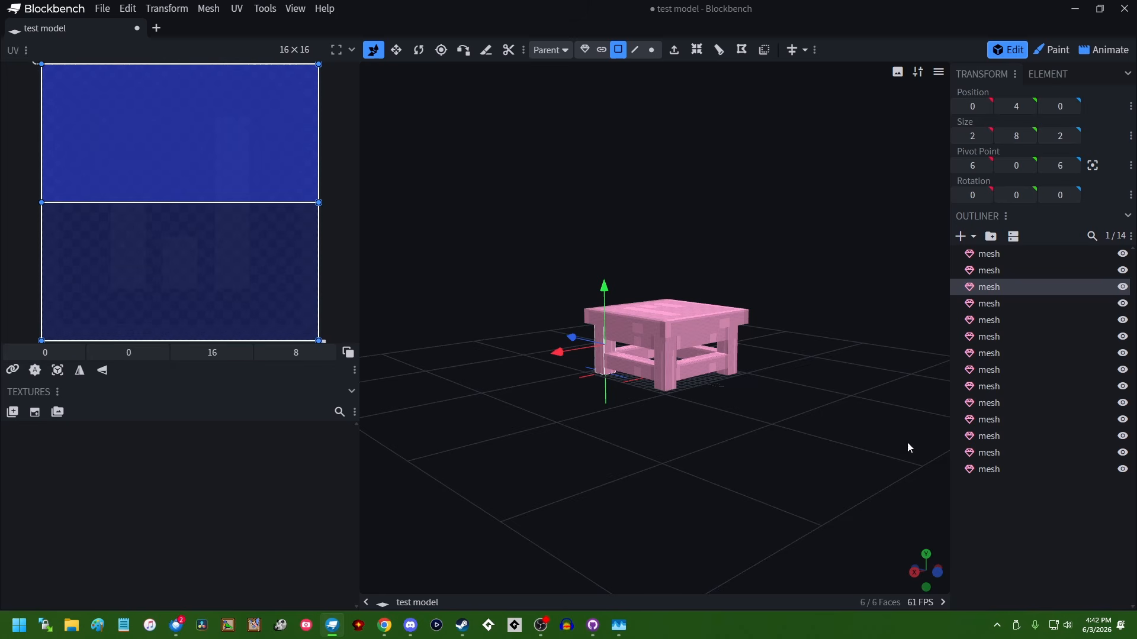
{"action": "left_click", "coordinate": [1014, 471]}
{"action": "left_click", "coordinate": [1025, 252], "text": "shift"}
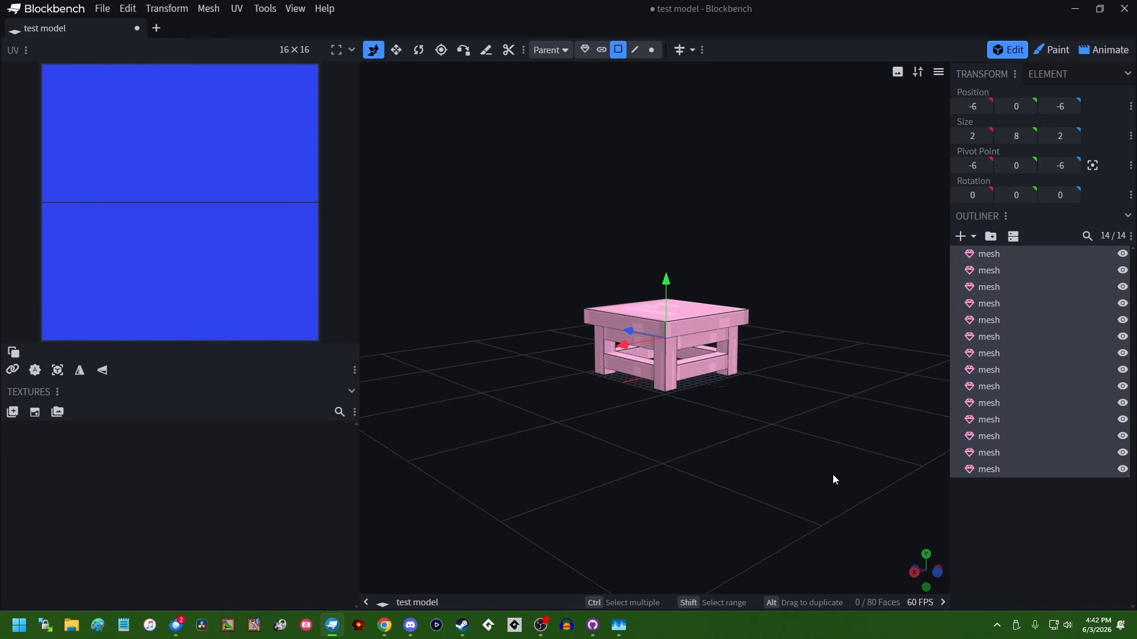
Step: Inspect the whole table from above and from the sides at different distances
{"action": "mouse_move", "coordinate": [786, 506]}
{"action": "left_mouse_down"}
{"action": "mouse_move", "coordinate": [675, 413]}
{"action": "mouse_move", "coordinate": [573, 448]}
{"action": "mouse_move", "coordinate": [783, 486]}
{"action": "mouse_move", "coordinate": [767, 517]}
{"action": "left_mouse_up"}
{"action": "scroll", "coordinate": [768, 522], "scroll_direction": "up", "scroll_amount": 5}
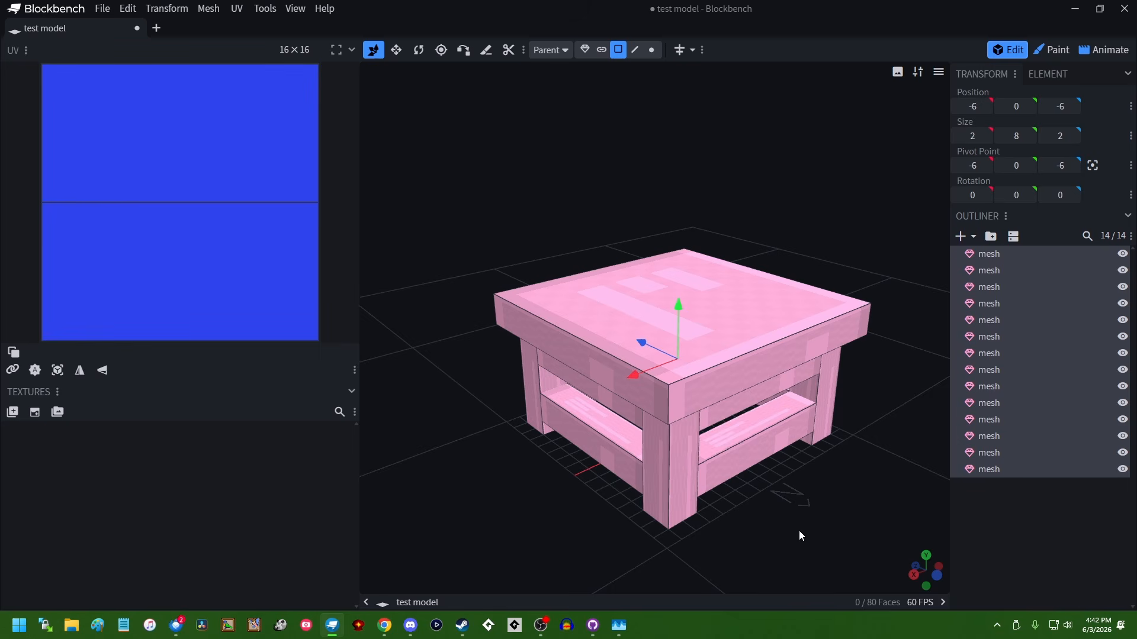
{"action": "scroll", "coordinate": [799, 532], "scroll_direction": "down", "scroll_amount": 2}
{"action": "scroll", "coordinate": [799, 531], "scroll_direction": "up", "scroll_amount": 2}
{"action": "scroll", "coordinate": [800, 427], "scroll_direction": "down", "scroll_amount": 2}
{"action": "scroll", "coordinate": [797, 436], "scroll_direction": "up", "scroll_amount": 2}
{"action": "scroll", "coordinate": [790, 445], "scroll_direction": "down", "scroll_amount": 1}
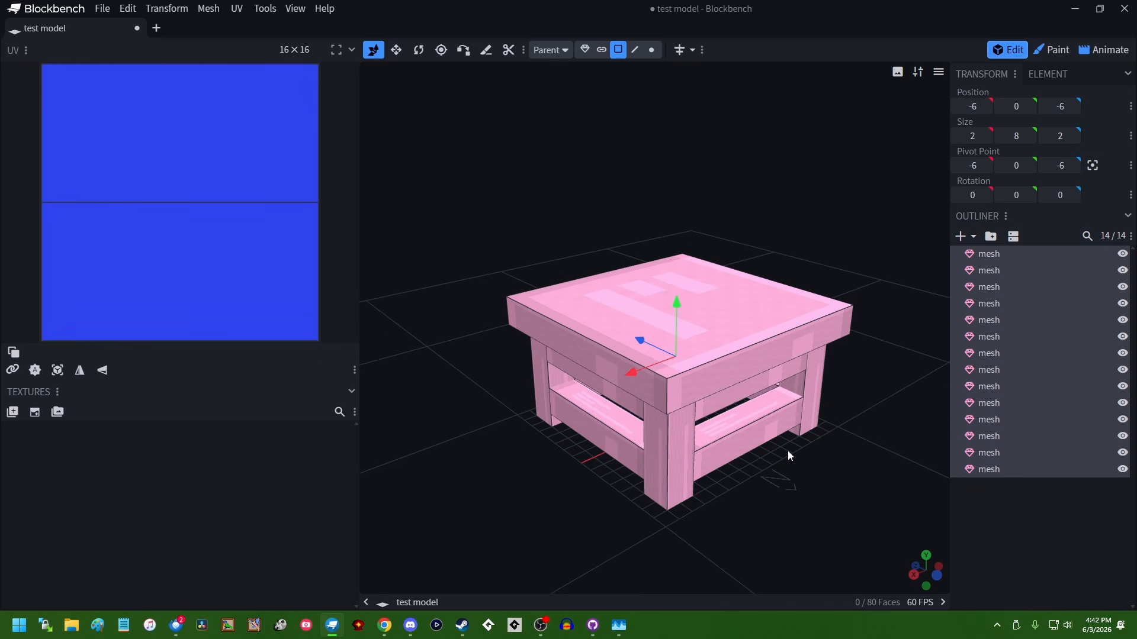
{"action": "left_click_drag", "start_coordinate": [816, 496], "coordinate": [551, 462]}
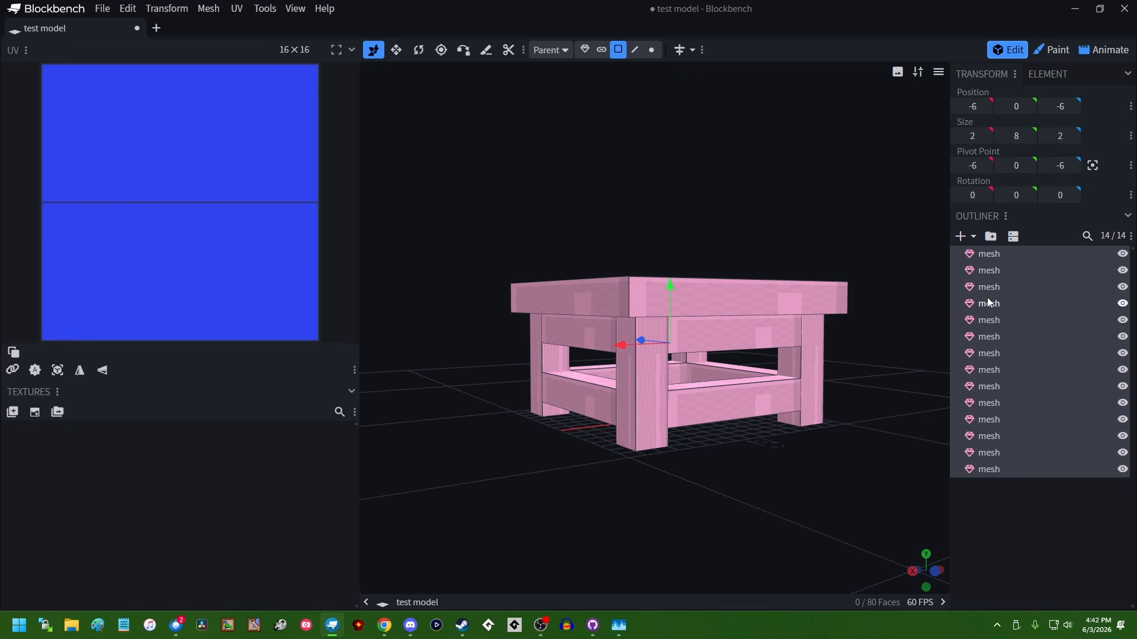
Step: Try merging all the table meshes into a single mesh, return to object selection mode, and undo the merge
{"action": "right_click", "coordinate": [1035, 276]}
{"action": "left_click", "coordinate": [973, 302]}
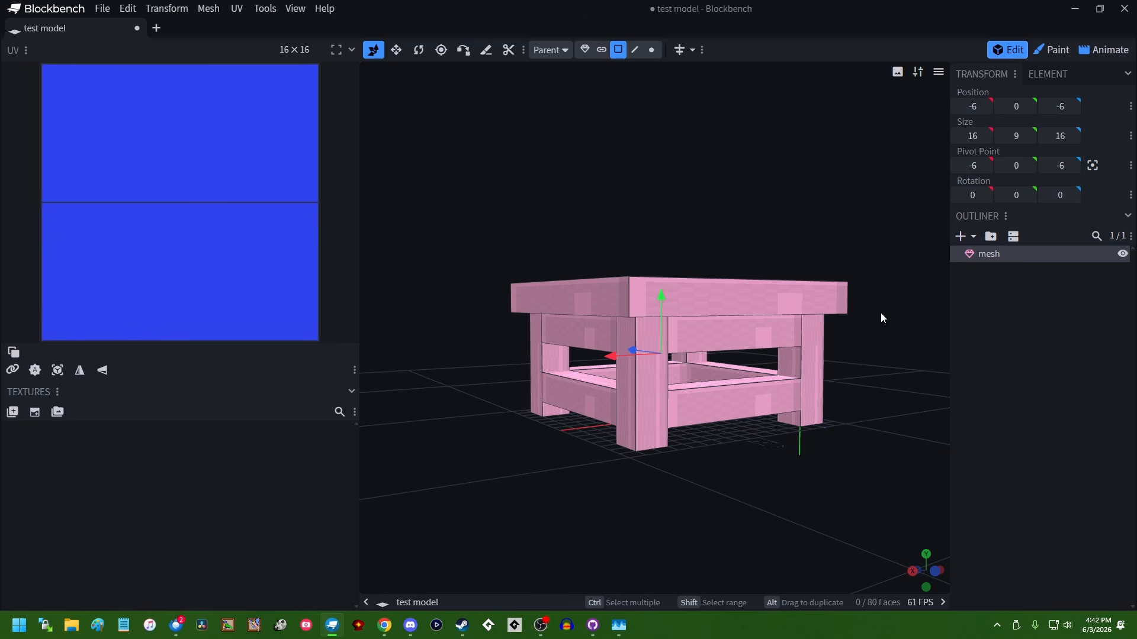
{"action": "left_click_drag", "start_coordinate": [881, 318], "coordinate": [660, 302]}
{"action": "left_click", "coordinate": [660, 302]}
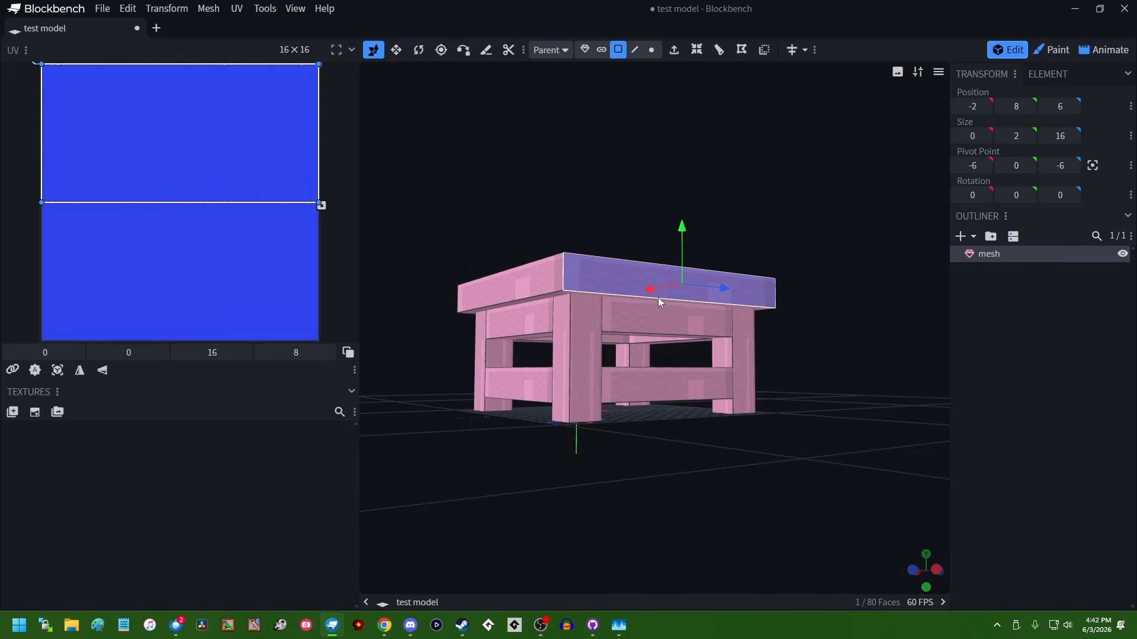
{"action": "left_click", "coordinate": [585, 50]}
{"action": "left_click_drag", "start_coordinate": [941, 370], "coordinate": [800, 376]}
{"action": "left_click", "coordinate": [1030, 344]}
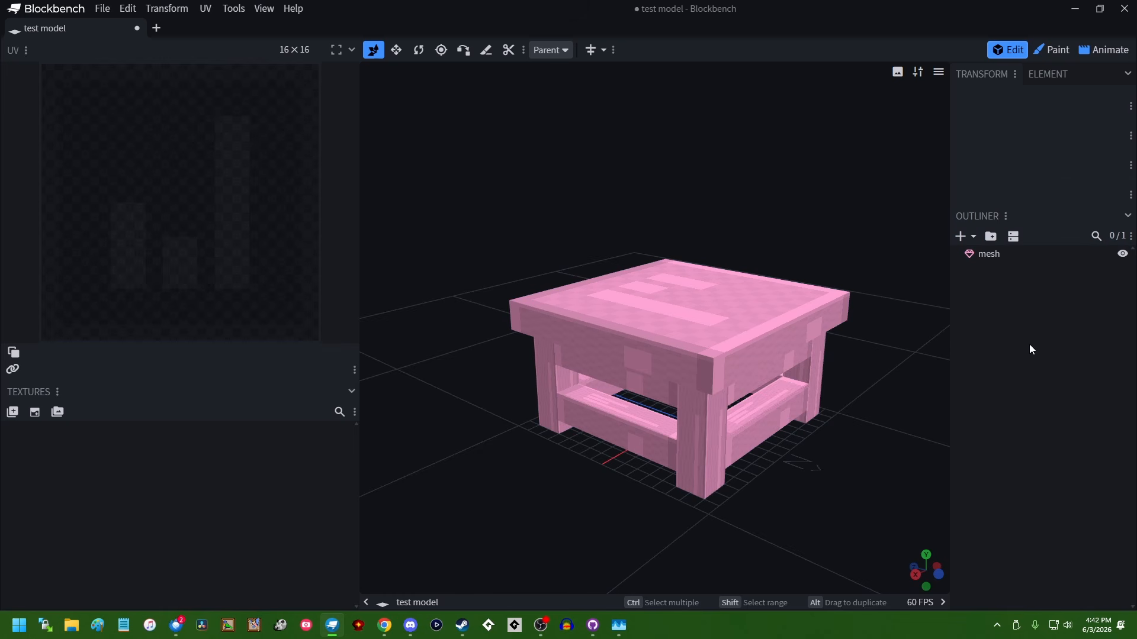
{"action": "key", "text": "ctrl+z"}
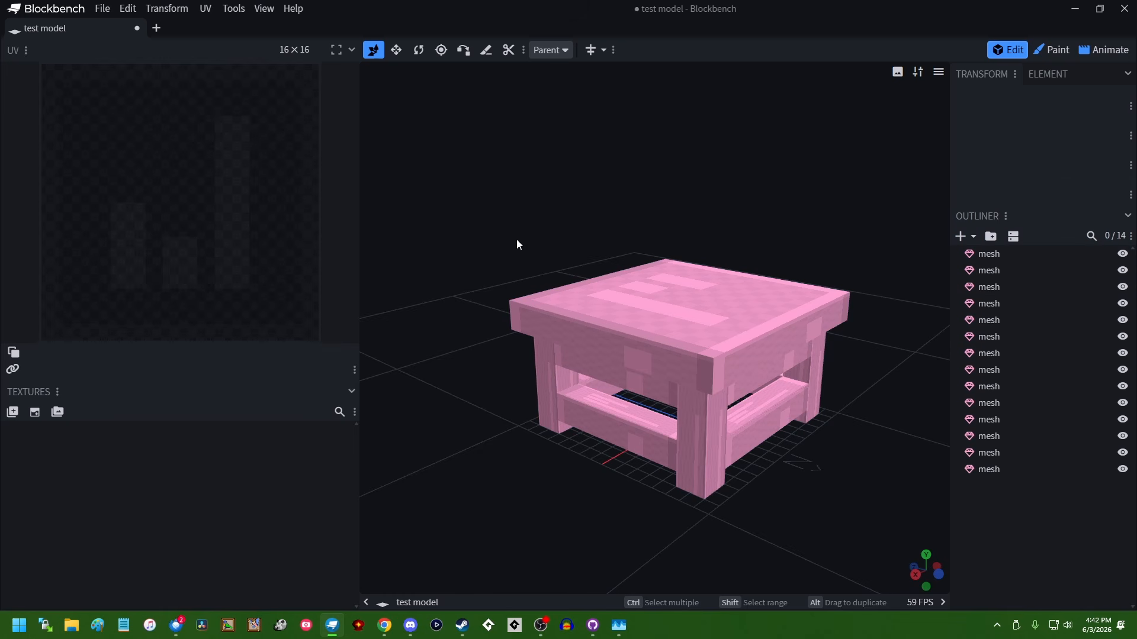
Step: Select all the separate meshes and review the available model export formats
{"action": "key", "text": "ctrl+a"}
{"action": "left_click", "coordinate": [102, 8]}
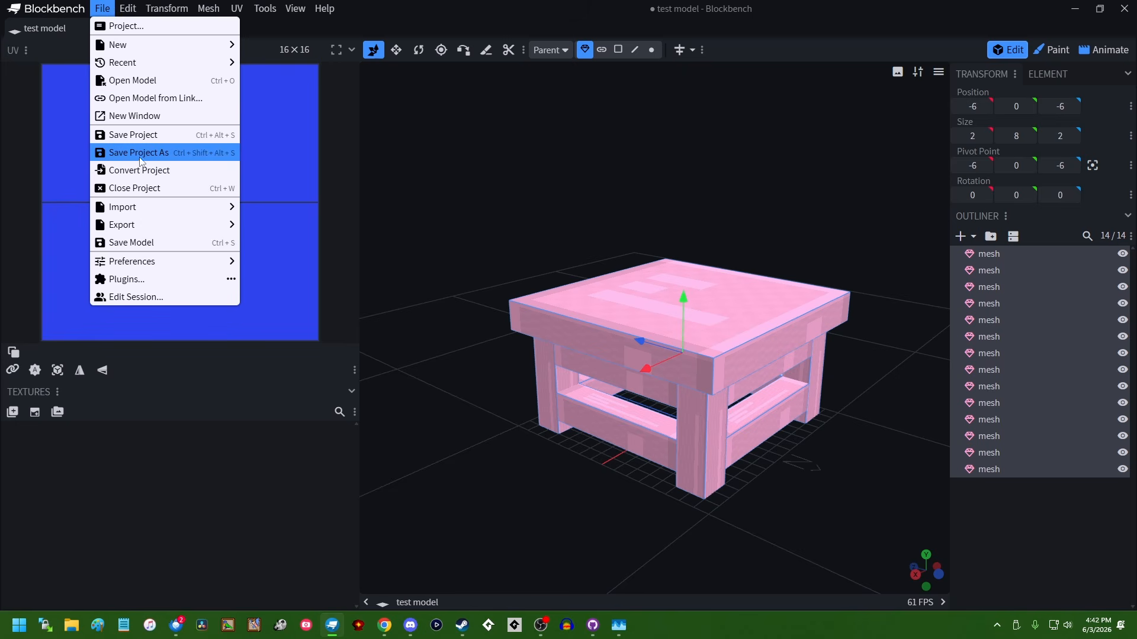
{"action": "mouse_move", "coordinate": [161, 228]}
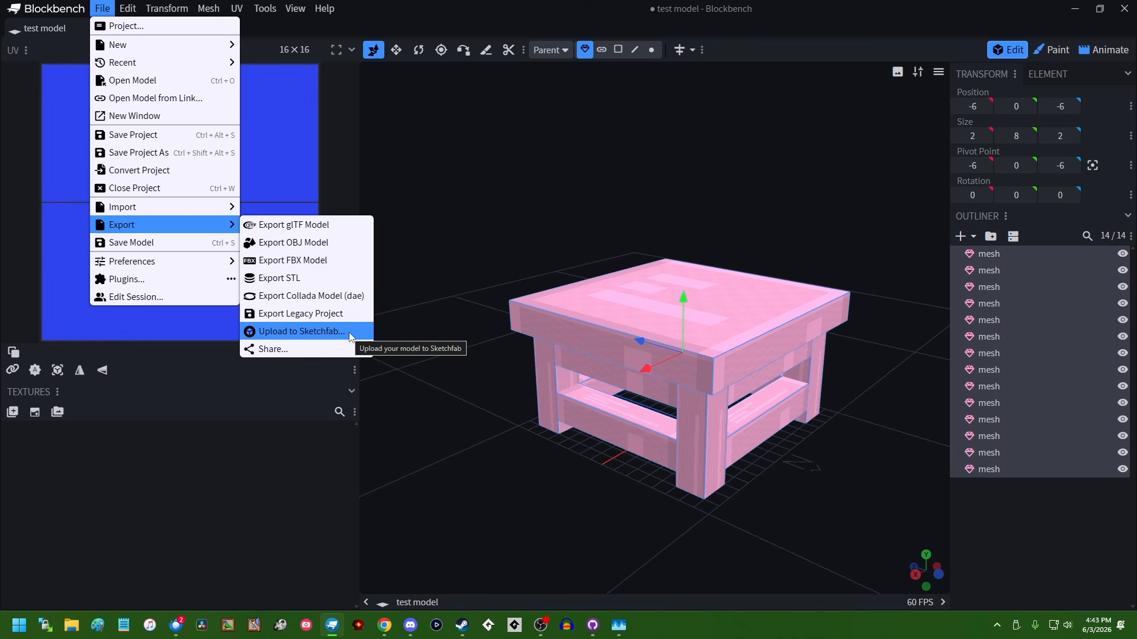
{"action": "left_click_drag", "start_coordinate": [652, 242], "coordinate": [746, 316]}
{"action": "scroll", "coordinate": [658, 395], "scroll_direction": "up", "scroll_amount": 3}
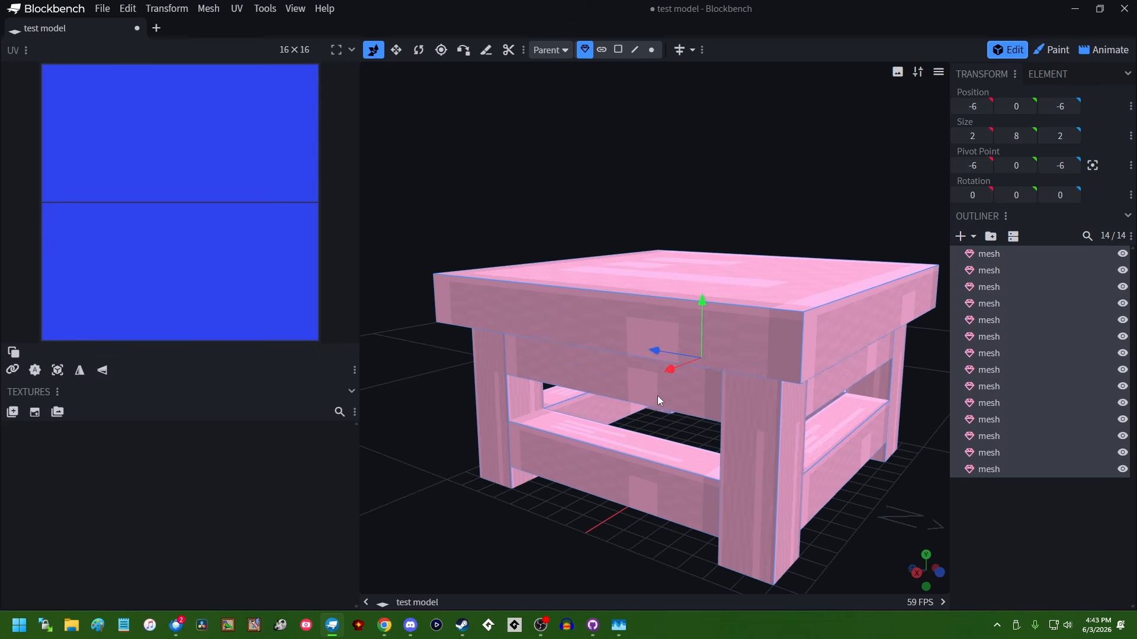
Step: Export the table as an OBJ model named test model.obj to the user's home folder
{"action": "left_click", "coordinate": [106, 9]}
{"action": "mouse_move", "coordinate": [169, 225]}
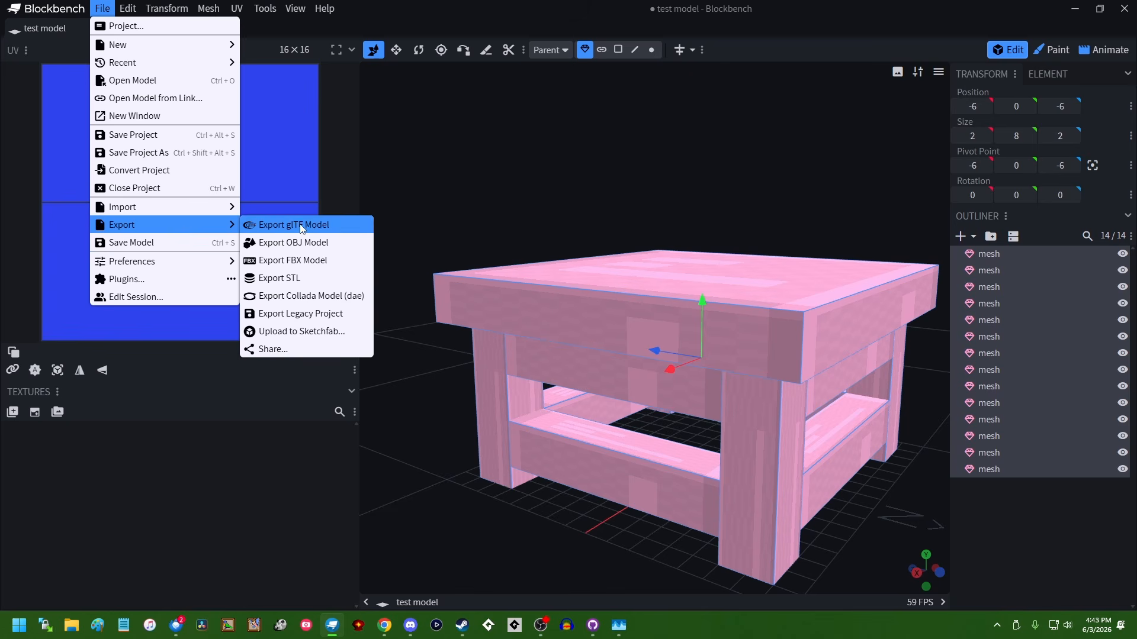
{"action": "left_click", "coordinate": [293, 242]}
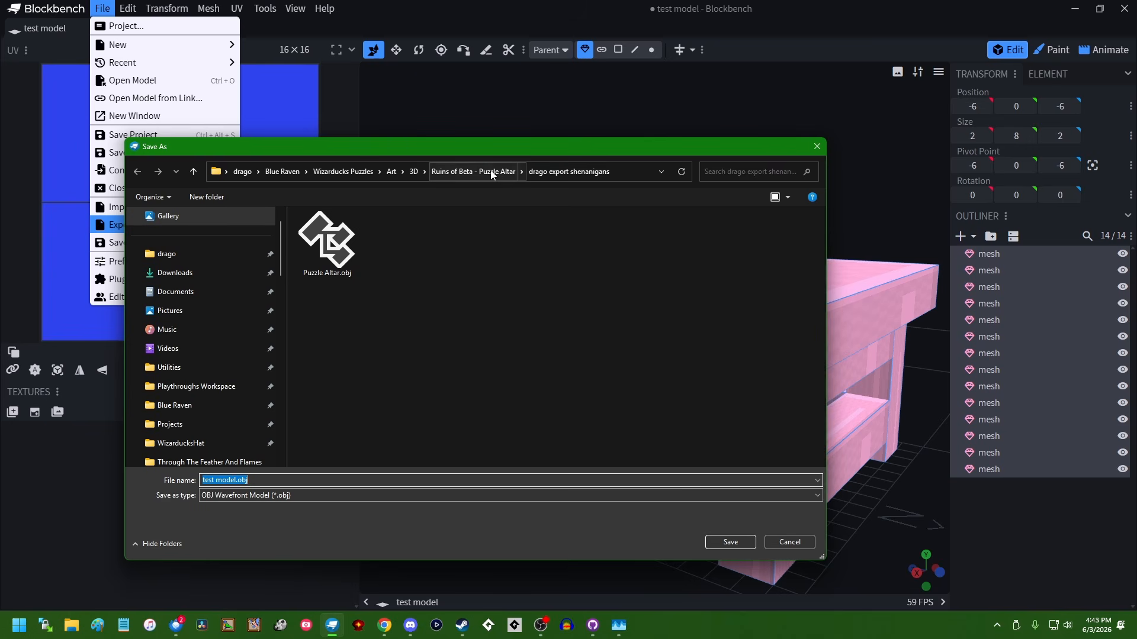
{"action": "scroll", "coordinate": [219, 332], "scroll_direction": "up", "scroll_amount": 1}
{"action": "left_click", "coordinate": [205, 275]}
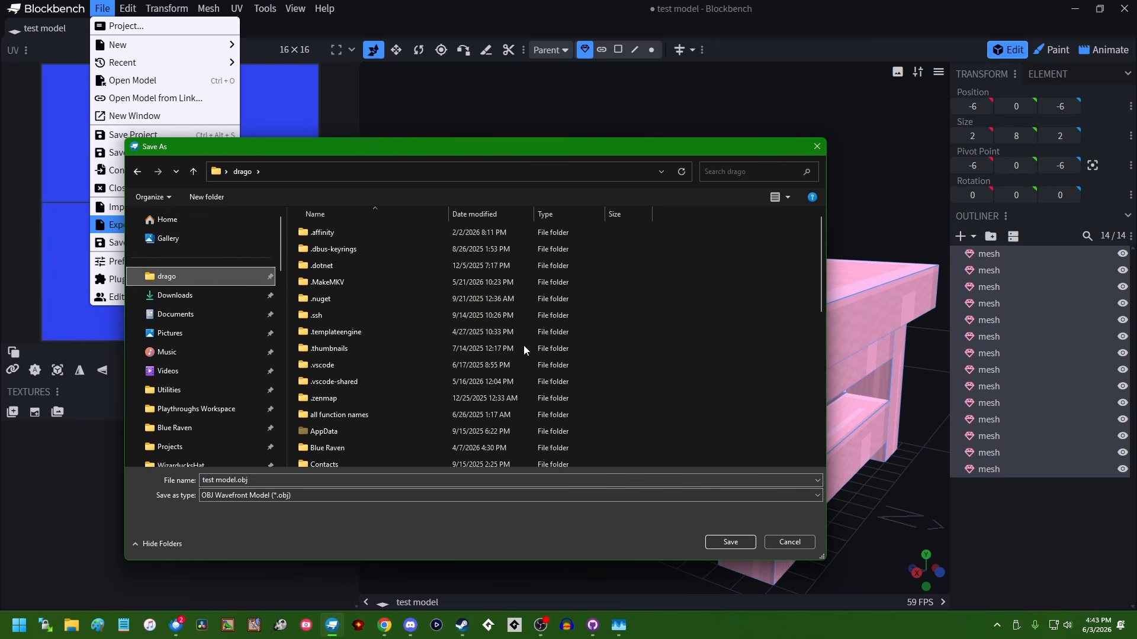
{"action": "scroll", "coordinate": [524, 346], "scroll_direction": "down", "scroll_amount": 7}
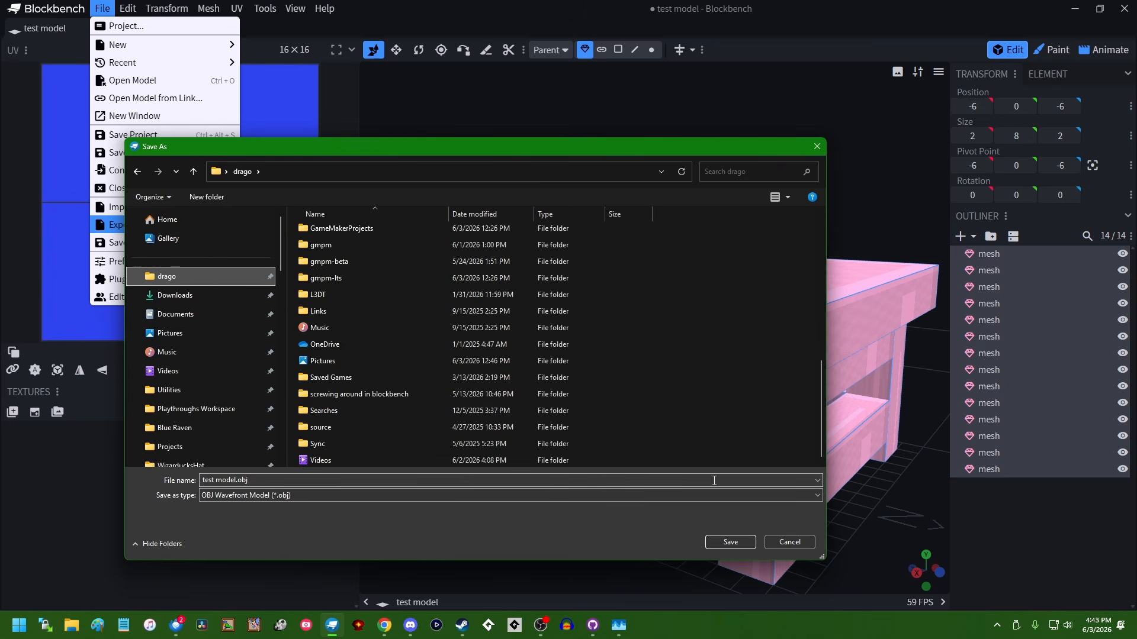
{"action": "left_click", "coordinate": [726, 544]}
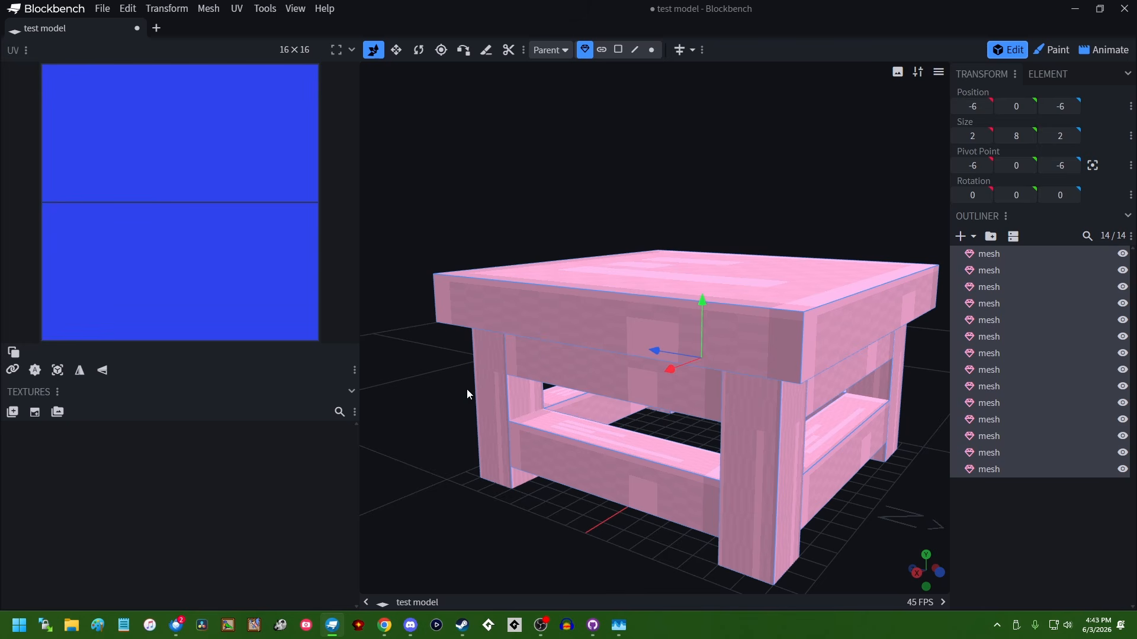
Step: Switch to File Explorer, open the user's home folder and select the exported test model.obj
{"action": "left_click", "coordinate": [72, 625]}
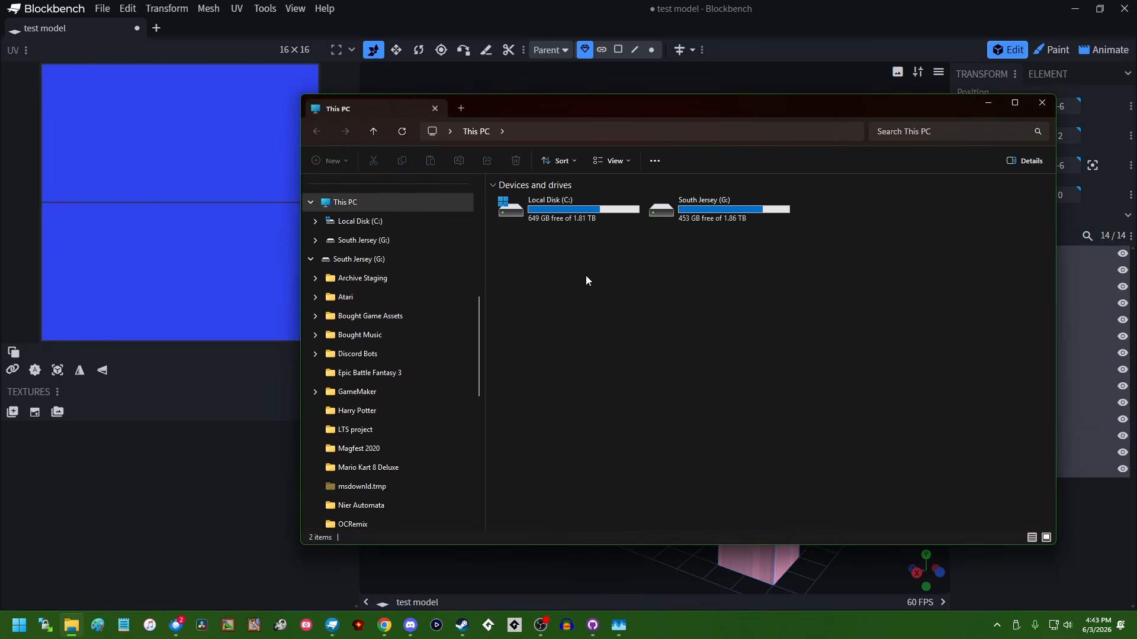
{"action": "left_click", "coordinate": [384, 241]}
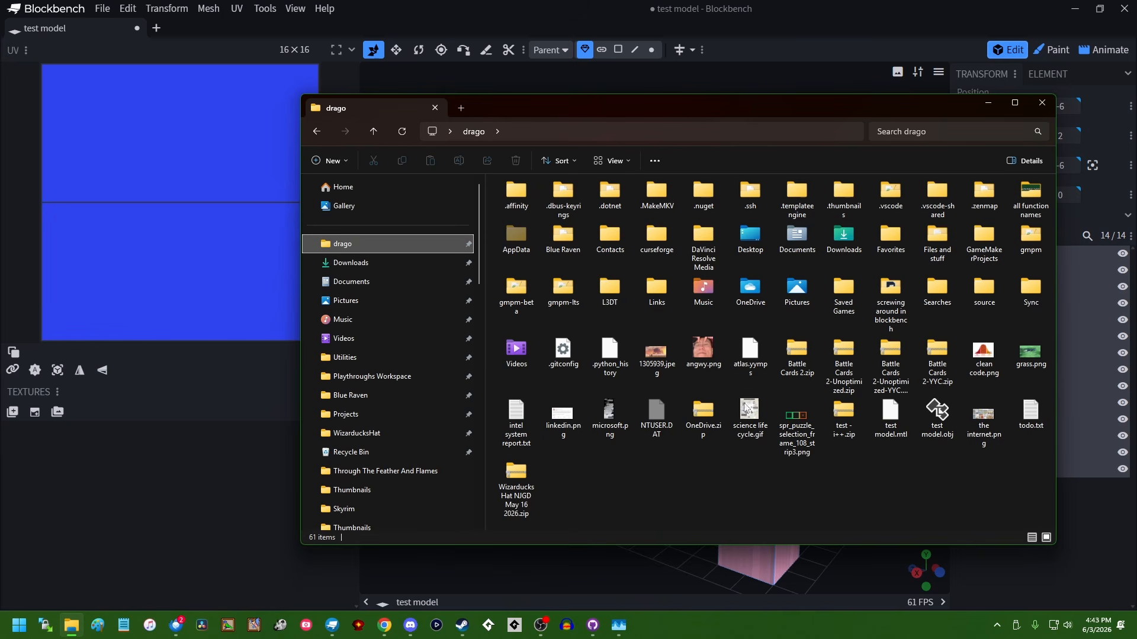
{"action": "left_click", "coordinate": [937, 417]}
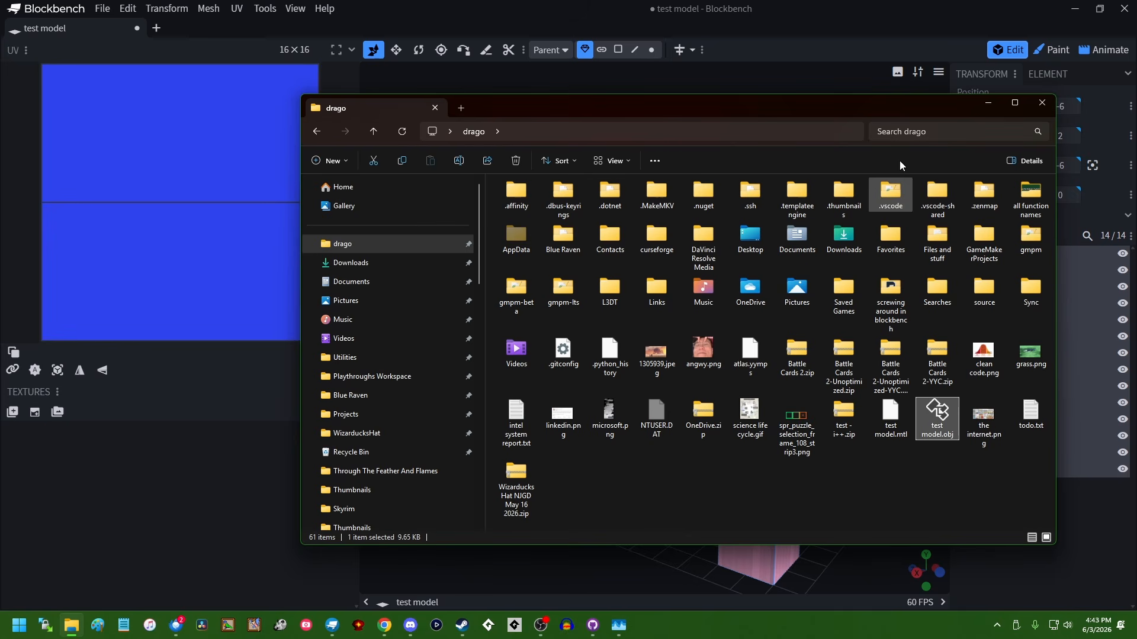
{"action": "left_click_drag", "start_coordinate": [912, 101], "coordinate": [819, 93]}
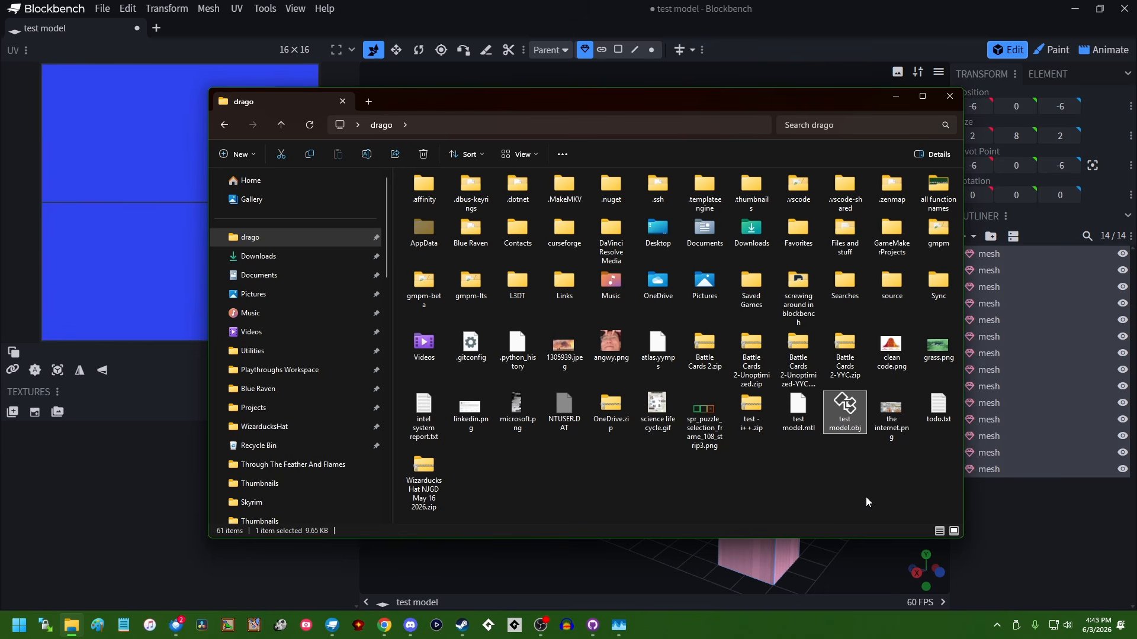
Step: In DDD Mesh Converter, dismiss the project list and import test model.obj from File Explorer
{"action": "left_click_drag", "start_coordinate": [732, 88], "coordinate": [884, 150]}
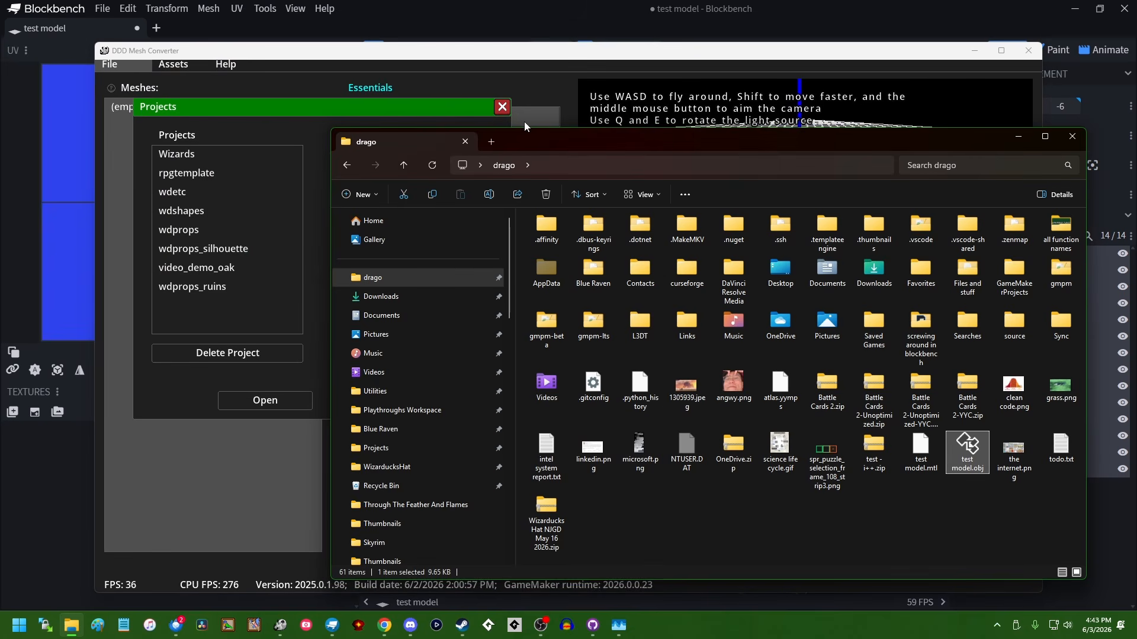
{"action": "left_click", "coordinate": [502, 107]}
{"action": "left_click", "coordinate": [1070, 545]}
{"action": "left_click_drag", "start_coordinate": [1010, 453], "coordinate": [196, 253]}
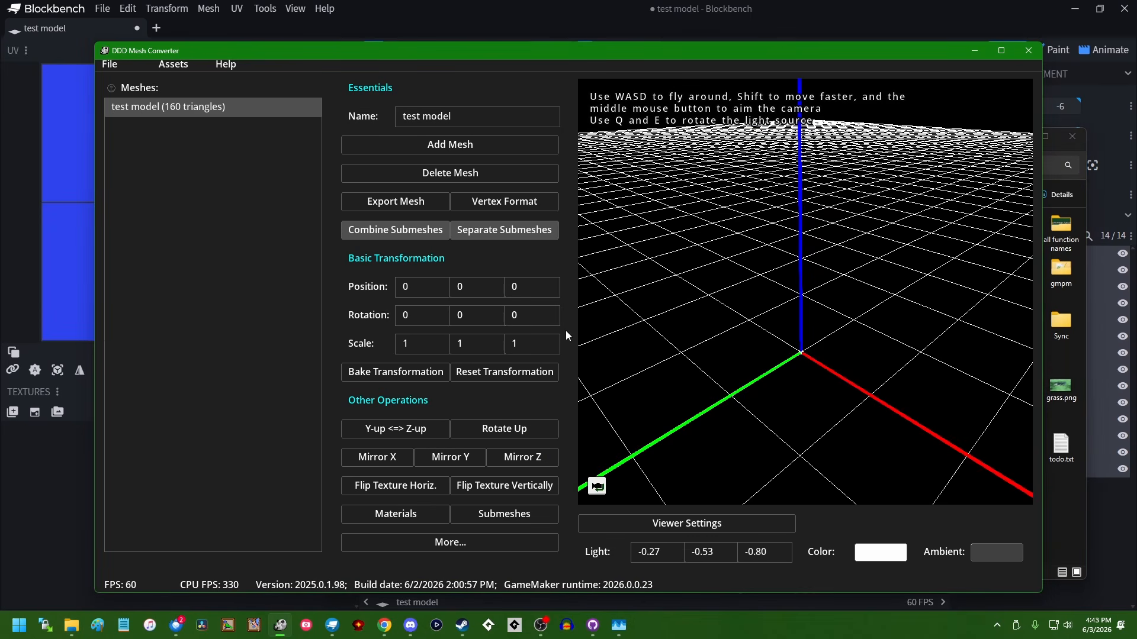
Step: Set the imported test model's scale to 100 on all three axes
{"action": "left_click", "coordinate": [436, 339]}
{"action": "type", "text": "00"}
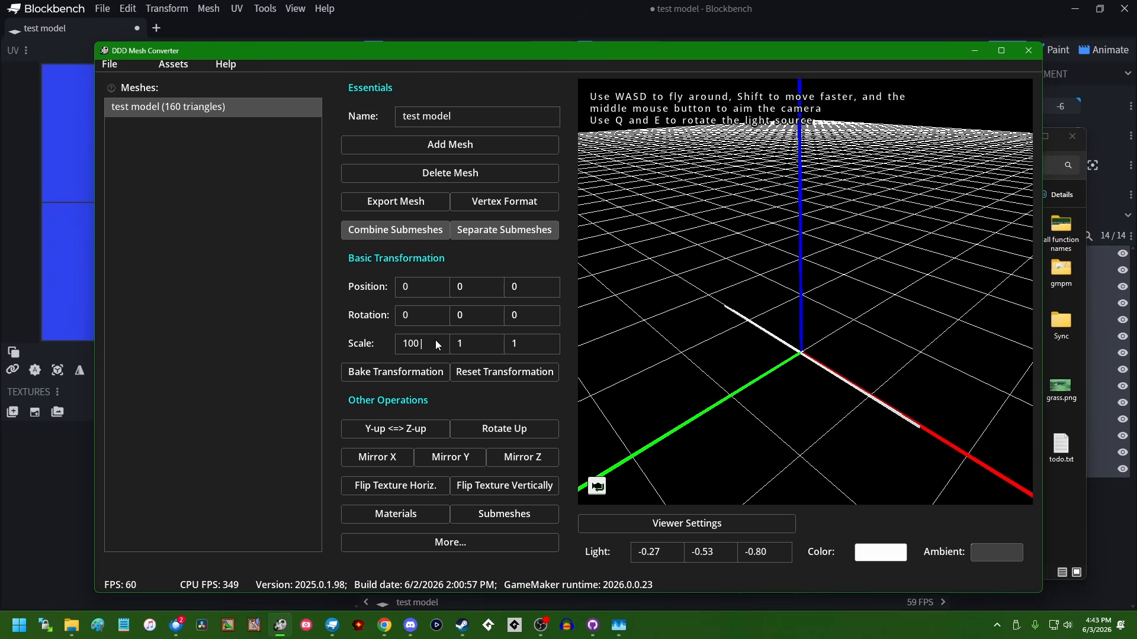
{"action": "key", "text": "Tab"}
{"action": "type", "text": "00"}
{"action": "key", "text": "Tab"}
{"action": "type", "text": "00"}
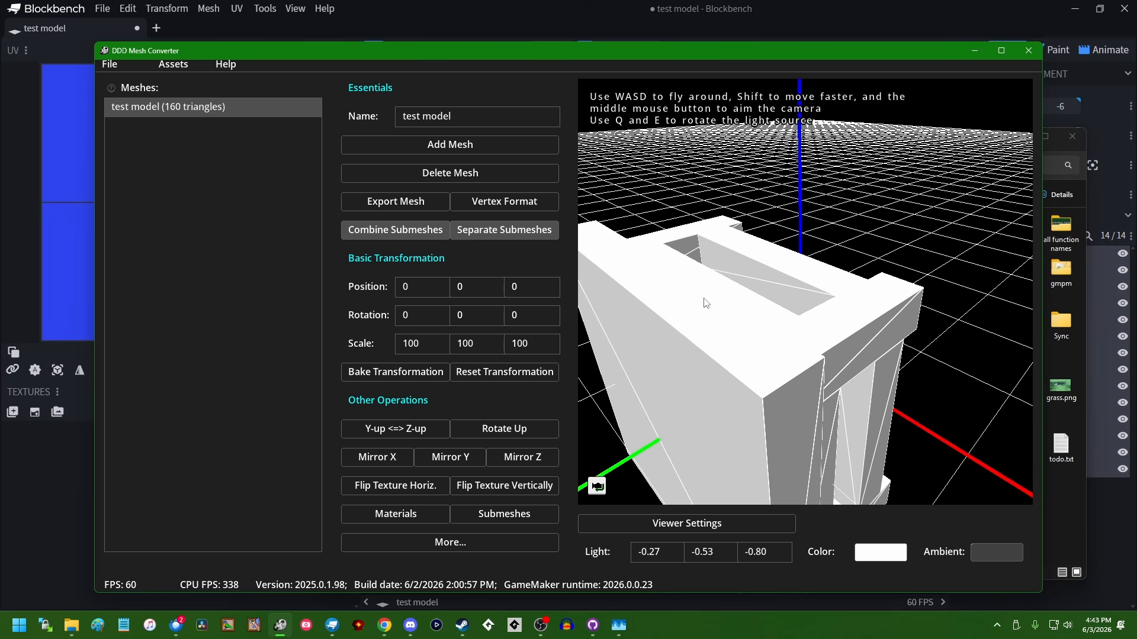
Step: Bake the test model's transformation into its mesh and approve applying it
{"action": "type", "text": "s"}
{"action": "middle_click_drag", "start_coordinate": [704, 299], "coordinate": [805, 283]}
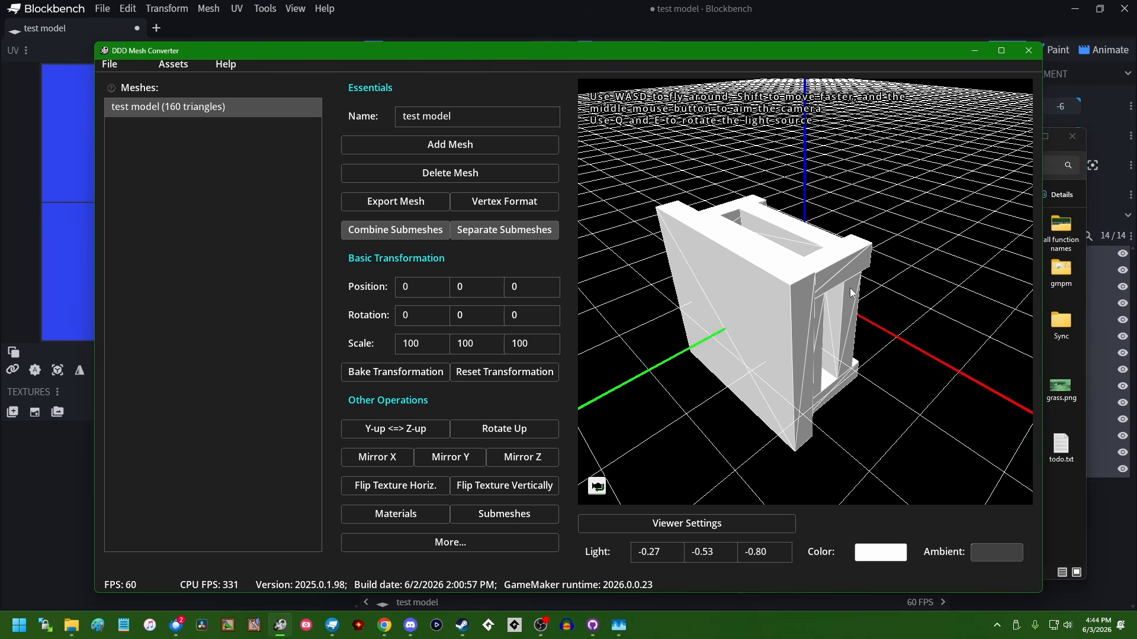
{"action": "key", "text": "w"}
{"action": "middle_click_drag", "start_coordinate": [877, 355], "coordinate": [805, 283]}
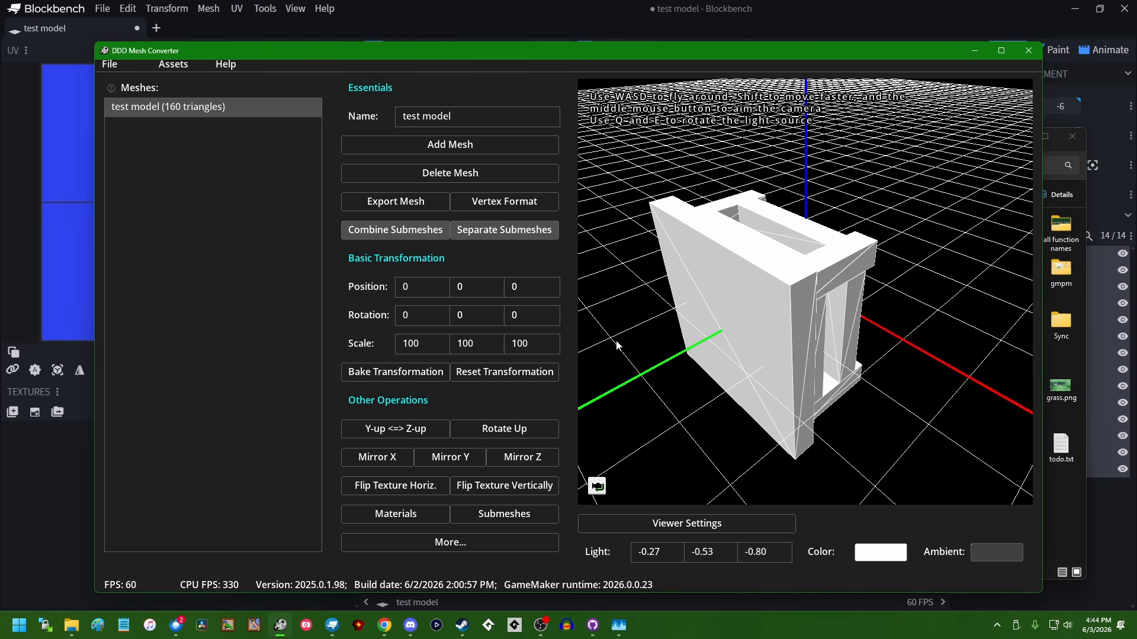
{"action": "left_click", "coordinate": [395, 372]}
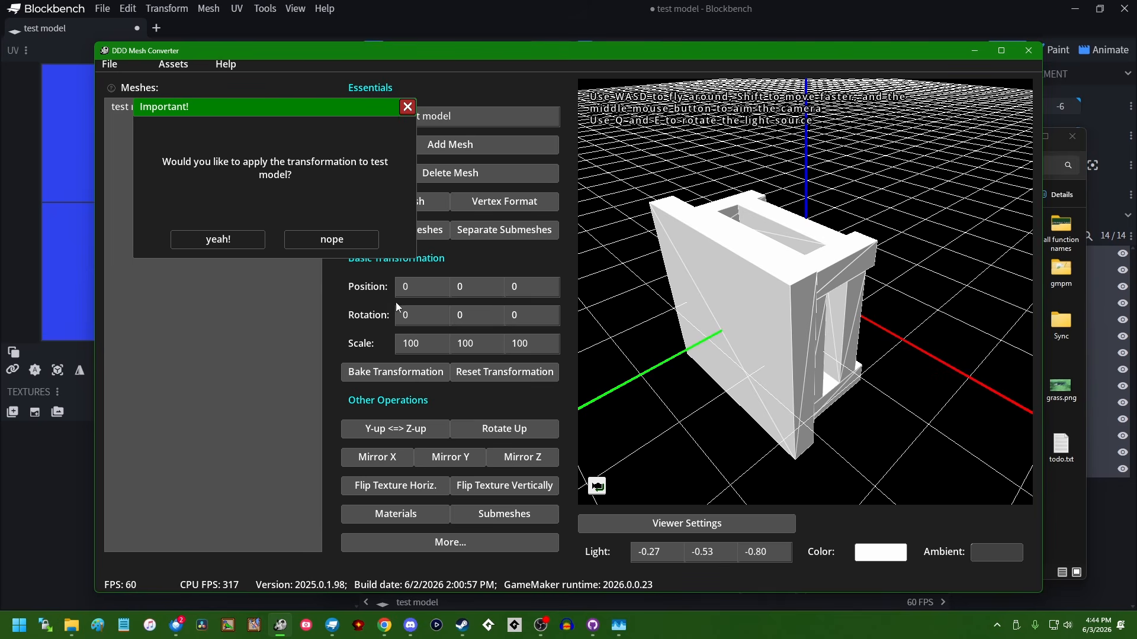
{"action": "left_click", "coordinate": [219, 239]}
{"action": "middle_click_drag", "start_coordinate": [803, 362], "coordinate": [805, 292]}
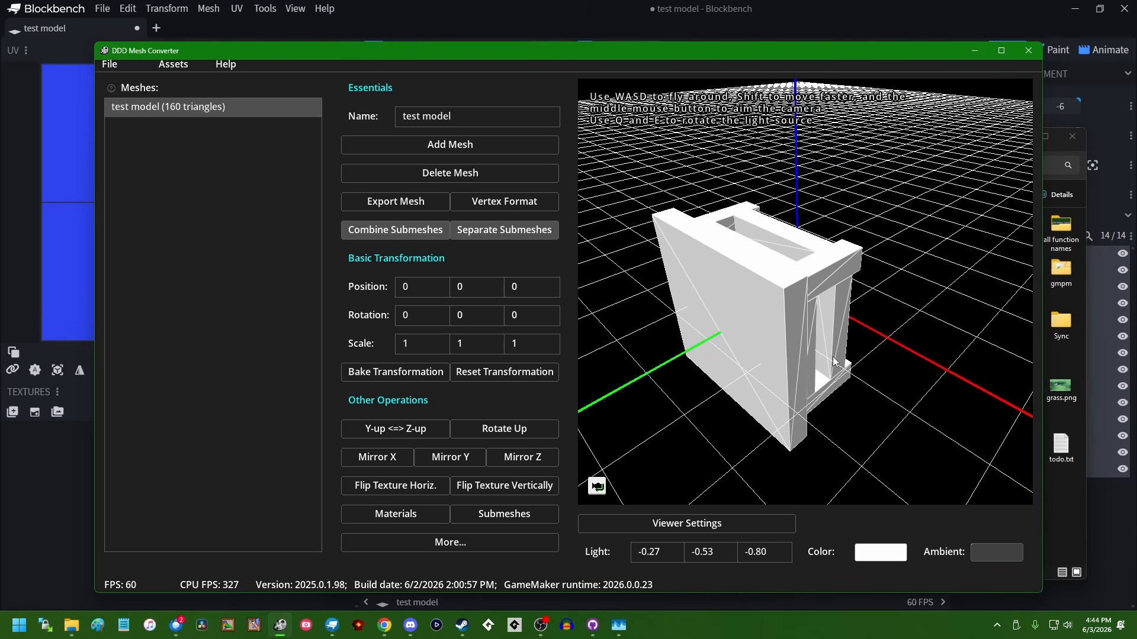
Step: Check the table's upright orientation in Blockbench, and switch the test model from Y-up to Z-up in DDD Mesh Converter
{"action": "key", "text": "alt+Tab"}
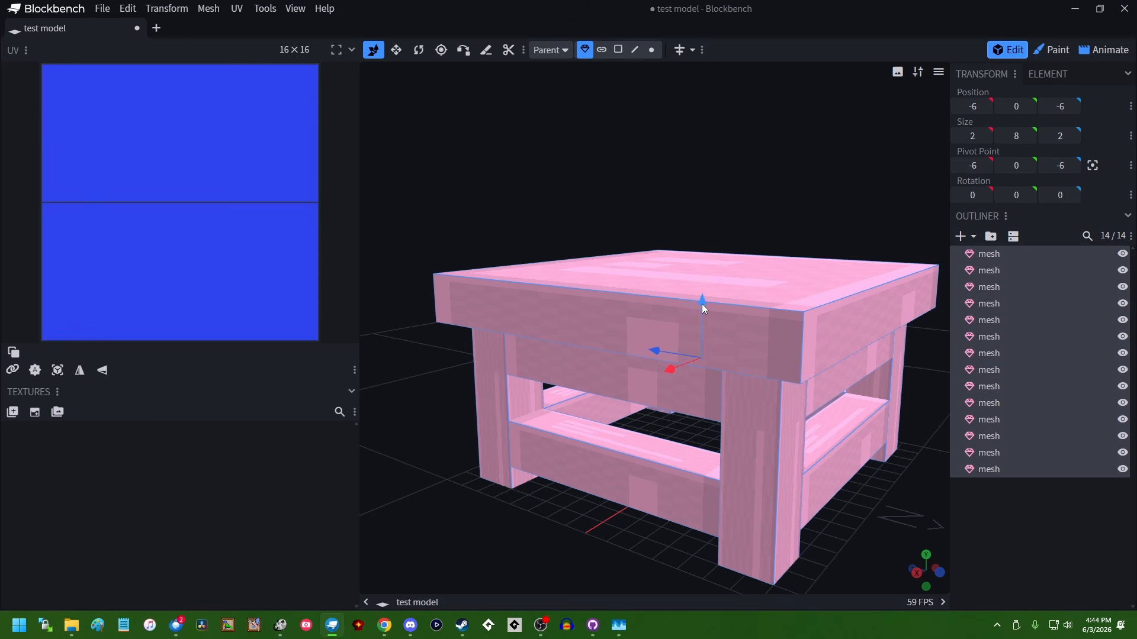
{"action": "left_click_drag", "start_coordinate": [702, 303], "coordinate": [730, 306]}
{"action": "scroll", "coordinate": [507, 228], "scroll_direction": "down", "scroll_amount": 5}
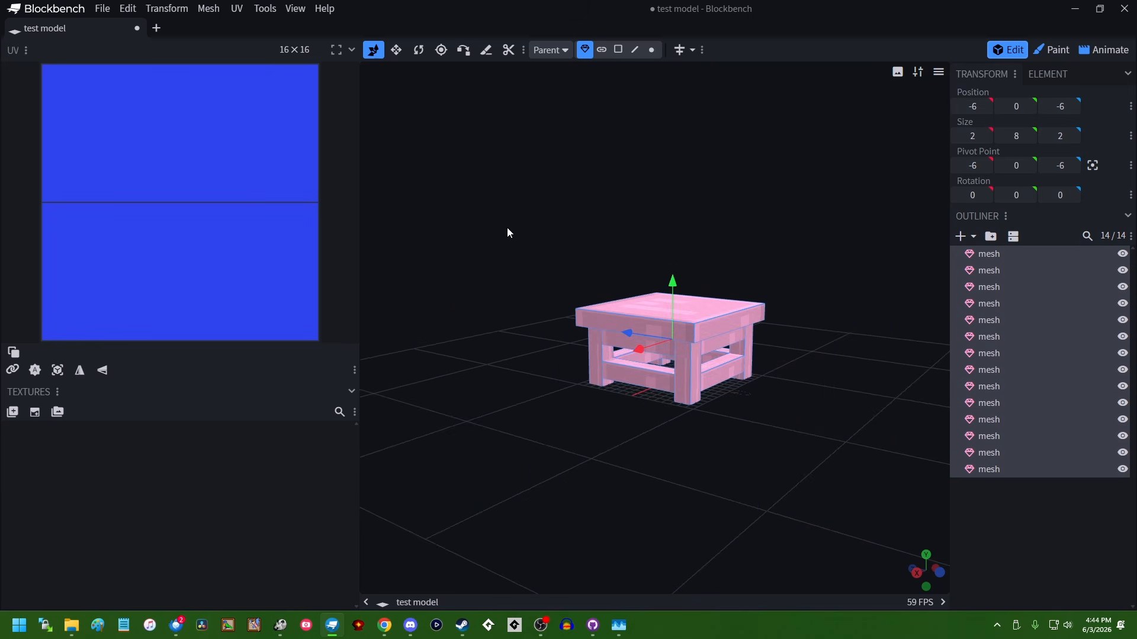
{"action": "scroll", "coordinate": [507, 227], "scroll_direction": "up", "scroll_amount": 4}
{"action": "left_click_drag", "start_coordinate": [506, 227], "coordinate": [752, 303]}
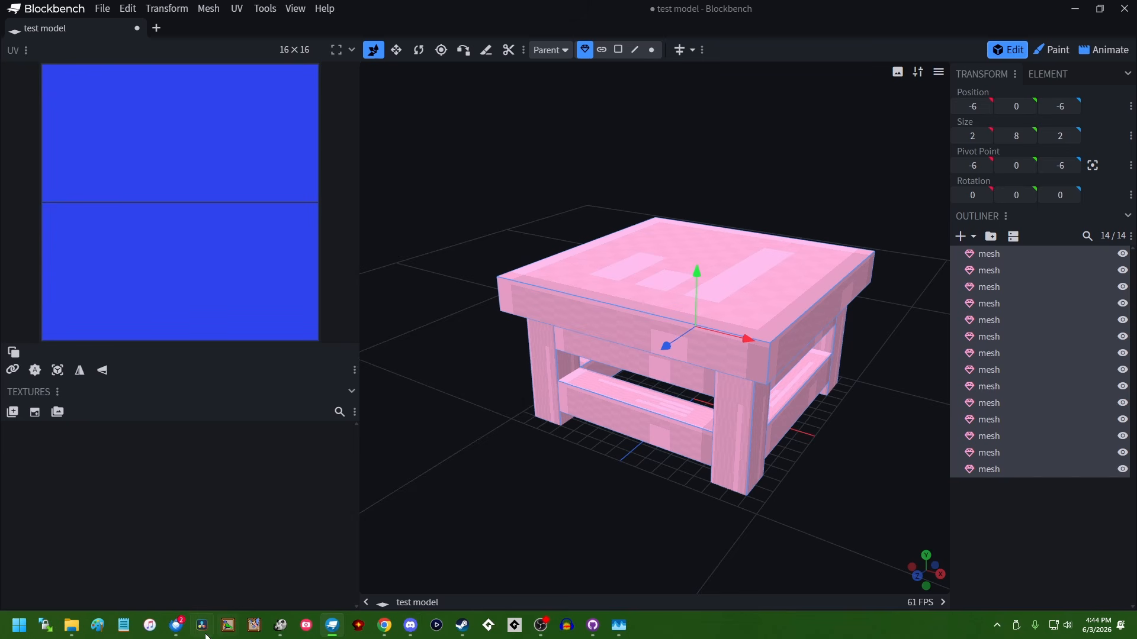
{"action": "left_click", "coordinate": [280, 625]}
{"action": "left_click", "coordinate": [402, 428]}
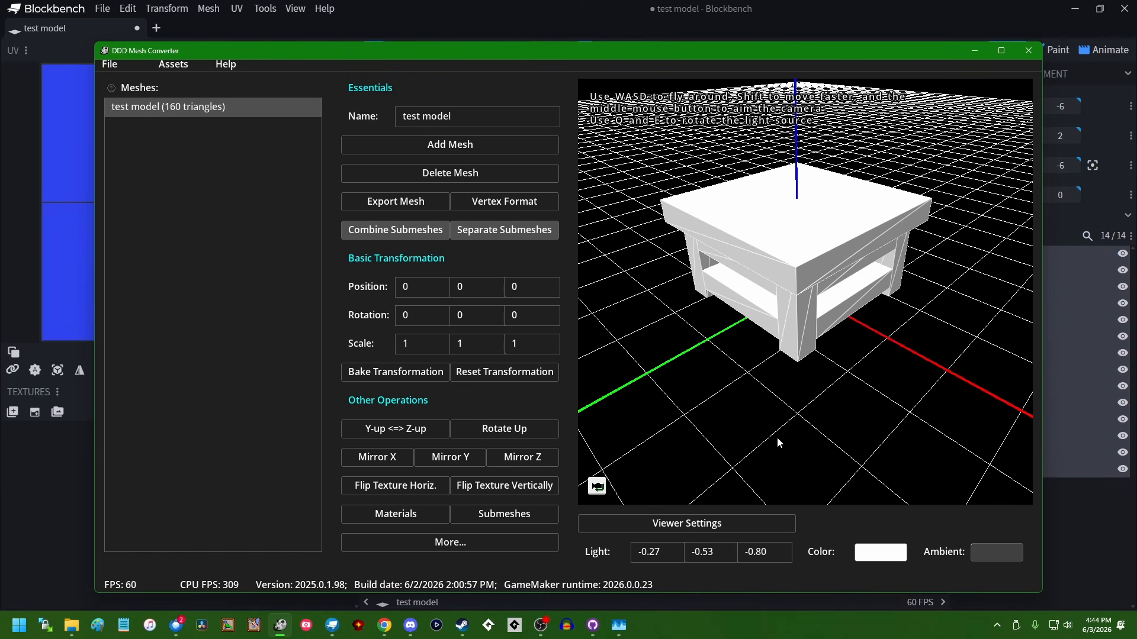
Step: Fly around the converted table to examine its orientation and geometry from several sides
{"action": "middle_click_drag", "start_coordinate": [853, 386], "coordinate": [805, 288]}
{"action": "key", "text": "a"}
{"action": "key", "text": "d"}
{"action": "key", "text": "d"}
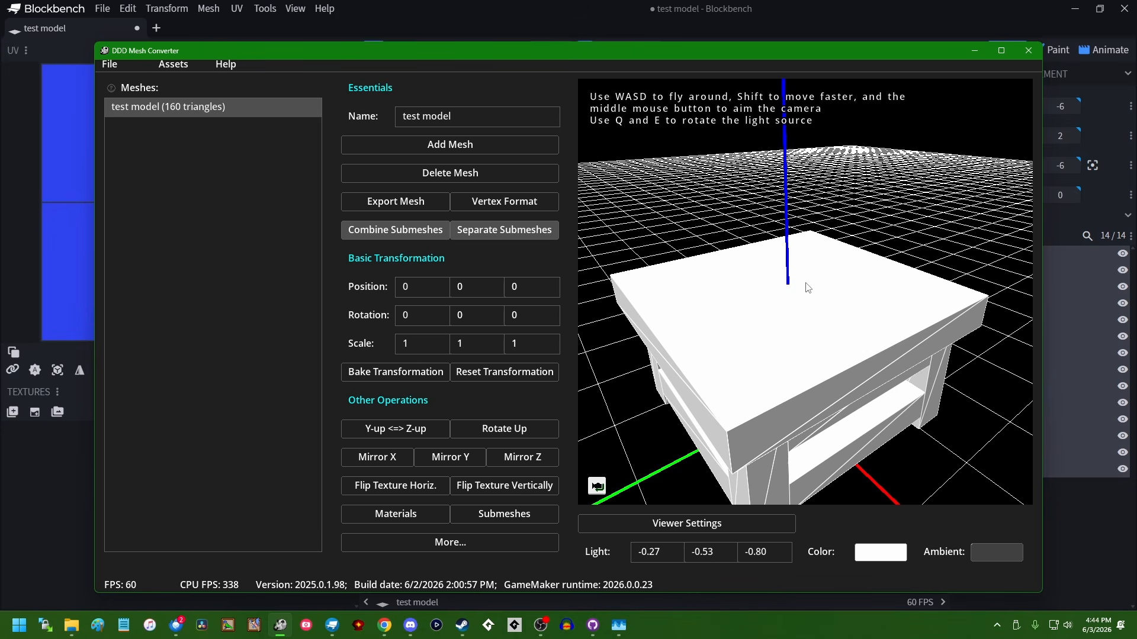
{"action": "key", "text": "s"}
{"action": "key", "text": "a"}
{"action": "mouse_move", "coordinate": [806, 283]}
{"action": "middle_mouse_down"}
{"action": "mouse_move", "coordinate": [840, 290]}
{"action": "mouse_move", "coordinate": [774, 284]}
{"action": "mouse_move", "coordinate": [805, 283]}
{"action": "middle_mouse_up"}
{"action": "key", "text": "a"}
{"action": "key", "text": "a"}
{"action": "key", "text": "w"}
{"action": "key", "text": "d"}
{"action": "key", "text": "s"}
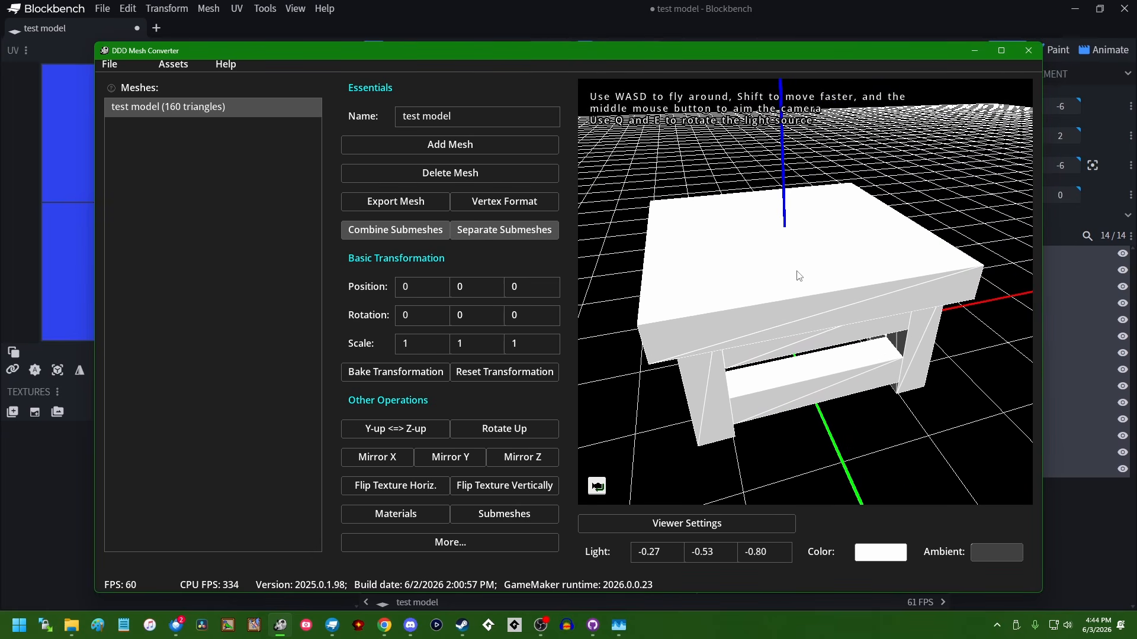
Step: Switch to Blockbench and look through the model export formats, including the STL export options, without exporting
{"action": "left_click", "coordinate": [787, 10]}
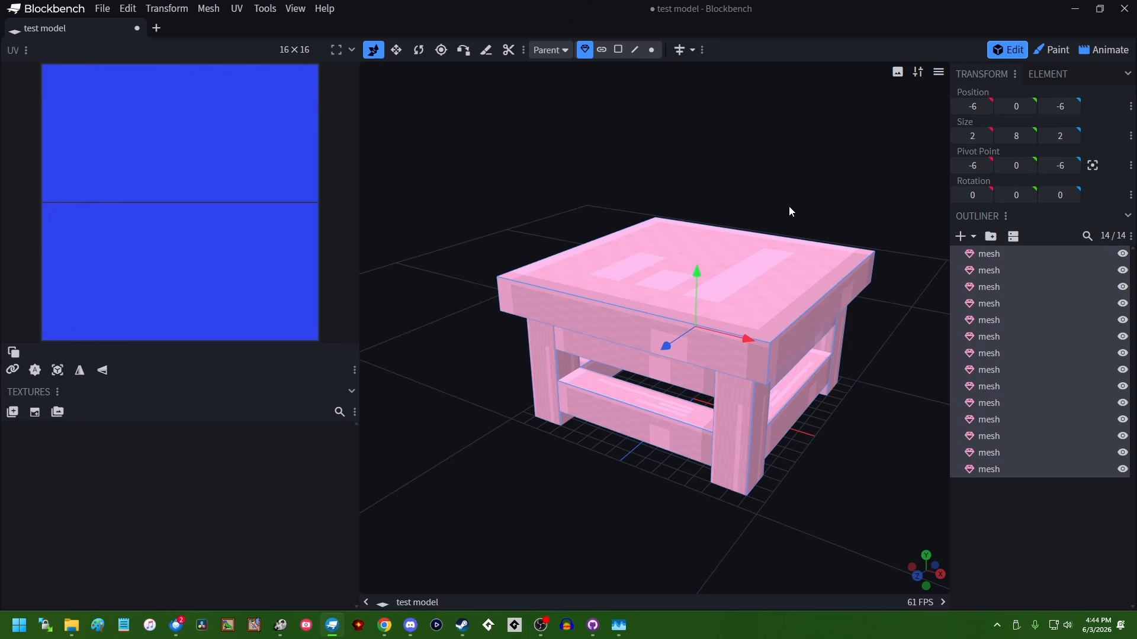
{"action": "mouse_move", "coordinate": [846, 411]}
{"action": "left_mouse_down"}
{"action": "mouse_move", "coordinate": [674, 265]}
{"action": "mouse_move", "coordinate": [534, 333]}
{"action": "mouse_move", "coordinate": [826, 388]}
{"action": "mouse_move", "coordinate": [839, 425]}
{"action": "left_mouse_up"}
{"action": "scroll", "coordinate": [825, 410], "scroll_direction": "down", "scroll_amount": 6}
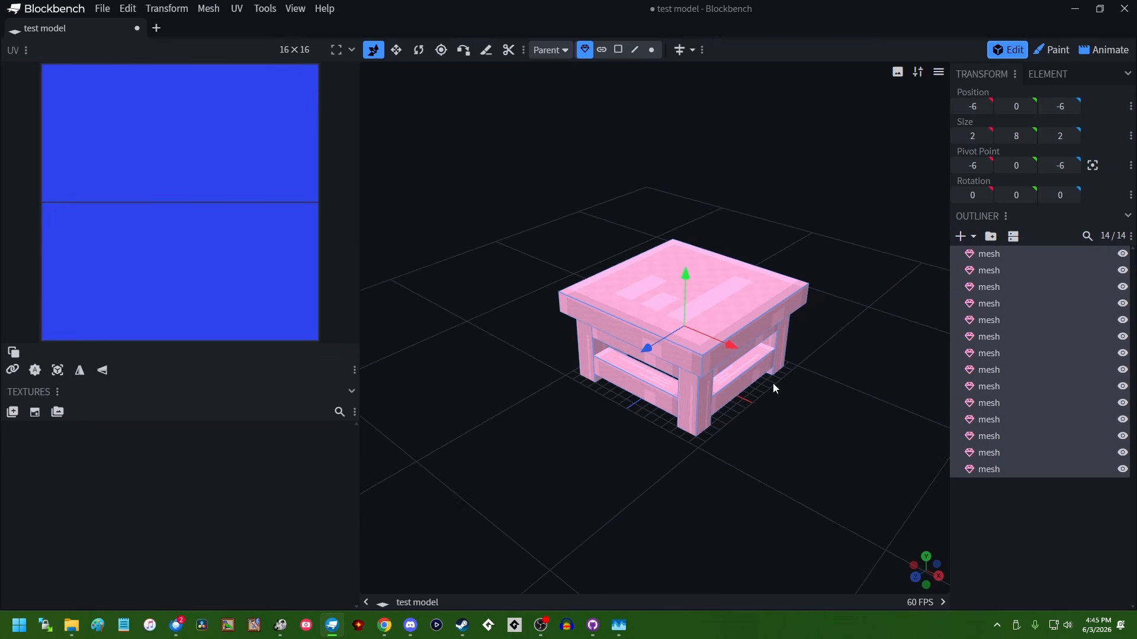
{"action": "scroll", "coordinate": [752, 395], "scroll_direction": "up", "scroll_amount": 6}
{"action": "scroll", "coordinate": [765, 399], "scroll_direction": "up", "scroll_amount": 3}
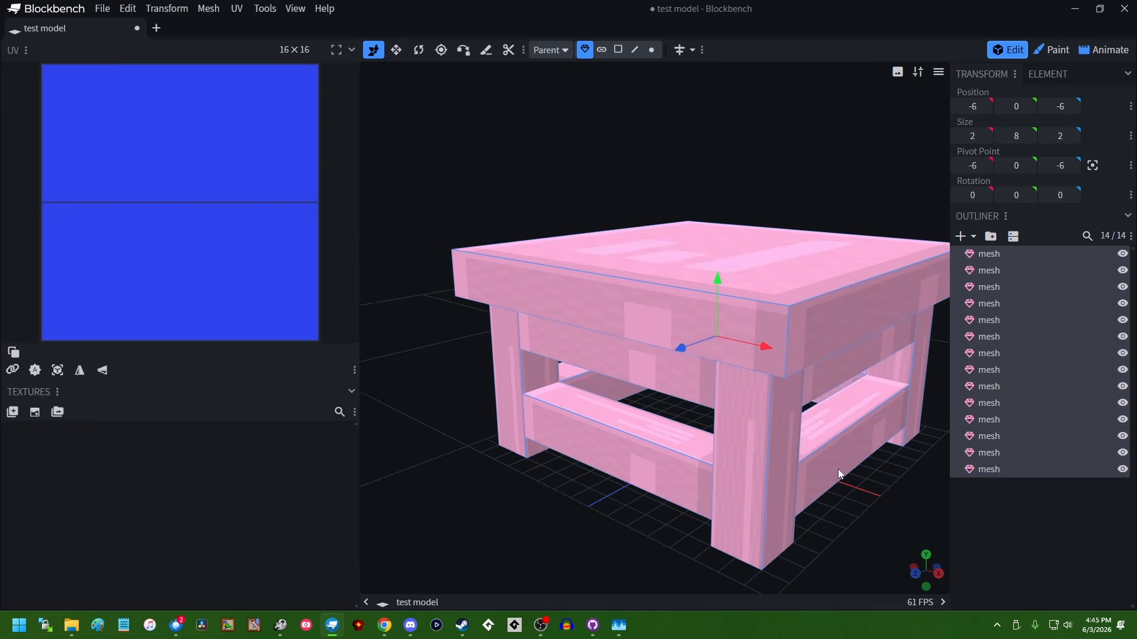
{"action": "left_click", "coordinate": [104, 9]}
{"action": "mouse_move", "coordinate": [172, 224]}
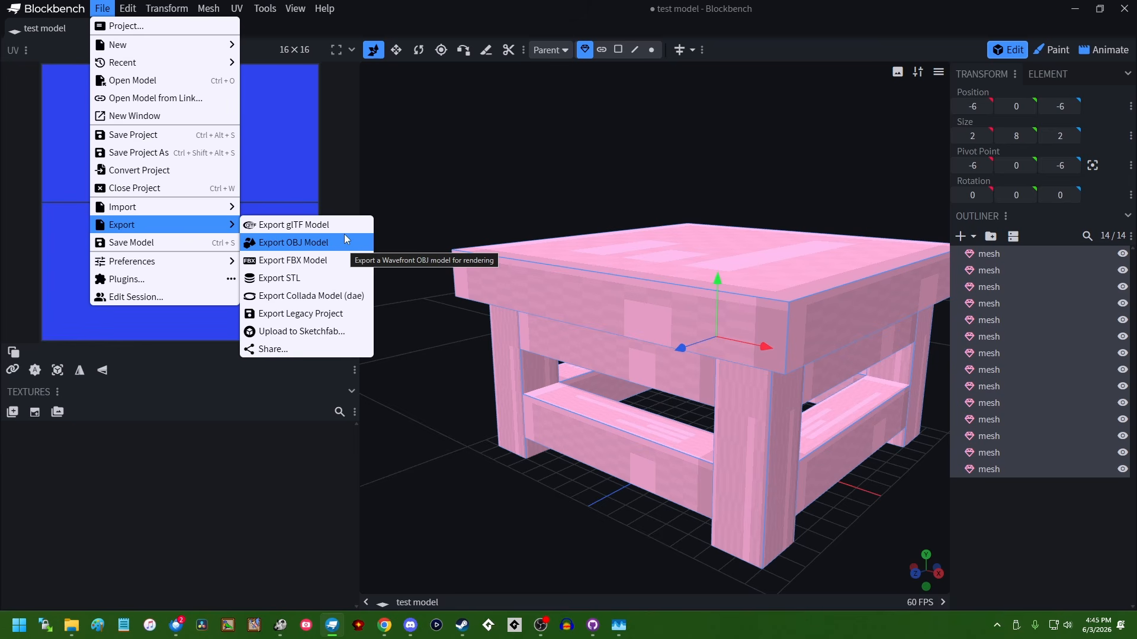
{"action": "left_click", "coordinate": [332, 277]}
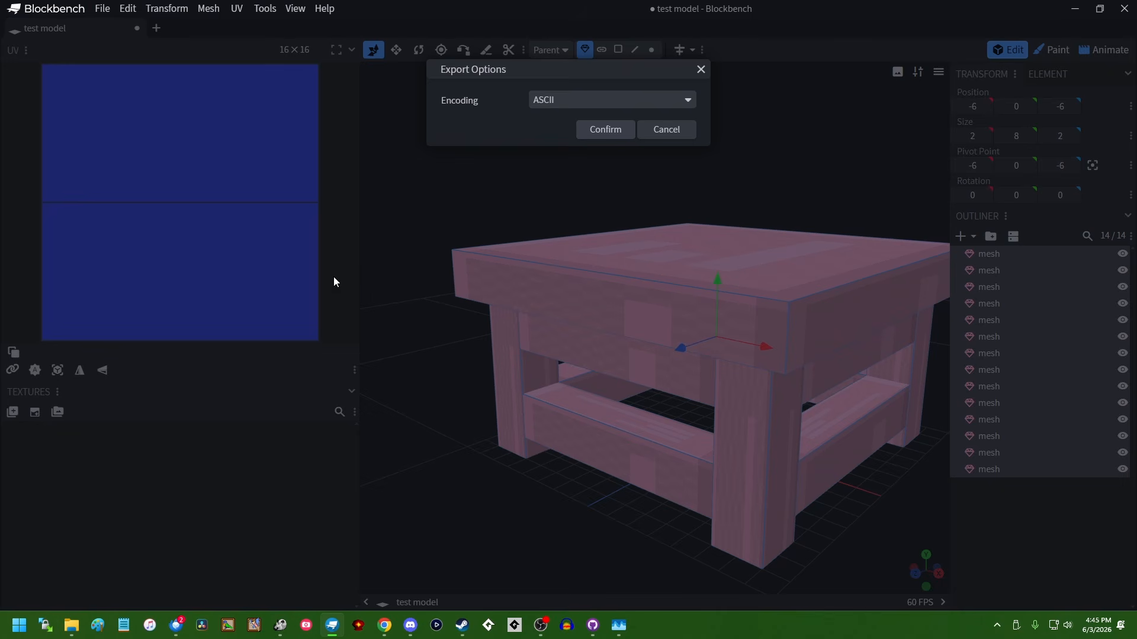
{"action": "left_click", "coordinate": [701, 69]}
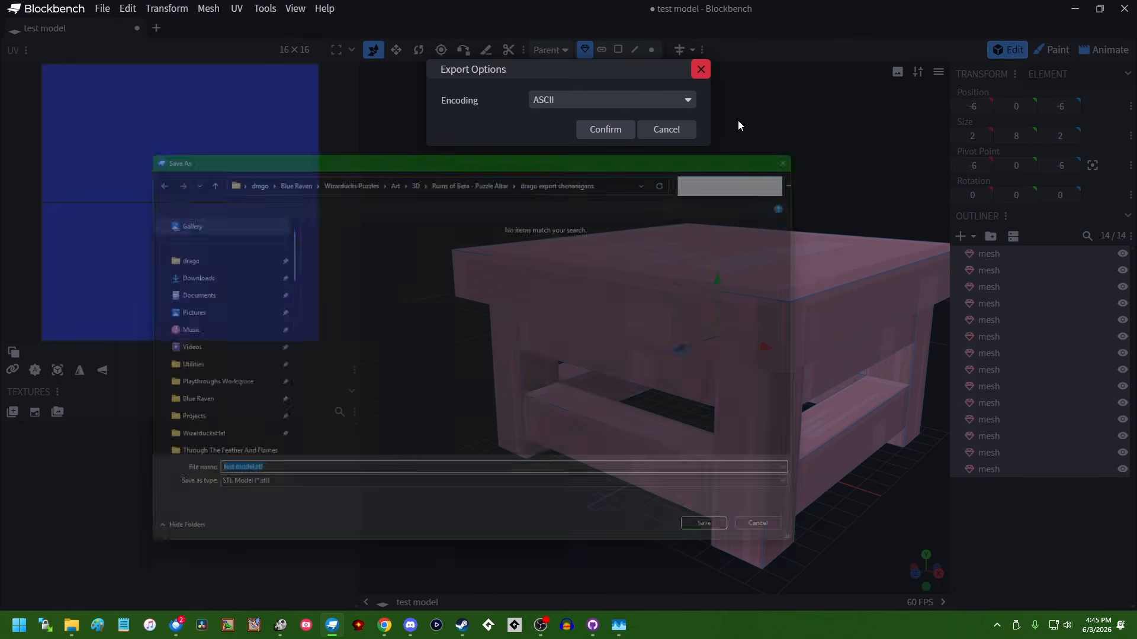
{"action": "key", "text": "Escape"}
Step: Look over the table in the Paint and Animate workspaces and return to the Edit workspace
{"action": "left_click_drag", "start_coordinate": [702, 102], "coordinate": [715, 124]}
{"action": "left_click_drag", "start_coordinate": [784, 154], "coordinate": [762, 230]}
{"action": "scroll", "coordinate": [773, 196], "scroll_direction": "down", "scroll_amount": 5}
{"action": "scroll", "coordinate": [770, 198], "scroll_direction": "up", "scroll_amount": 4}
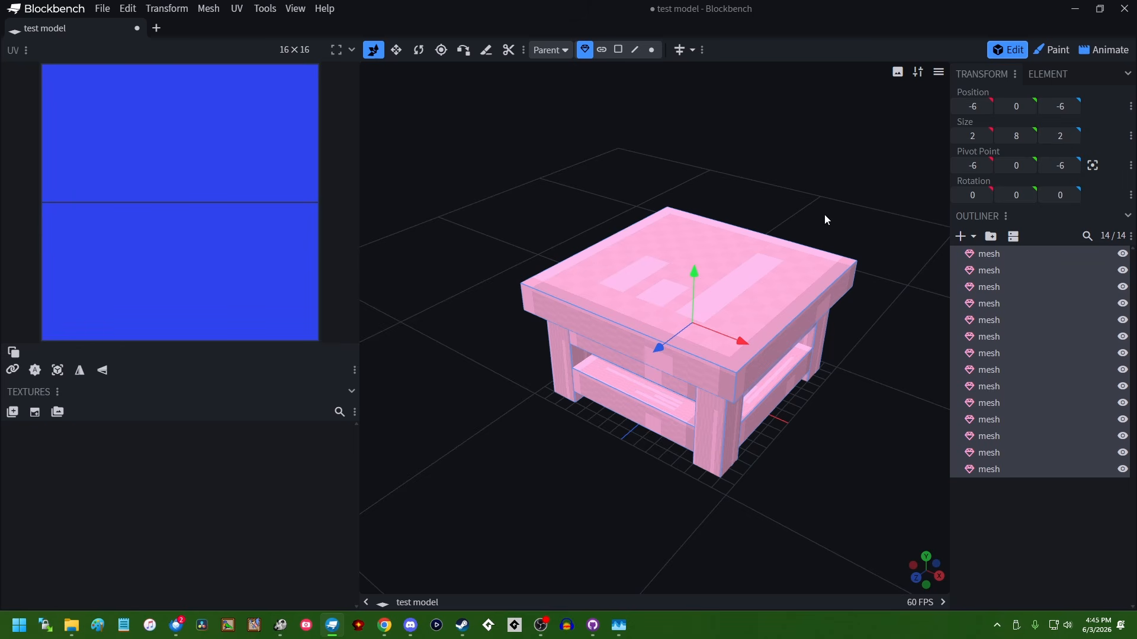
{"action": "left_click", "coordinate": [1051, 50]}
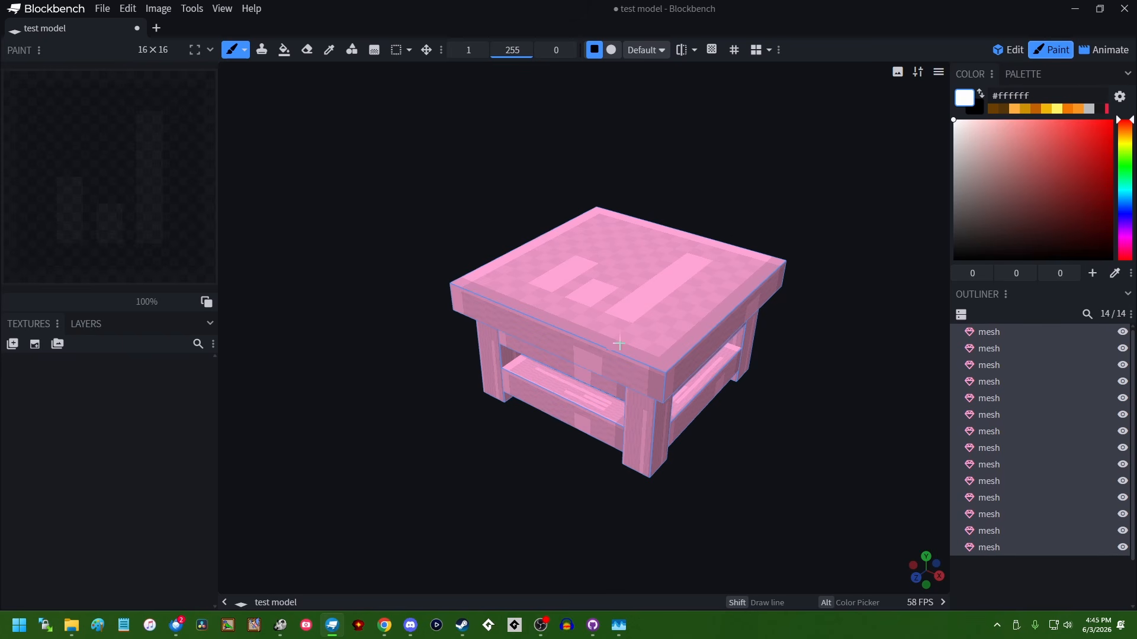
{"action": "scroll", "coordinate": [455, 221], "scroll_direction": "down", "scroll_amount": 5}
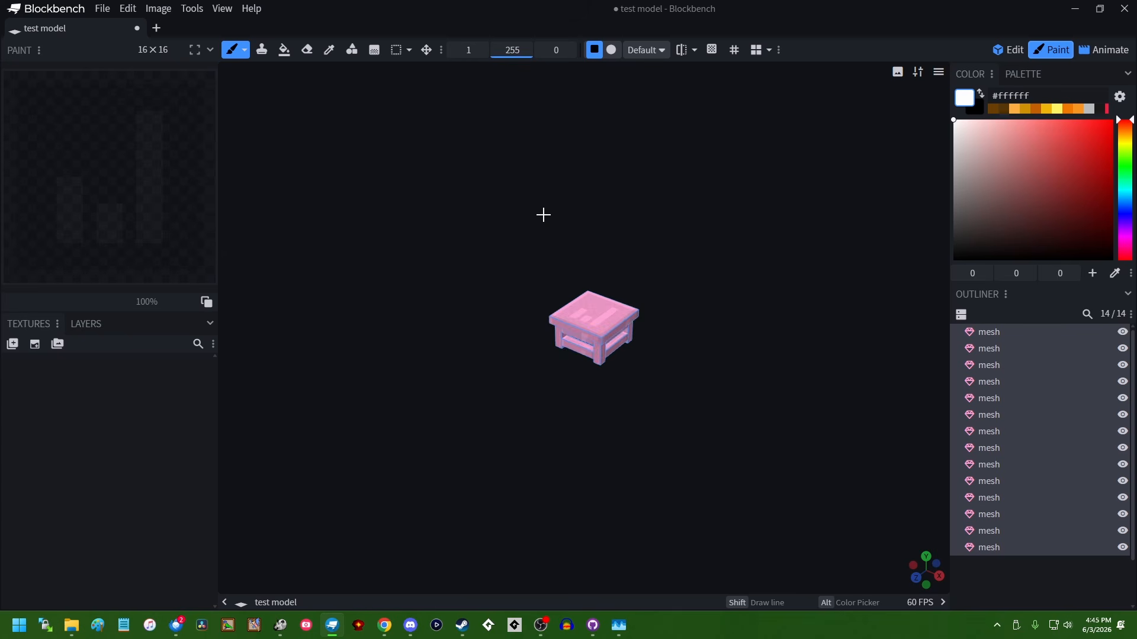
{"action": "scroll", "coordinate": [543, 213], "scroll_direction": "up", "scroll_amount": 4}
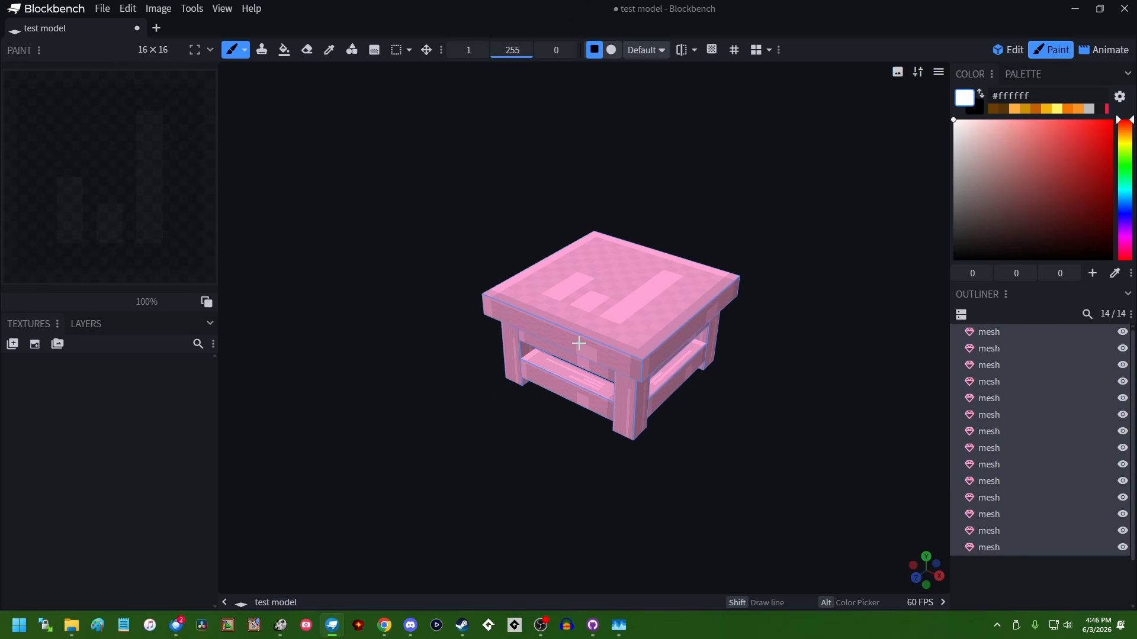
{"action": "left_click", "coordinate": [1104, 50]}
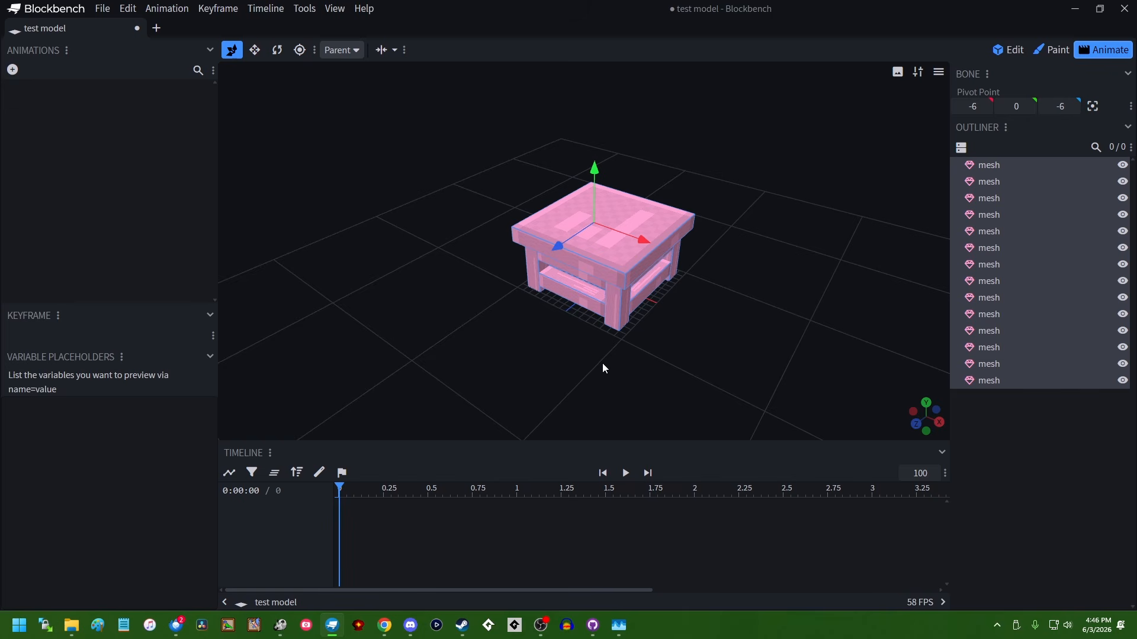
{"action": "left_click_drag", "start_coordinate": [501, 318], "coordinate": [514, 295]}
{"action": "left_click", "coordinate": [1010, 50]}
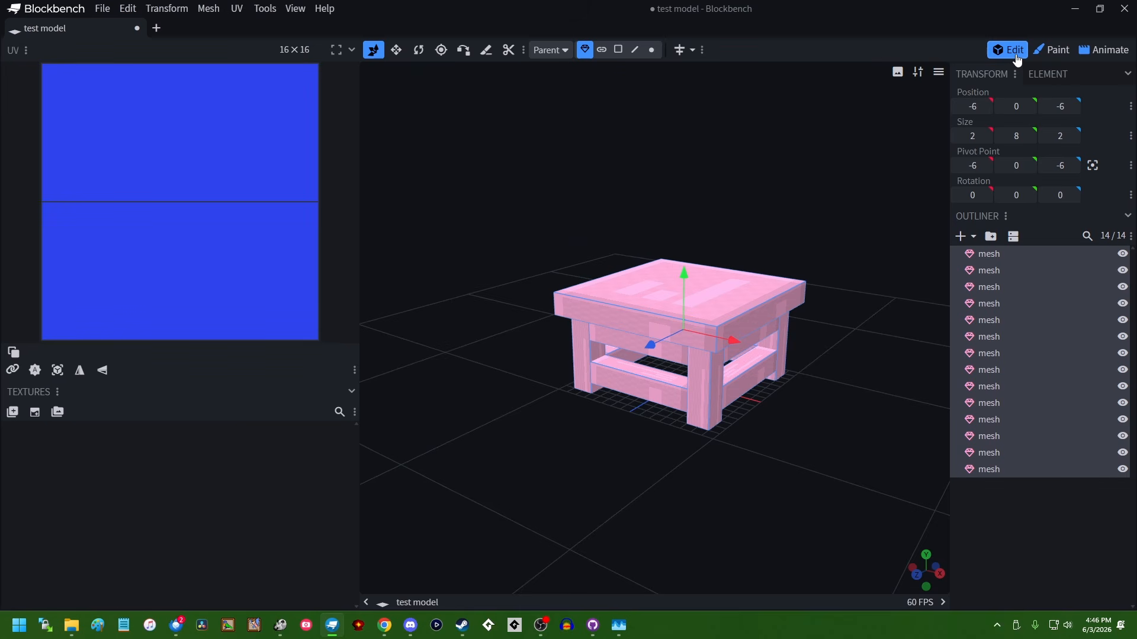
{"action": "left_click_drag", "start_coordinate": [664, 277], "coordinate": [759, 193]}
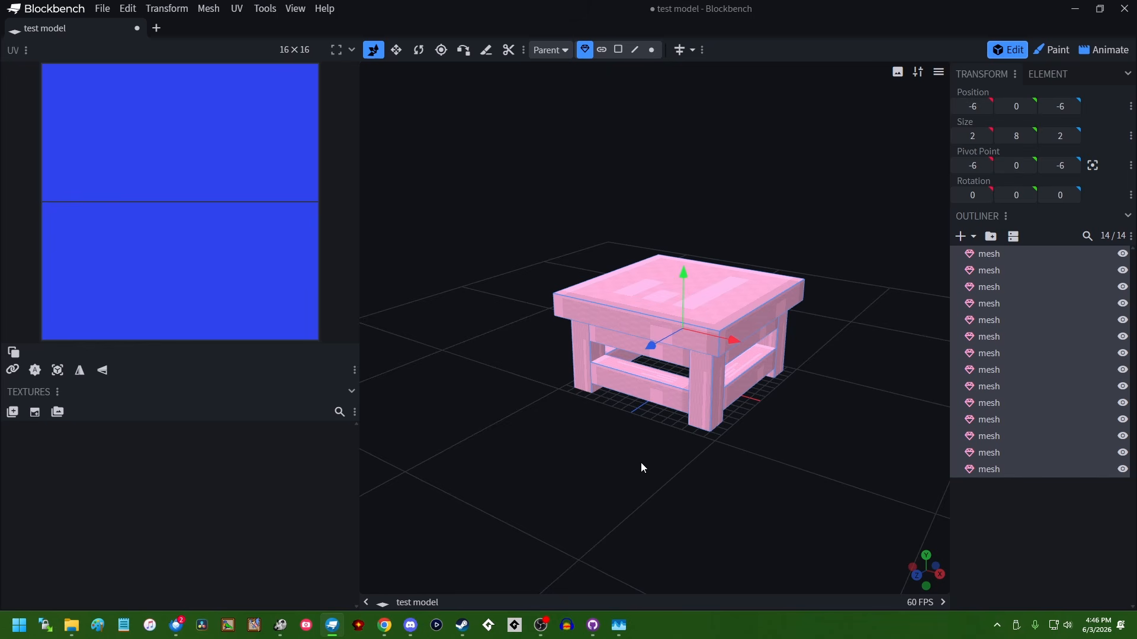
Step: Select only the table leg mesh at position -6, 0, 6
{"action": "left_click_drag", "start_coordinate": [532, 333], "coordinate": [576, 350]}
{"action": "left_click", "coordinate": [577, 350]}
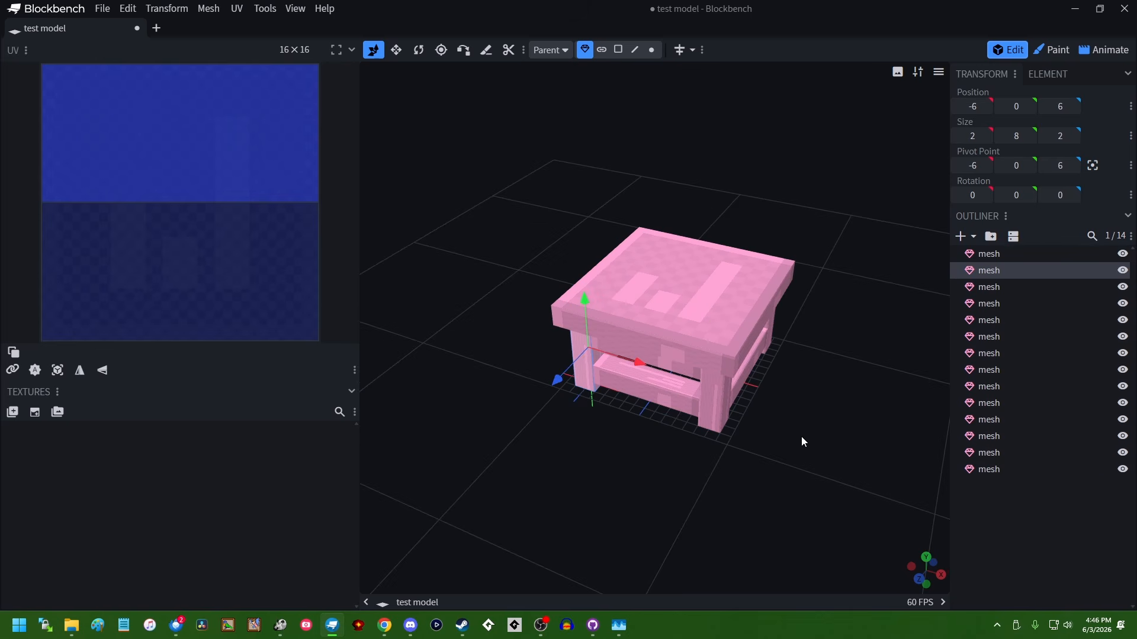
{"action": "left_click_drag", "start_coordinate": [880, 267], "coordinate": [438, 560]}
Step: Switch to the Chrome window with the Blockbench downloads page and open crocotile3d.com in a new tab
{"action": "mouse_move", "coordinate": [386, 628]}
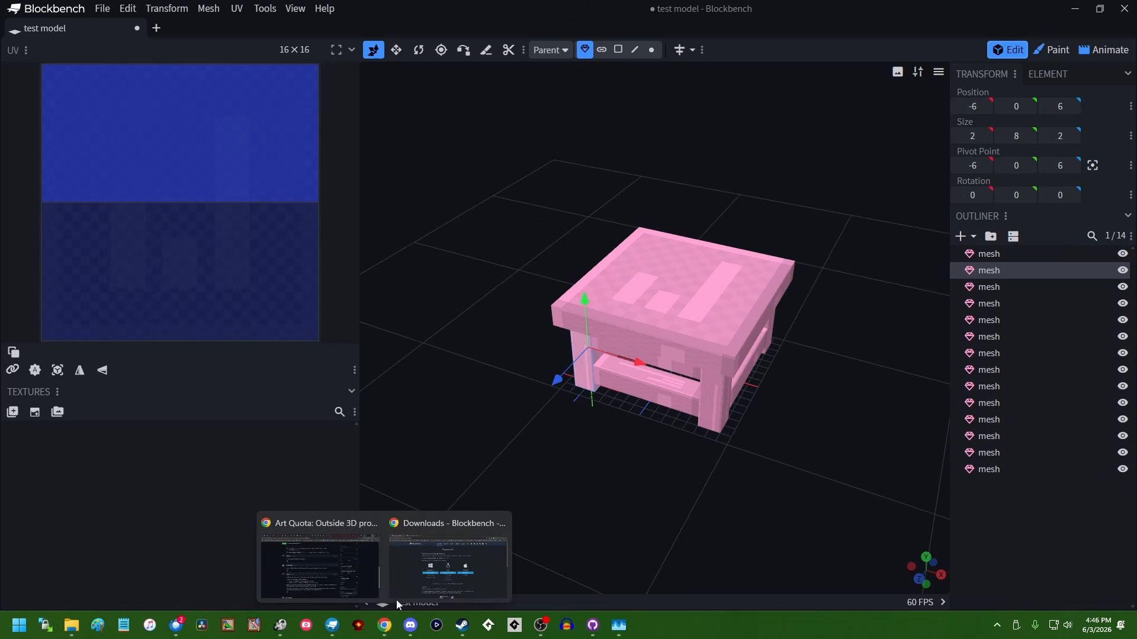
{"action": "left_click", "coordinate": [444, 566]}
{"action": "key", "text": "ctrl+t"}
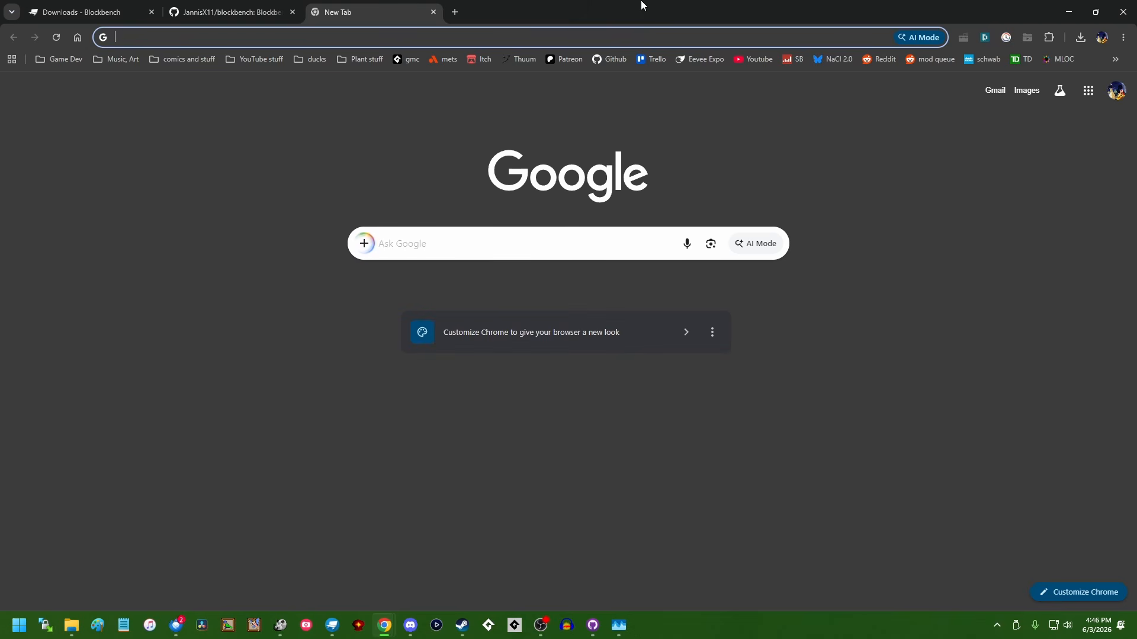
{"action": "type", "text": "crocotile"}
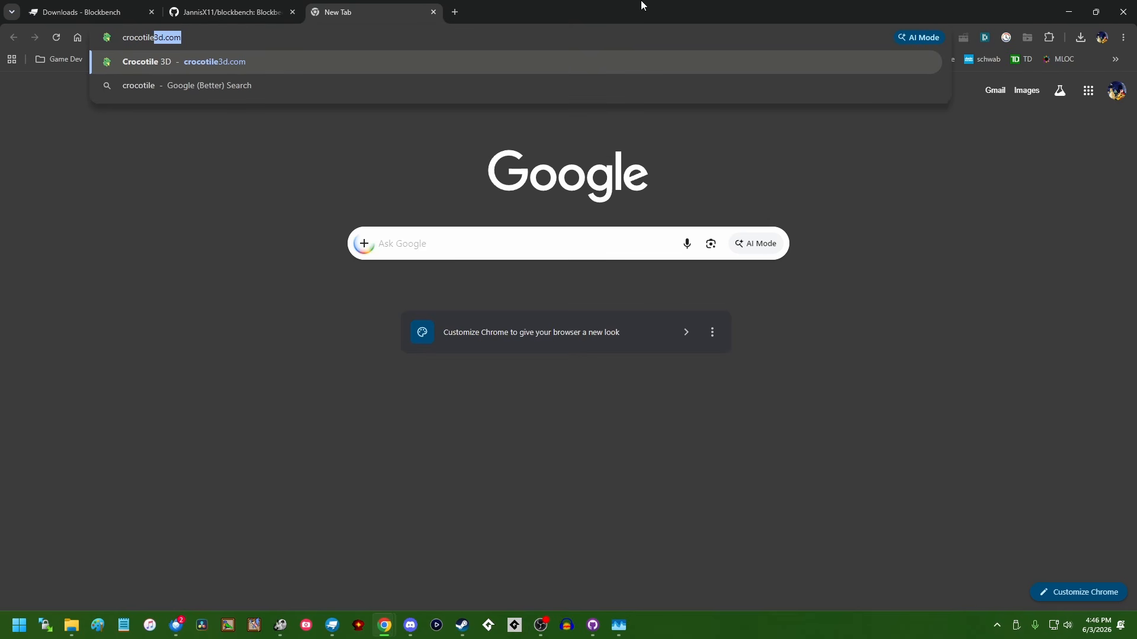
{"action": "key", "text": "Return"}
Step: Examine the Crocotile 3D page's feature list, sample screenshots and download information
{"action": "scroll", "coordinate": [623, 346], "scroll_direction": "down", "scroll_amount": 7}
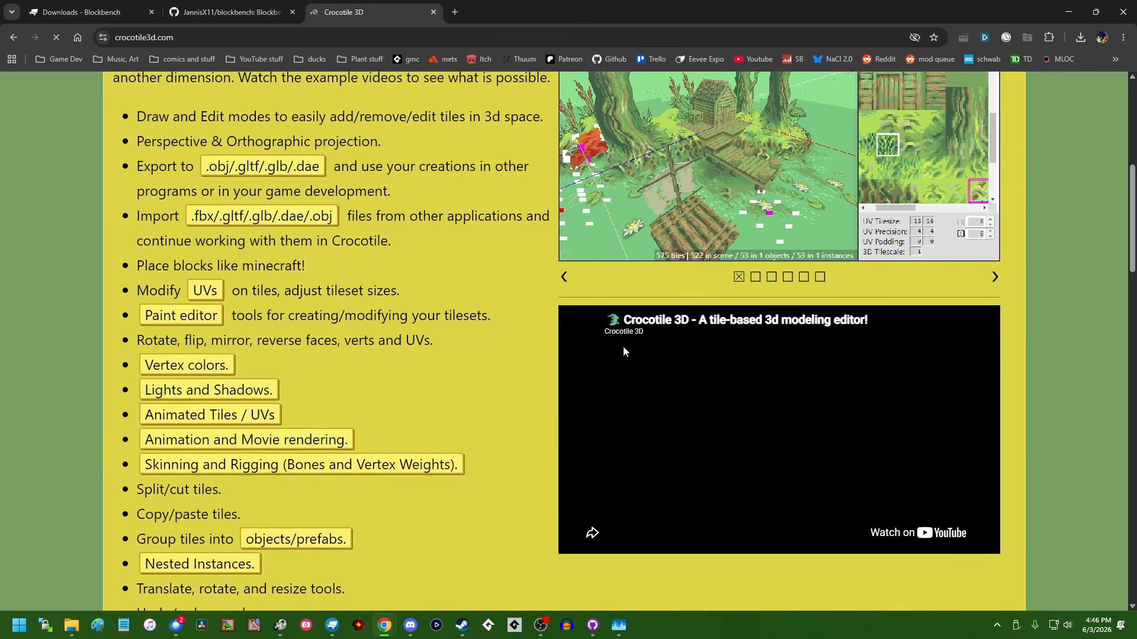
{"action": "scroll", "coordinate": [623, 345], "scroll_direction": "up", "scroll_amount": 4}
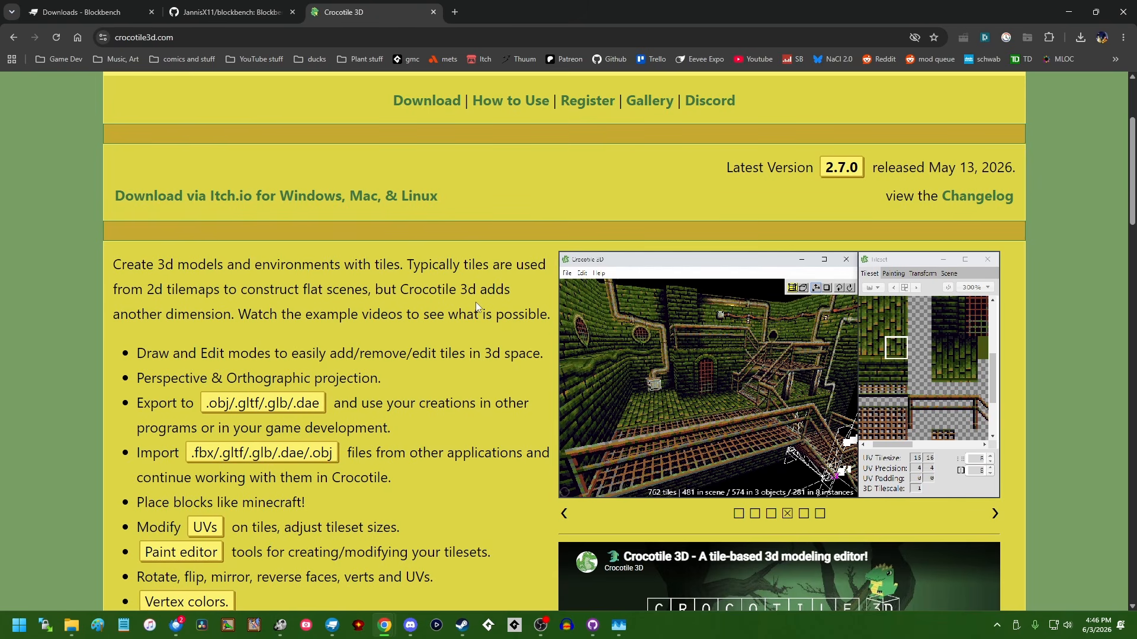
{"action": "scroll", "coordinate": [442, 324], "scroll_direction": "down", "scroll_amount": 7}
{"action": "scroll", "coordinate": [594, 429], "scroll_direction": "up", "scroll_amount": 7}
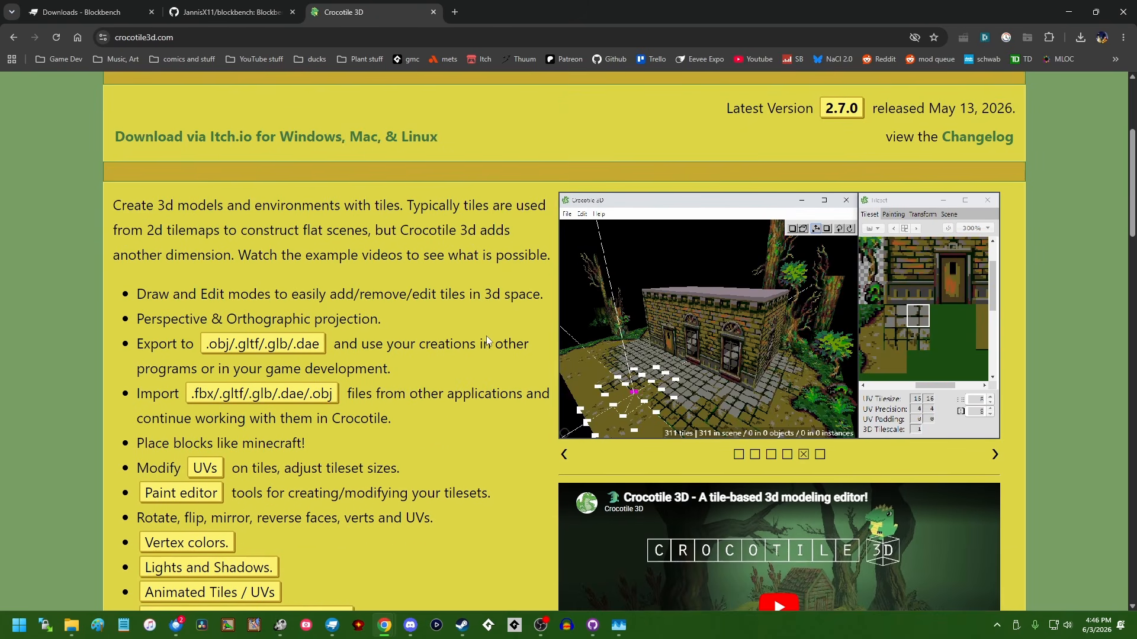
{"action": "scroll", "coordinate": [528, 351], "scroll_direction": "down", "scroll_amount": 5}
{"action": "scroll", "coordinate": [595, 429], "scroll_direction": "up", "scroll_amount": 4}
{"action": "scroll", "coordinate": [595, 429], "scroll_direction": "down", "scroll_amount": 4}
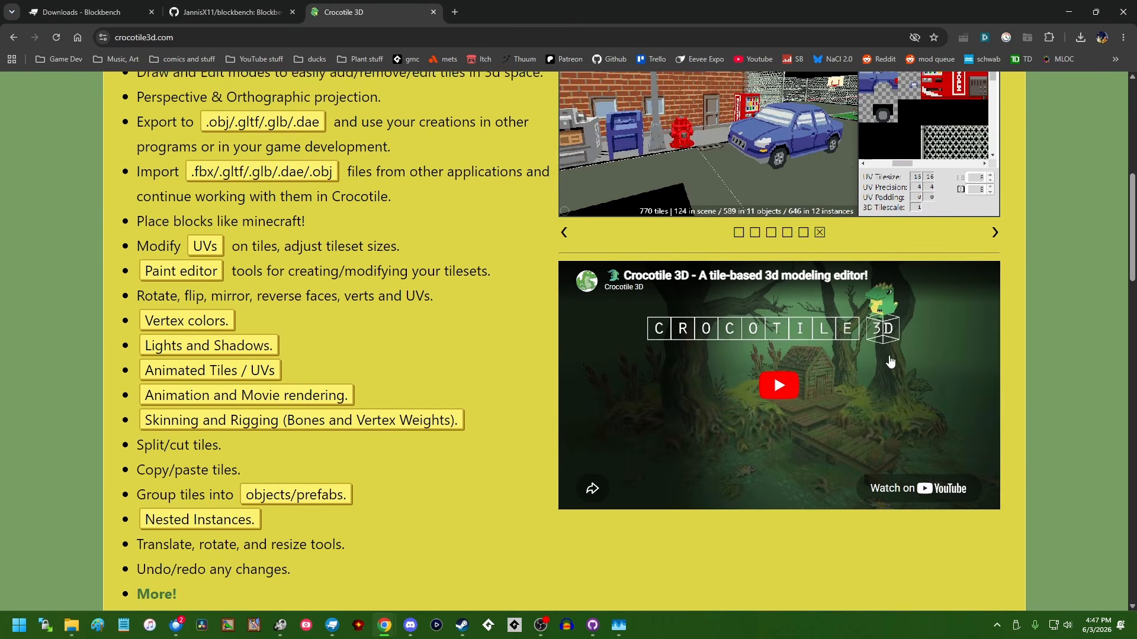
{"action": "scroll", "coordinate": [739, 372], "scroll_direction": "up", "scroll_amount": 3}
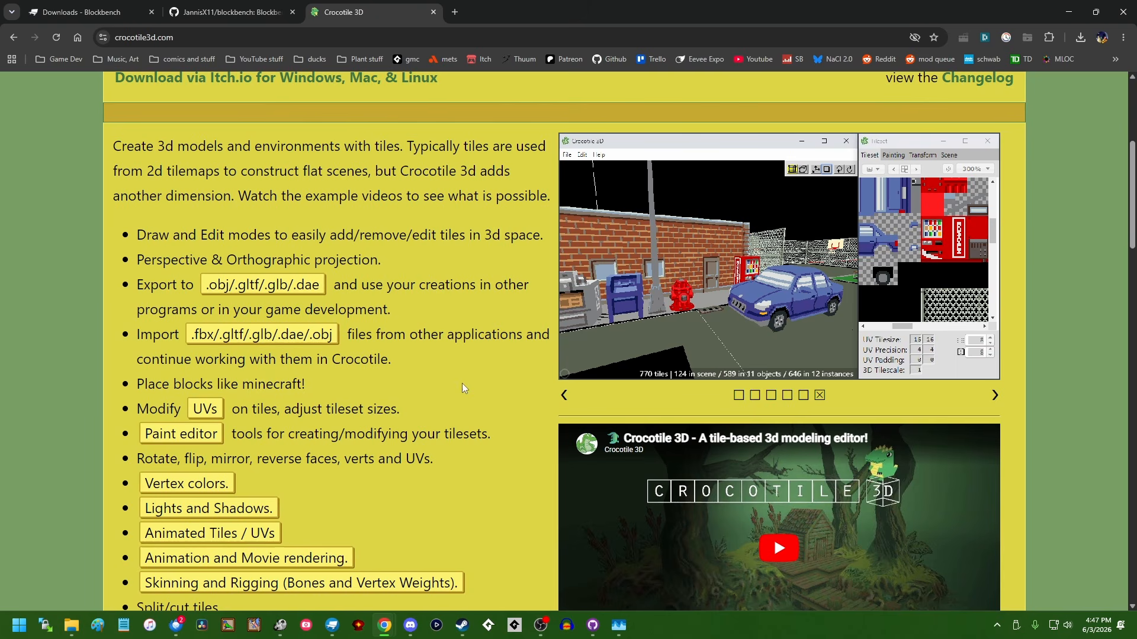
{"action": "scroll", "coordinate": [463, 389], "scroll_direction": "up", "scroll_amount": 5}
{"action": "scroll", "coordinate": [478, 391], "scroll_direction": "down", "scroll_amount": 6}
{"action": "scroll", "coordinate": [479, 390], "scroll_direction": "up", "scroll_amount": 4}
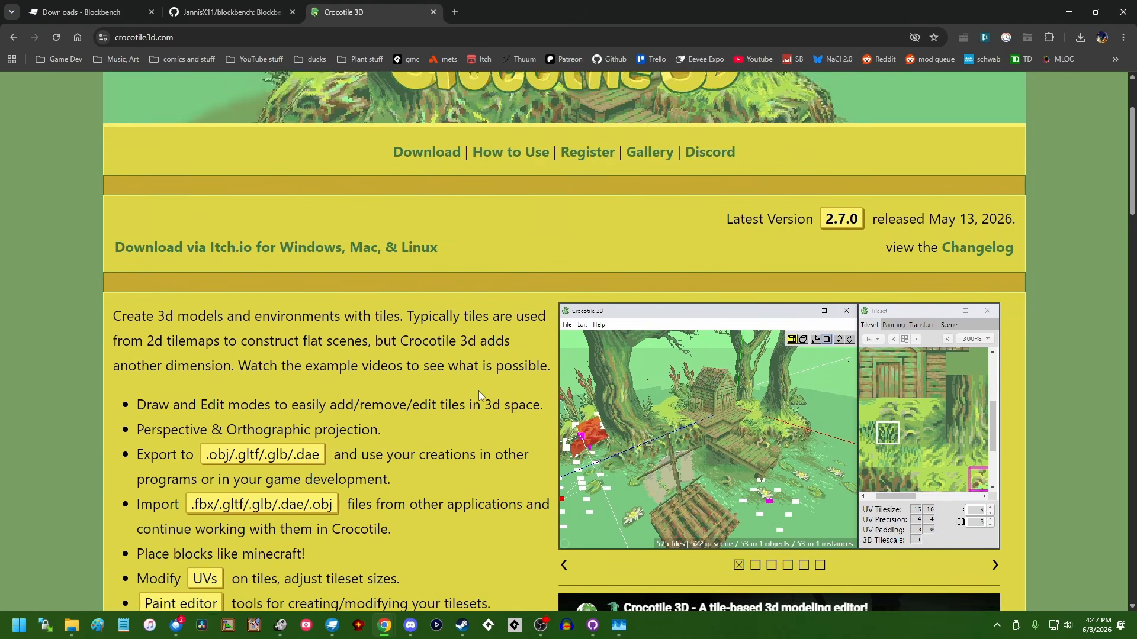
{"action": "scroll", "coordinate": [478, 391], "scroll_direction": "down", "scroll_amount": 1}
Step: Search the web for sprytile in a new browser tab and open the tool's itch.io page
{"action": "left_click", "coordinate": [455, 12]}
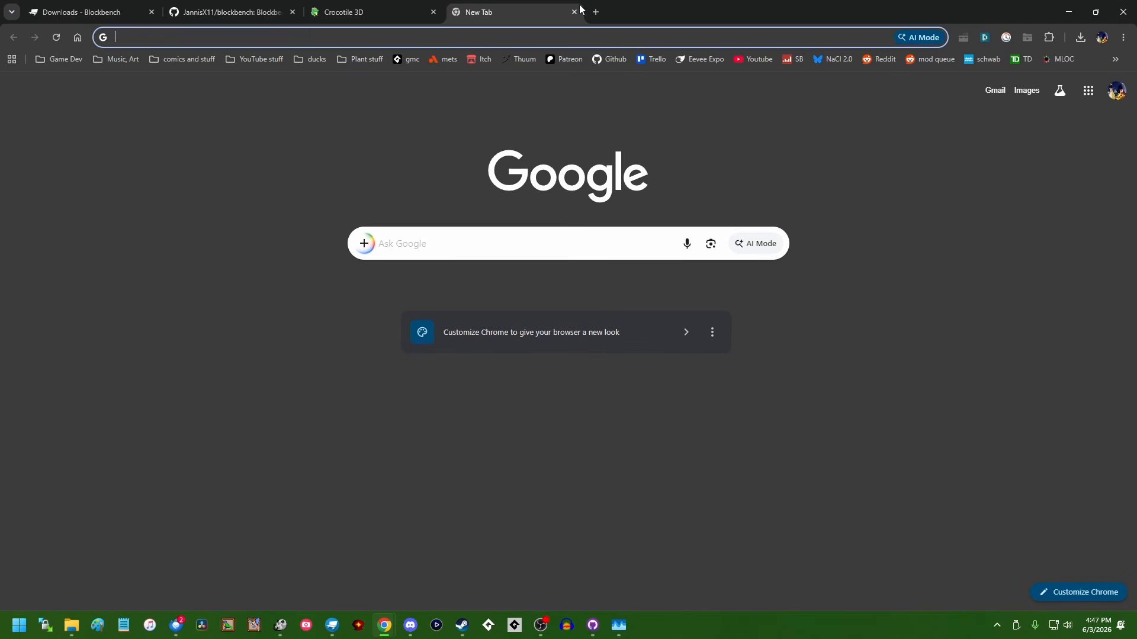
{"action": "type", "text": "sprytile"}
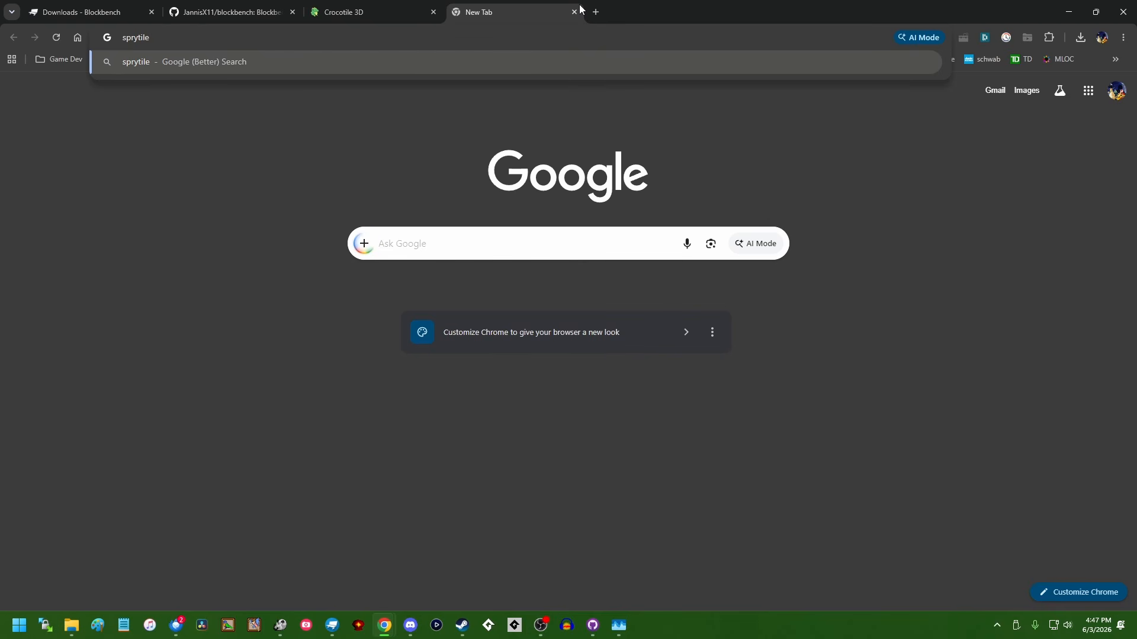
{"action": "key", "text": "Return"}
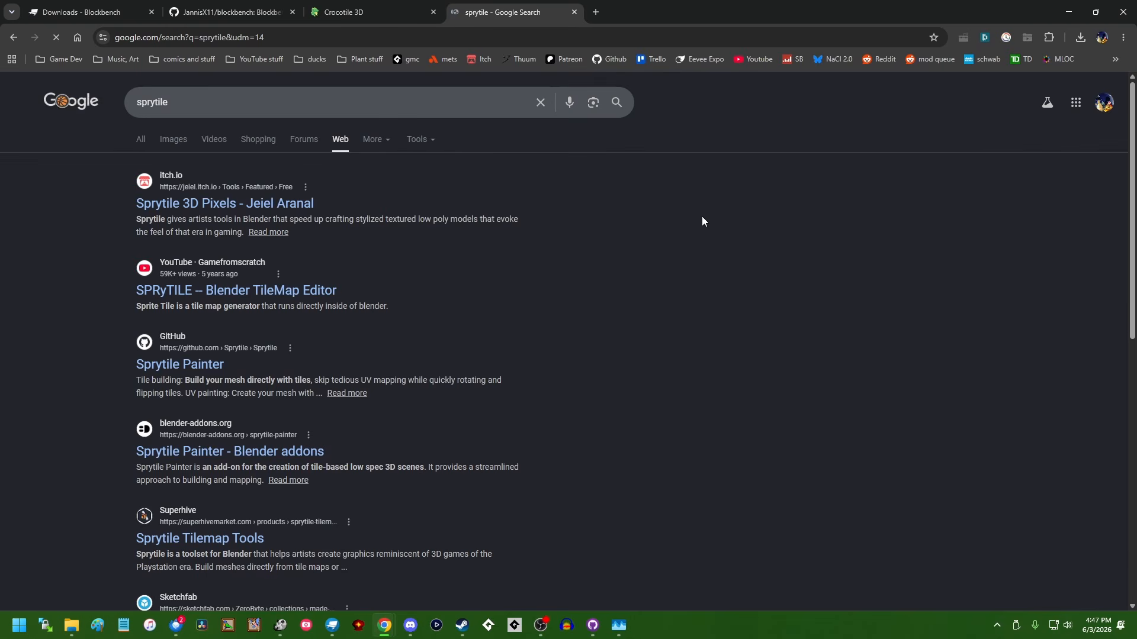
{"action": "left_click", "coordinate": [218, 204]}
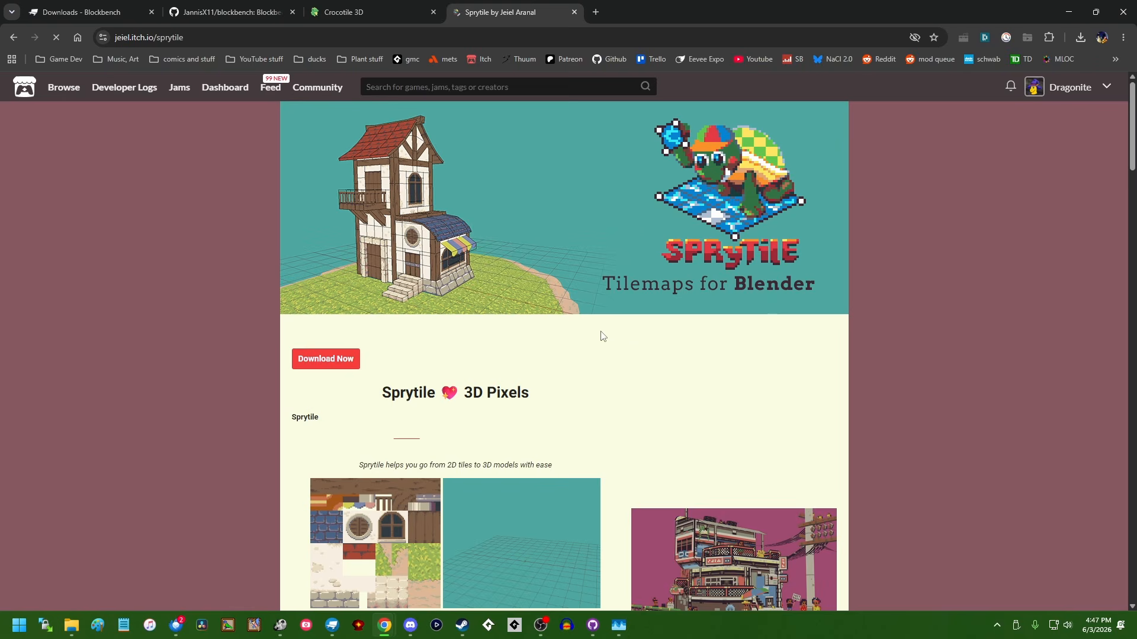
Step: Examine the Sprytile page's heading, tile mapping and UV painting descriptions, sample images and showcase section
{"action": "scroll", "coordinate": [913, 353], "scroll_direction": "down", "scroll_amount": 3}
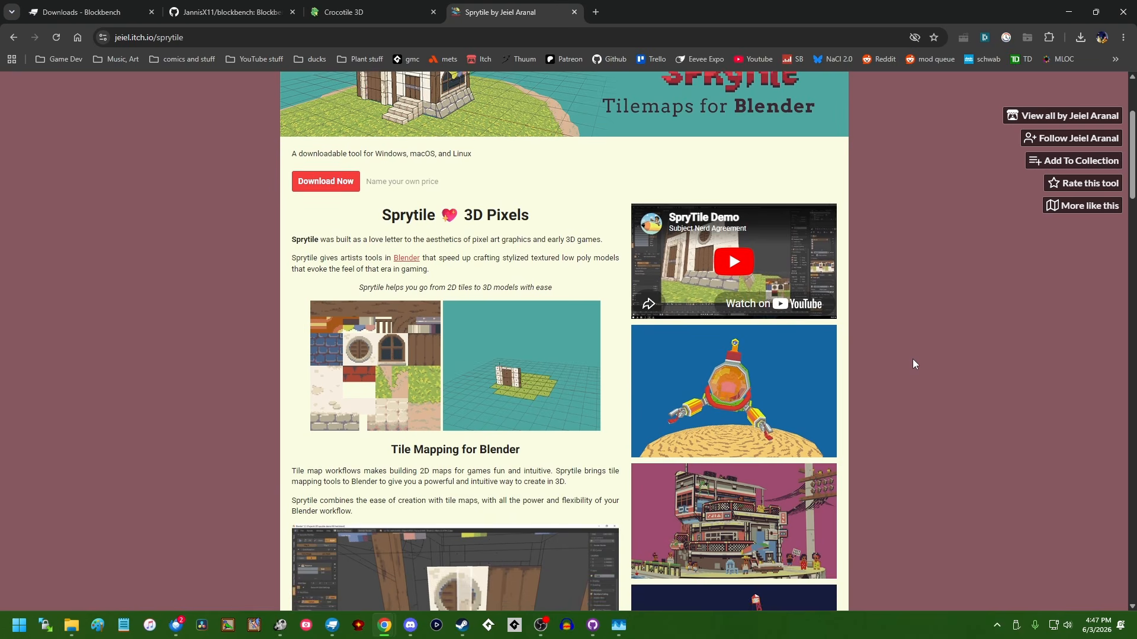
{"action": "scroll", "coordinate": [913, 363], "scroll_direction": "up", "scroll_amount": 1}
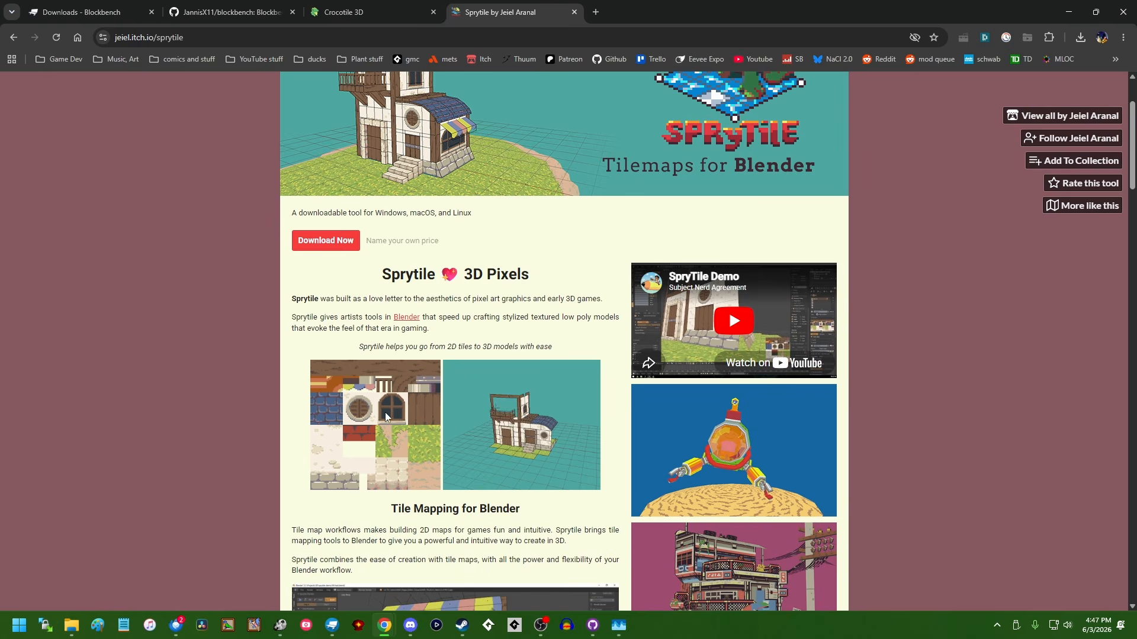
{"action": "scroll", "coordinate": [463, 439], "scroll_direction": "down", "scroll_amount": 7}
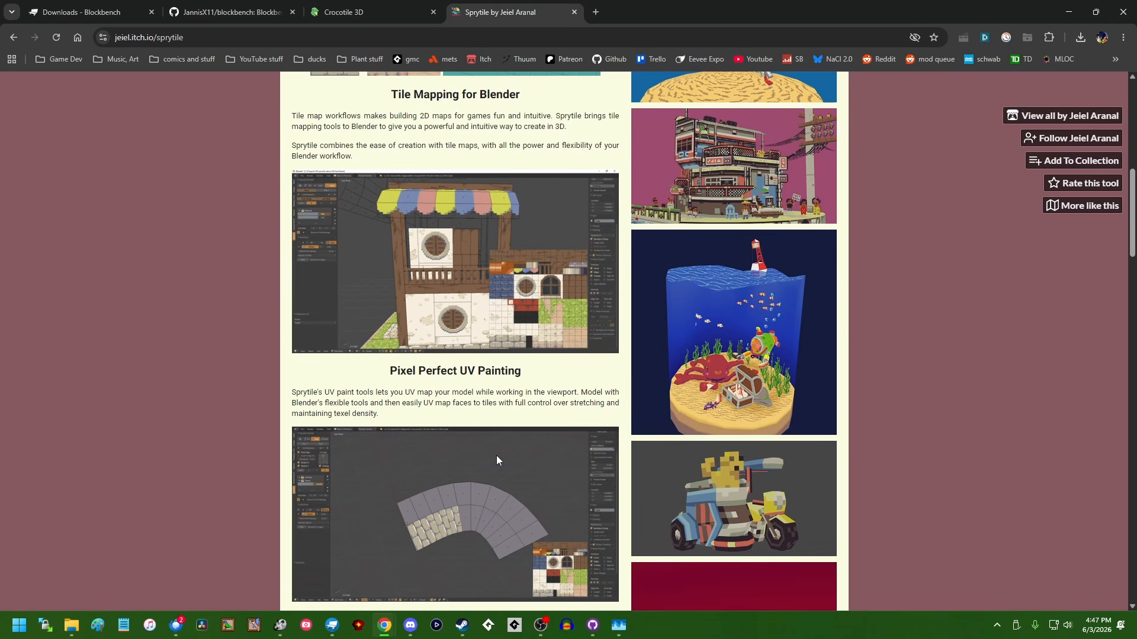
{"action": "scroll", "coordinate": [497, 460], "scroll_direction": "up", "scroll_amount": 6}
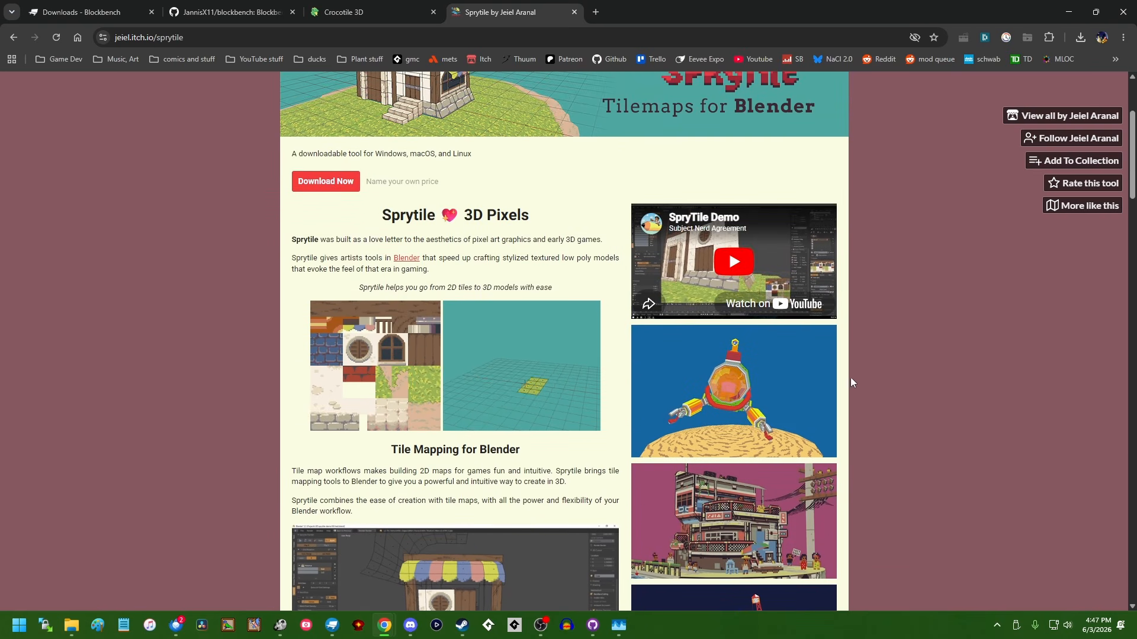
{"action": "scroll", "coordinate": [932, 376], "scroll_direction": "down", "scroll_amount": 18}
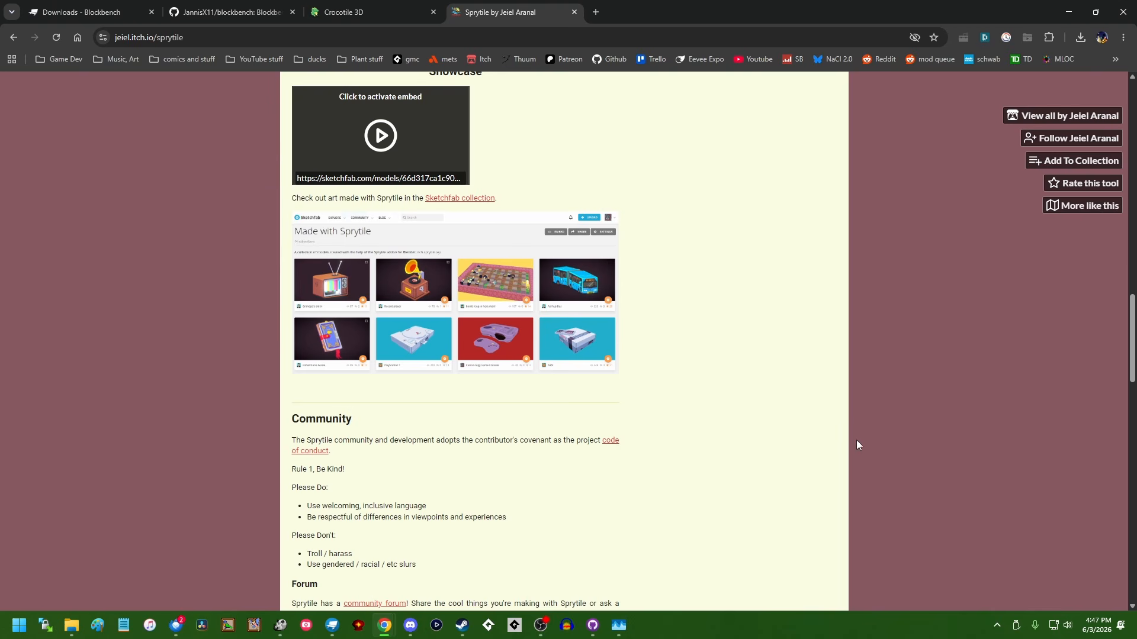
{"action": "scroll", "coordinate": [794, 474], "scroll_direction": "up", "scroll_amount": 8}
{"action": "scroll", "coordinate": [956, 490], "scroll_direction": "up", "scroll_amount": 14}
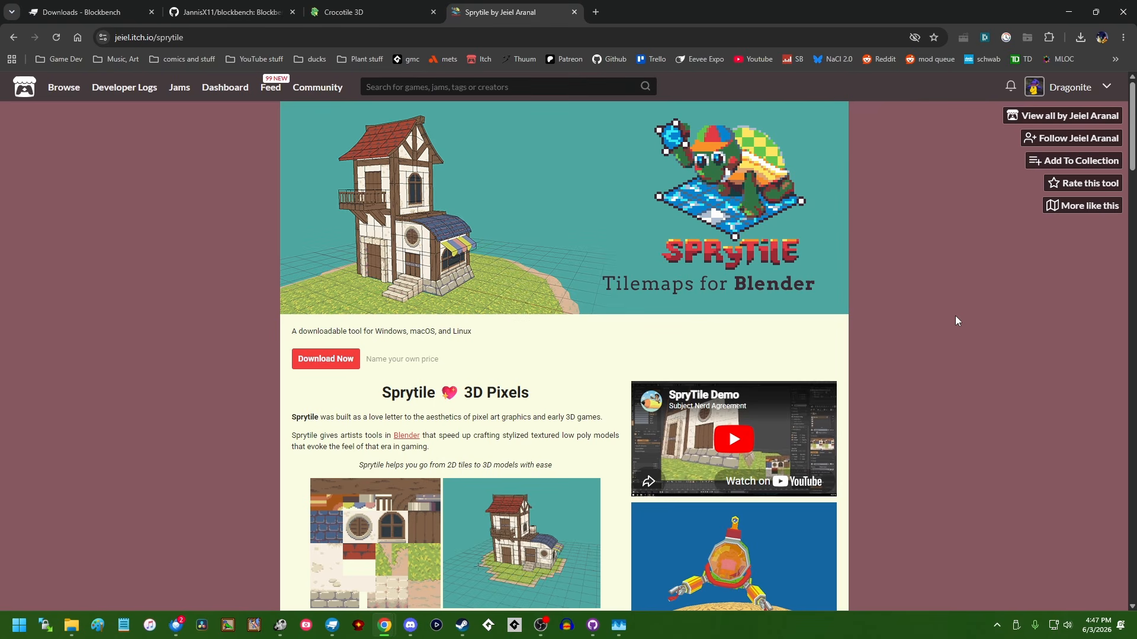
{"action": "scroll", "coordinate": [865, 321], "scroll_direction": "down", "scroll_amount": 8}
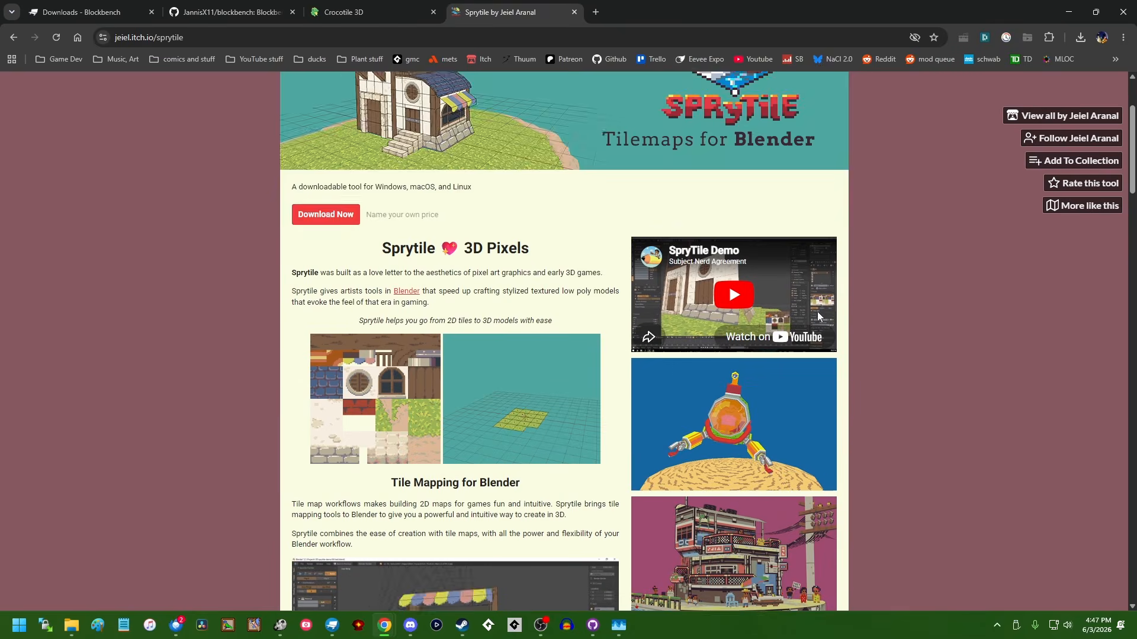
{"action": "scroll", "coordinate": [881, 363], "scroll_direction": "down", "scroll_amount": 9}
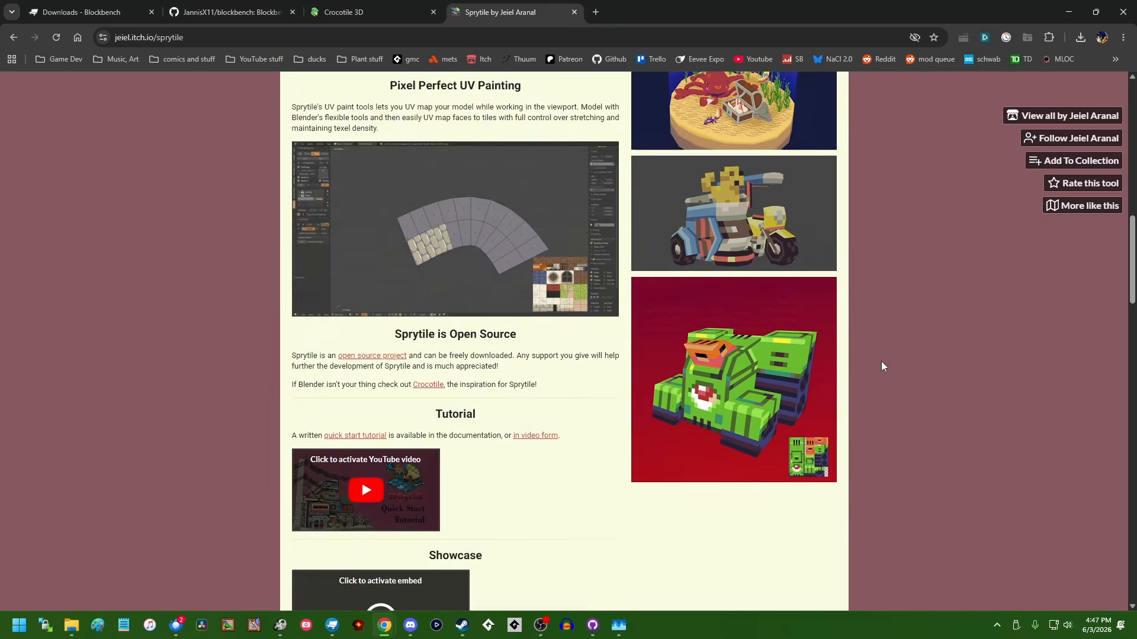
{"action": "scroll", "coordinate": [883, 378], "scroll_direction": "up", "scroll_amount": 20}
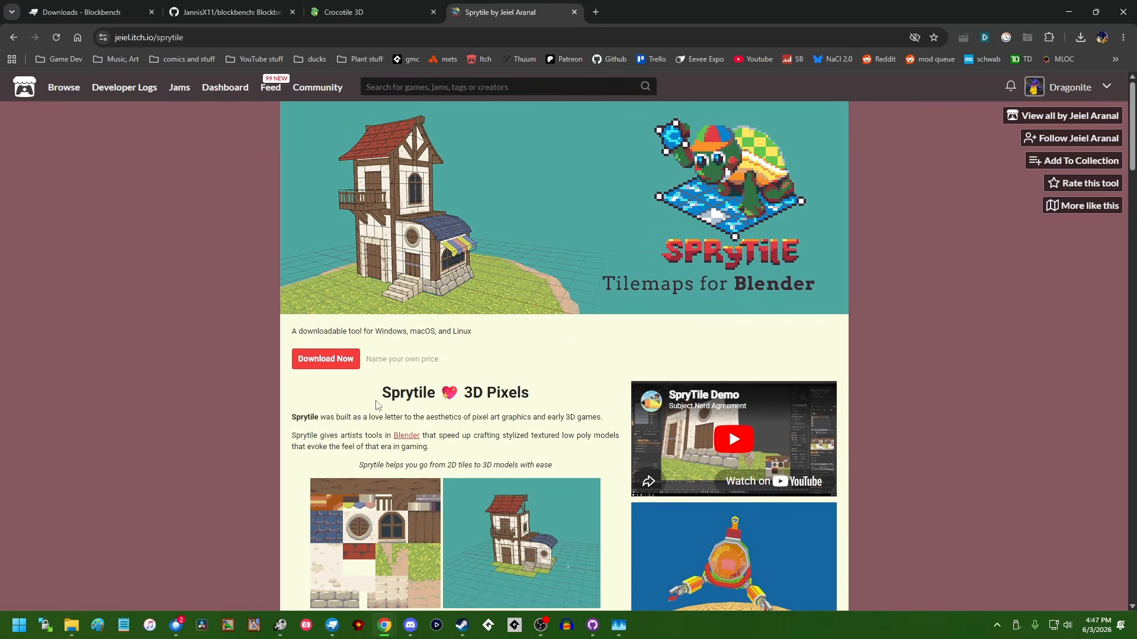
{"action": "left_click_drag", "start_coordinate": [382, 394], "coordinate": [513, 394]}
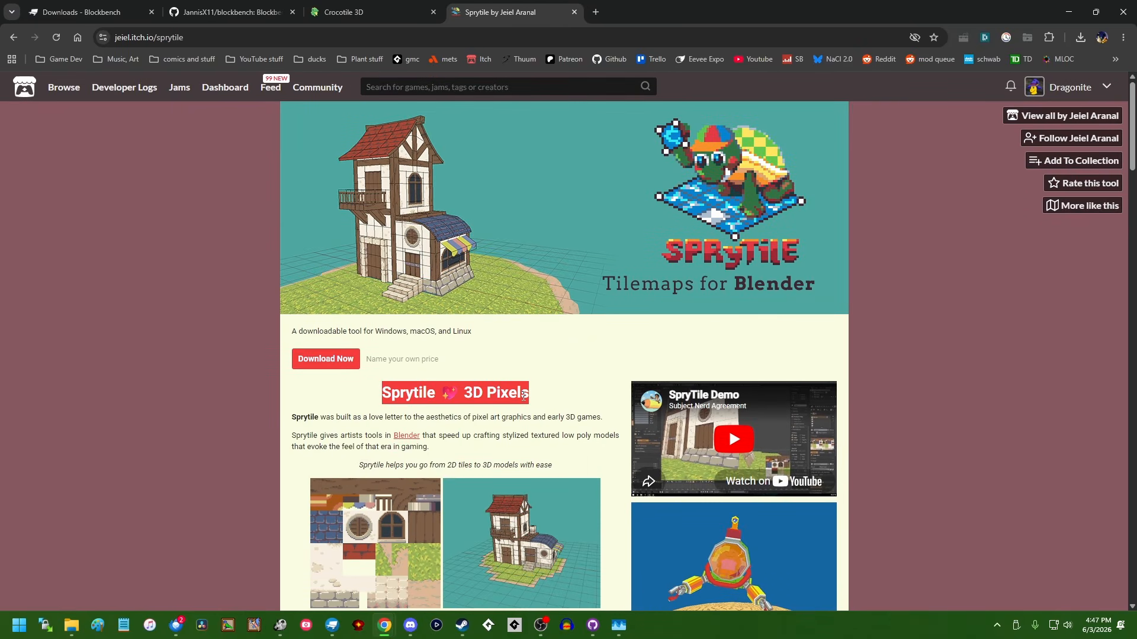
Step: Bring up Model Creator for Game Maker, look over its maximized two-view workspace, and minimize it to return to Blockbench
{"action": "key", "text": "alt+Tab"}
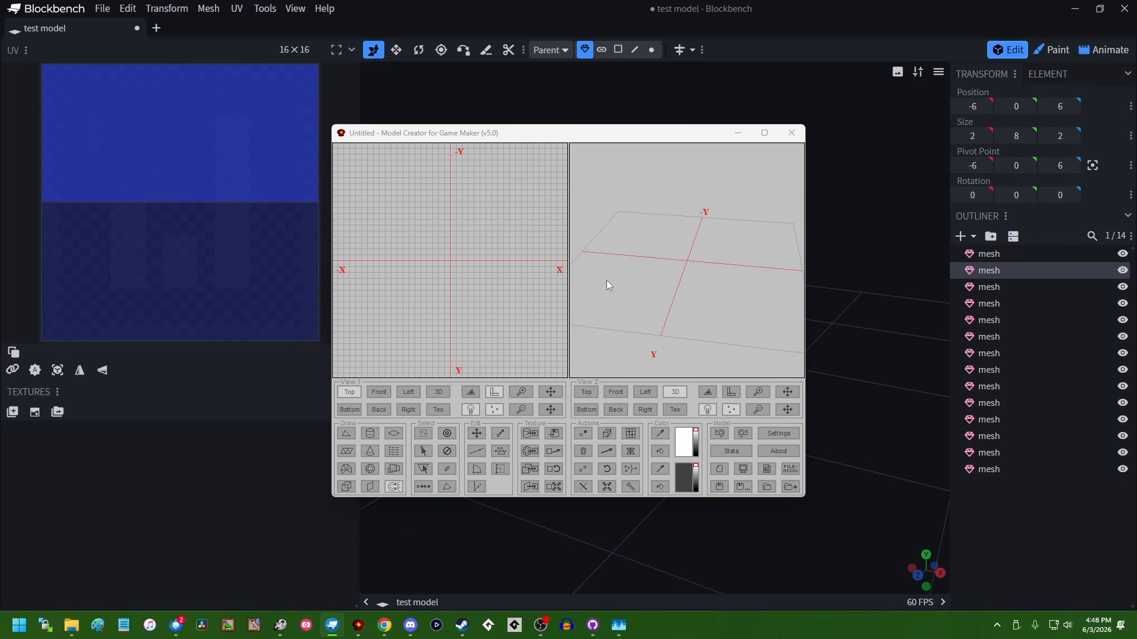
{"action": "left_click", "coordinate": [764, 134]}
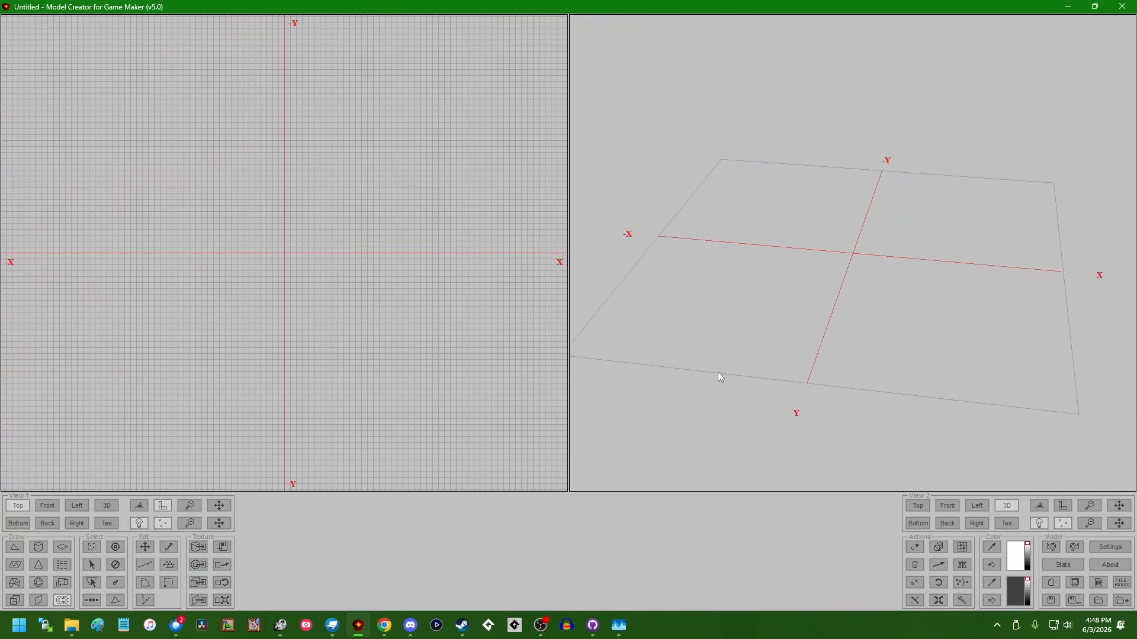
{"action": "mouse_move", "coordinate": [902, 301]}
{"action": "middle_mouse_down"}
{"action": "mouse_move", "coordinate": [837, 261]}
{"action": "mouse_move", "coordinate": [894, 291]}
{"action": "middle_mouse_up"}
{"action": "left_click", "coordinate": [1068, 9]}
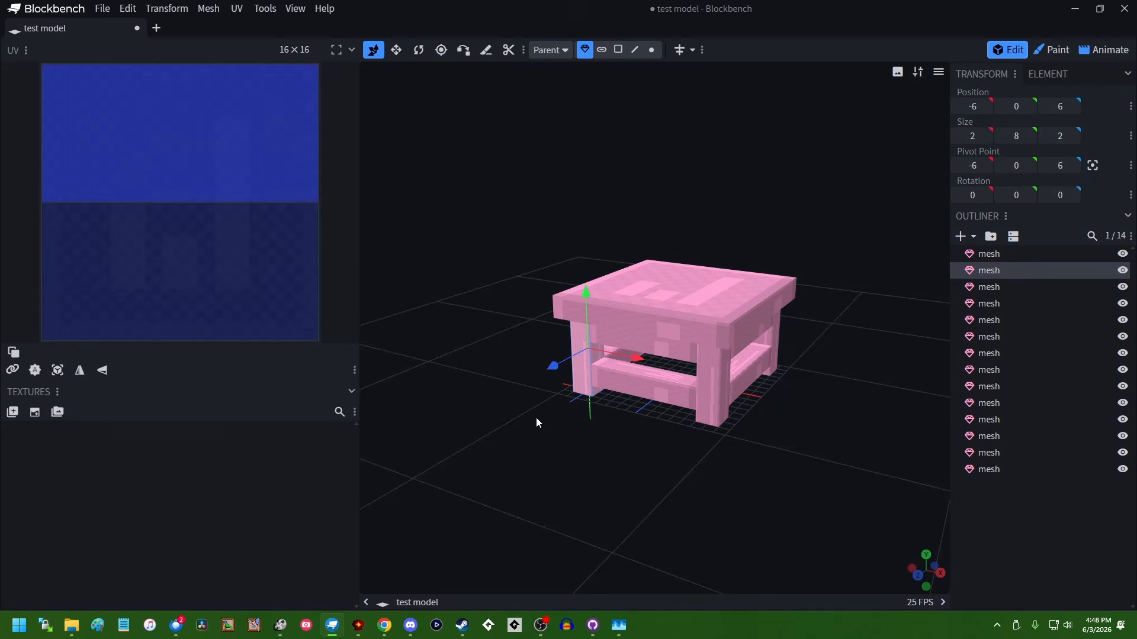
{"action": "left_click_drag", "start_coordinate": [536, 422], "coordinate": [622, 521]}
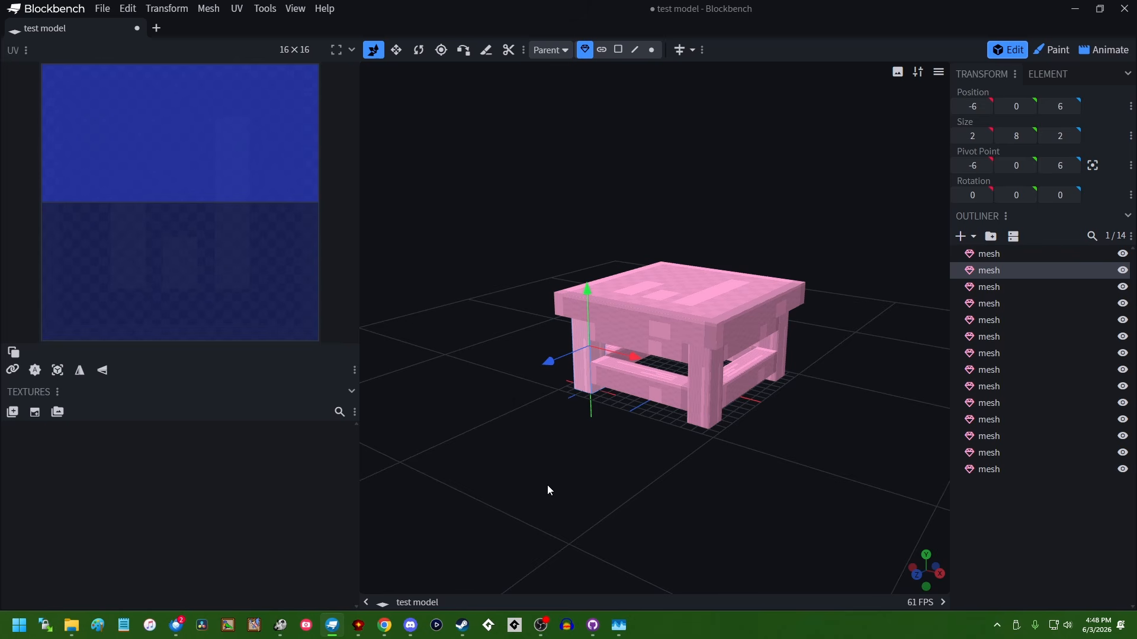
{"action": "scroll", "coordinate": [557, 476], "scroll_direction": "up", "scroll_amount": 12}
{"action": "scroll", "coordinate": [560, 495], "scroll_direction": "down", "scroll_amount": 4}
{"action": "left_click_drag", "start_coordinate": [545, 545], "coordinate": [644, 424]}
{"action": "scroll", "coordinate": [539, 519], "scroll_direction": "down", "scroll_amount": 3}
{"action": "scroll", "coordinate": [645, 424], "scroll_direction": "up", "scroll_amount": 8}
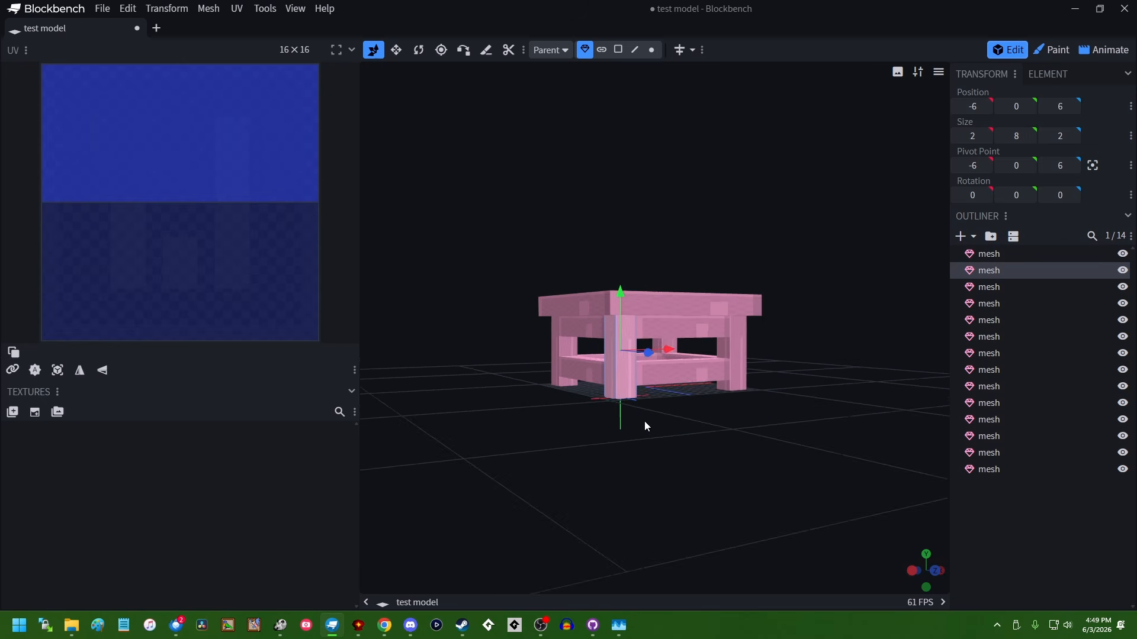
Step: Minimize Blockbench, close DDD Mesh Converter, and move the File Explorer window aside on the desktop
{"action": "left_click", "coordinate": [1085, 14]}
{"action": "left_click", "coordinate": [1028, 51]}
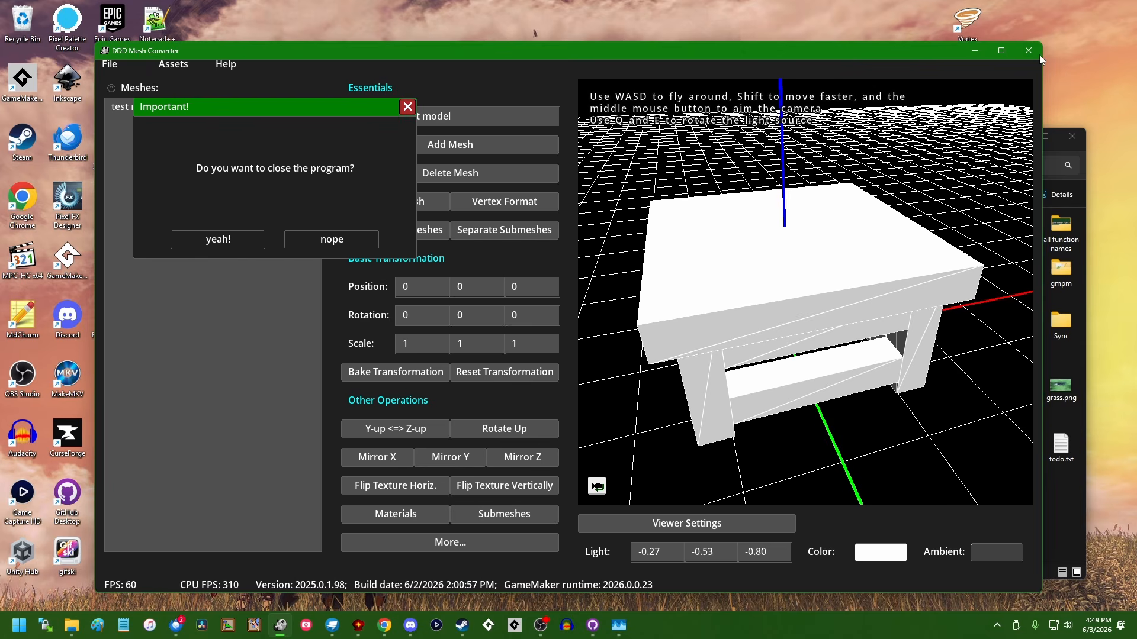
{"action": "left_click", "coordinate": [1032, 49]}
{"action": "left_click_drag", "start_coordinate": [939, 140], "coordinate": [823, 141]}
Step: Switch to the Chrome window with the Sprytile page and review the Blockbench downloads page's installers and update information
{"action": "mouse_move", "coordinate": [384, 627]}
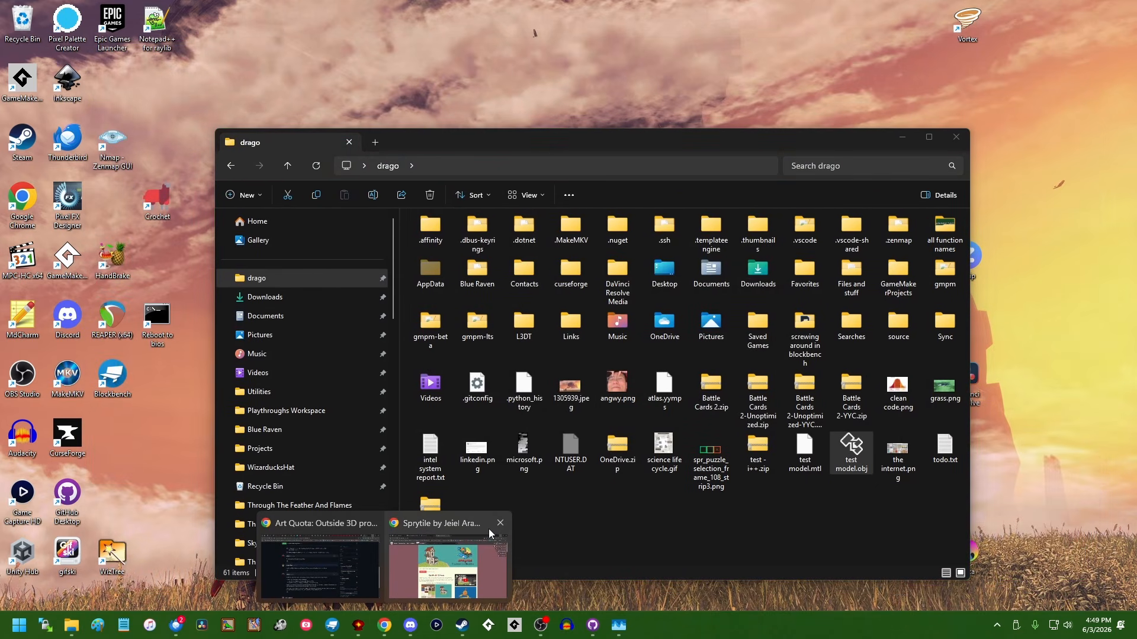
{"action": "left_click", "coordinate": [442, 577]}
{"action": "left_click", "coordinate": [355, 12]}
{"action": "left_click", "coordinate": [94, 12]}
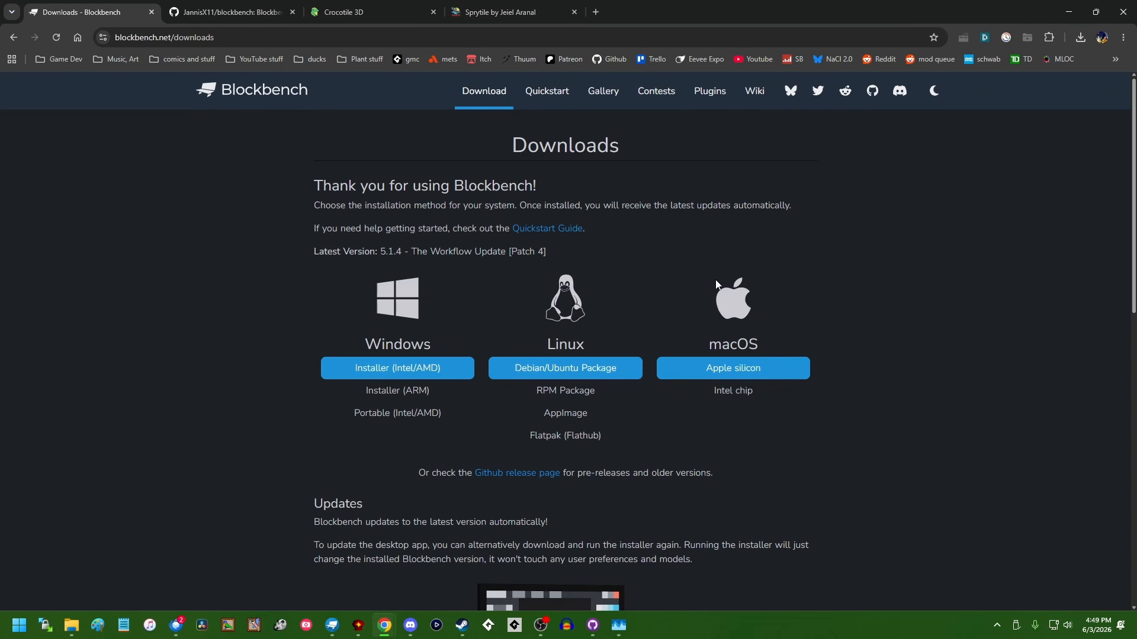
{"action": "scroll", "coordinate": [662, 259], "scroll_direction": "down", "scroll_amount": 6}
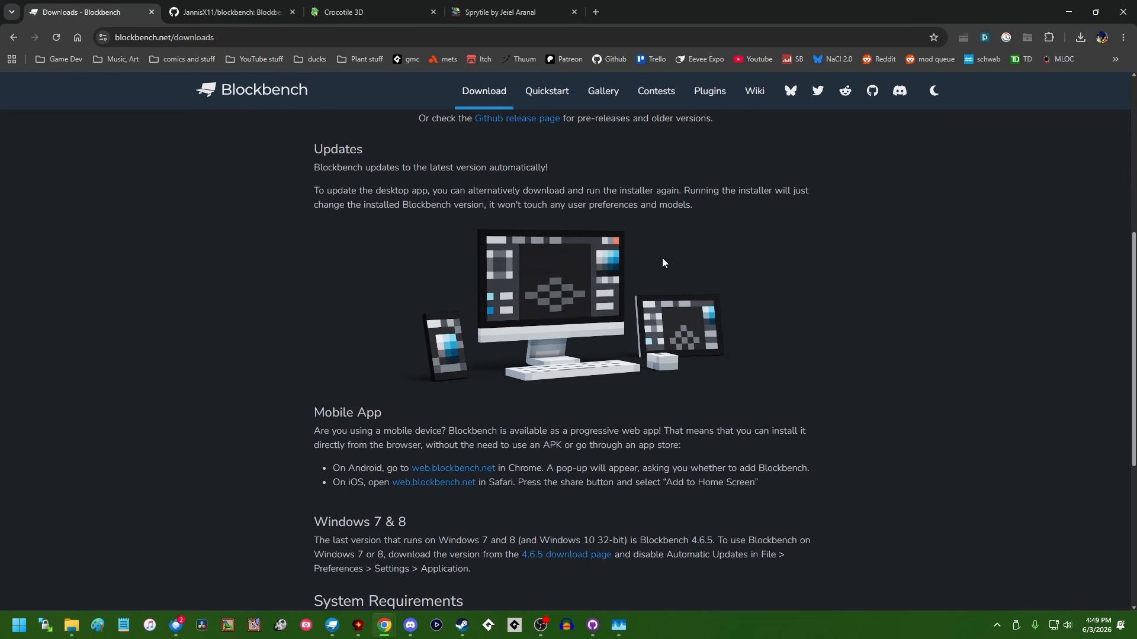
{"action": "scroll", "coordinate": [663, 259], "scroll_direction": "up", "scroll_amount": 6}
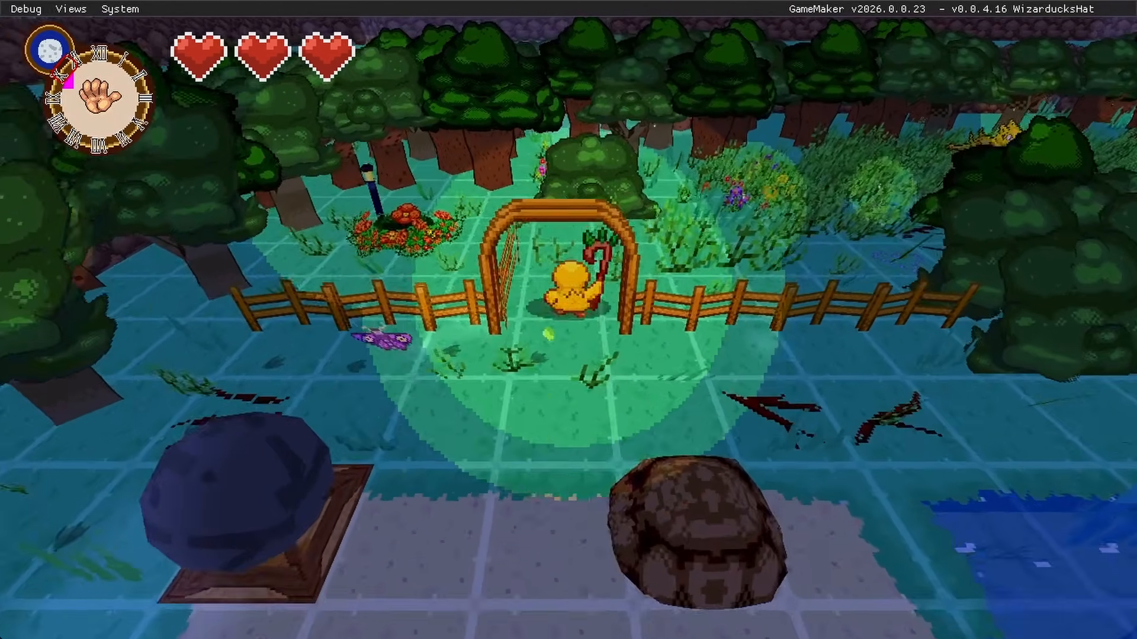
{"action": "key", "text": "w"}
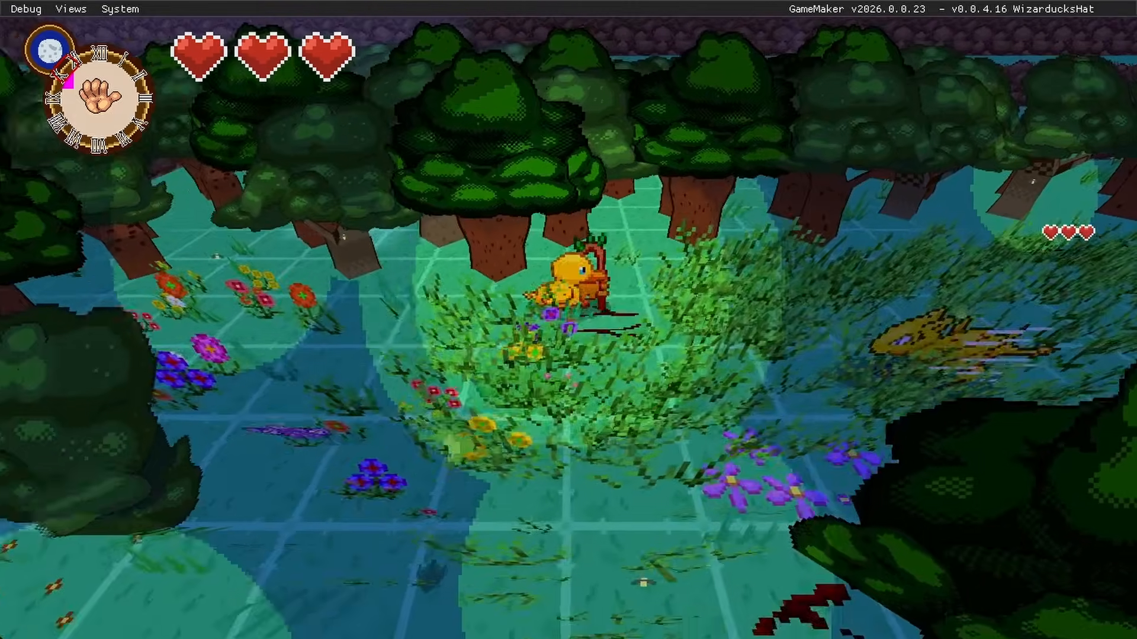